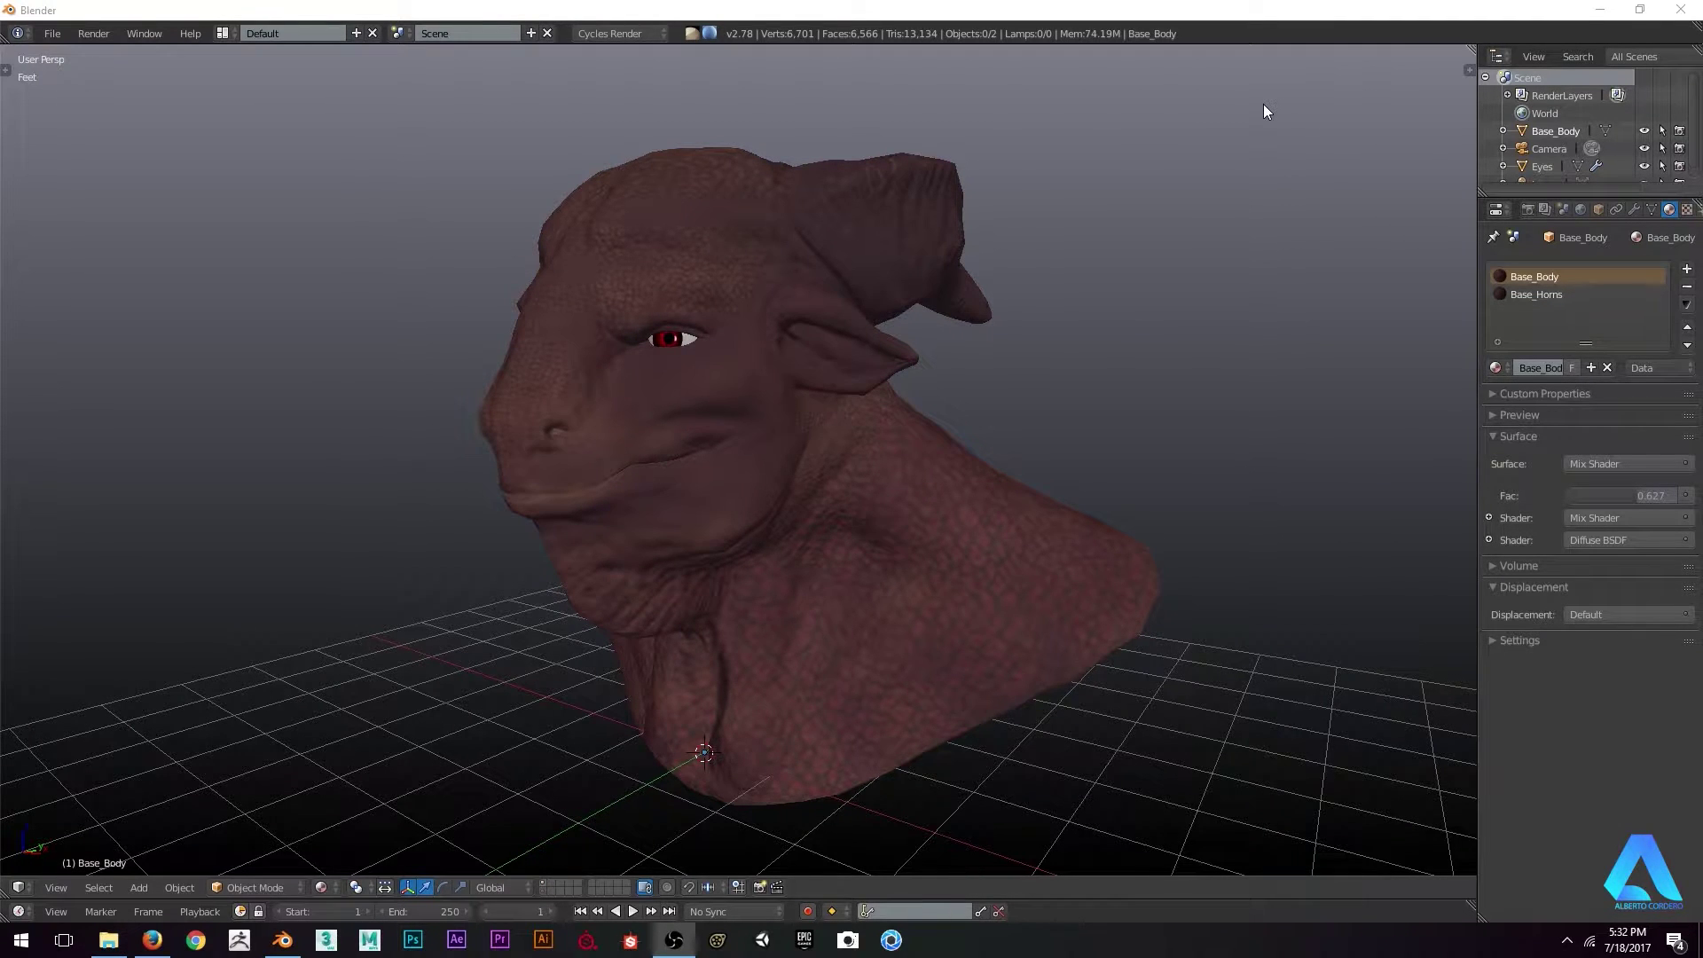
Remove both material slots, Base_Body and Base_Horns, from the creature bust
middle_click_drag(980, 142, 822, 262)
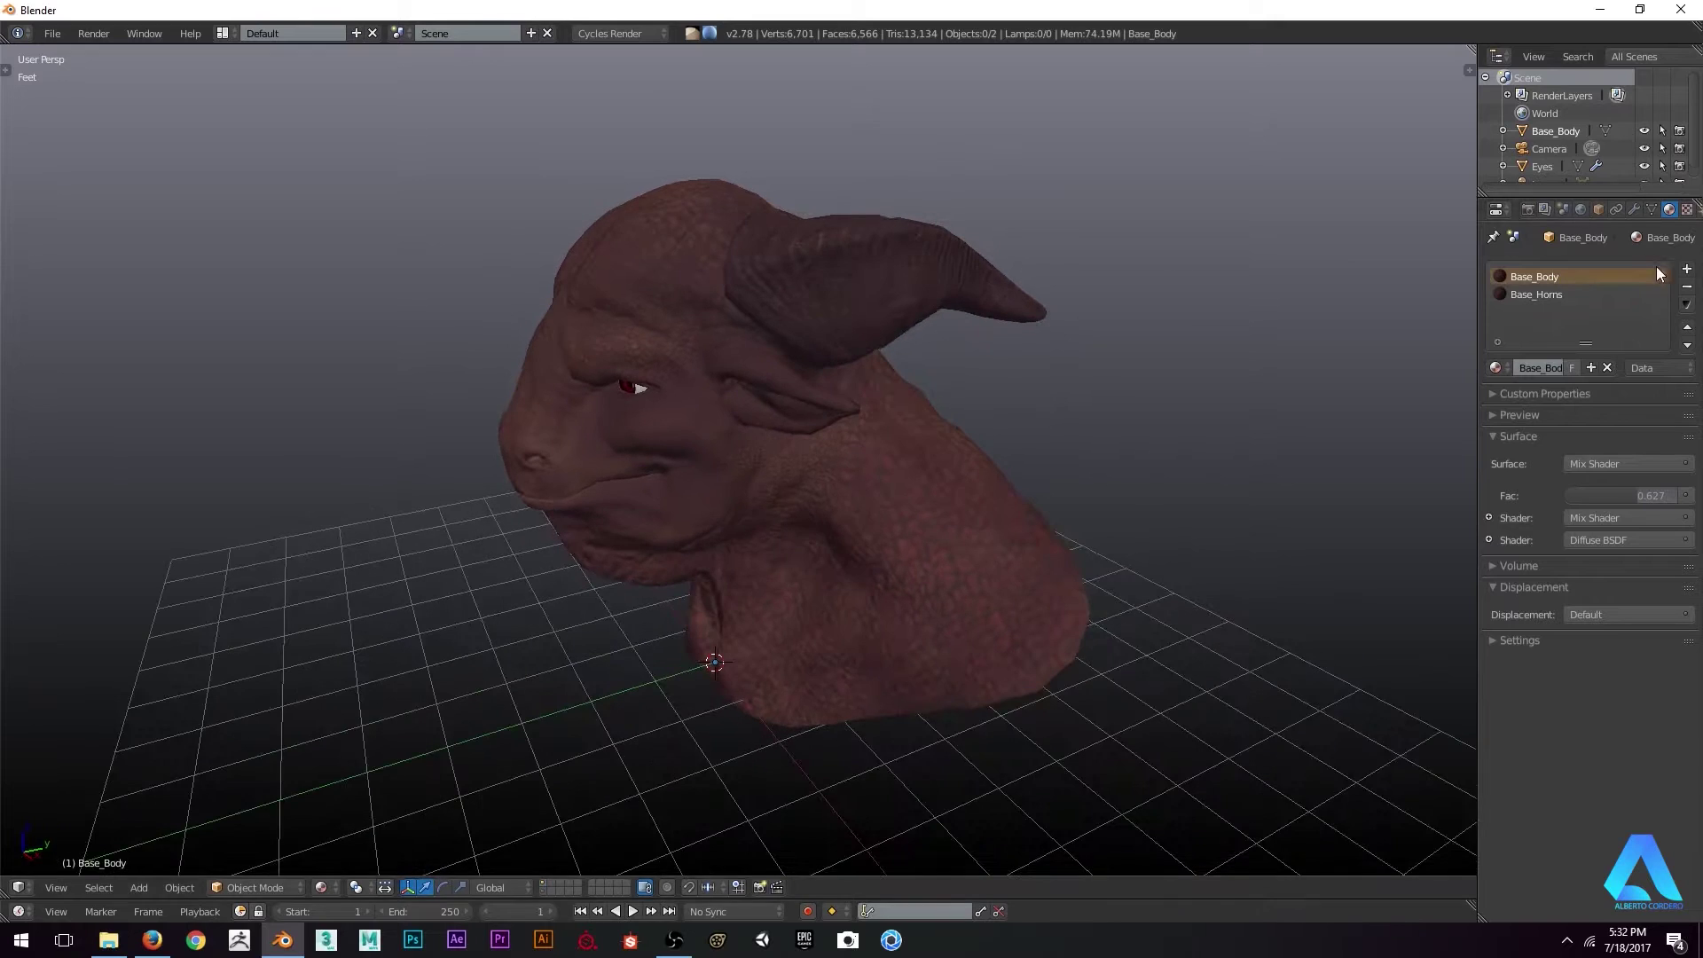
left_click(1688, 286)
left_click(1687, 286)
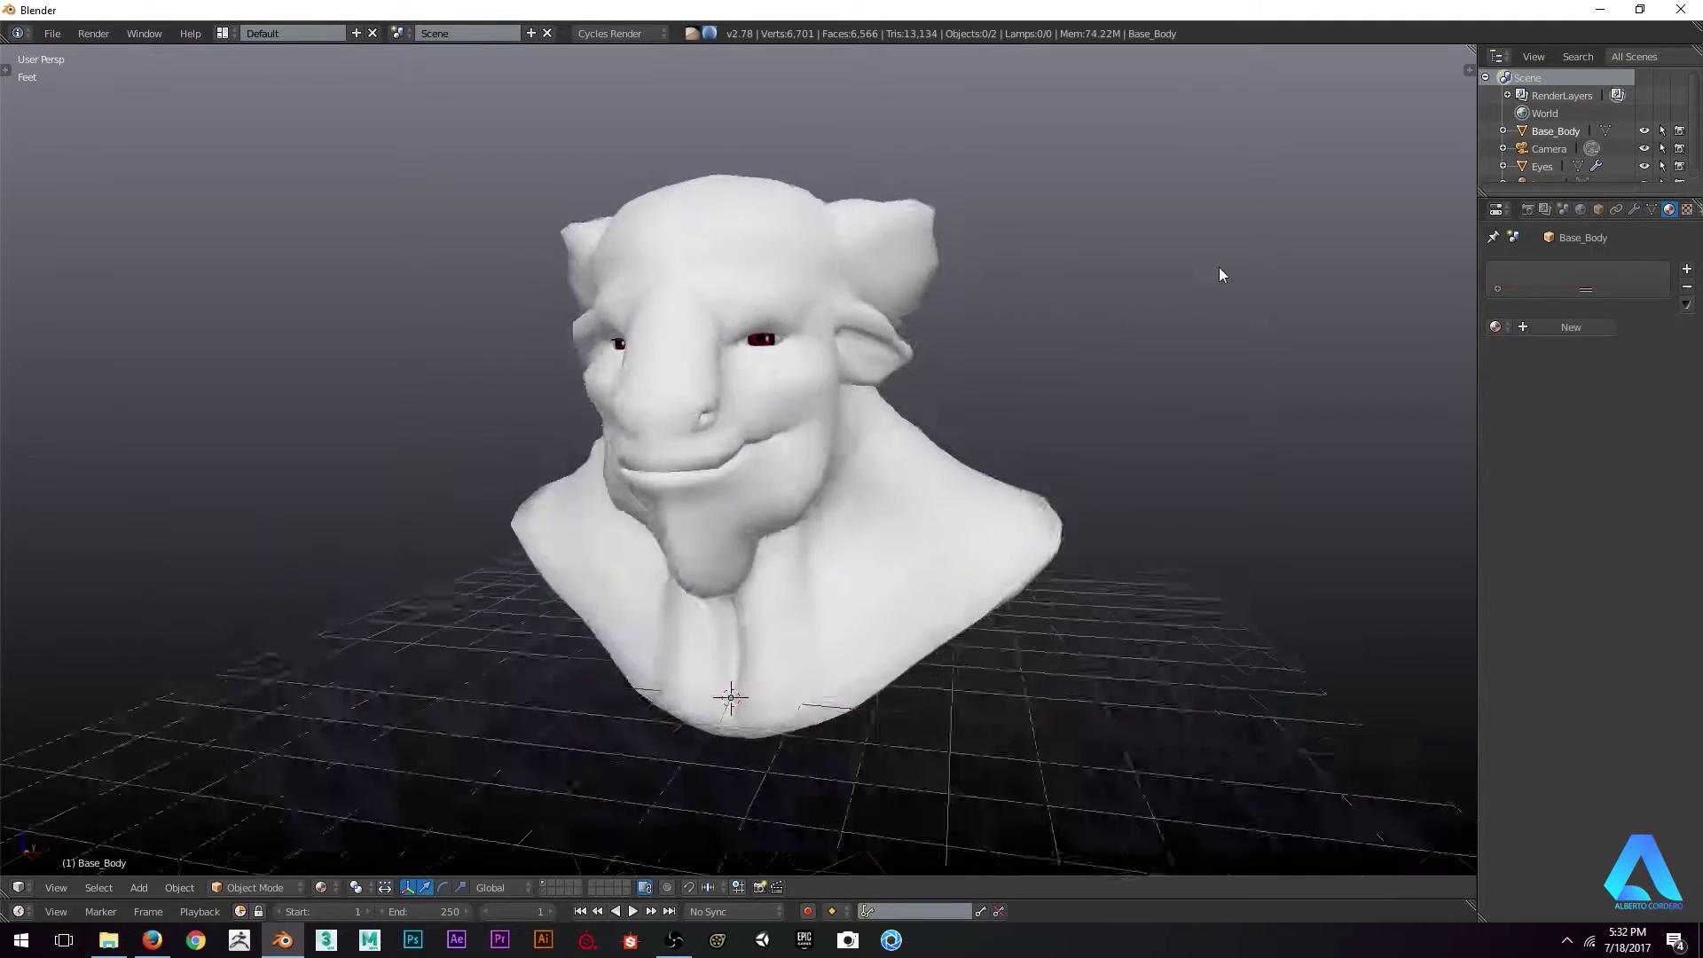
Switch the viewport to solid shading and deselect everything to inspect the bust's bare geometry
middle_click_drag(1220, 268, 871, 348)
scroll(763, 302, "up", 2)
right_click(757, 212)
key("z")
key("a")
middle_click_drag(779, 318, 953, 305)
scroll(953, 305, "down", 3)
scroll(940, 305, "up", 1)
mouse_move(842, 306)
middle_mouse_down()
mouse_move(922, 305)
mouse_move(844, 307)
mouse_move(710, 268)
mouse_move(771, 332)
mouse_move(998, 321)
mouse_move(733, 290)
mouse_move(846, 312)
middle_mouse_up()
scroll(772, 331, "up", 3)
scroll(999, 321, "down", 3)
scroll(816, 291, "up", 3)
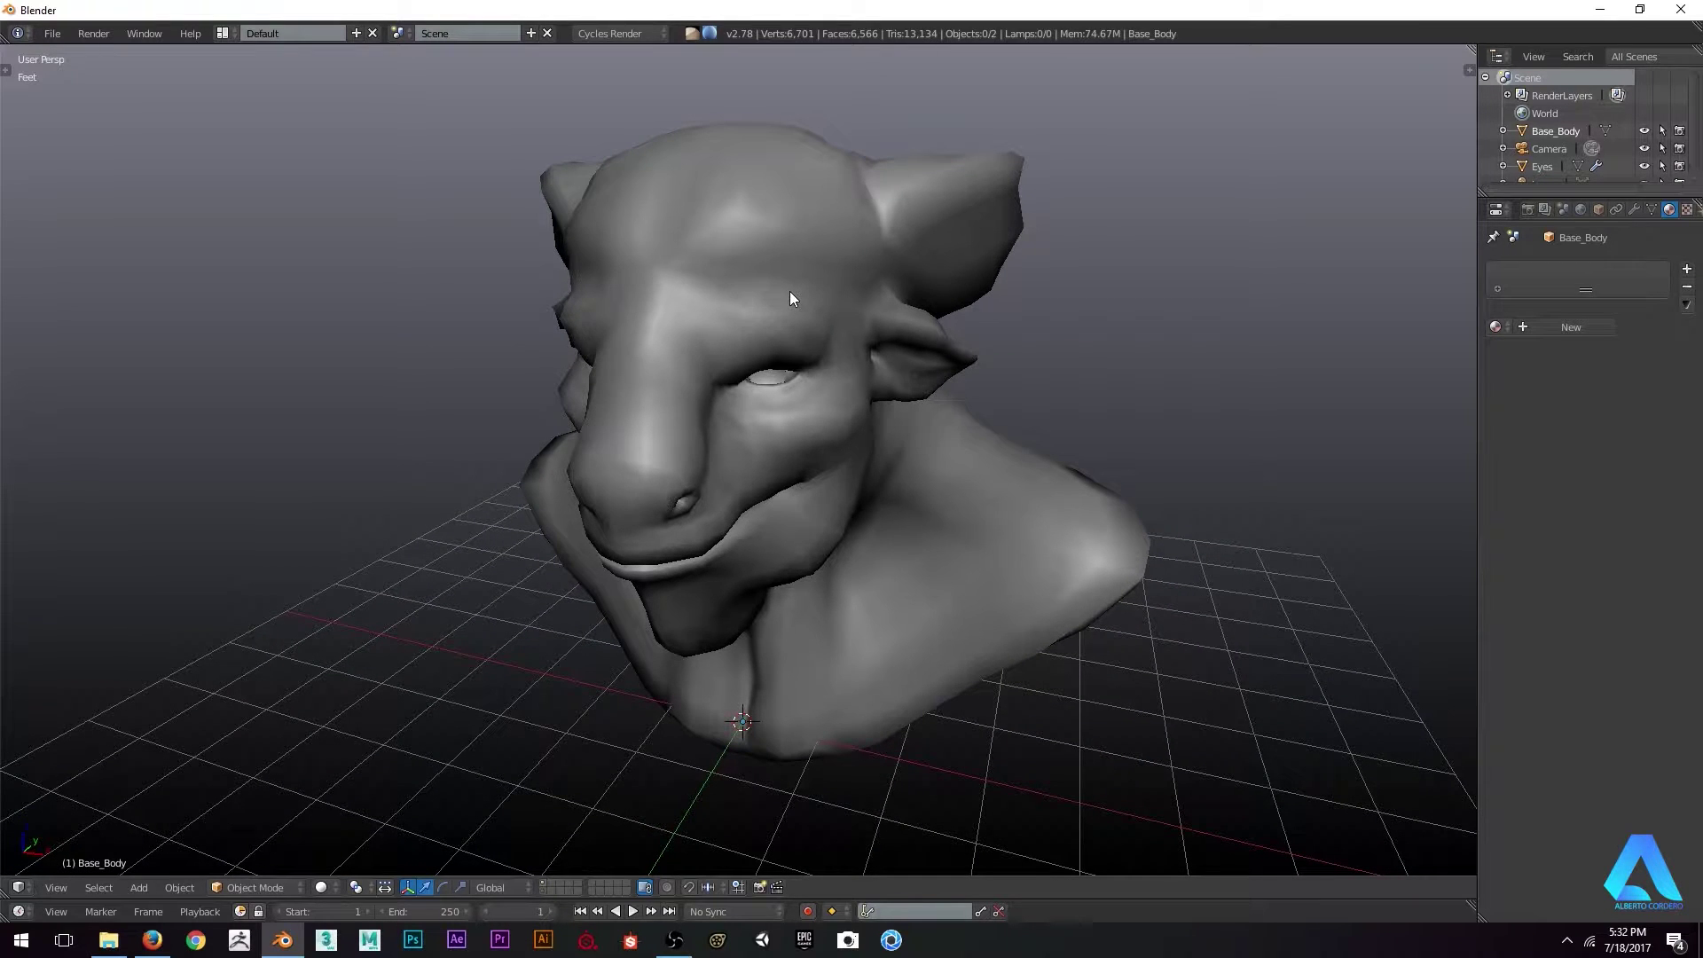
Add a Multiresolution modifier to the Base_Body mesh
middle_click_drag(833, 262, 843, 355)
left_click(1634, 209)
left_click(1508, 270)
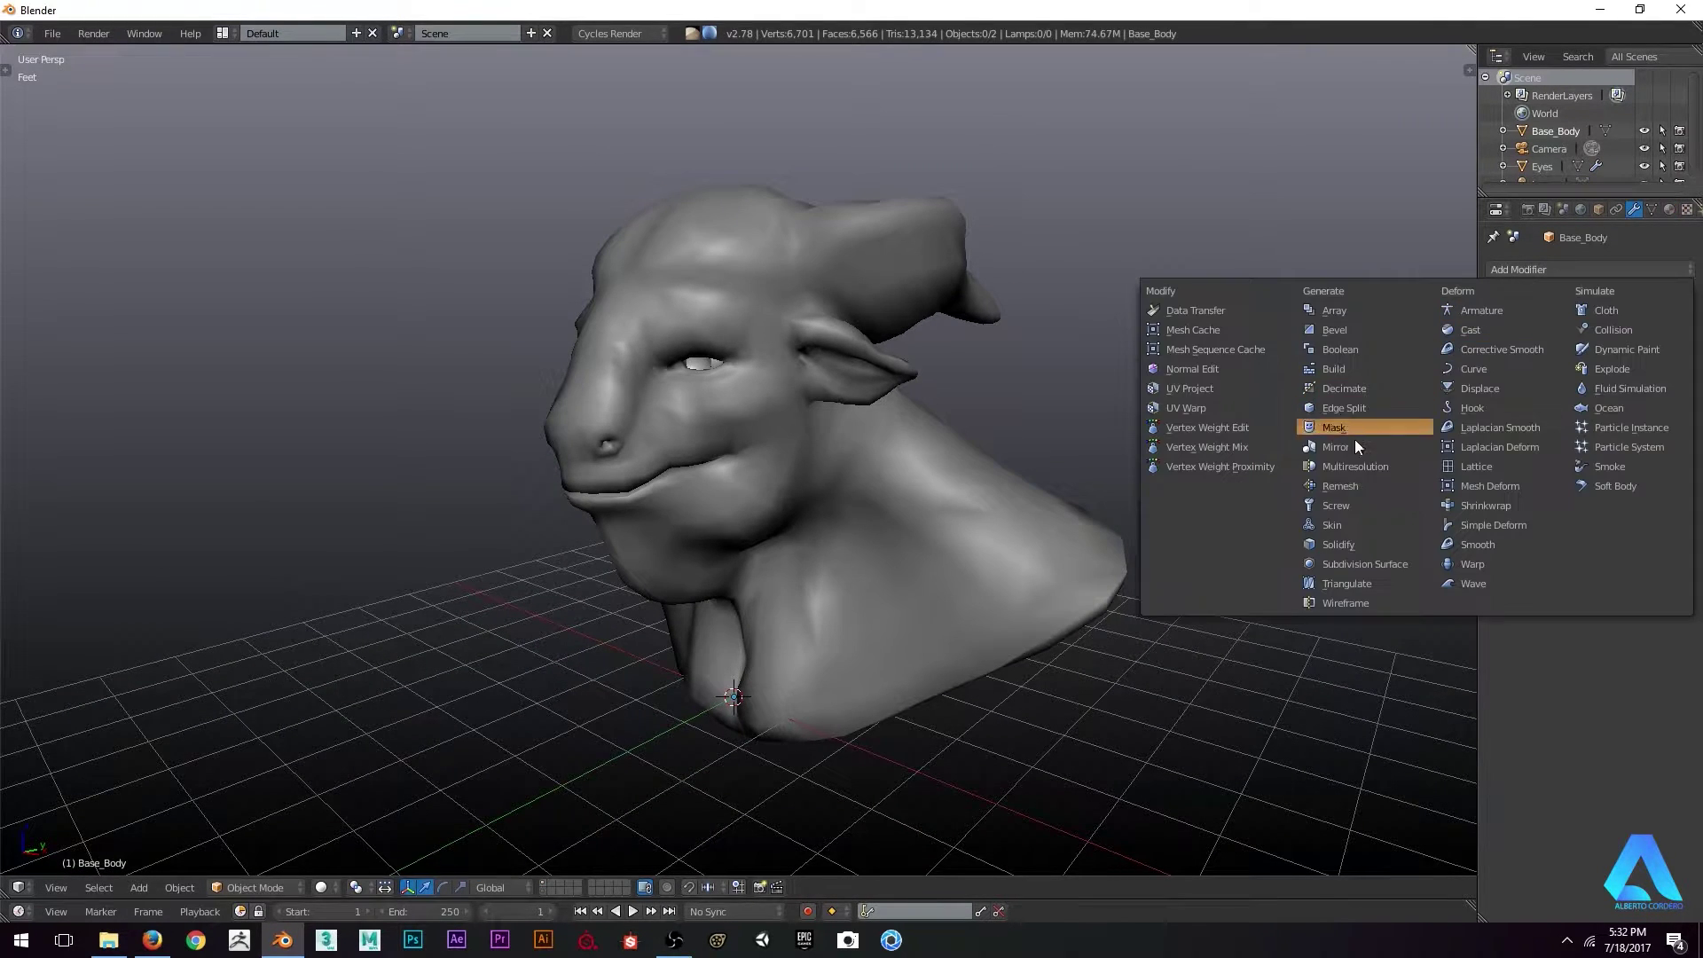
left_click(1333, 466)
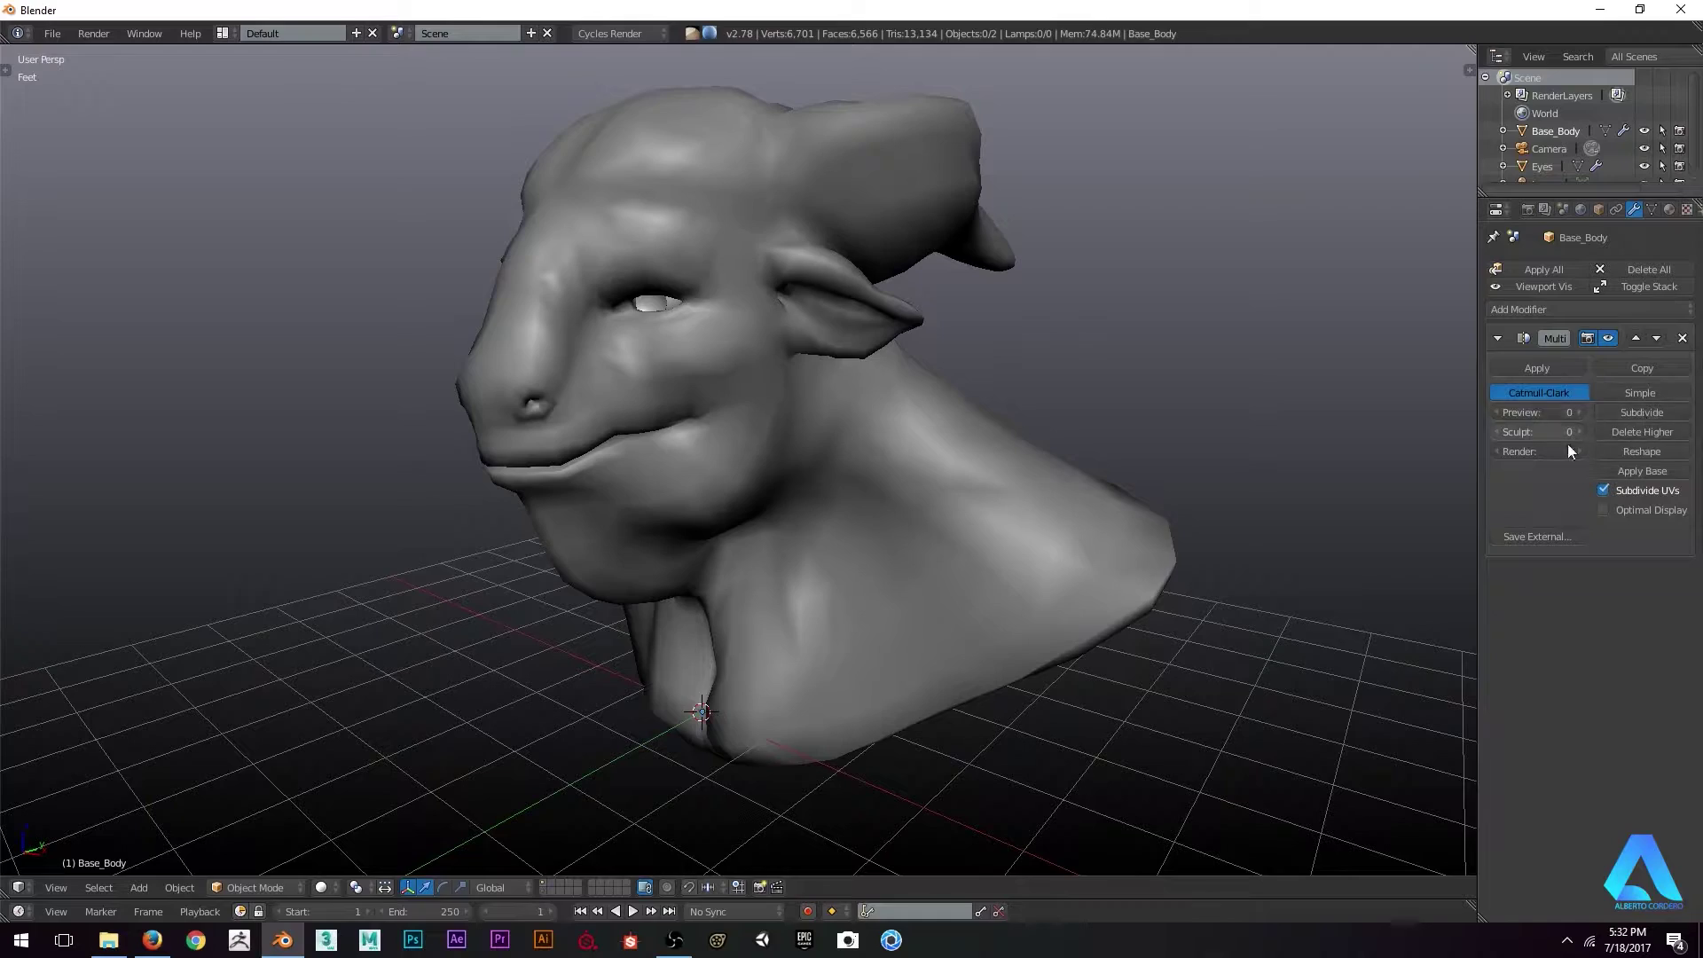
middle_click_drag(629, 253, 859, 407)
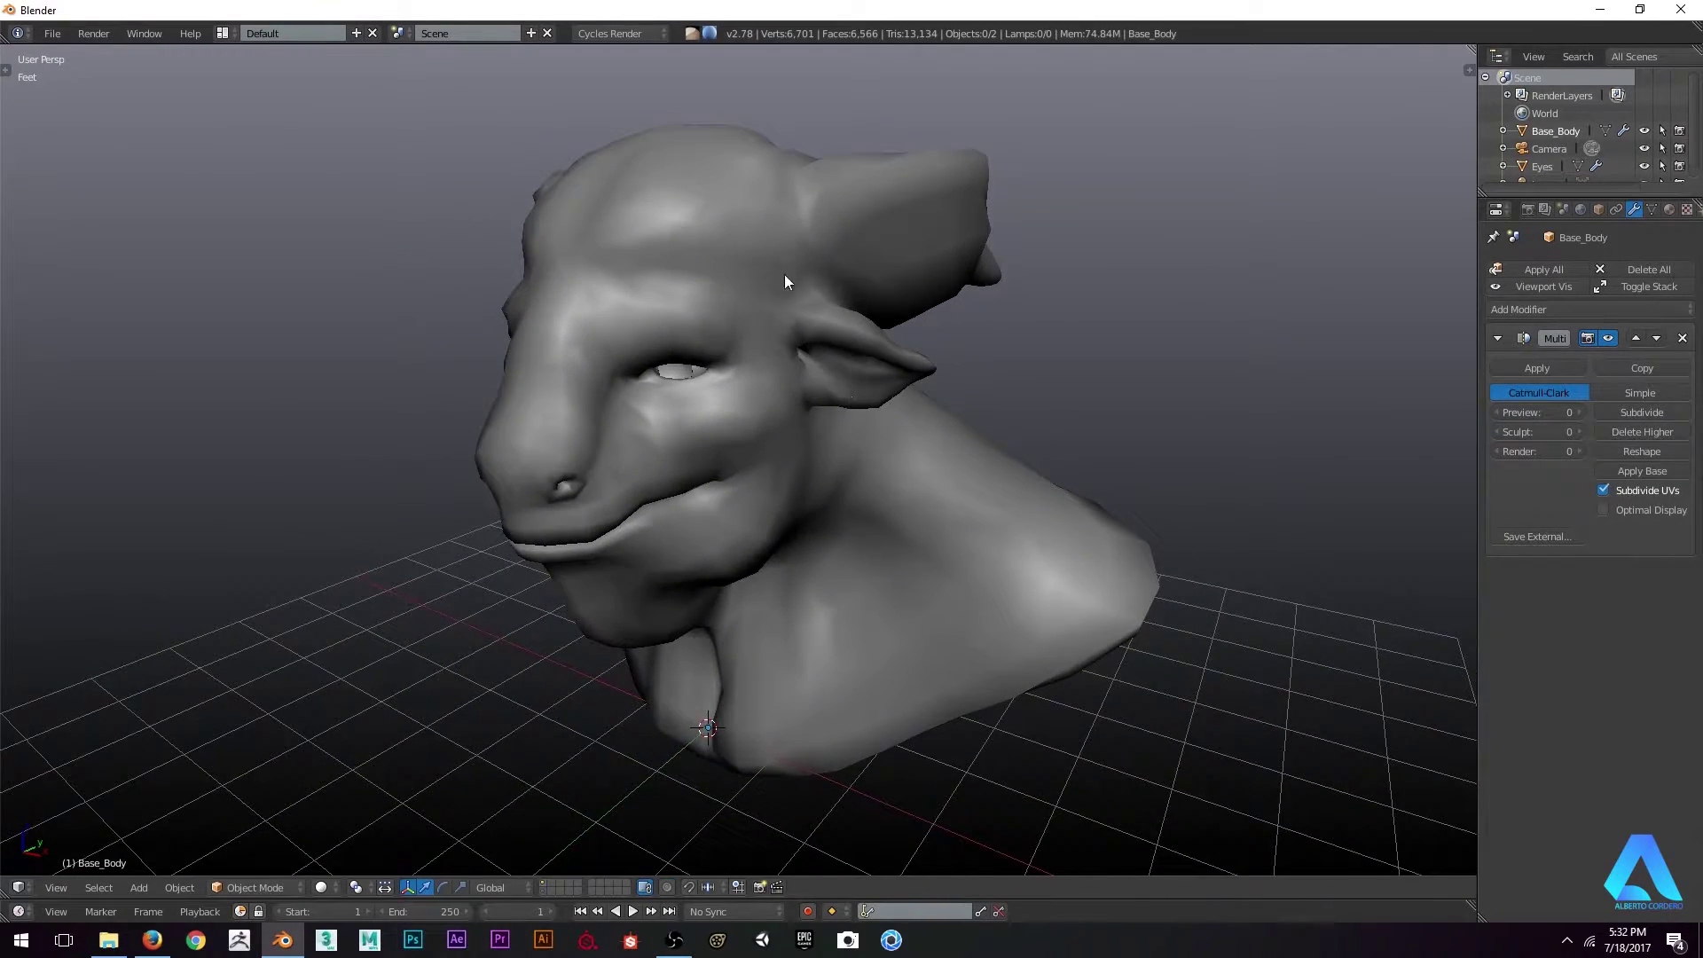
middle_click_drag(784, 274, 786, 312)
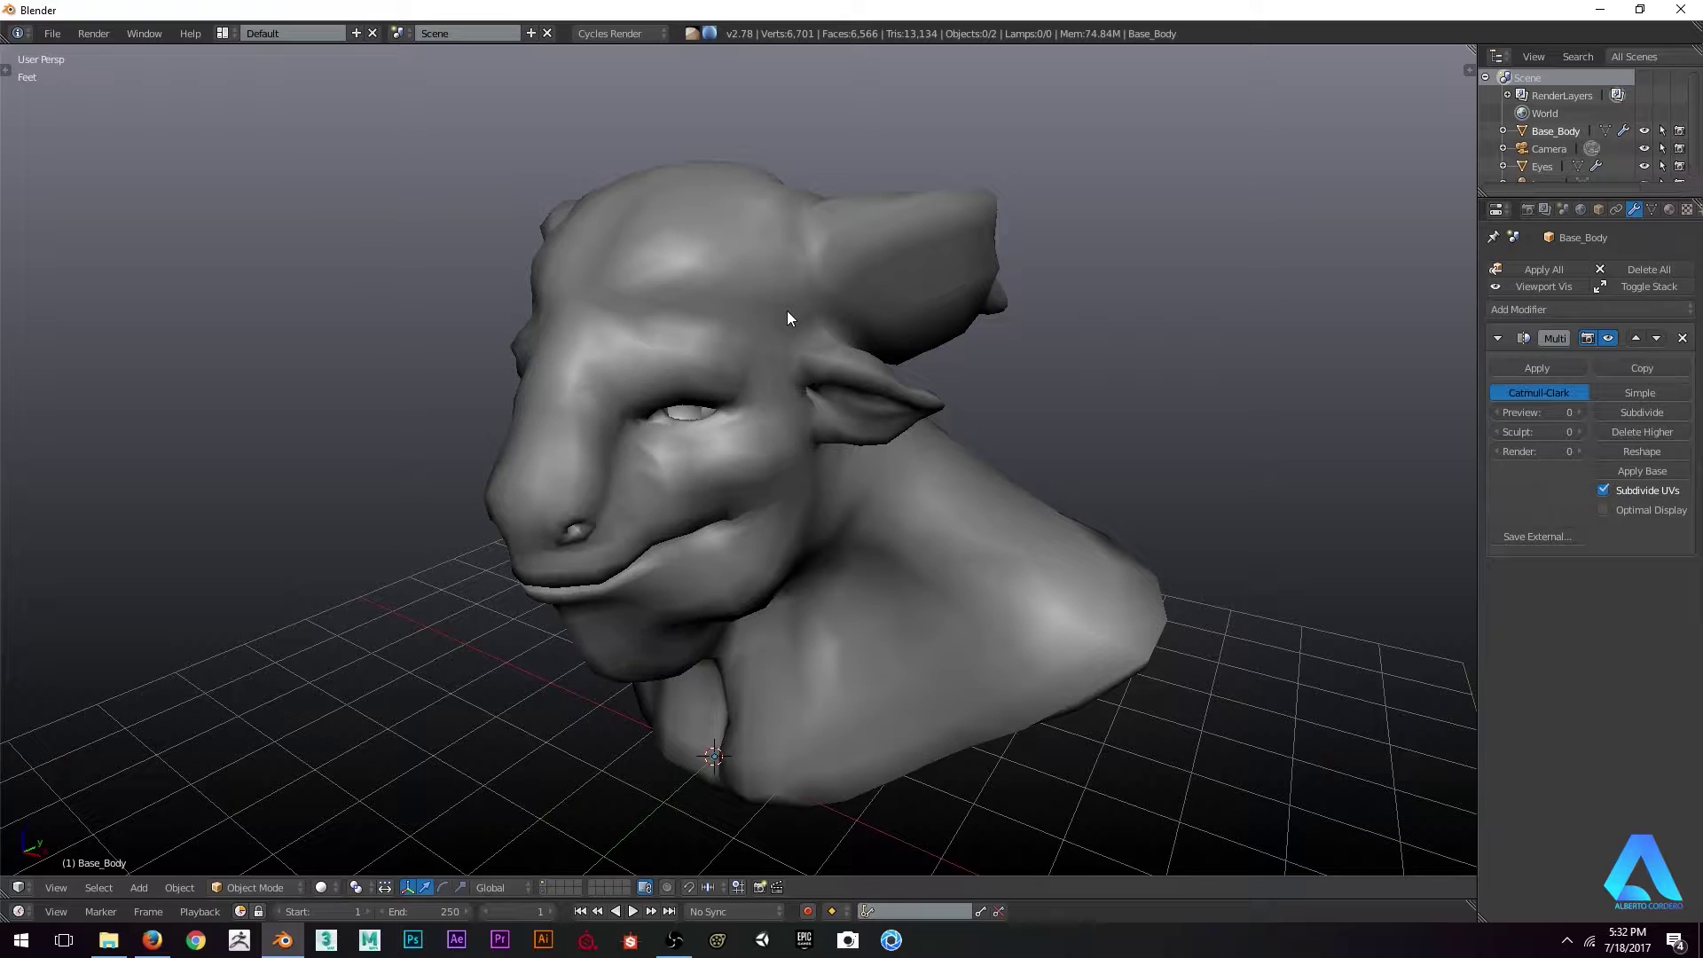
Add a cube beside the bust and move it about 1.45 ft along the X axis
middle_click_drag(830, 333, 838, 445, "ctrl")
left_click(1012, 647)
key("shift+a")
mouse_move(1008, 639)
left_click(1072, 246)
middle_click_drag(1030, 555, 893, 470, "shift")
left_click_drag(890, 471, 895, 381)
middle_click_drag(895, 383, 910, 501, "shift")
left_click_drag(910, 504, 1008, 513)
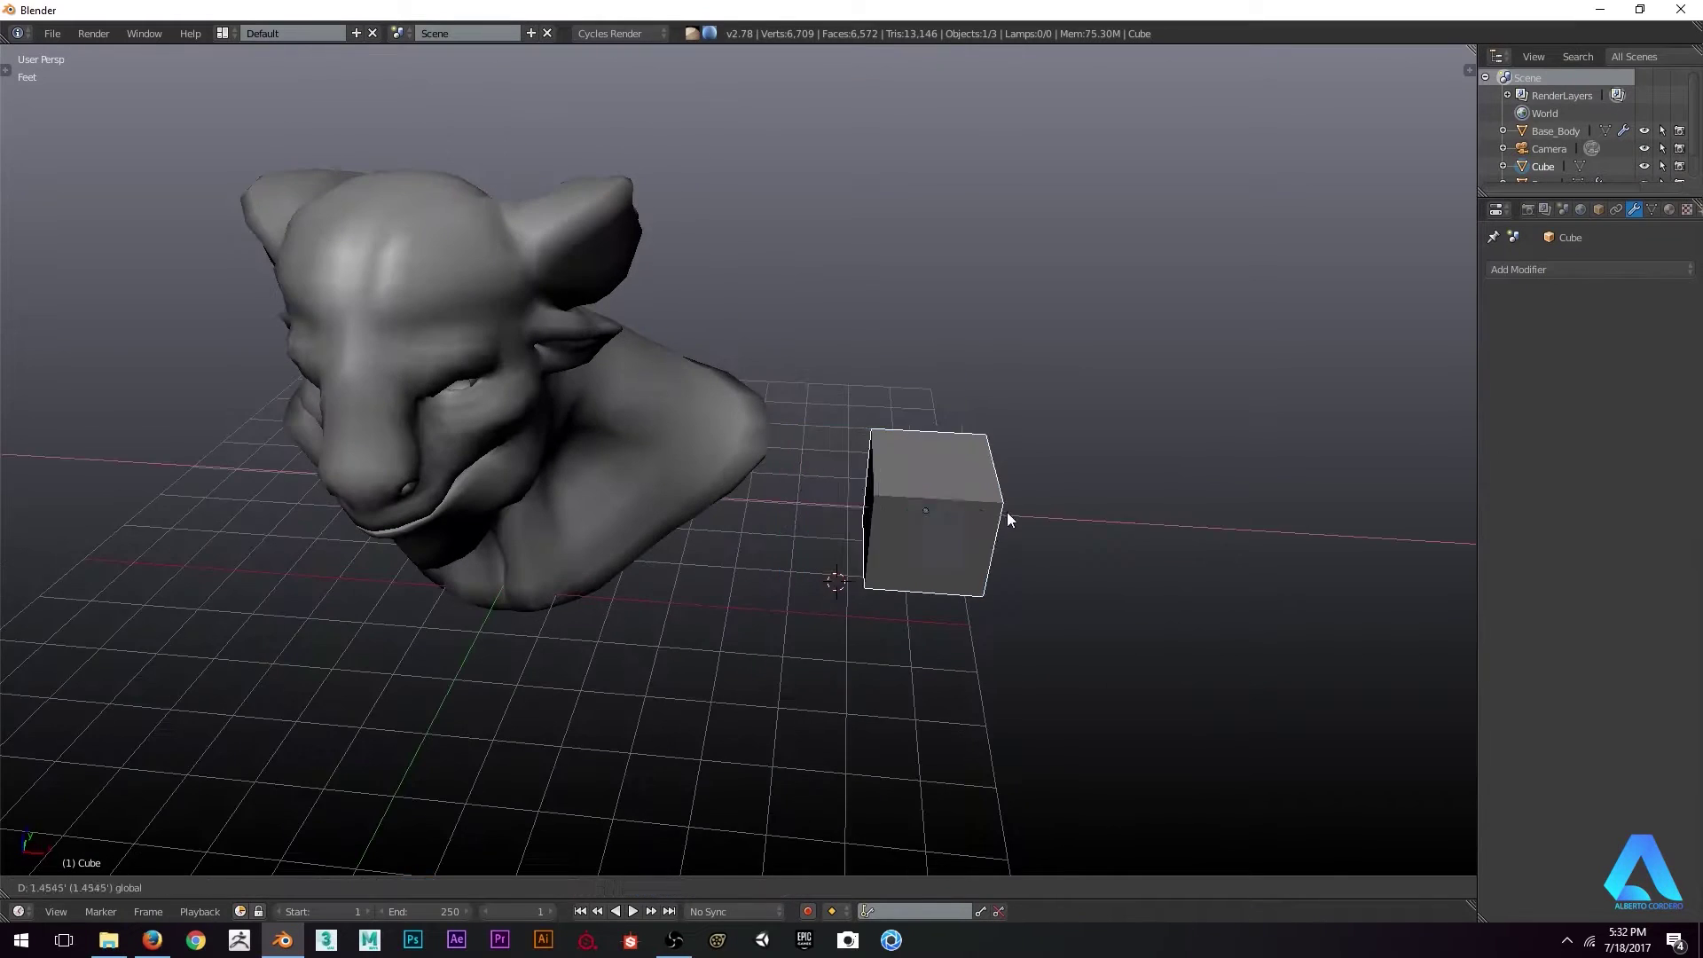
left_click(1008, 518)
Add a Multiresolution modifier to the cube and subdivide it to level 3
middle_click_drag(1008, 519, 1006, 491)
left_click(1534, 268)
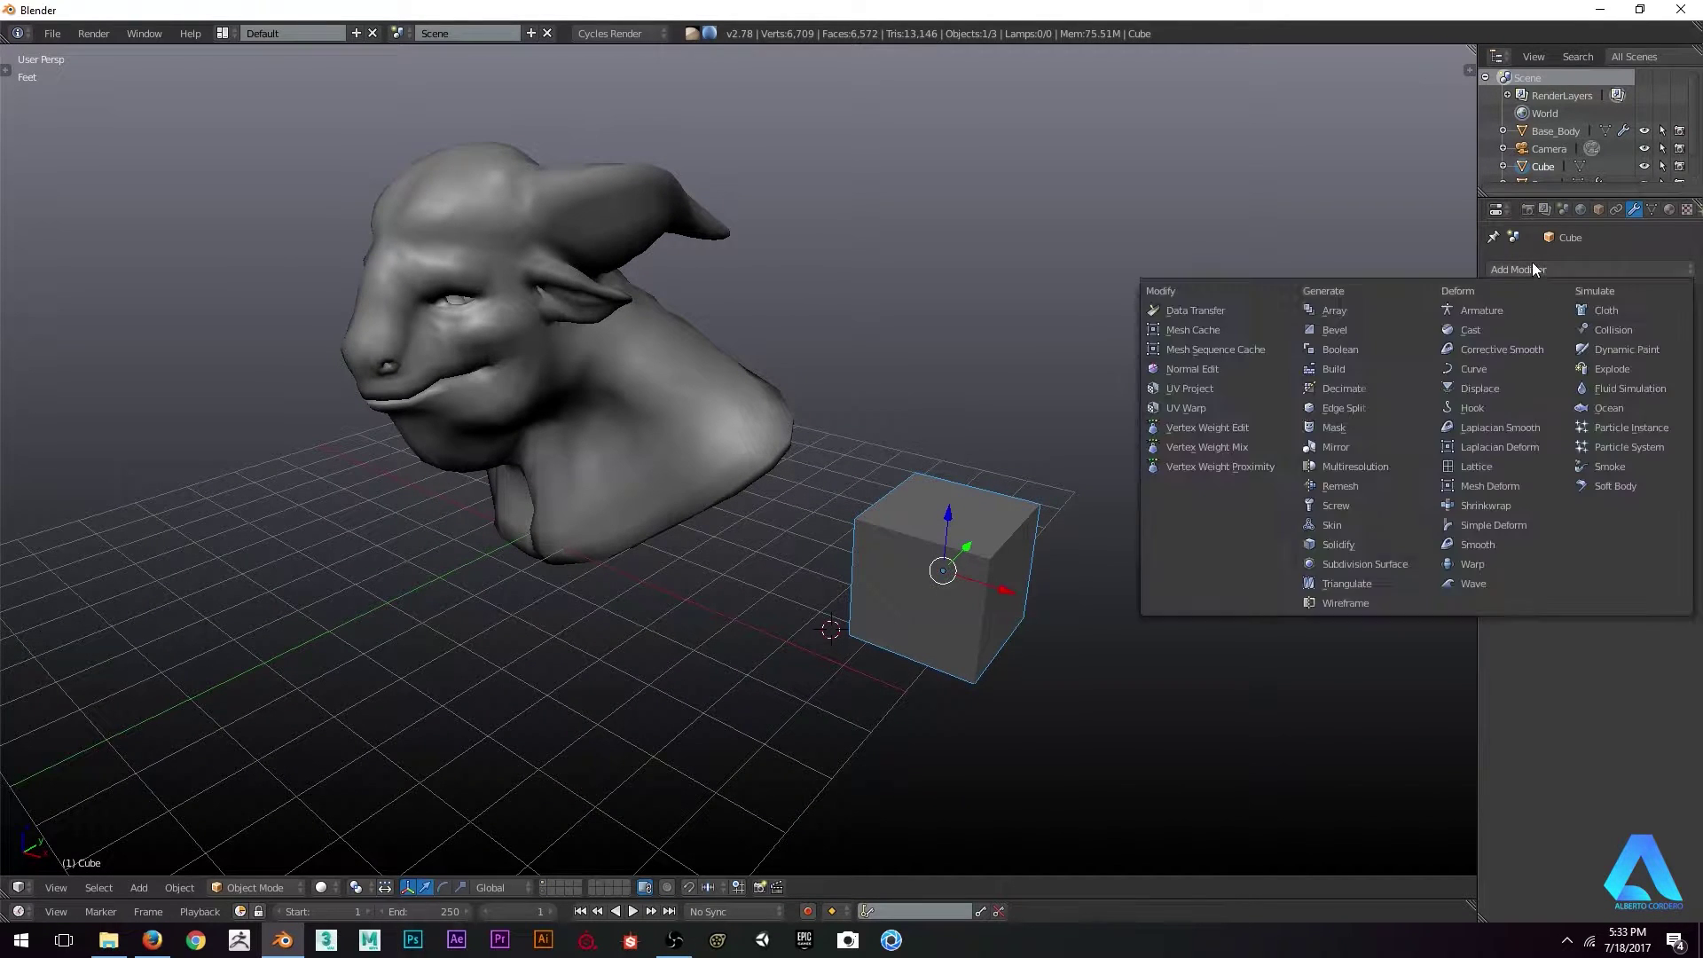
left_click(1350, 460)
middle_click_drag(1095, 473, 976, 439, "shift")
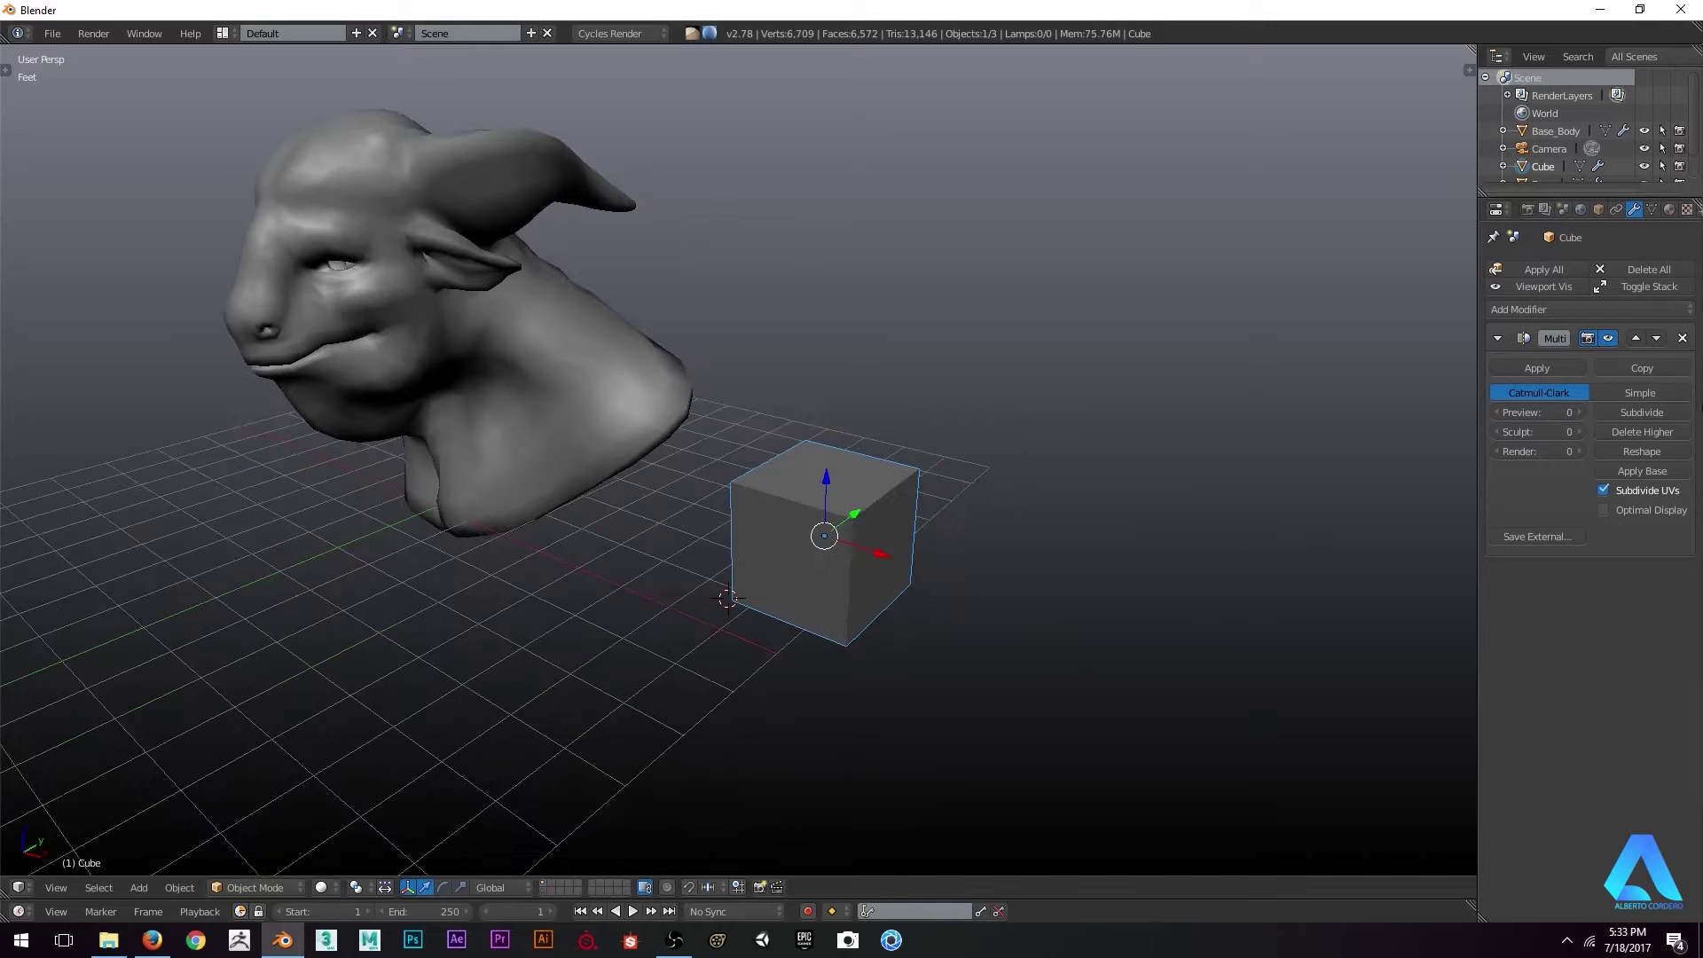
left_click(1661, 417)
left_click(1661, 417)
left_click(1661, 417)
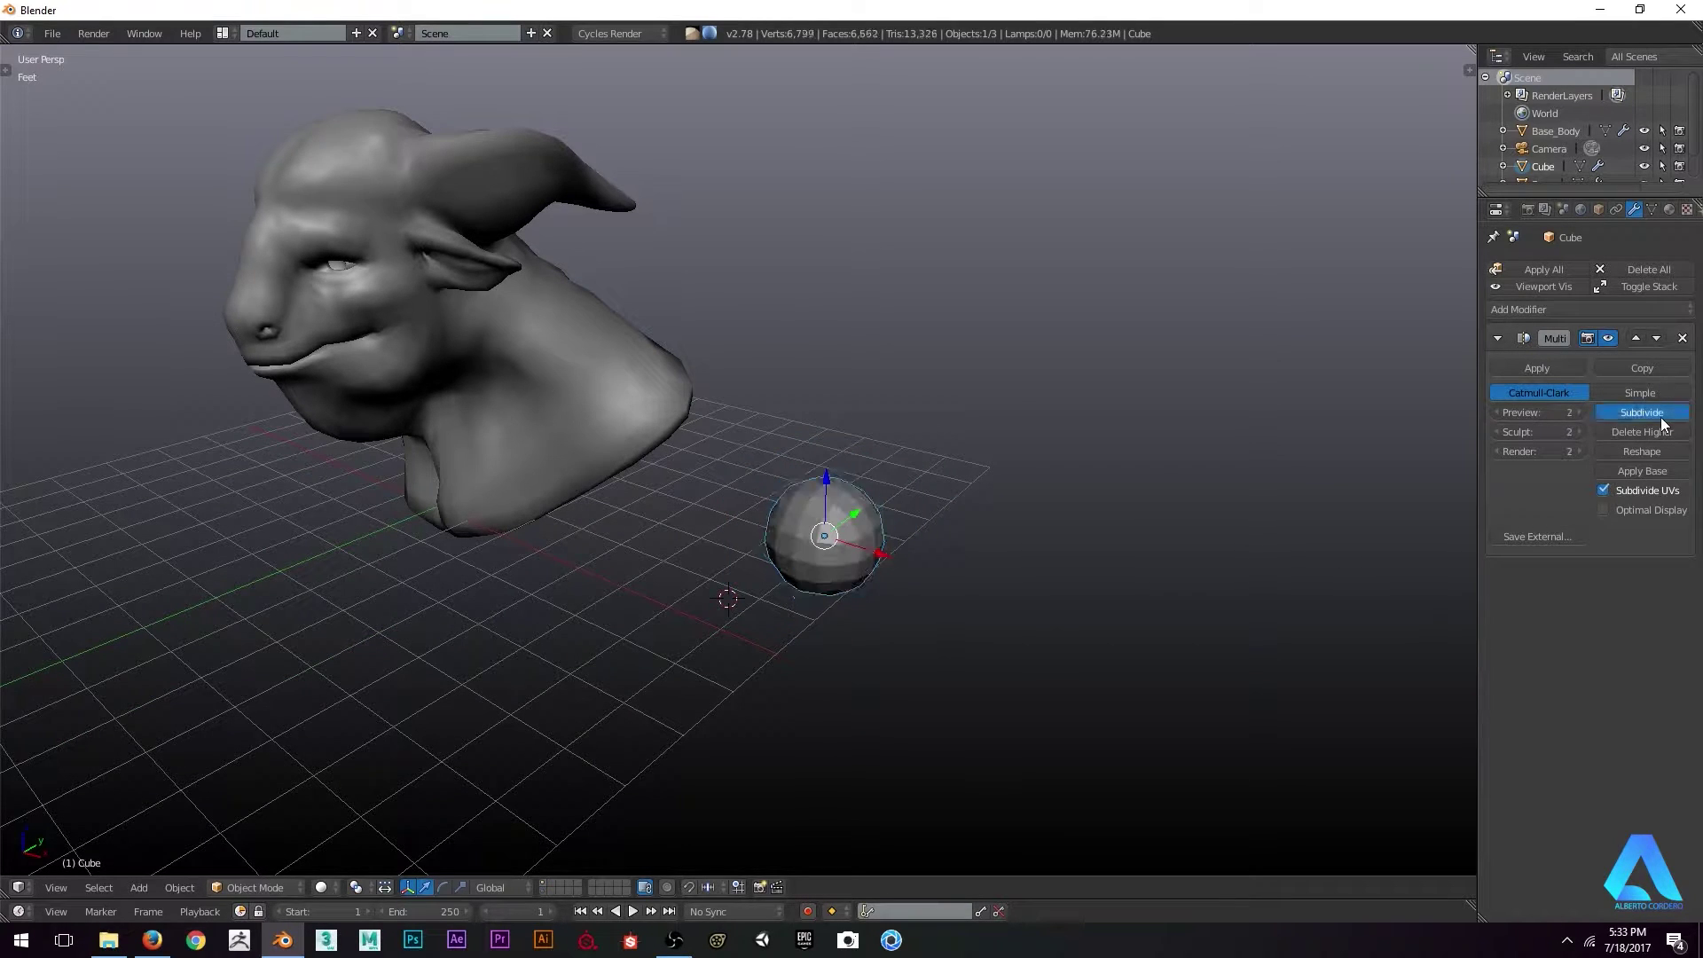
middle_click_drag(1149, 392, 1338, 395, "shift")
middle_click_drag(1214, 475, 1110, 373)
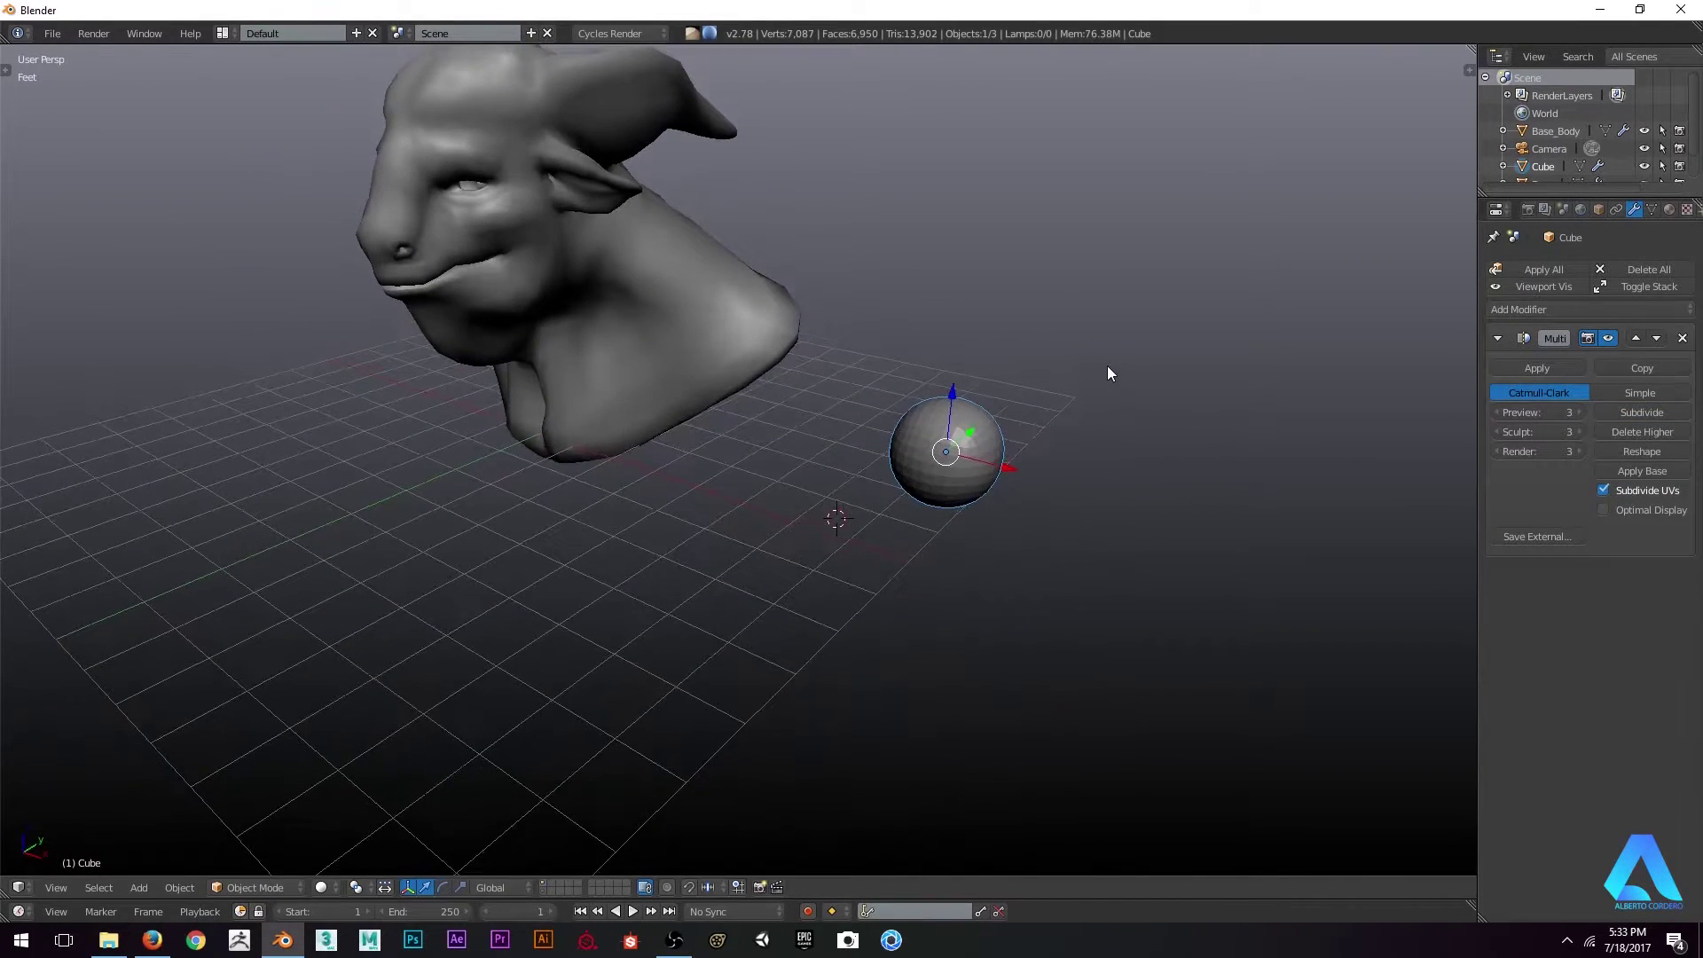
left_click(1583, 311)
scroll(976, 354, "up", 1)
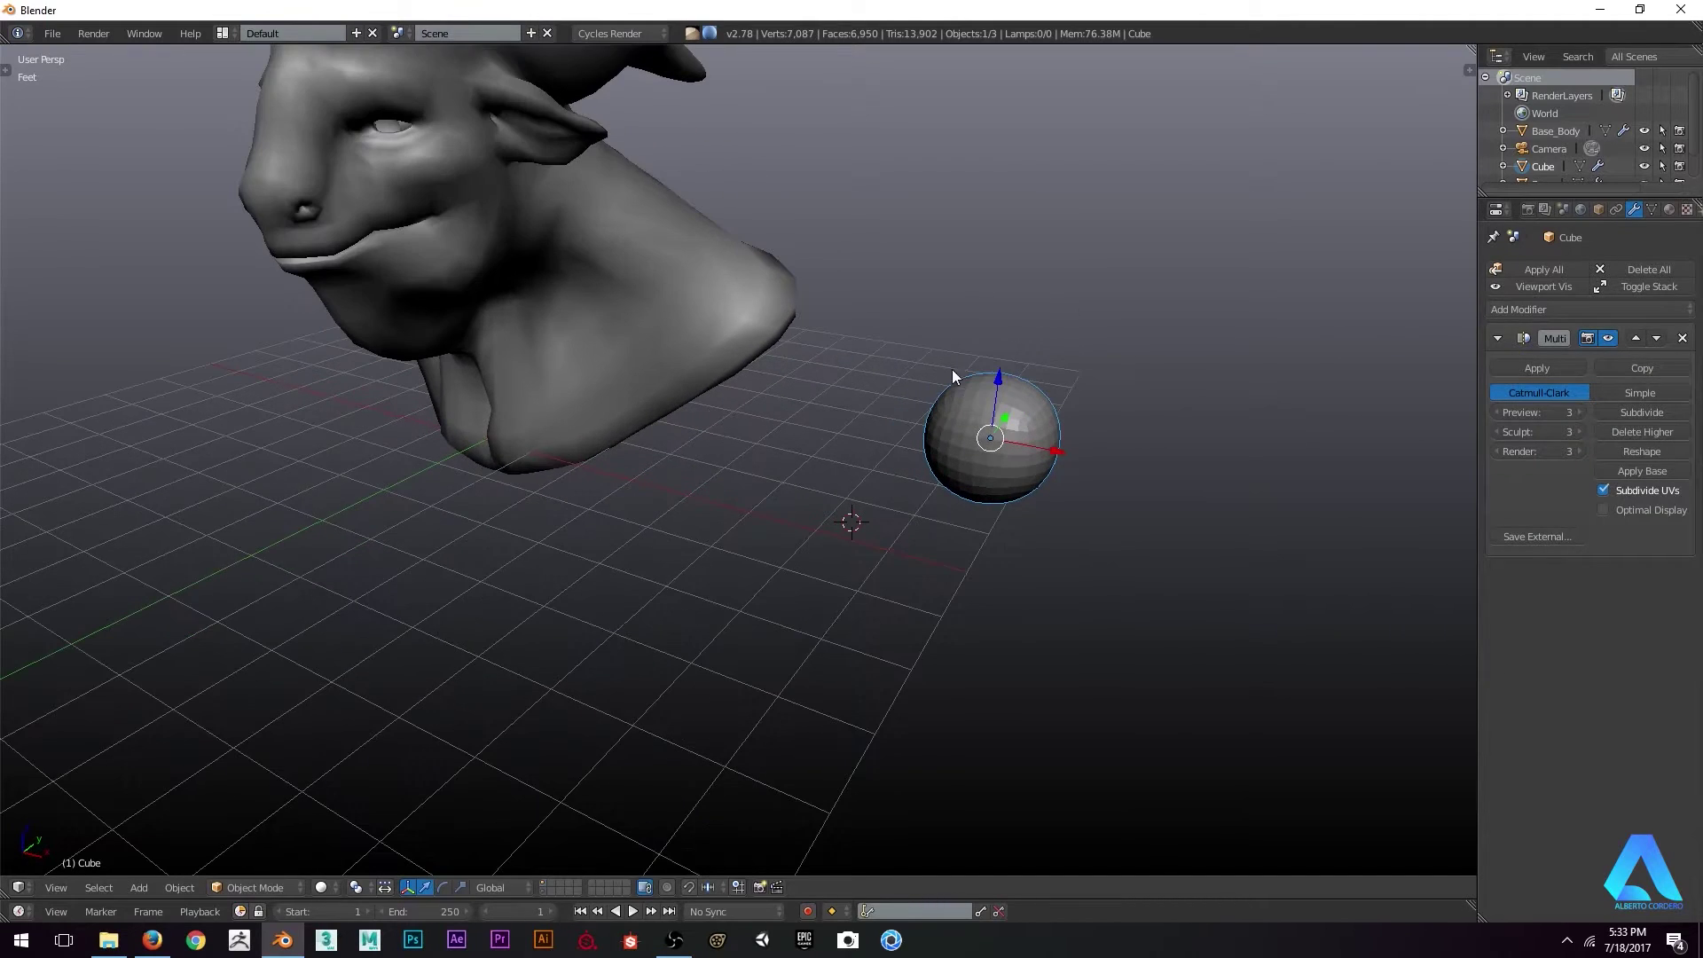
Remove the cube's Multiresolution modifier and delete the cube
left_click(1683, 338)
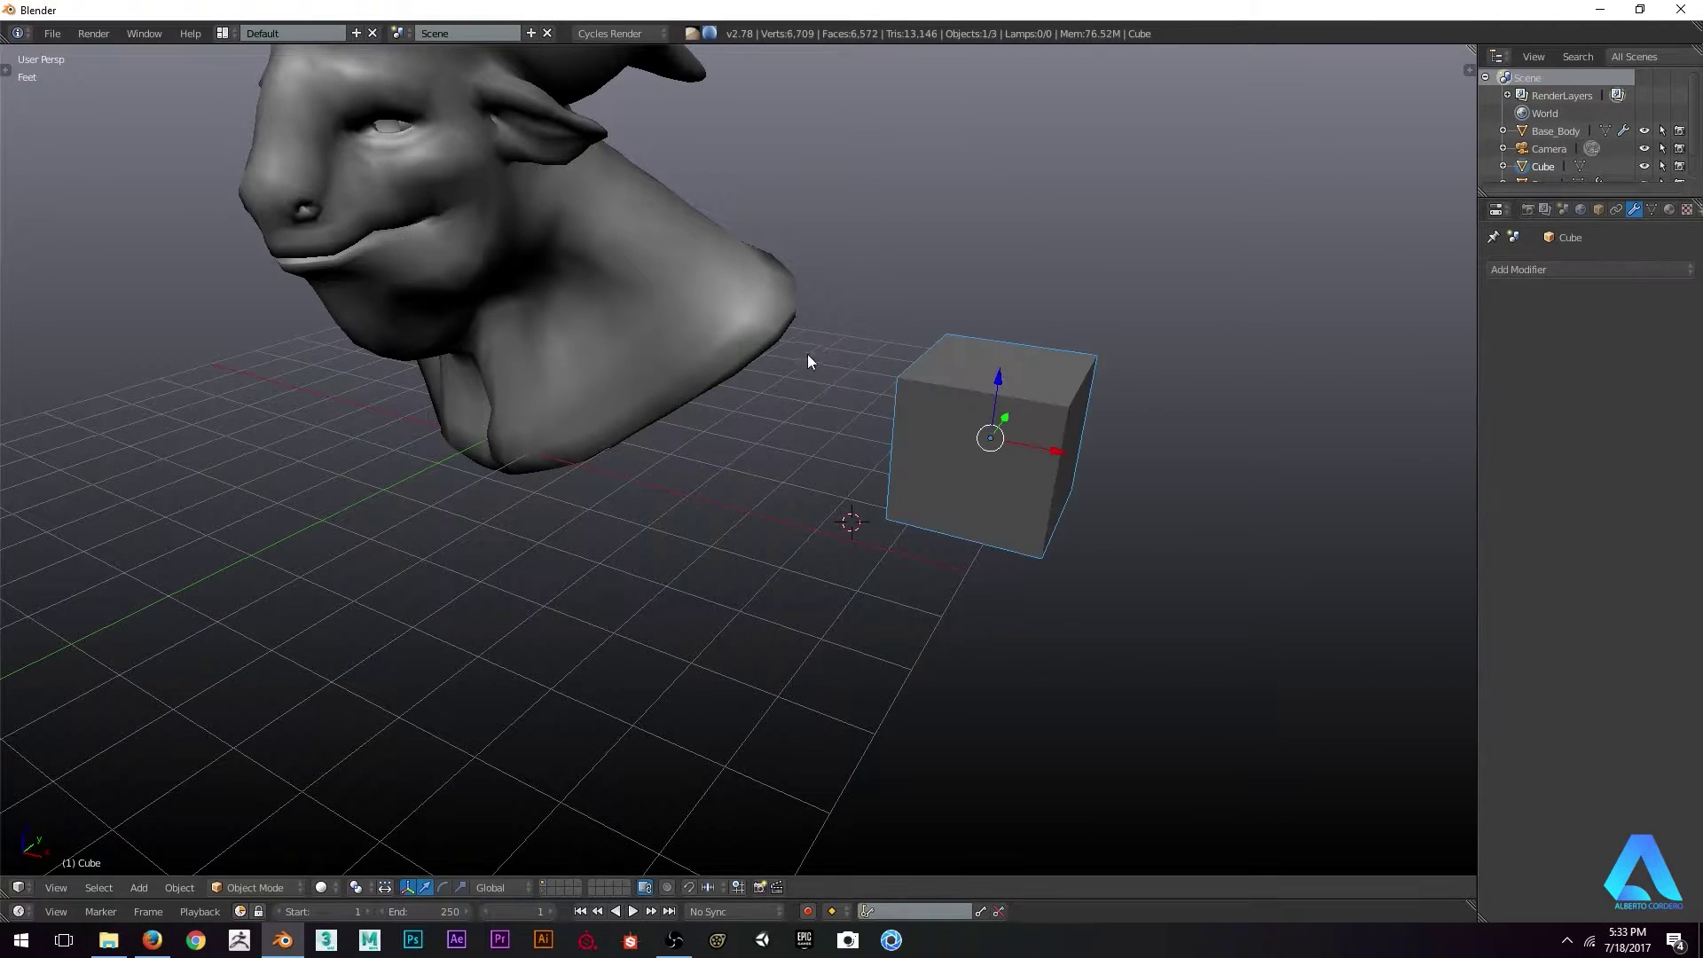
key("x")
left_click(1031, 419)
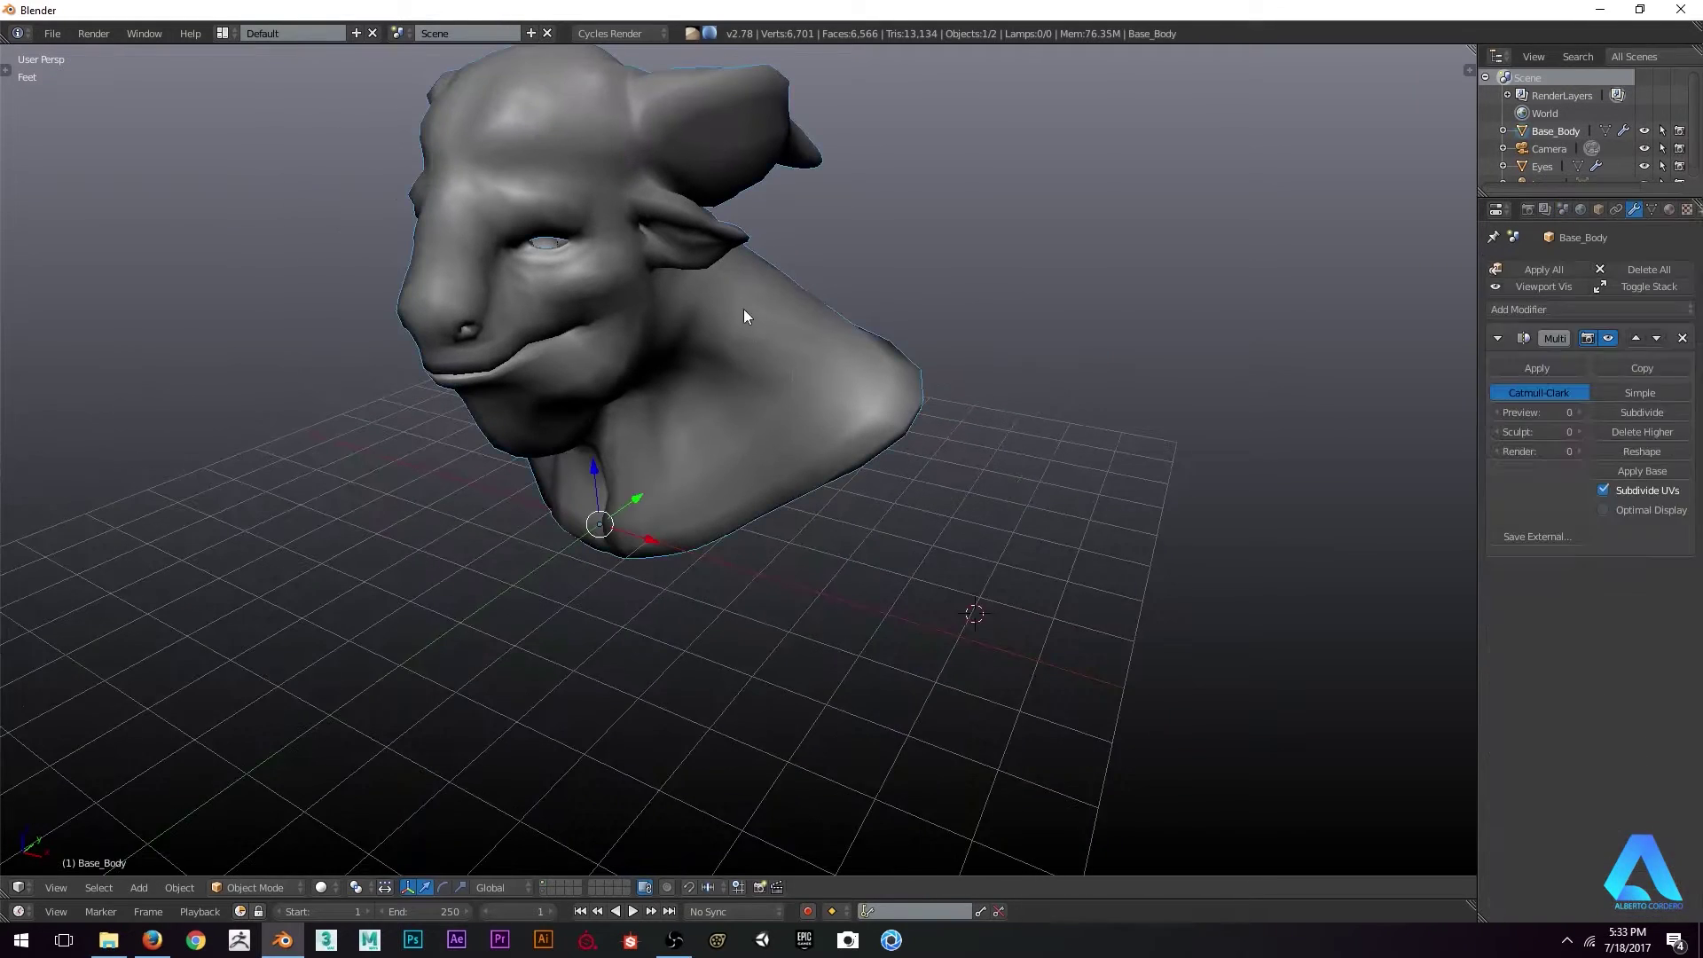
Select the Base_Body bust and subdivide its Multiresolution modifier to level 4
middle_click_drag(768, 367, 1153, 346)
left_click(1641, 414)
left_click(1637, 412)
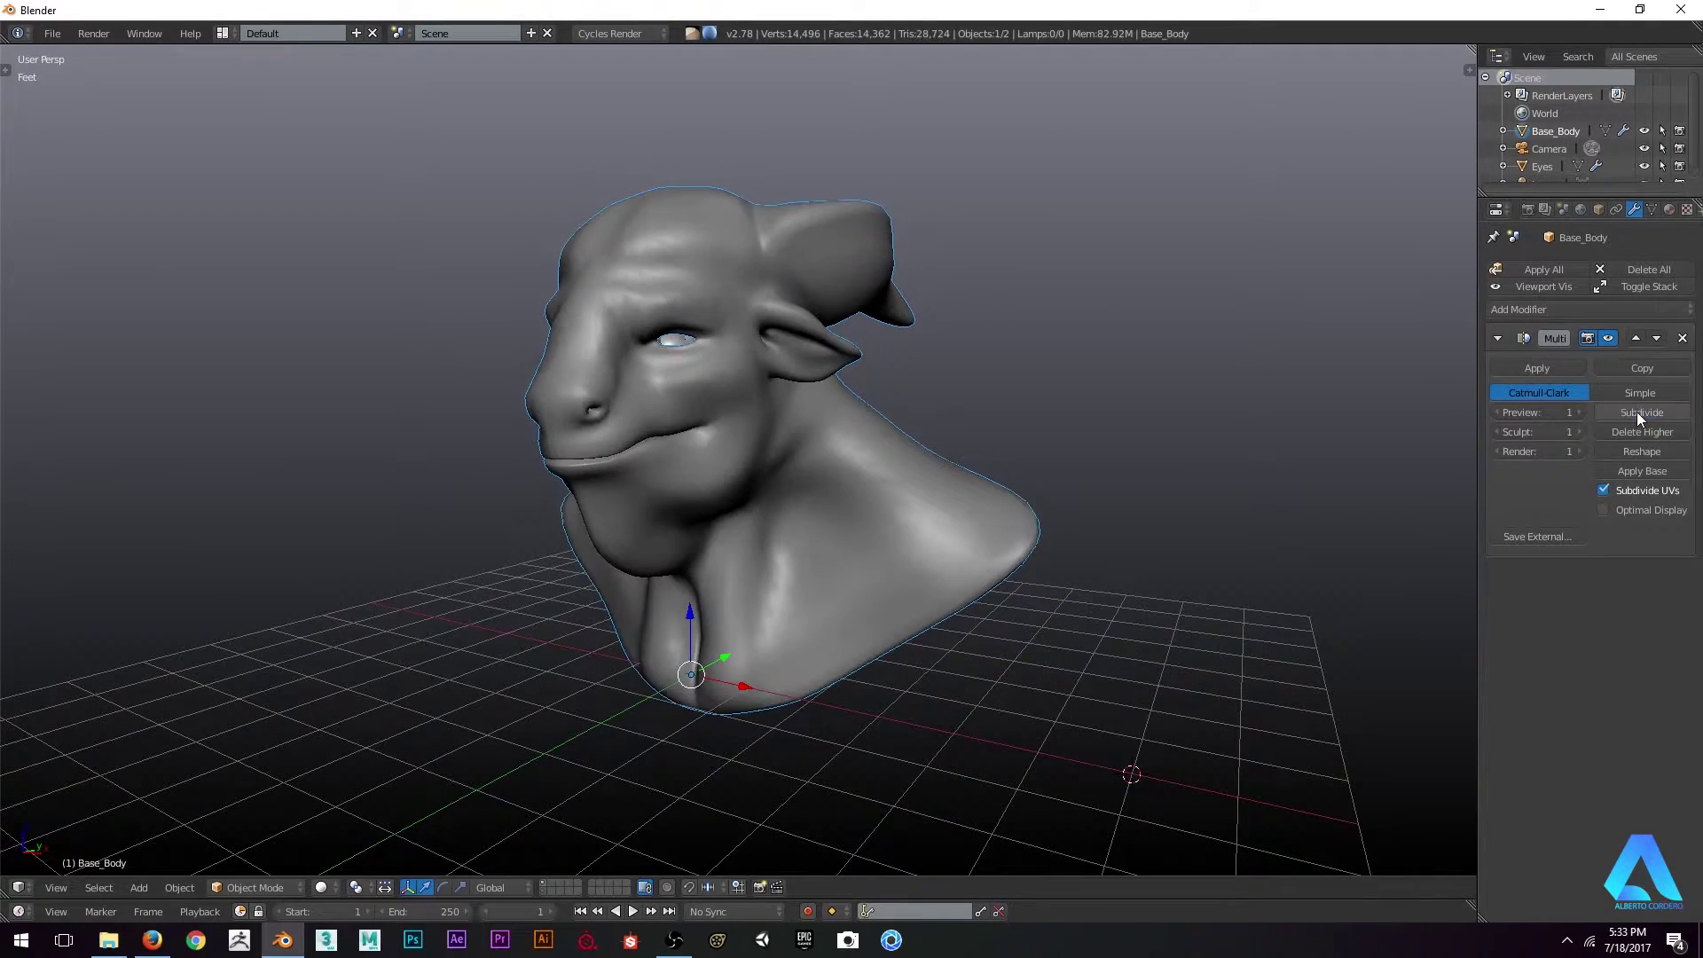
scroll(1153, 444, "up", 1)
left_click(1637, 415)
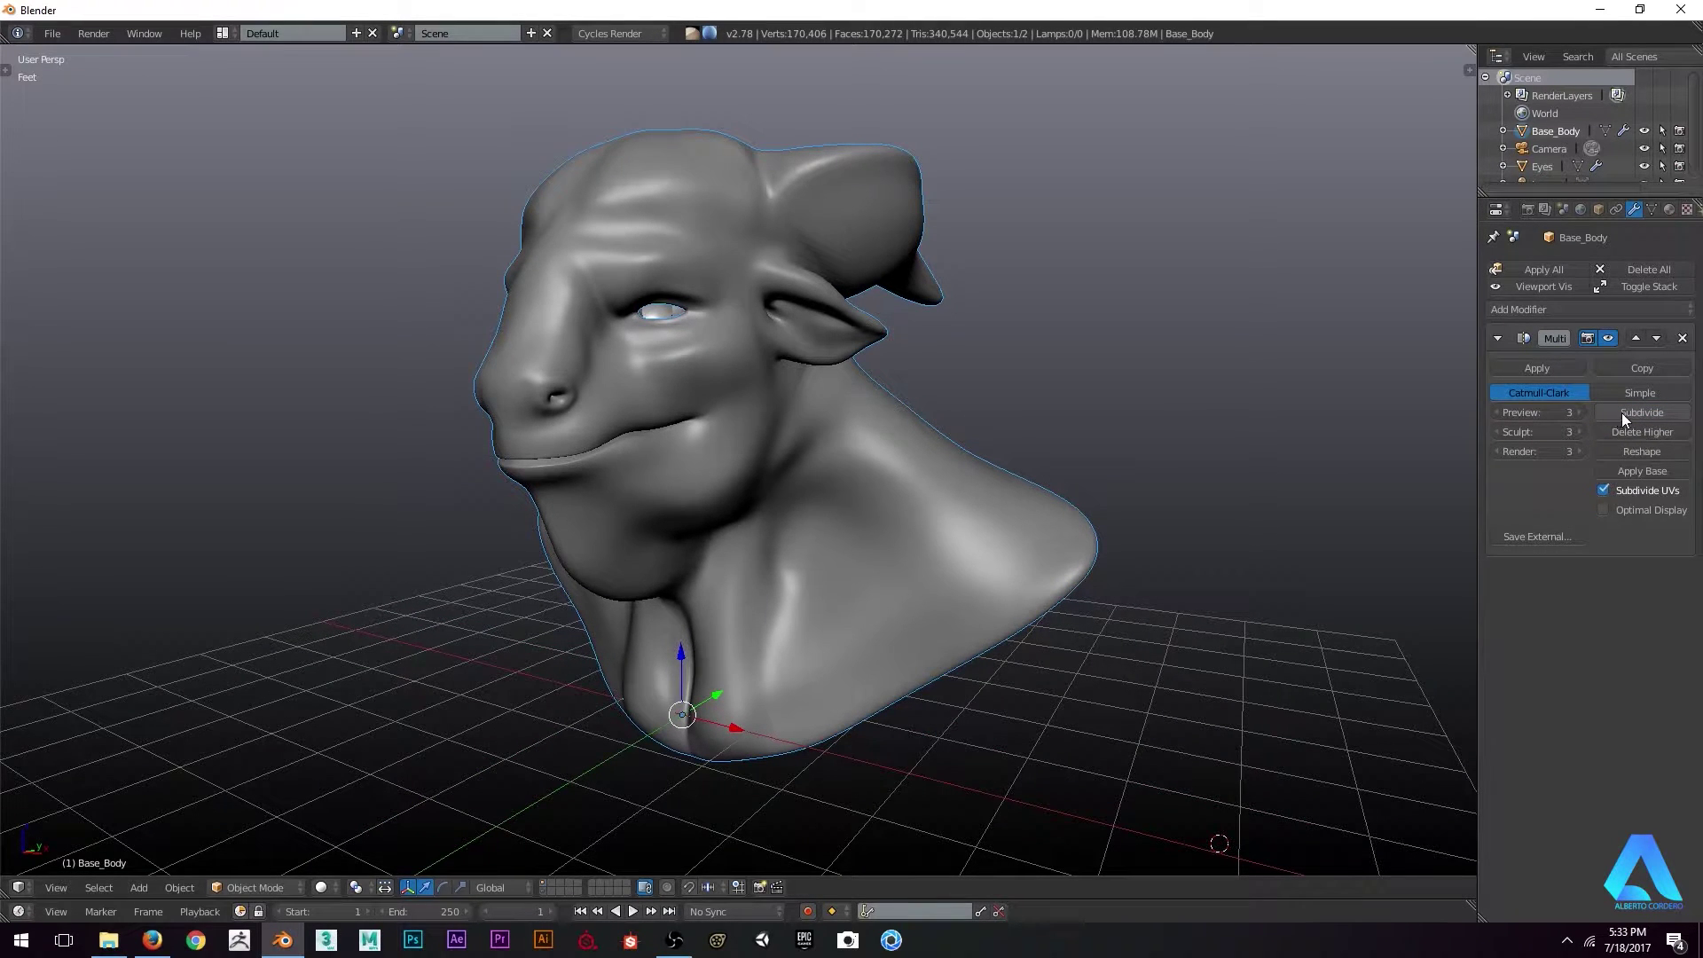
left_click(1636, 410)
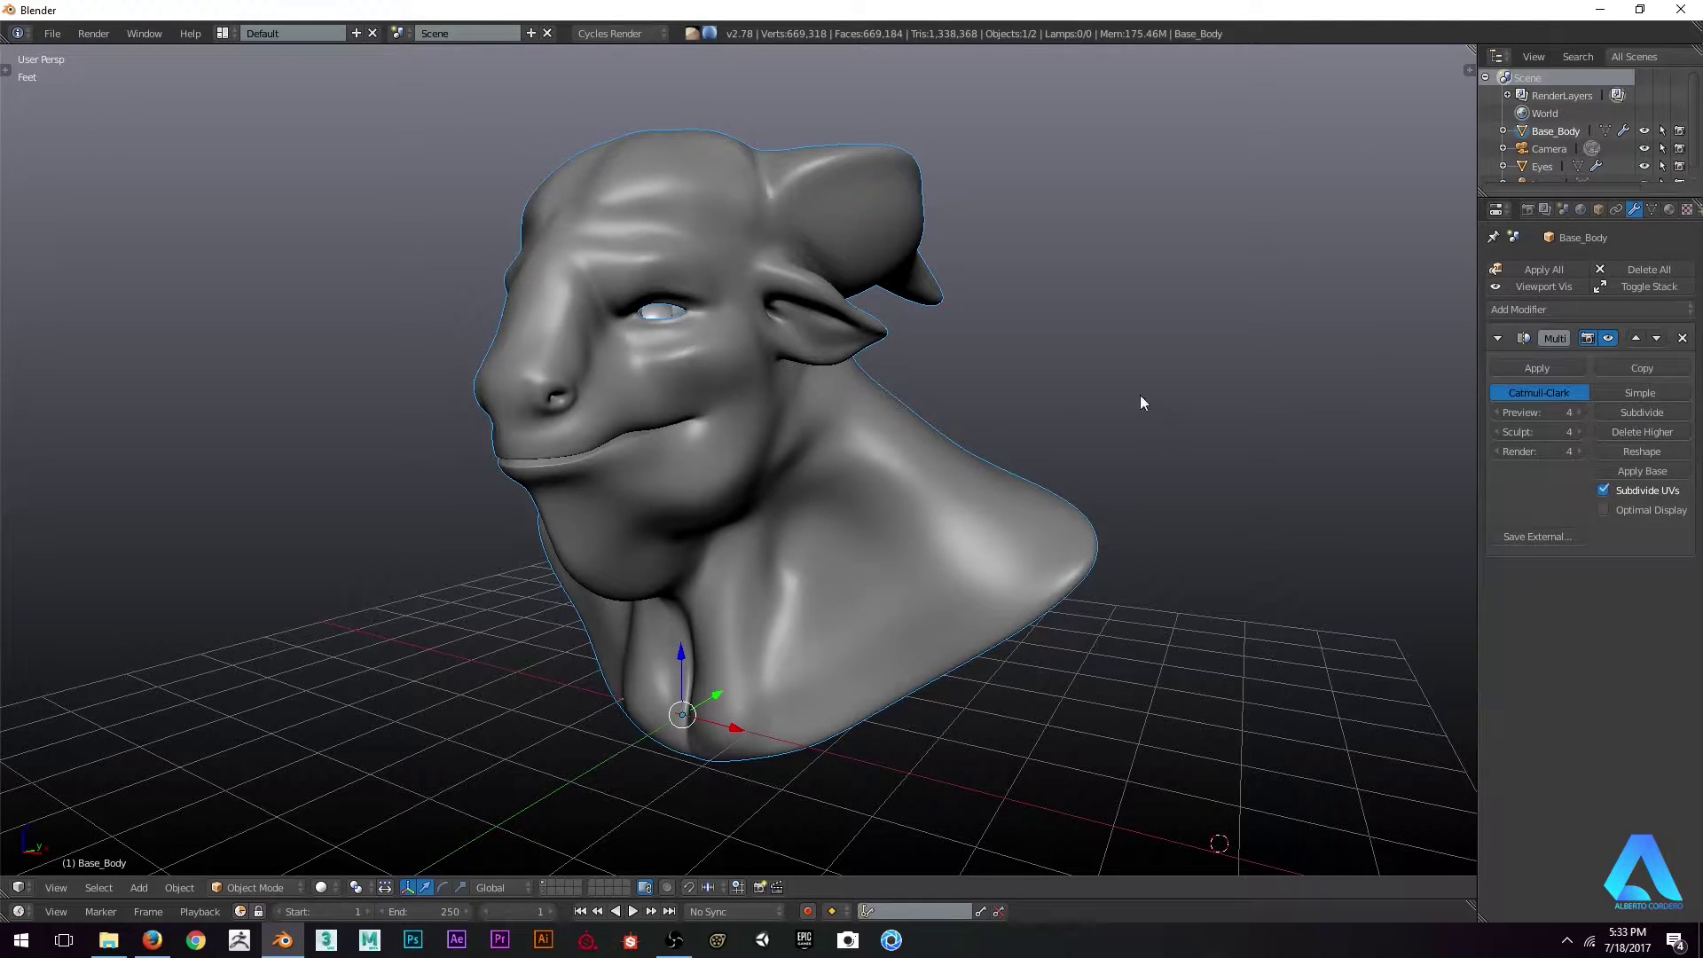
Show and widen the tool shelf, put the bust in Sculpt Mode and expand the brush's texture settings
middle_click_drag(428, 432, 453, 428)
key("t")
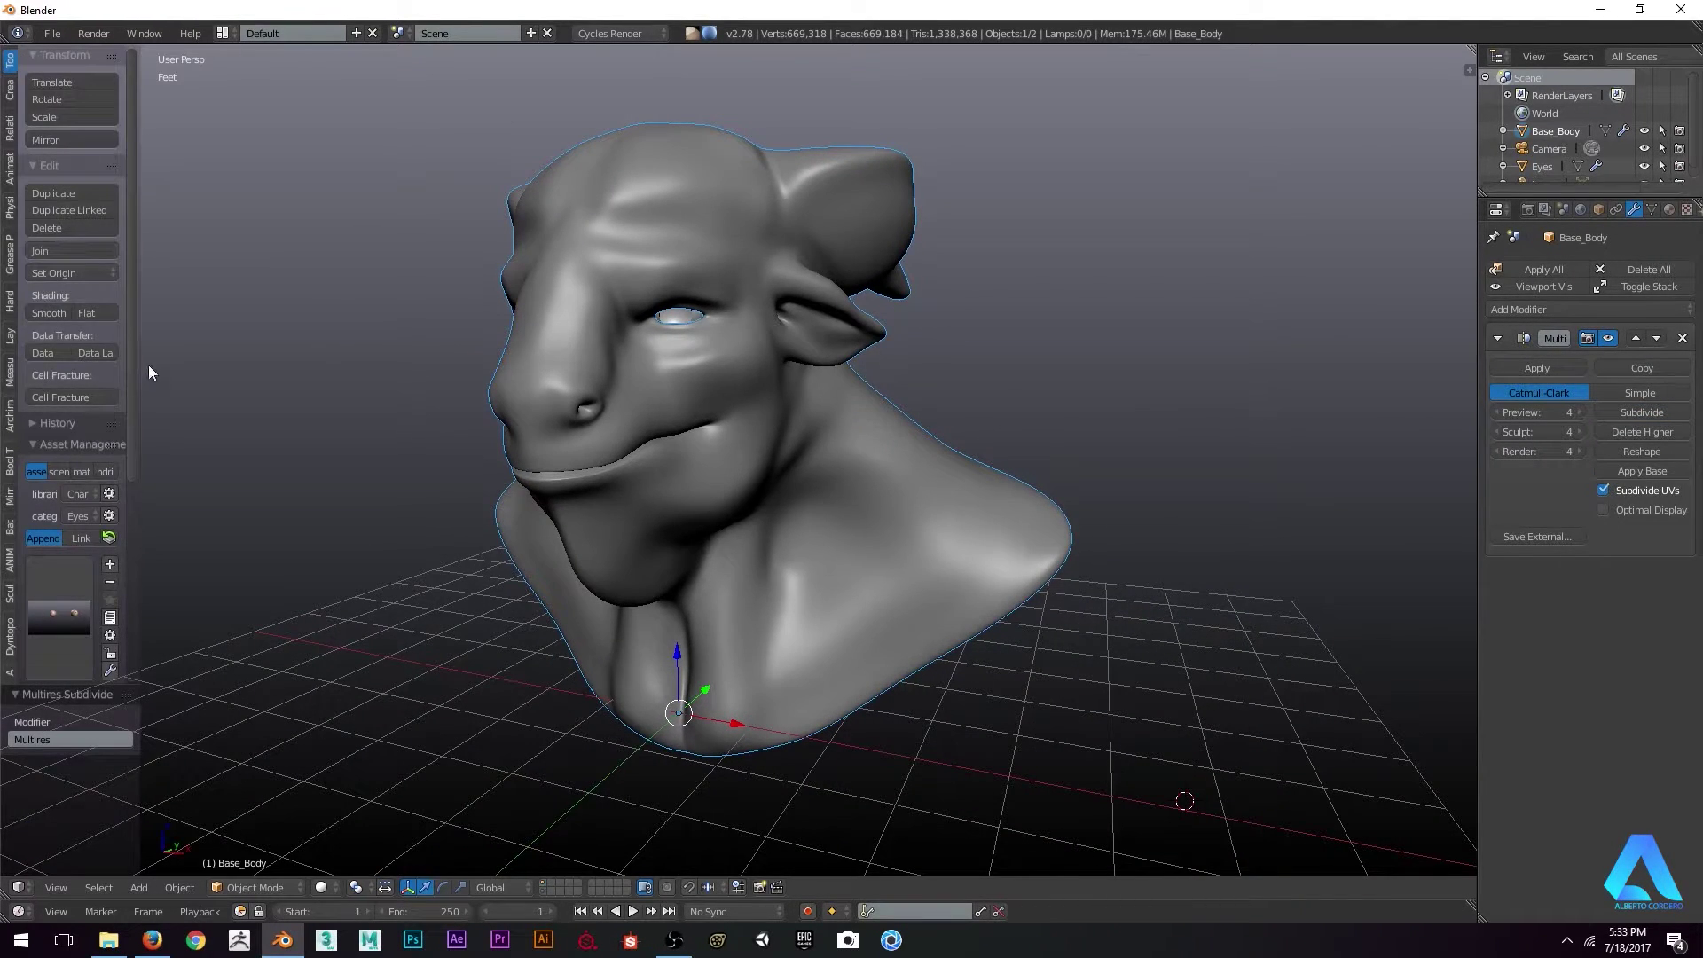
left_click_drag(141, 360, 210, 361)
left_click(251, 888)
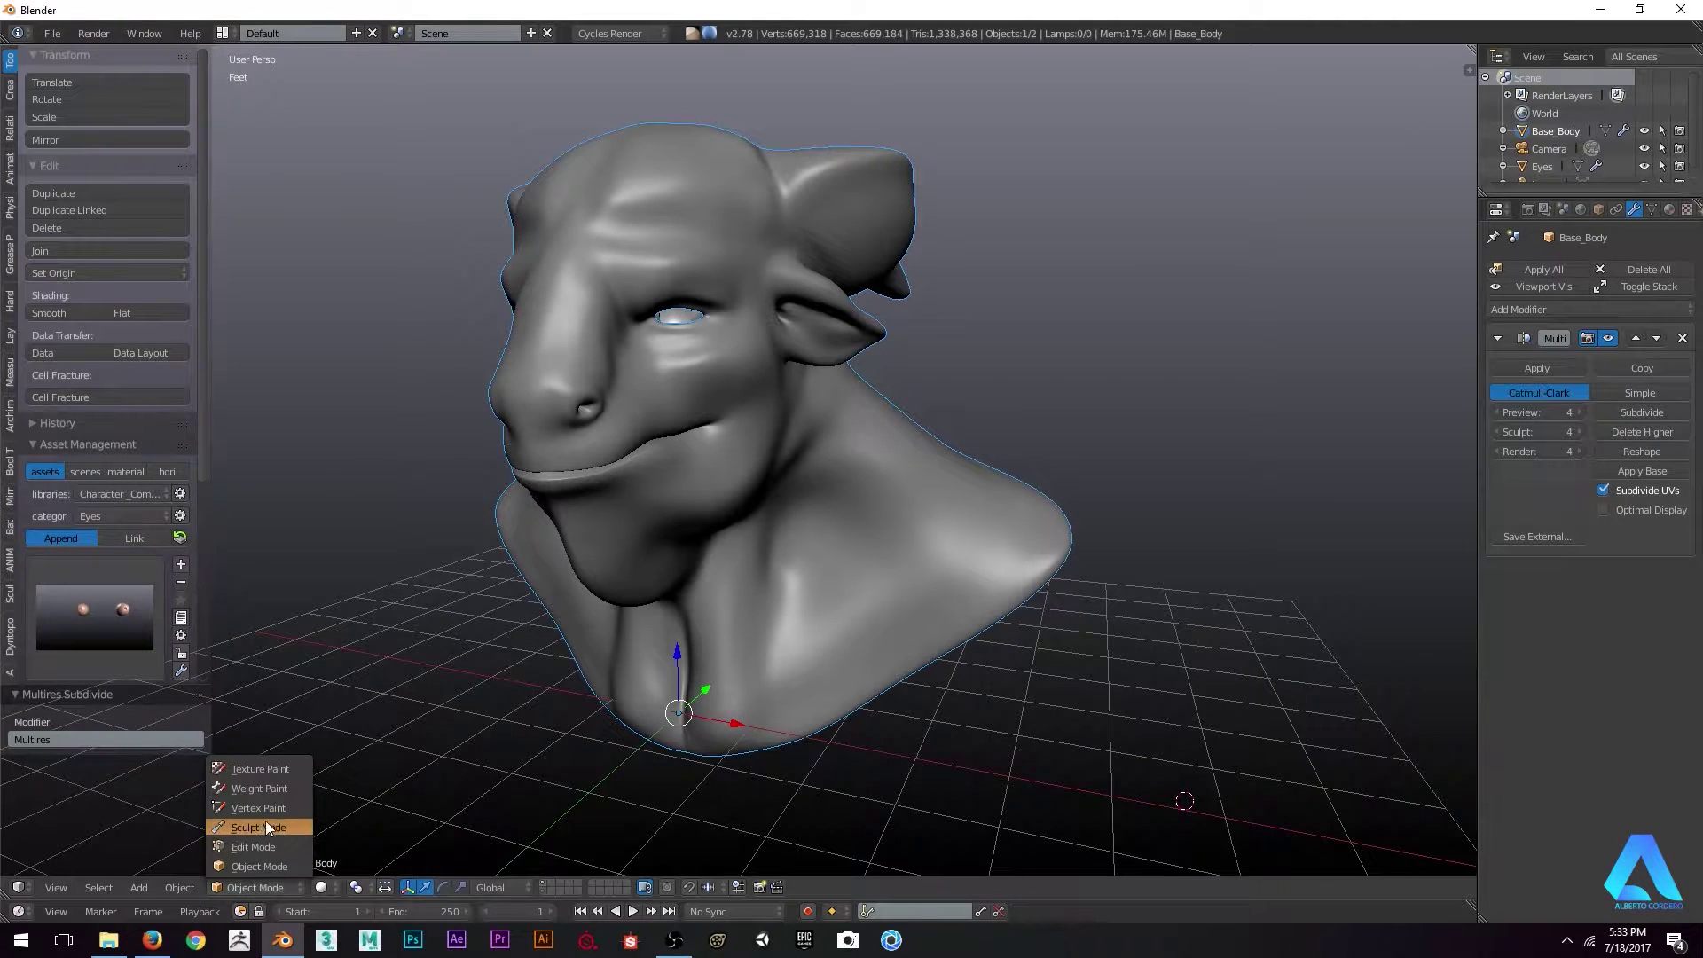
mouse_move(123, 437)
middle_mouse_down()
mouse_move(120, 399)
mouse_move(53, 297)
middle_mouse_up()
left_click(57, 273)
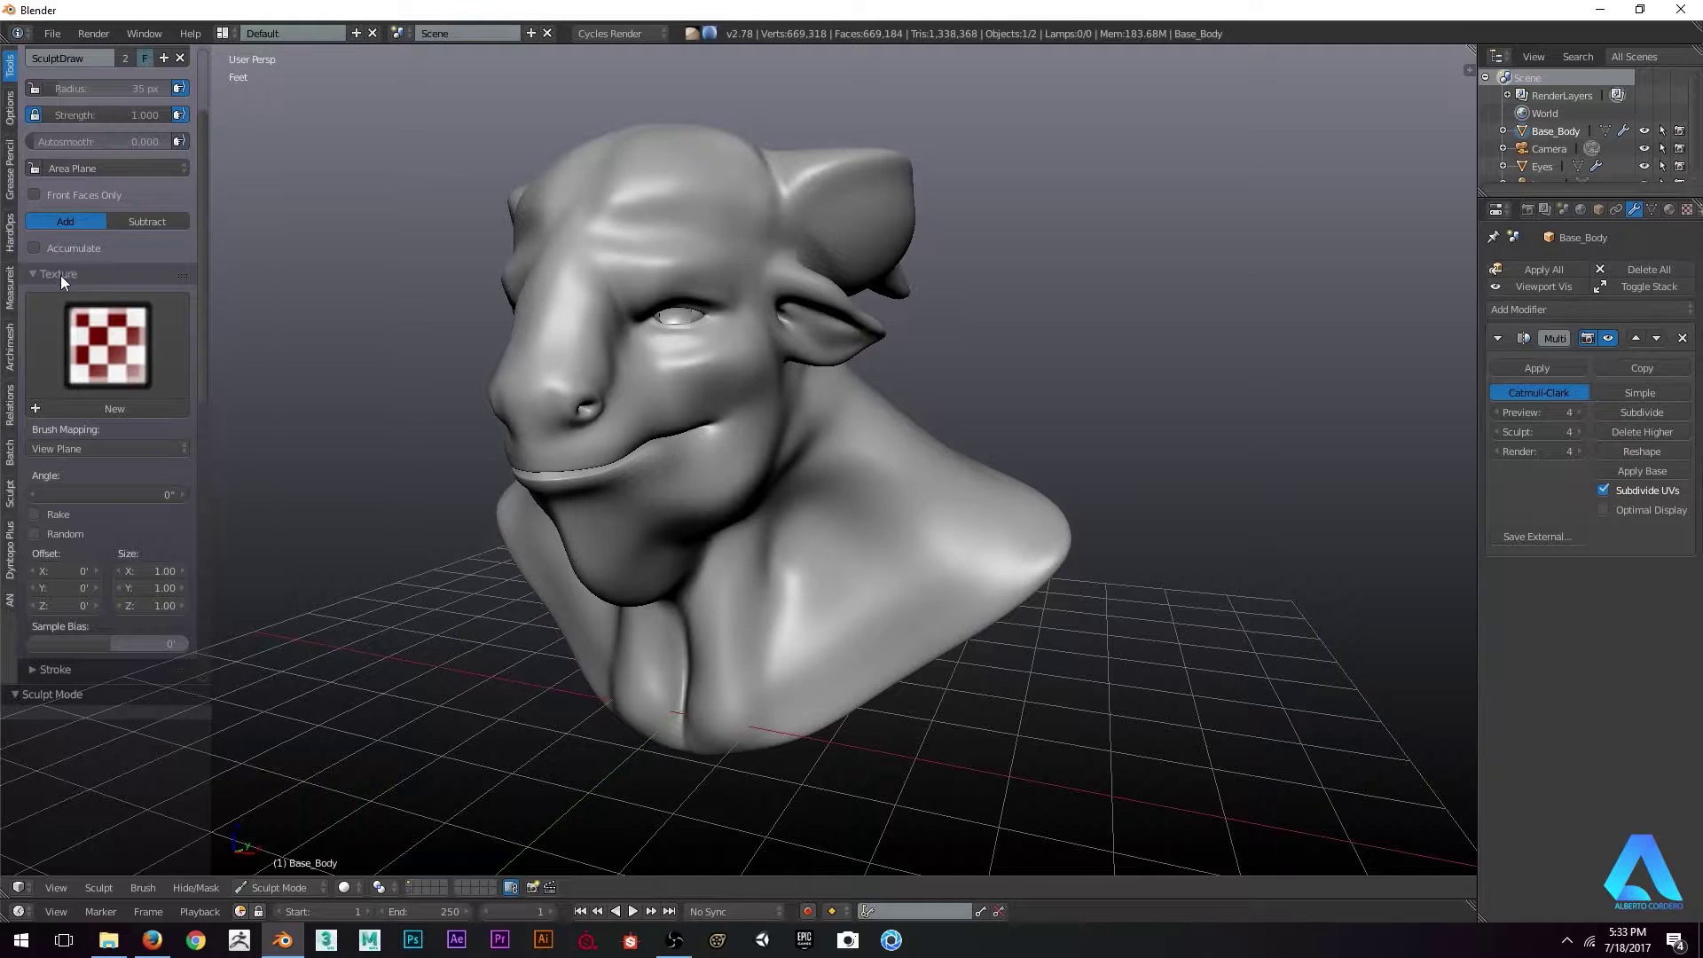
Start the Screencast Keys display in the viewport
key("n")
scroll(1432, 625, "down", 10)
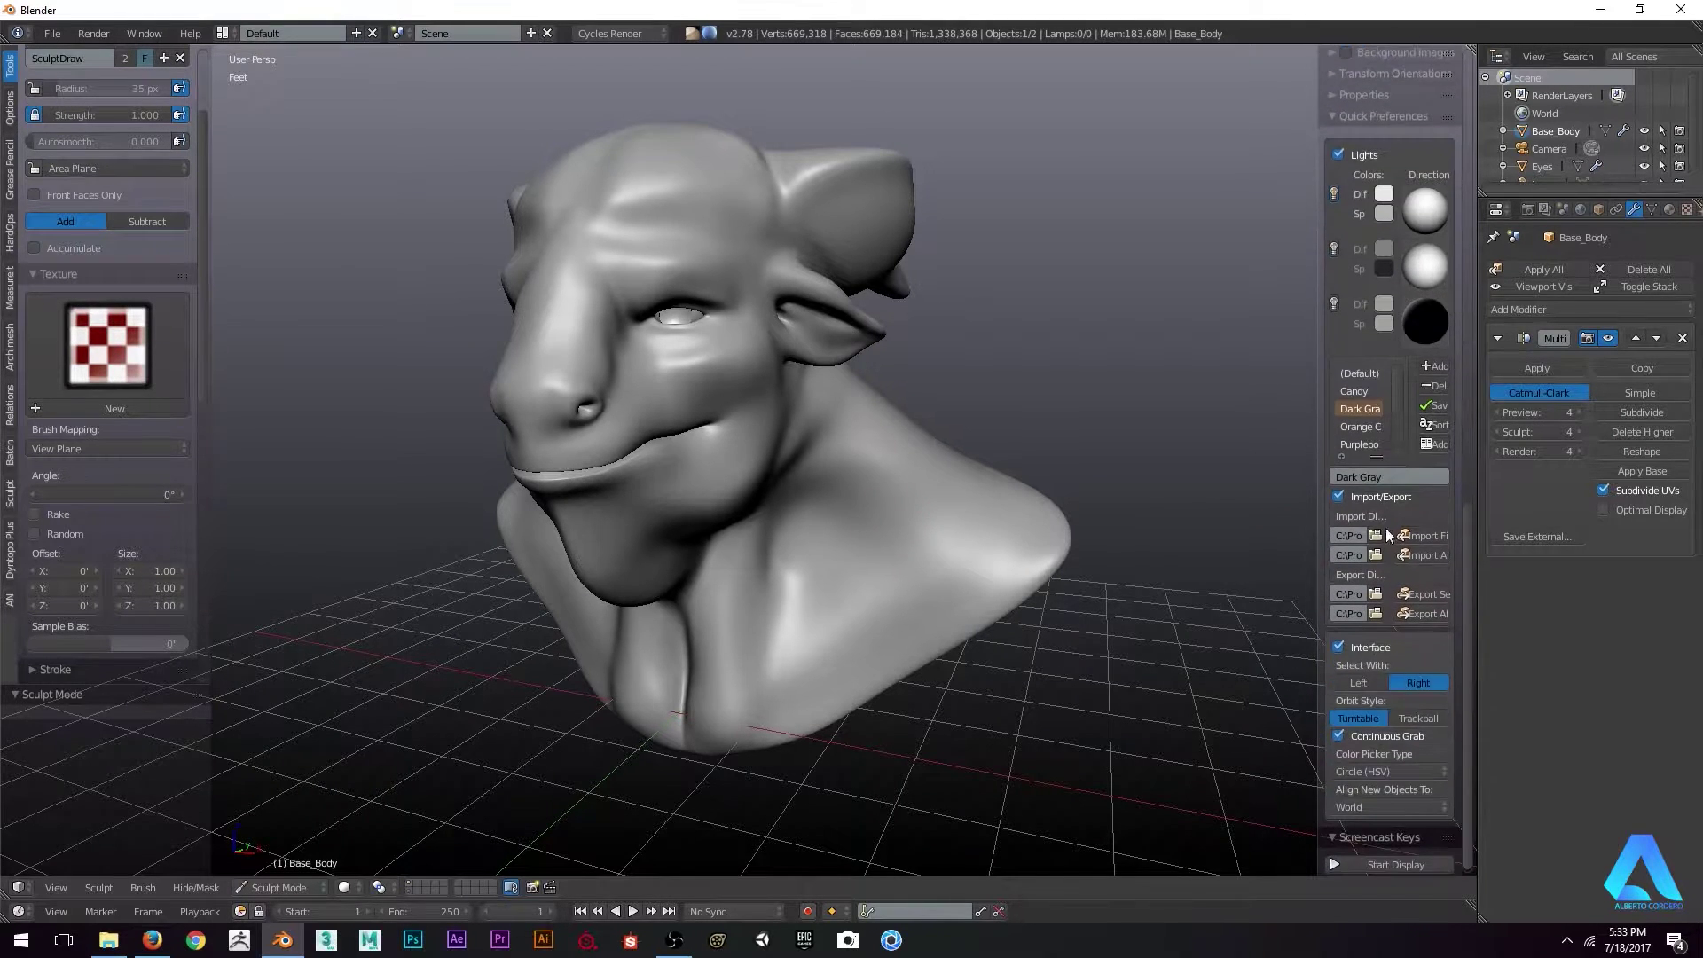
left_click(1348, 164)
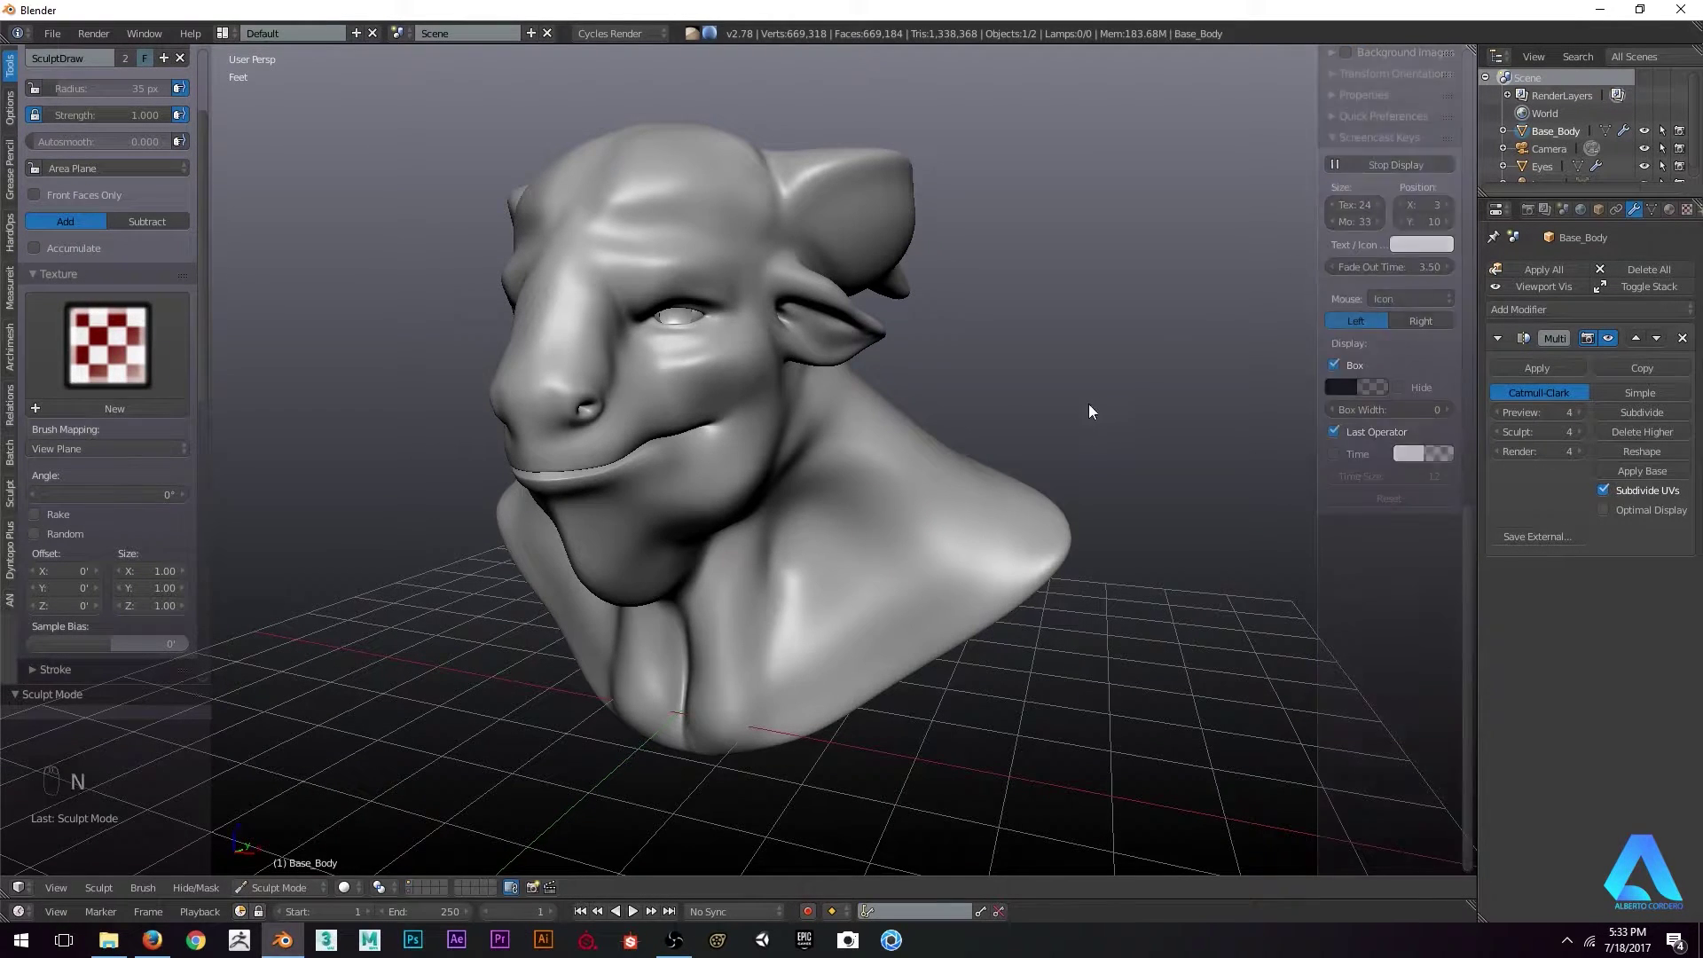
key("n")
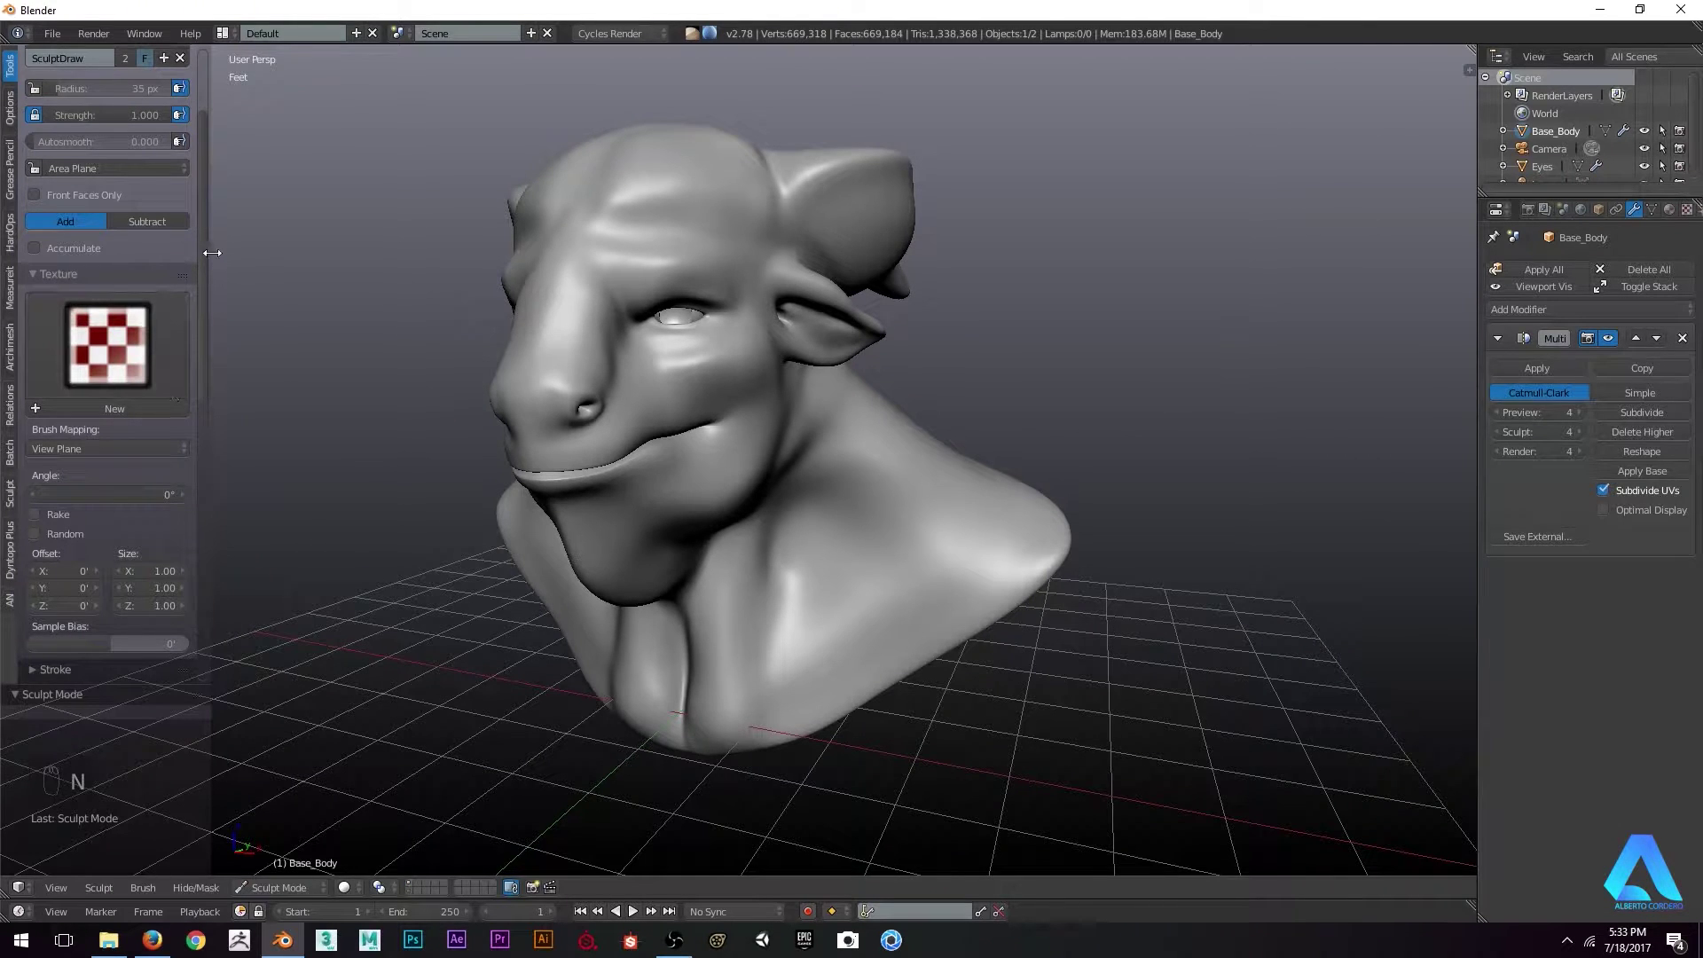
Create a new texture for the SculptDraw brush and name it Skin
left_click_drag(201, 250, 224, 250)
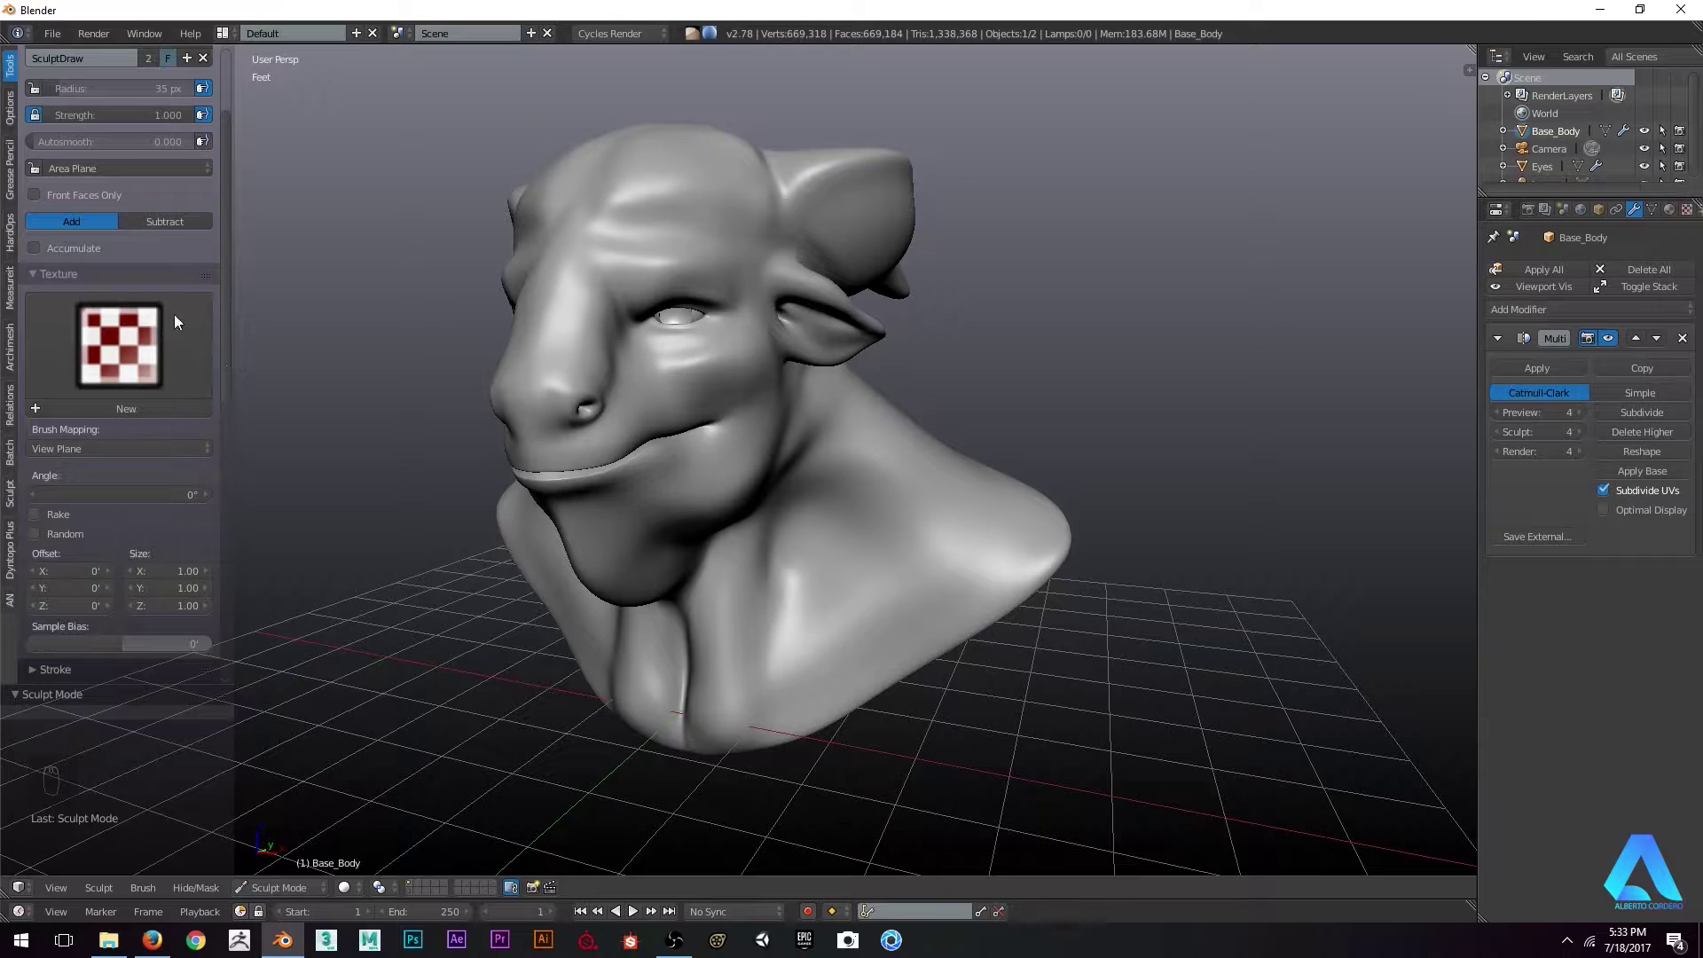
left_click(124, 404)
left_click(124, 404)
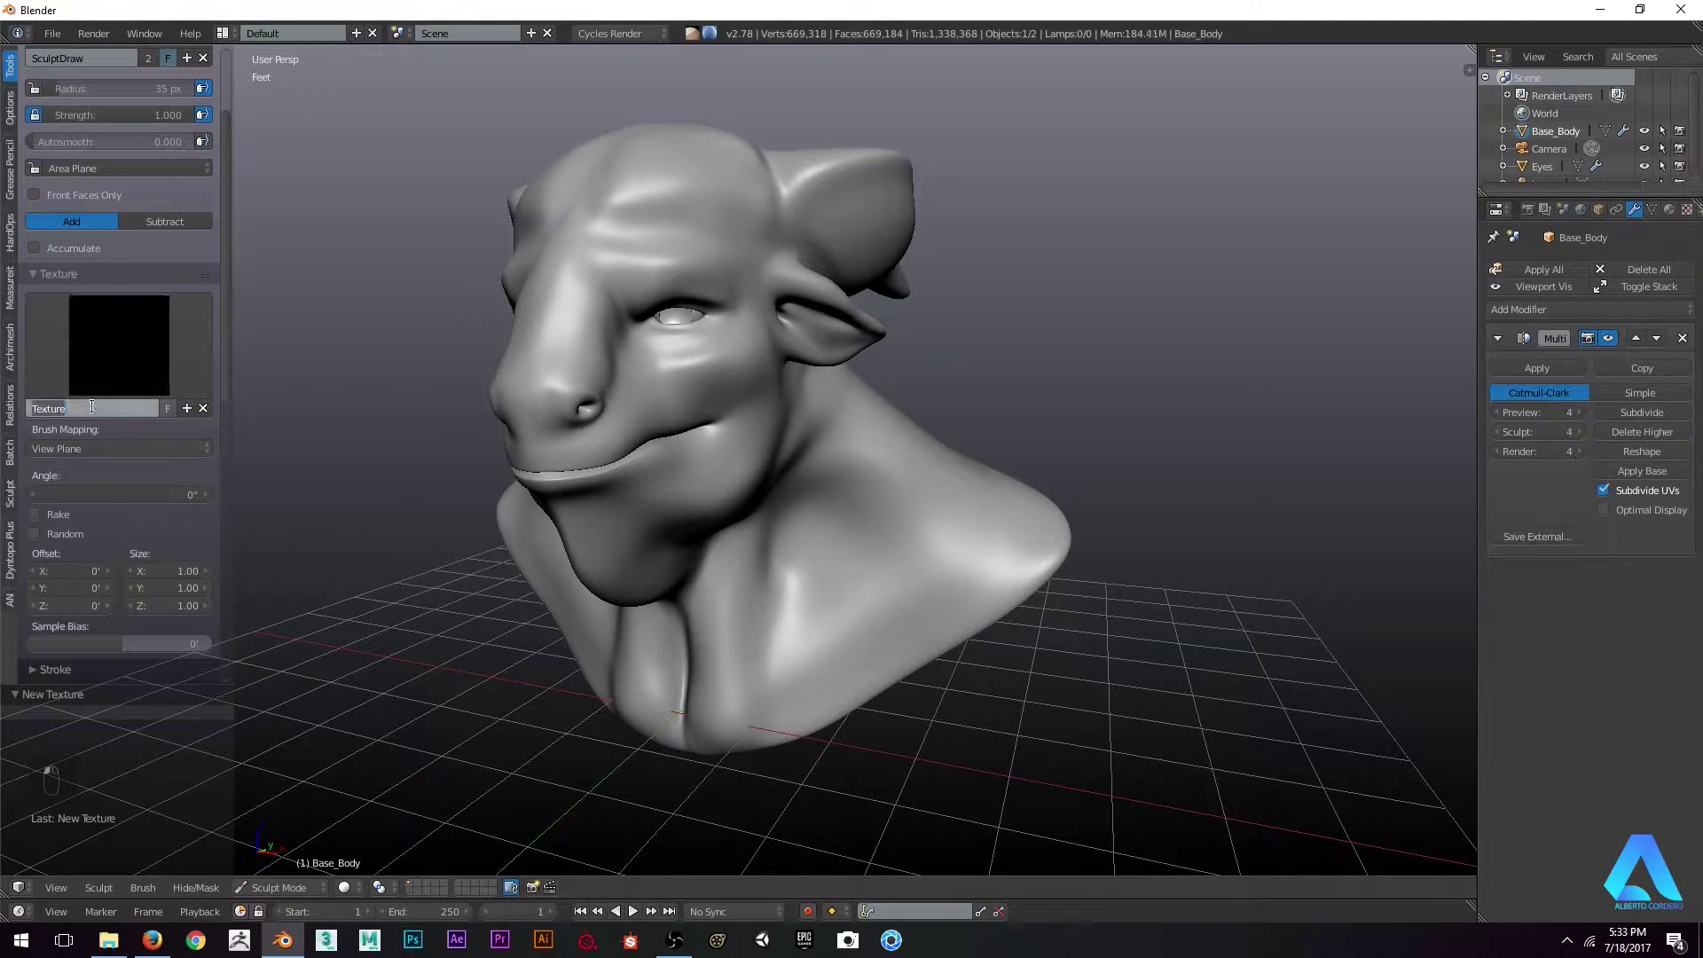
type("Skin")
key("Return")
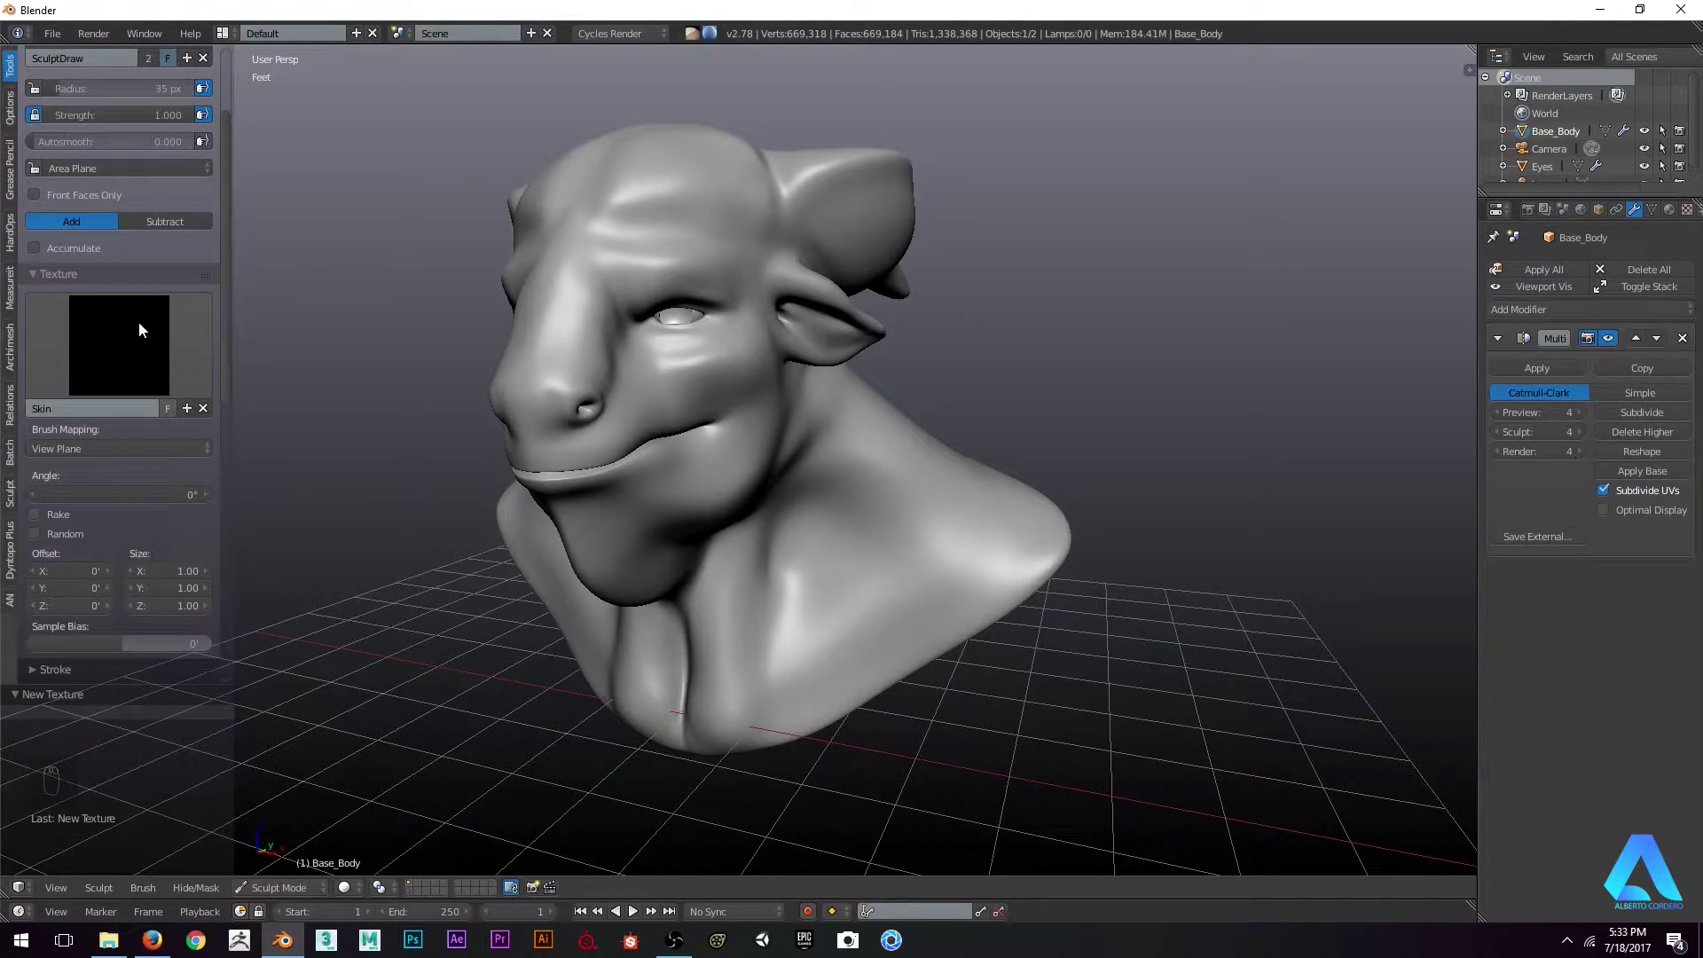
Show the texture properties of the brush's Skin texture and widen the properties area
left_click(1687, 210)
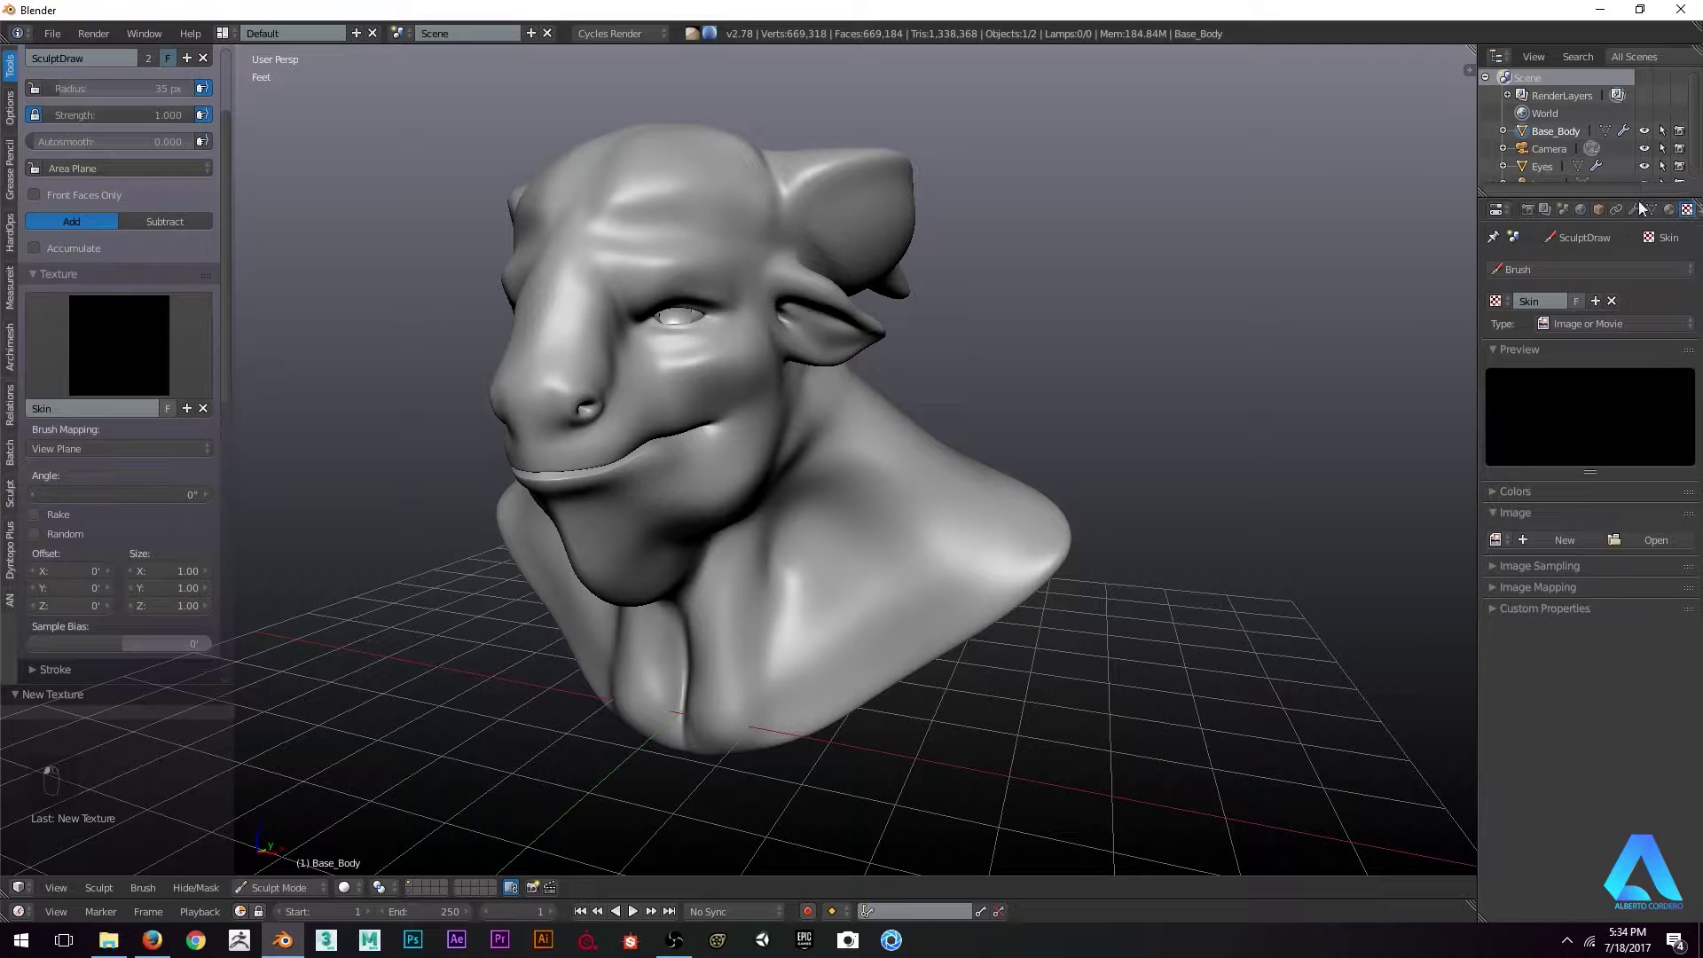
left_click_drag(1479, 210, 1427, 213)
left_click(1471, 266)
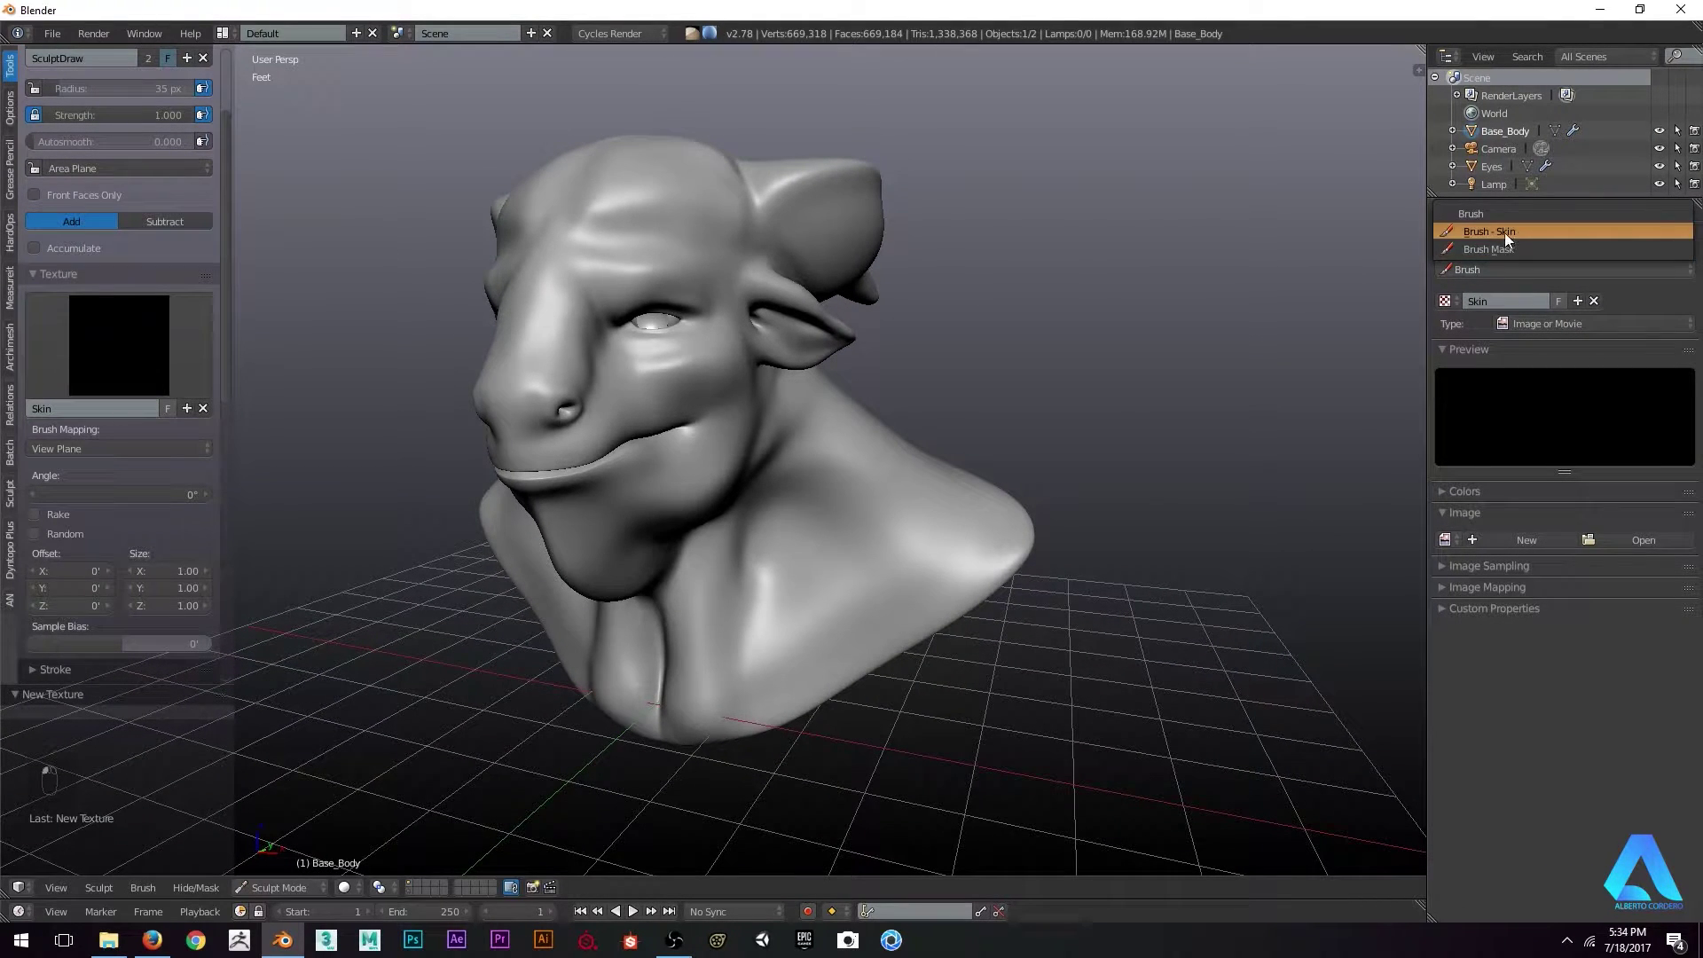
left_click(1498, 231)
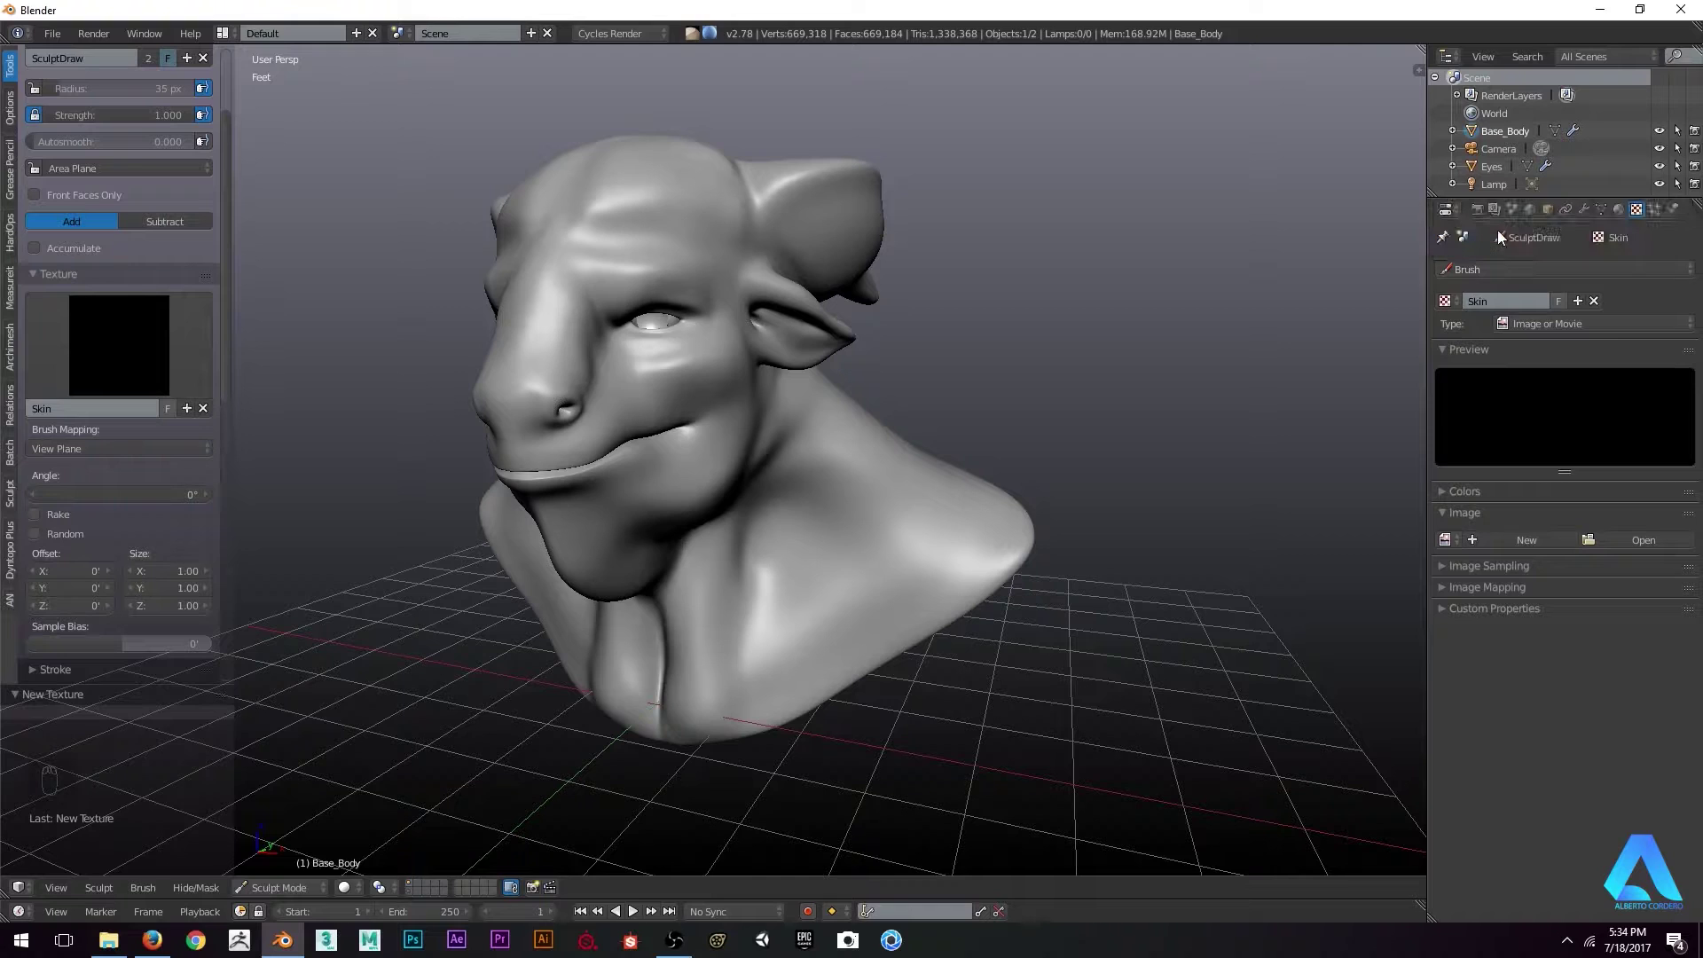
Load emb311_1.jpg from the Alphas folder on the Desktop as the Skin texture's image
left_click(1631, 538)
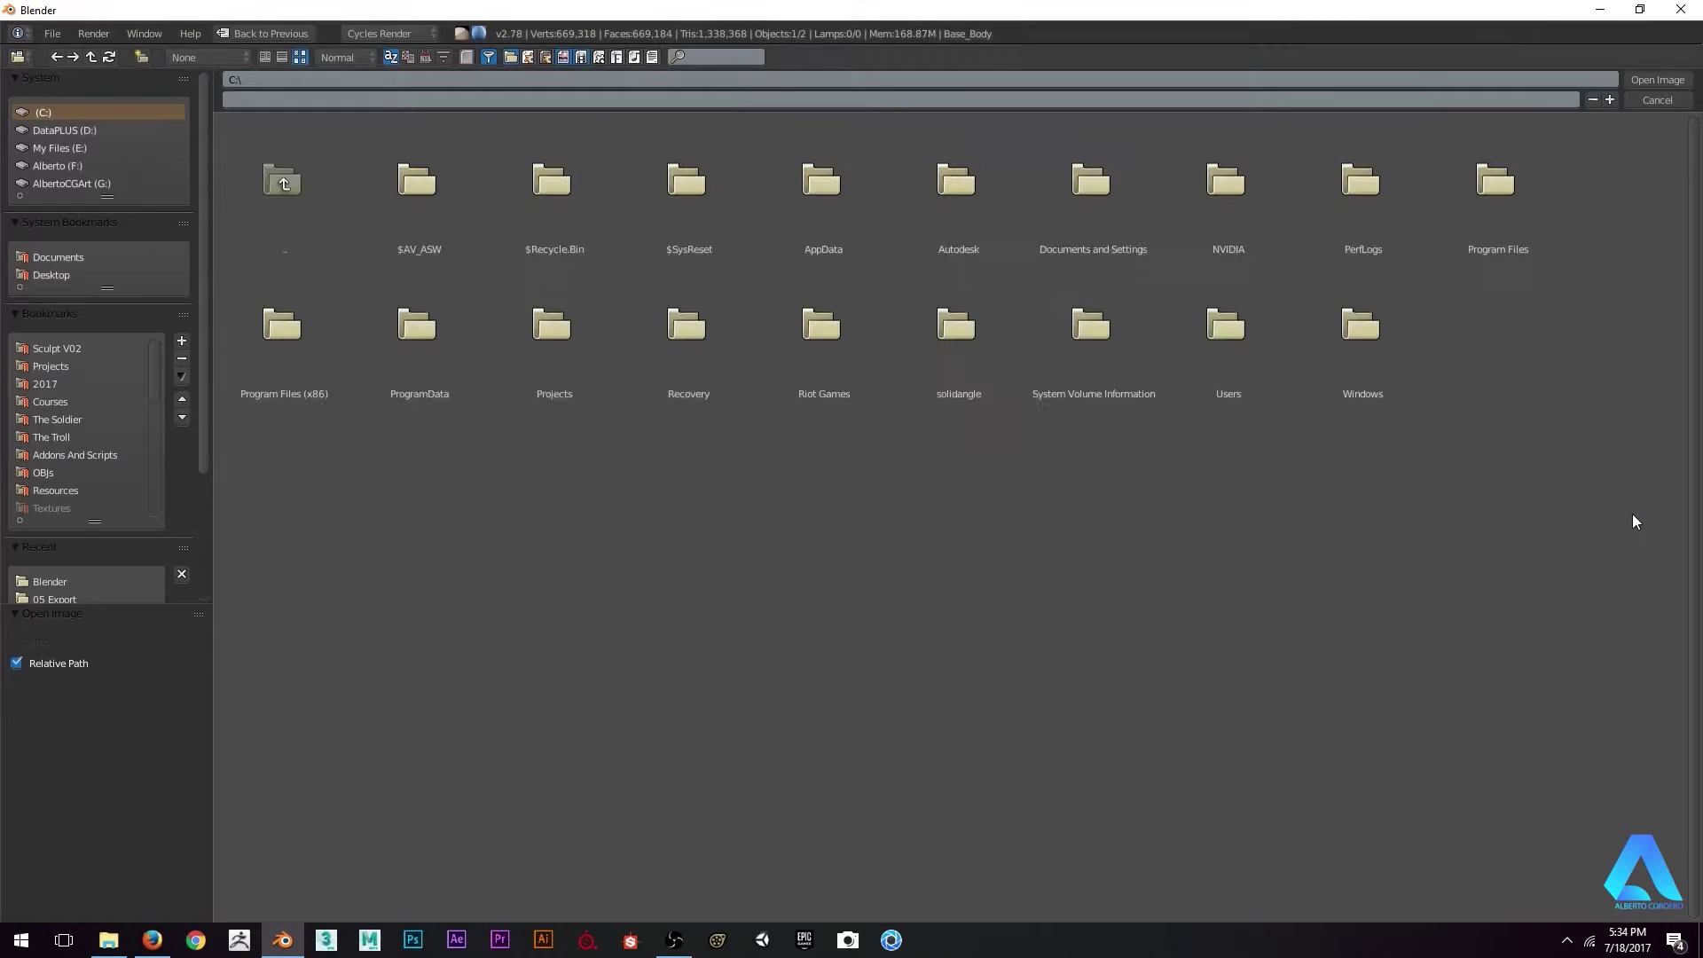
left_click(51, 275)
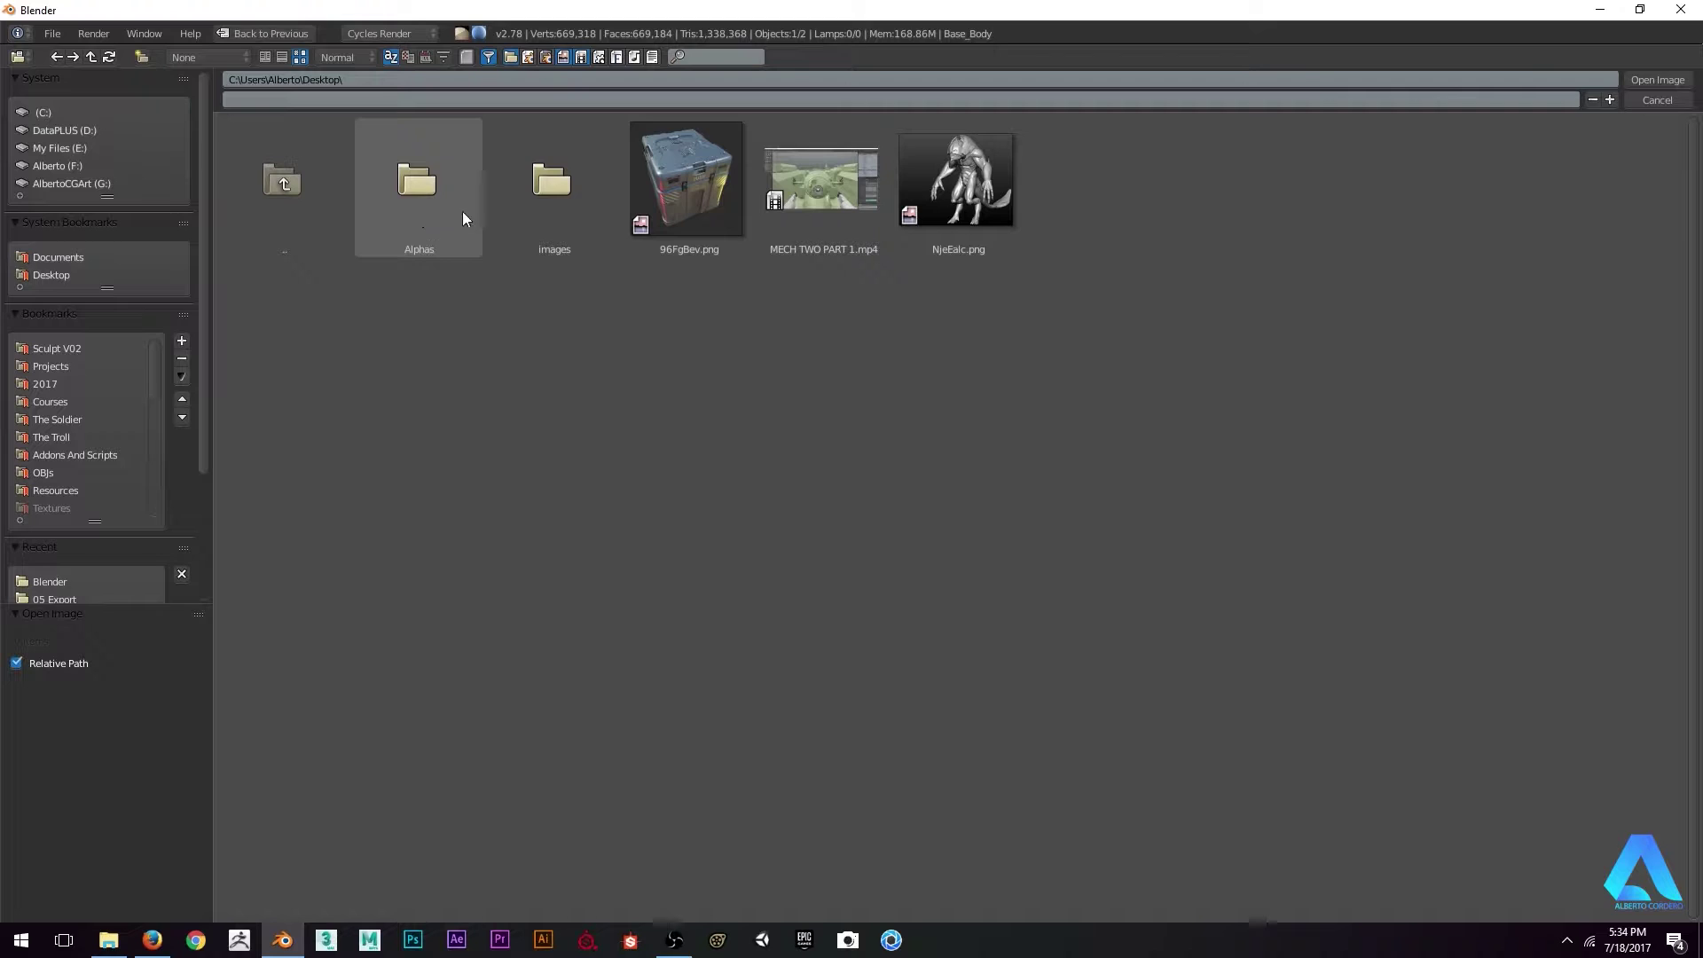
left_click(440, 215)
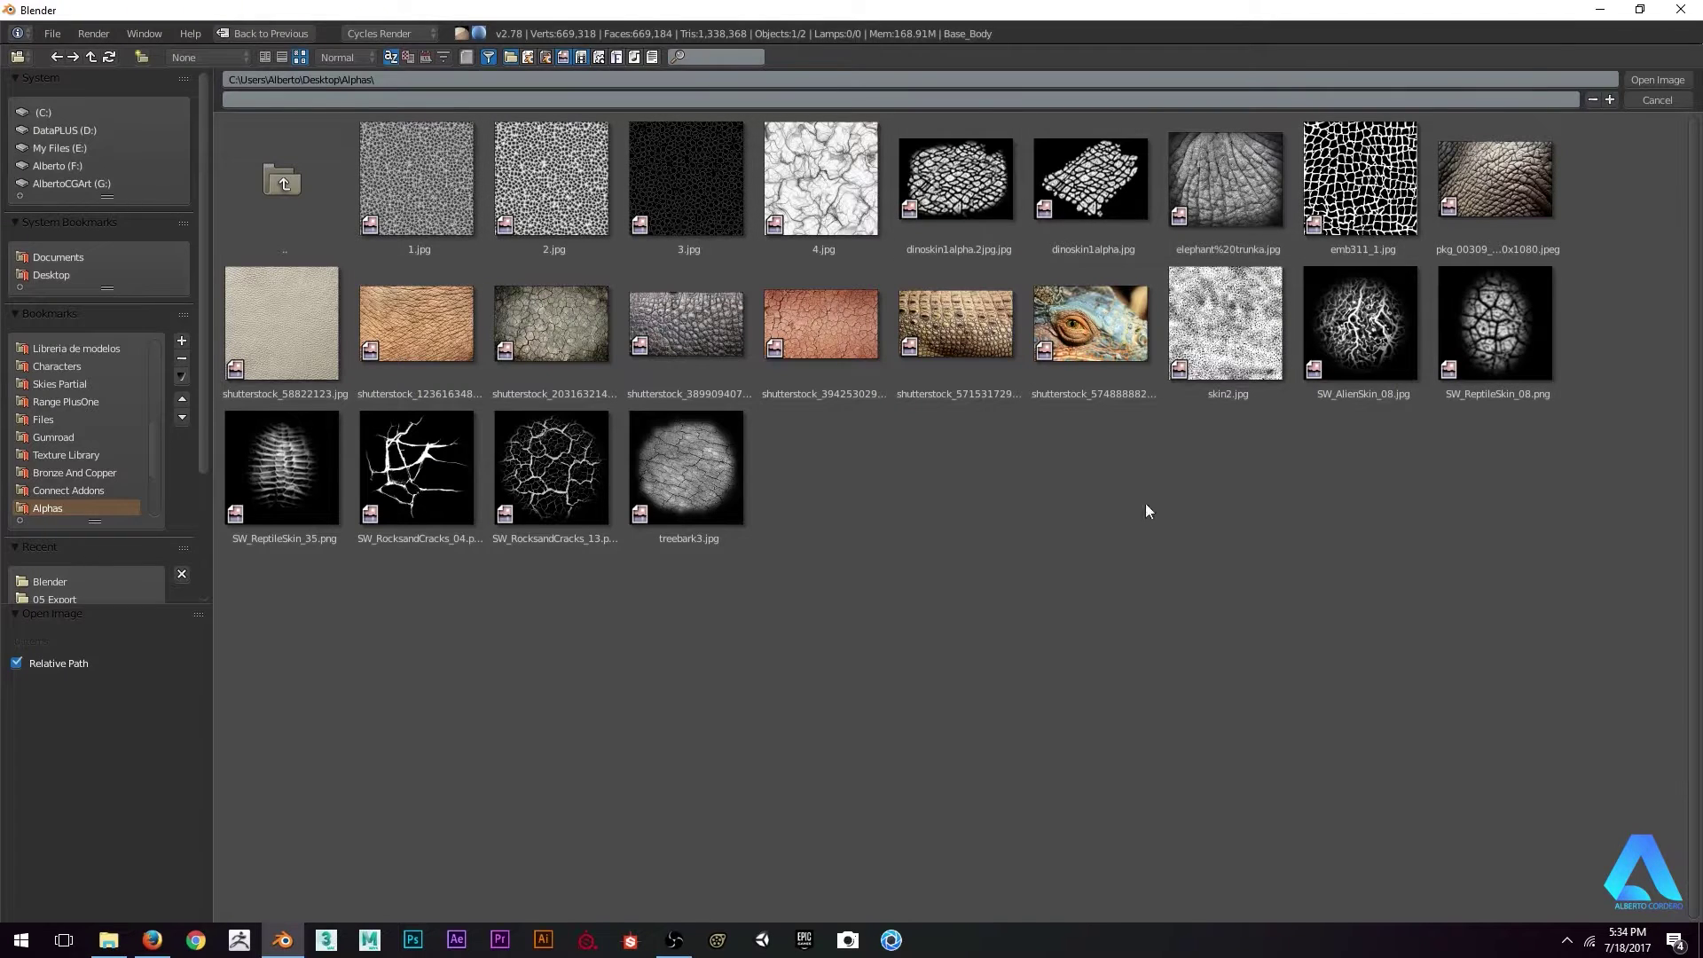
double_click(1360, 178)
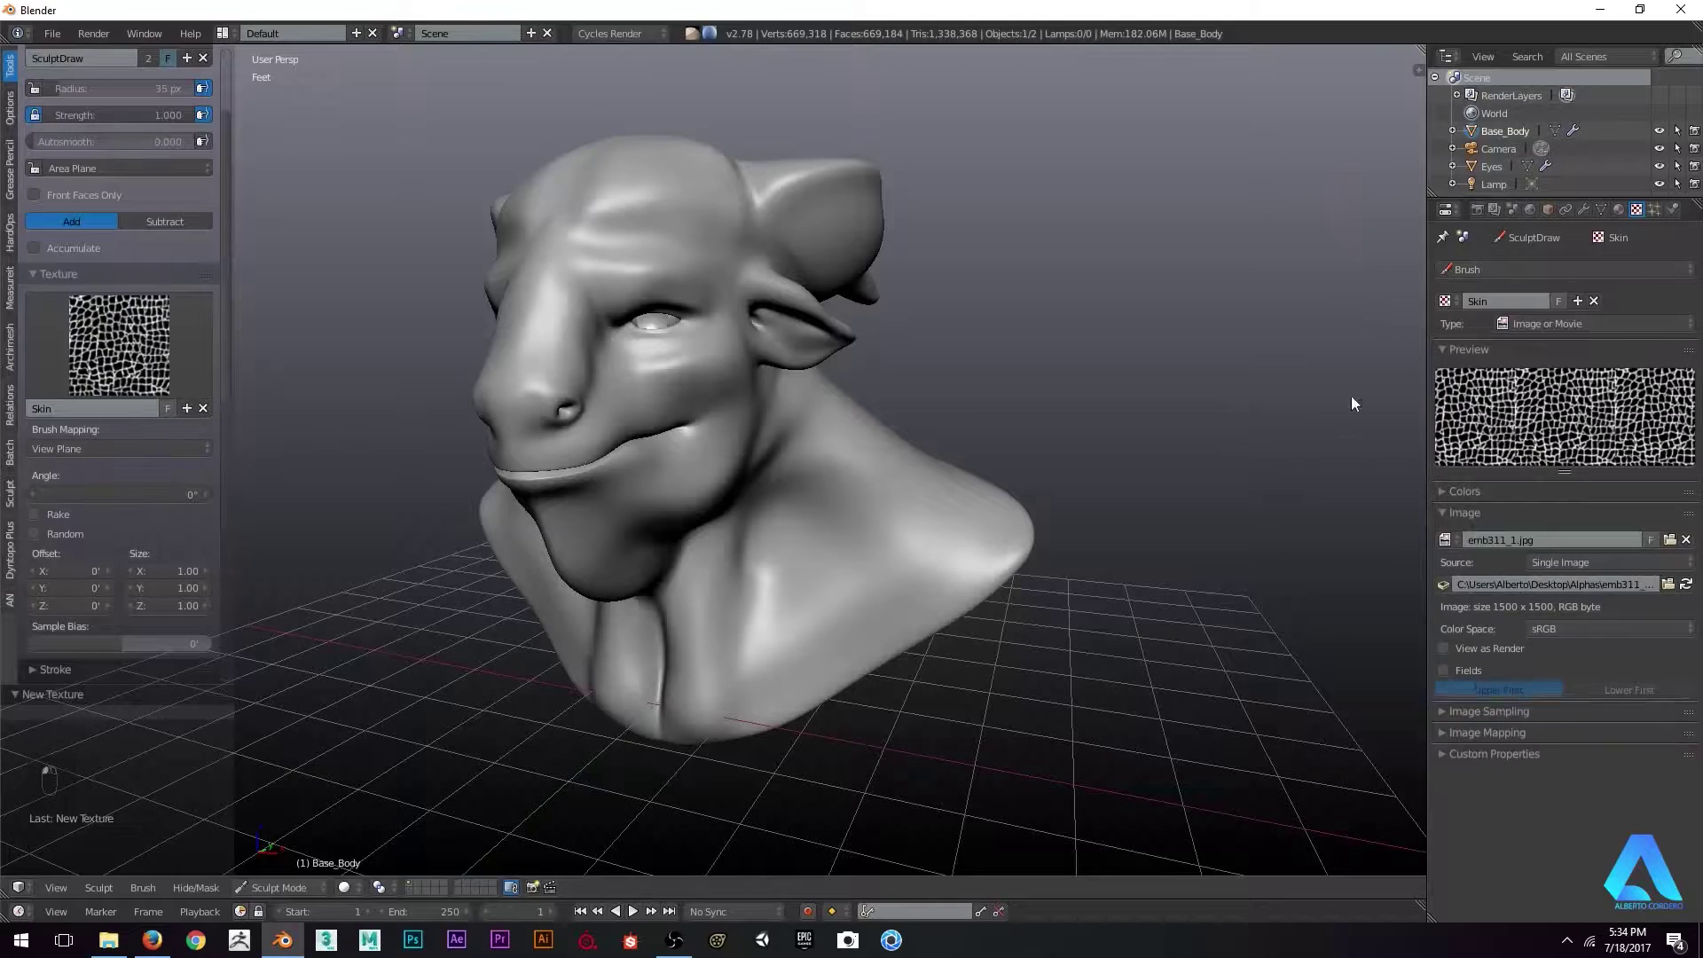
scroll(701, 444, "up", 1)
scroll(174, 430, "up", 3)
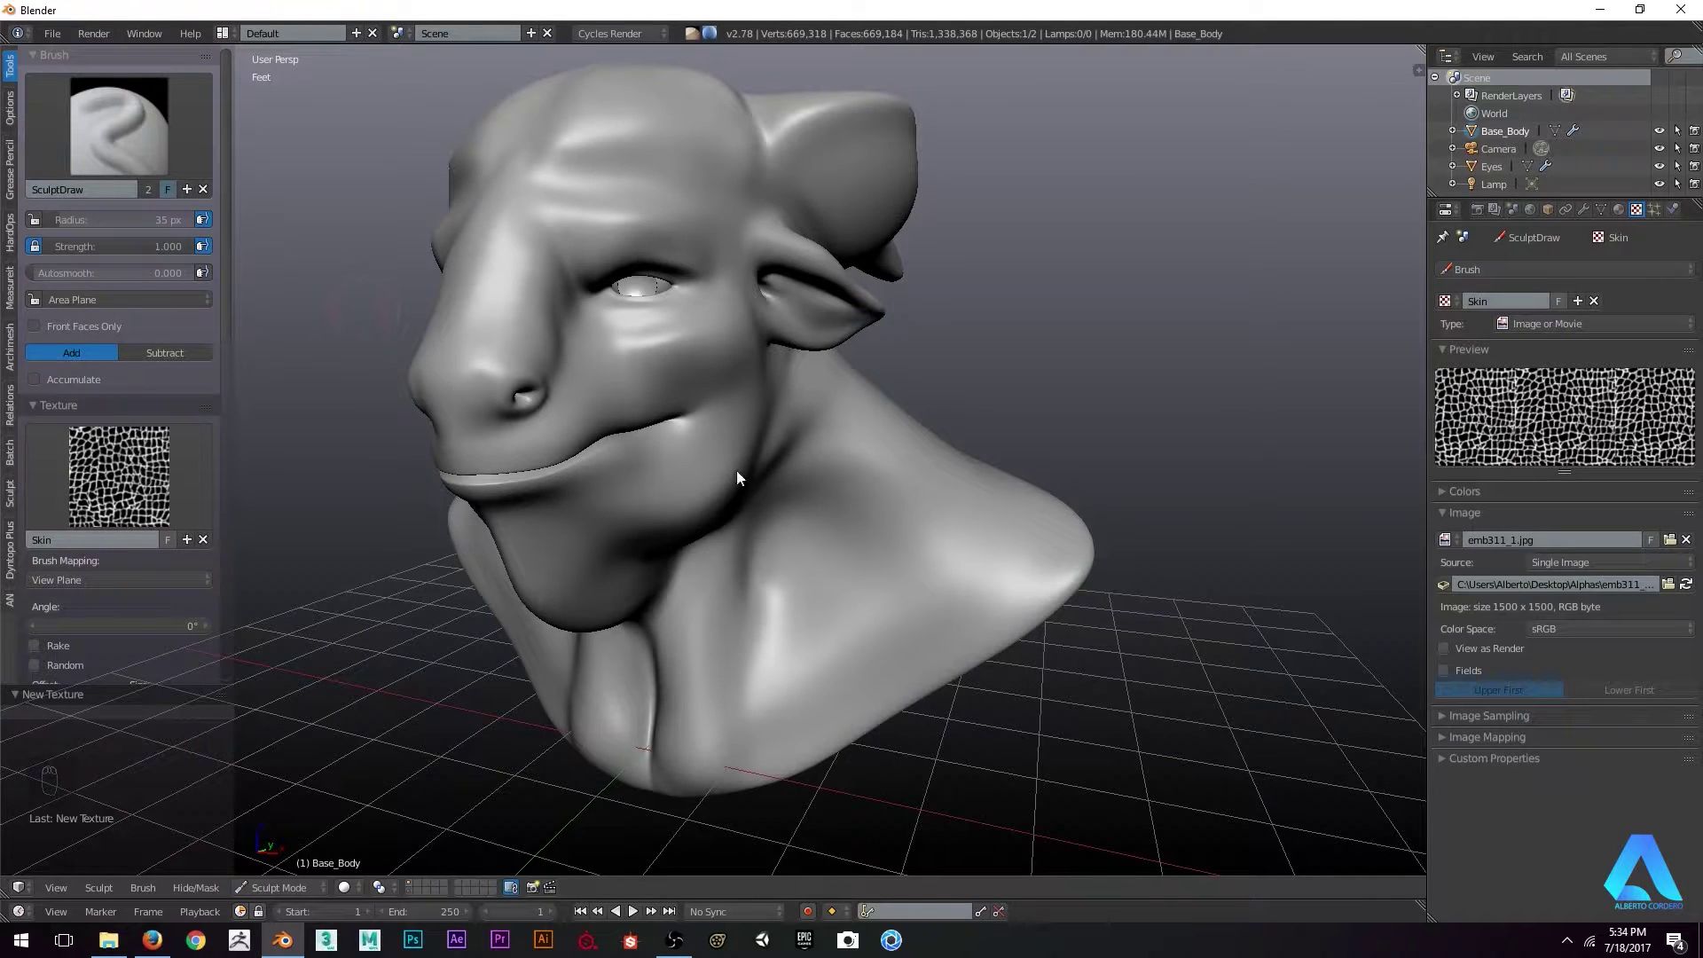
Set the brush radius to 85 px, try textured strokes on the side of the neck, and undo them
mouse_move(701, 492)
middle_mouse_down()
mouse_move(812, 465)
mouse_move(720, 466)
middle_mouse_up()
key("f")
left_click(833, 494)
mouse_move(833, 497)
middle_mouse_down()
mouse_move(820, 497)
mouse_move(850, 479)
mouse_move(833, 503)
mouse_move(829, 440)
middle_mouse_up()
key("ctrl+z")
middle_click_drag(917, 509, 853, 387)
scroll(950, 373, "up", 4)
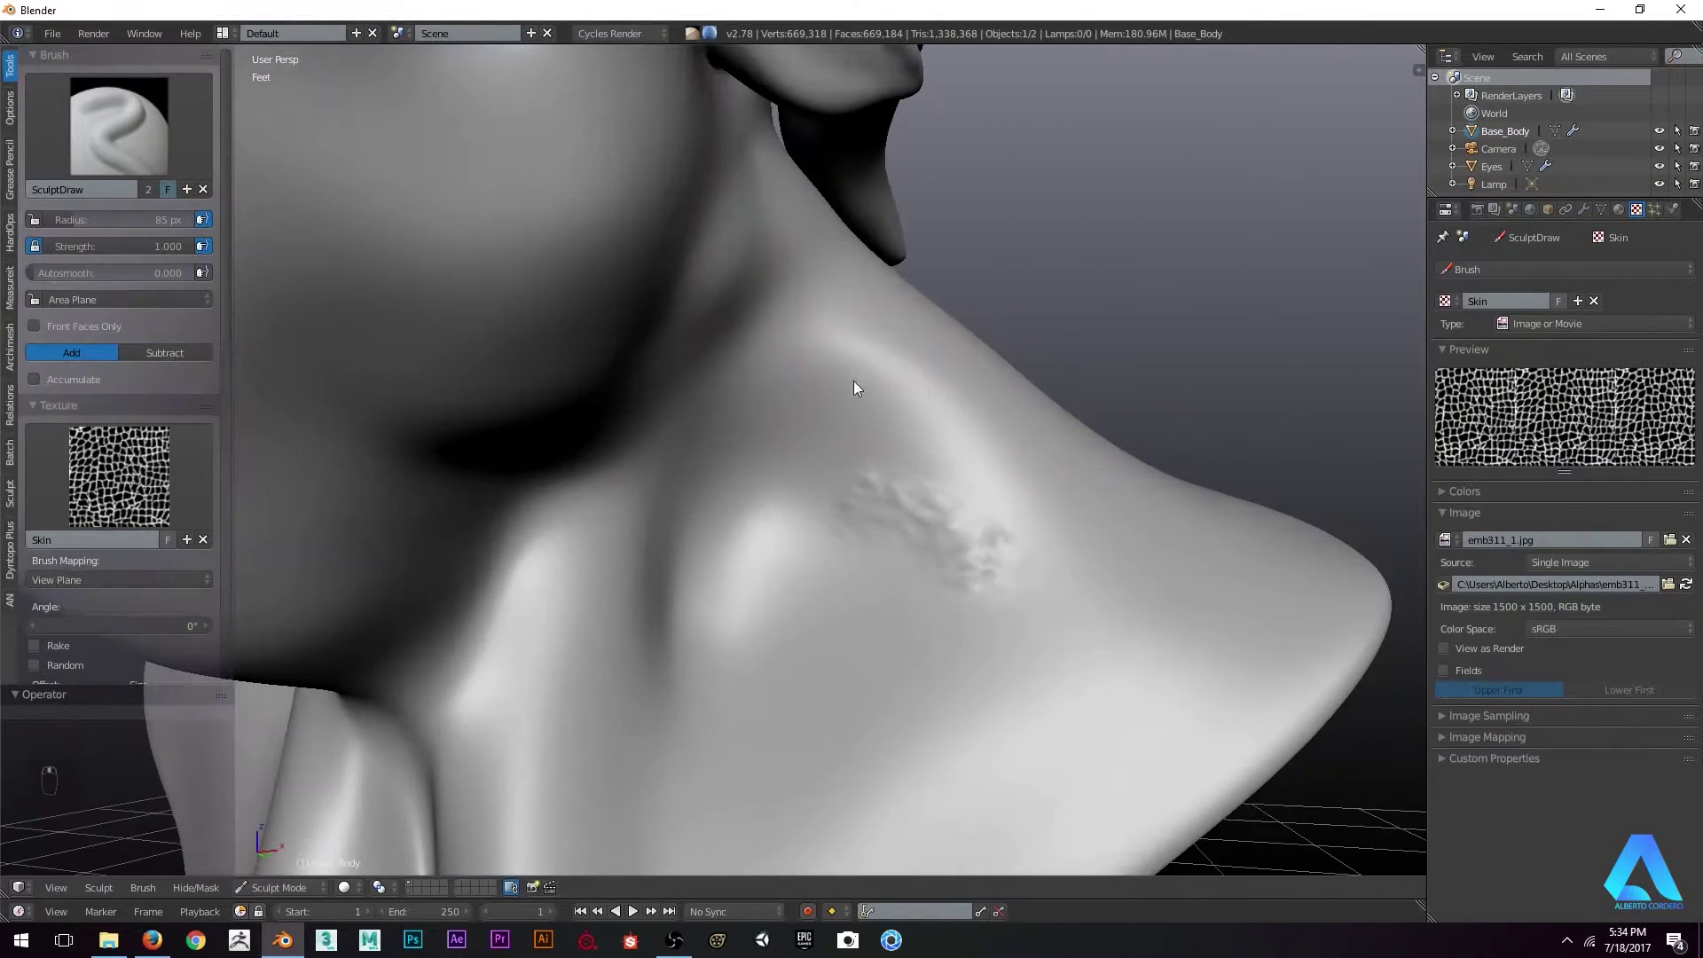
key("ctrl+z")
scroll(1004, 386, "down", 6)
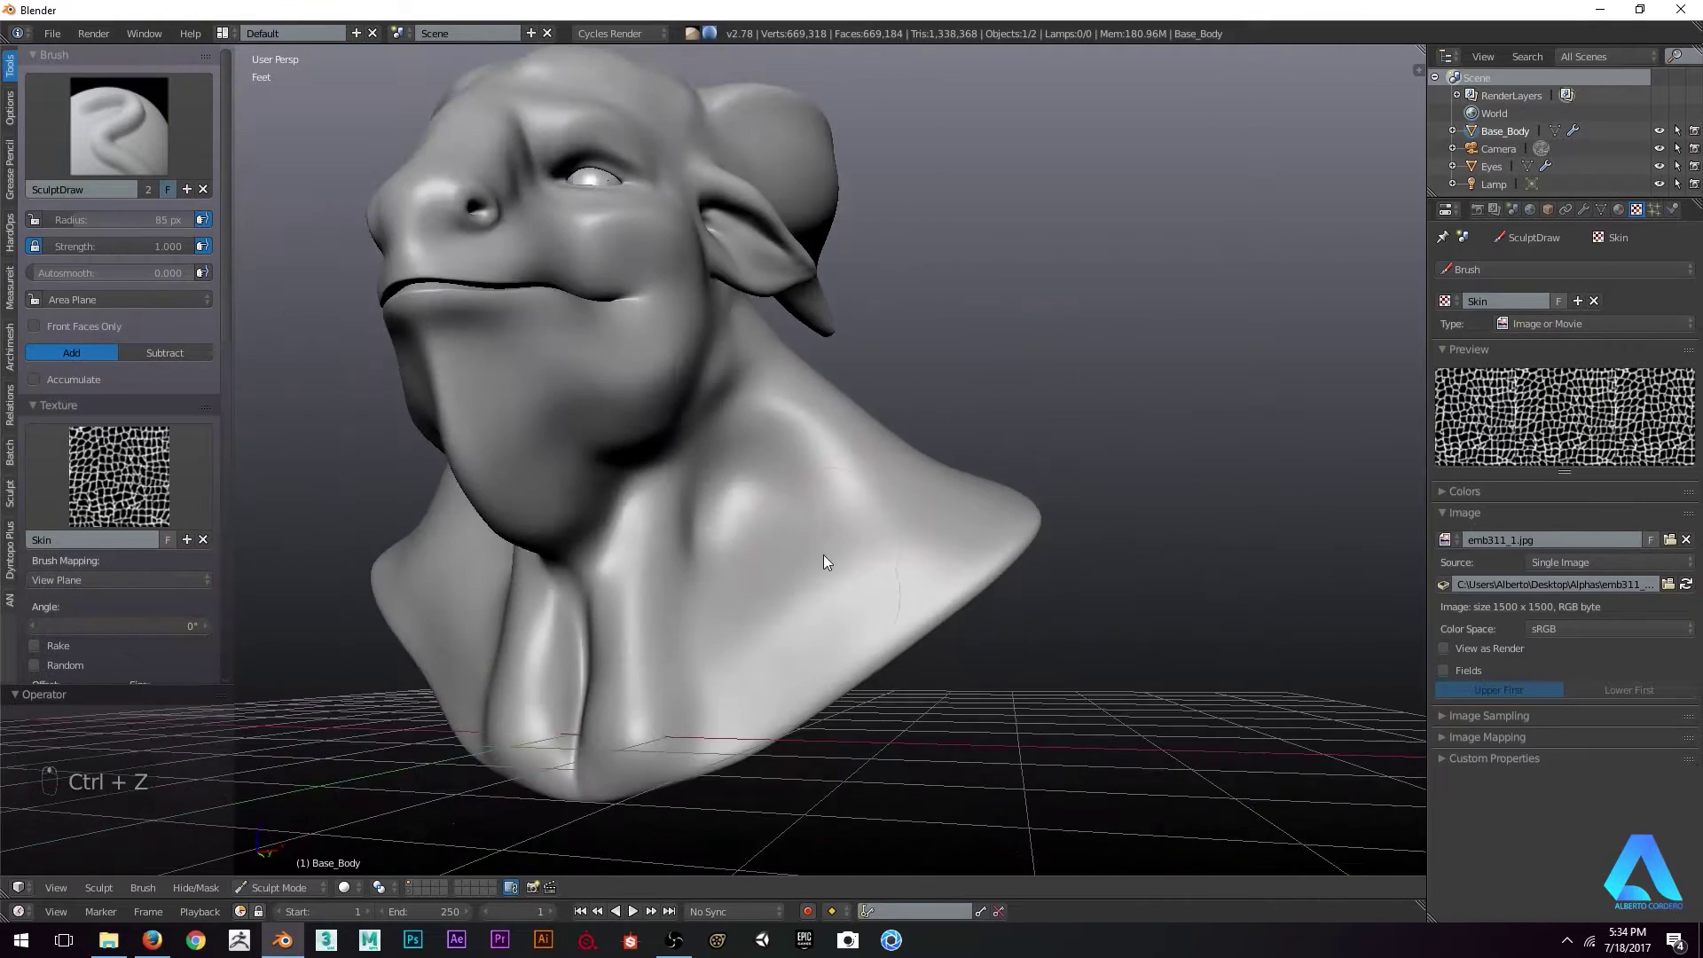
Subdivide the Multires modifier to level 5, test the textured brush on the neck, and undo the strokes
left_click(1584, 210)
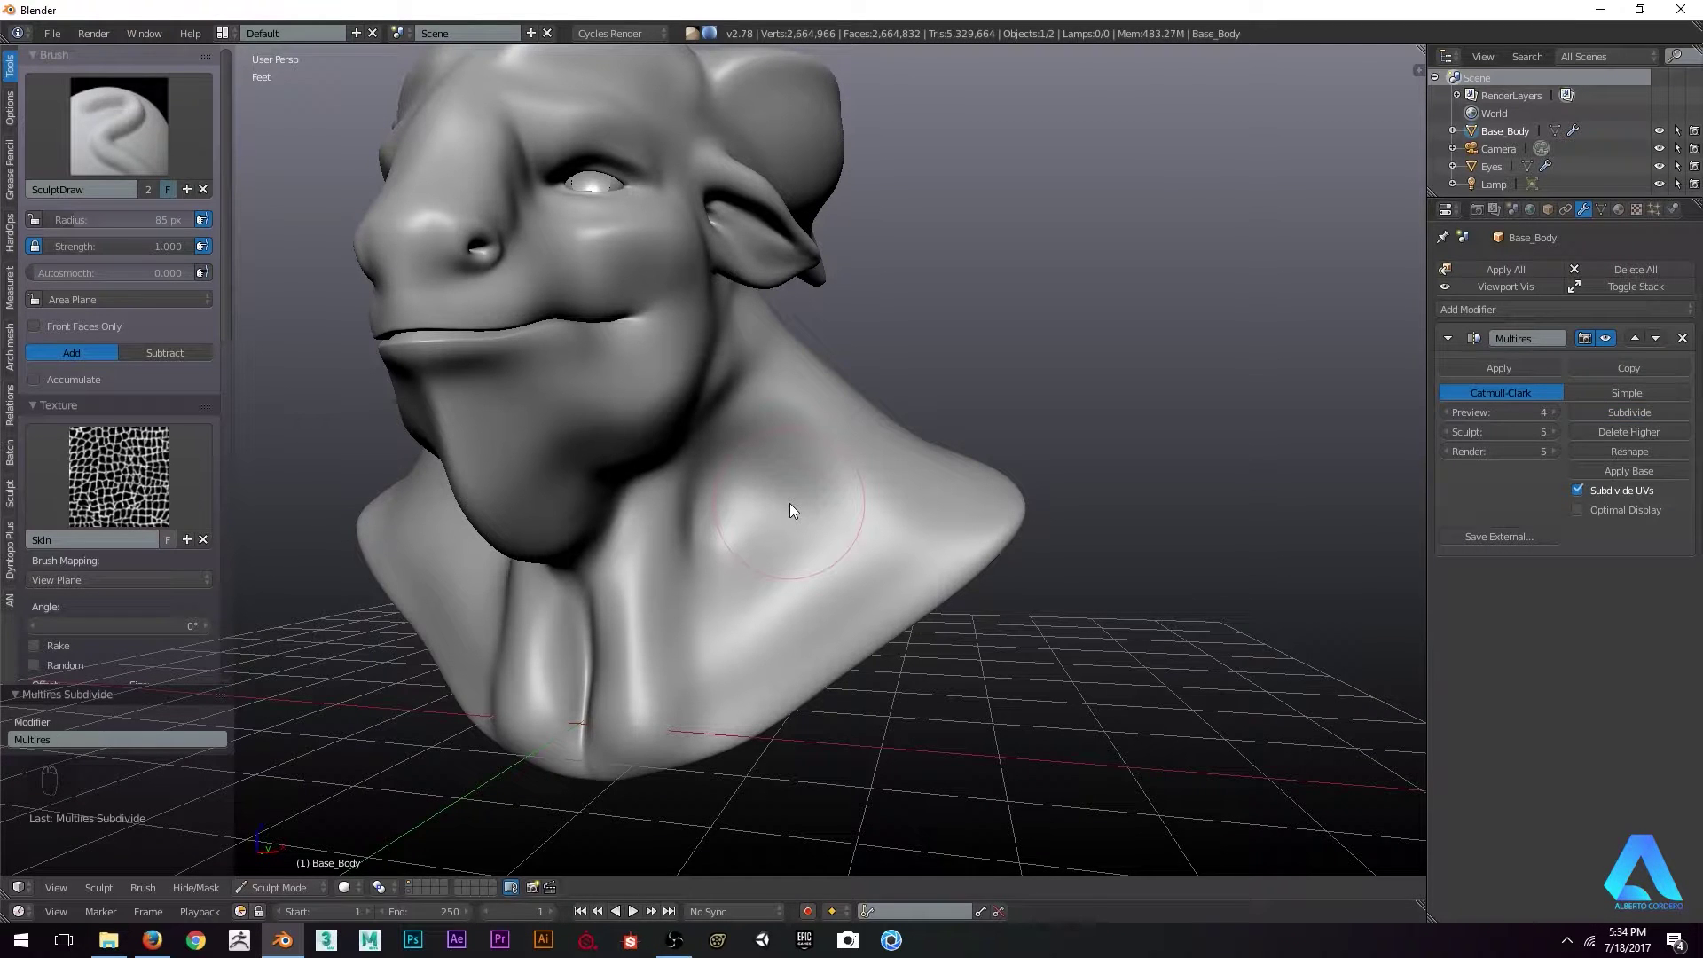
middle_click_drag(768, 539, 774, 450)
scroll(774, 451, "up", 1)
left_click_drag(779, 469, 838, 450)
middle_click_drag(838, 449, 782, 481)
key("ctrl+z")
Subdivide the Multires modifier to level 6, test a textured stroke on the neck, and undo it
left_click(1597, 413)
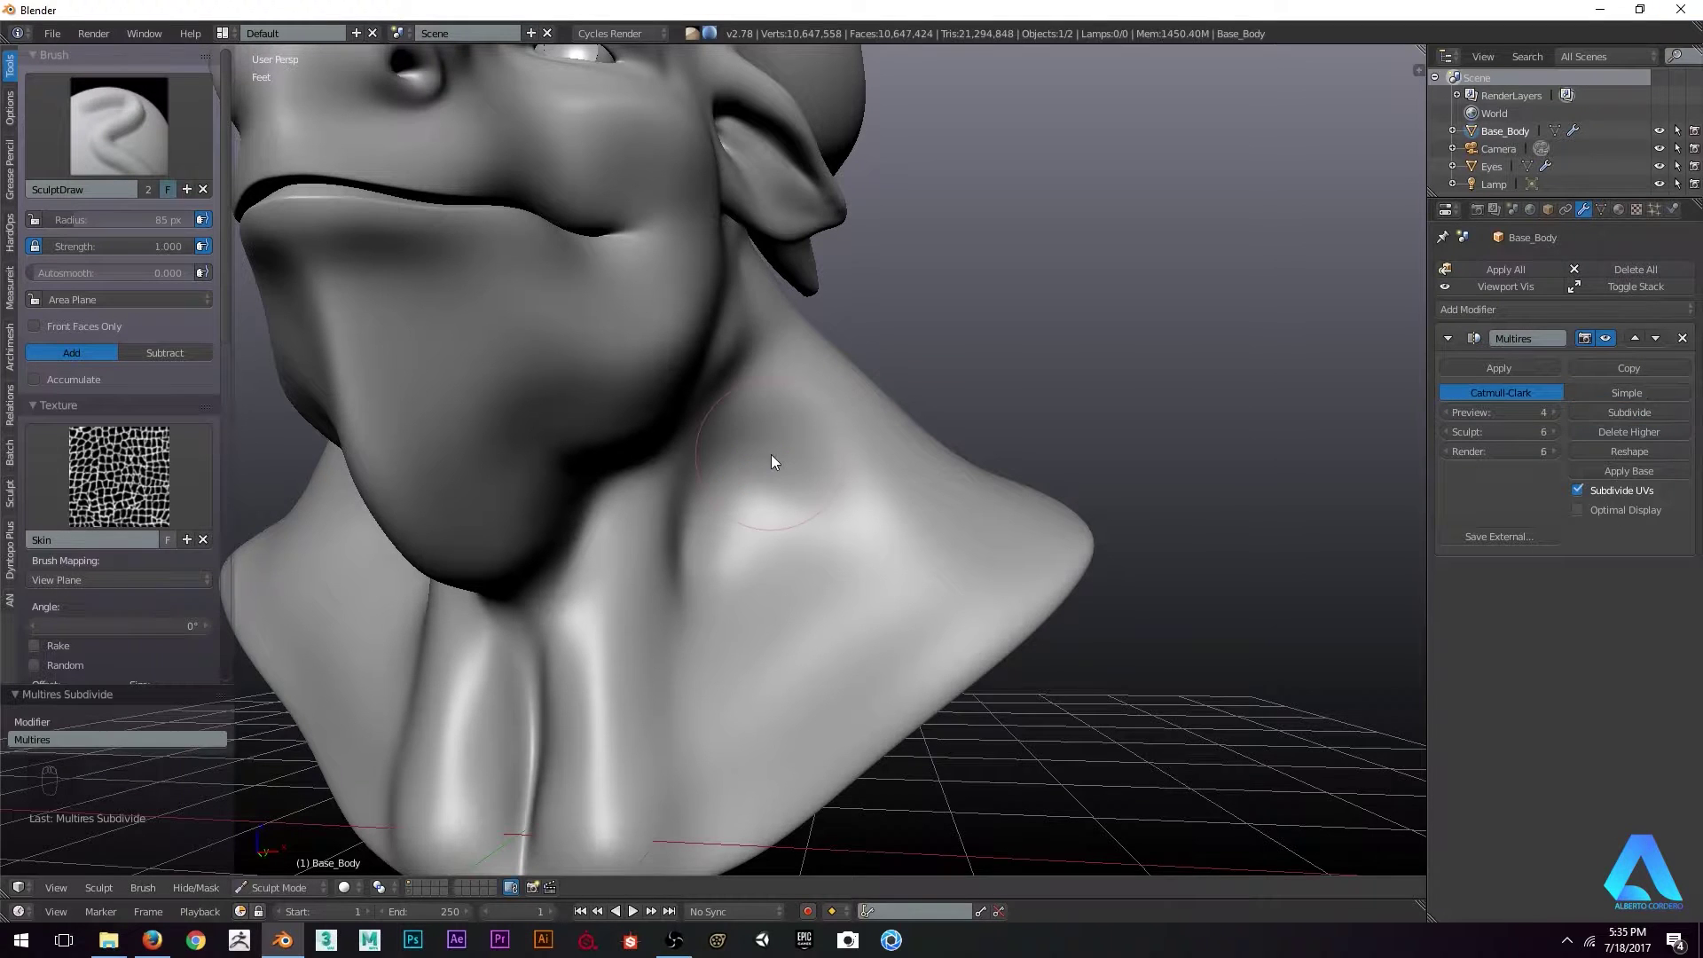
middle_click_drag(882, 384, 829, 494)
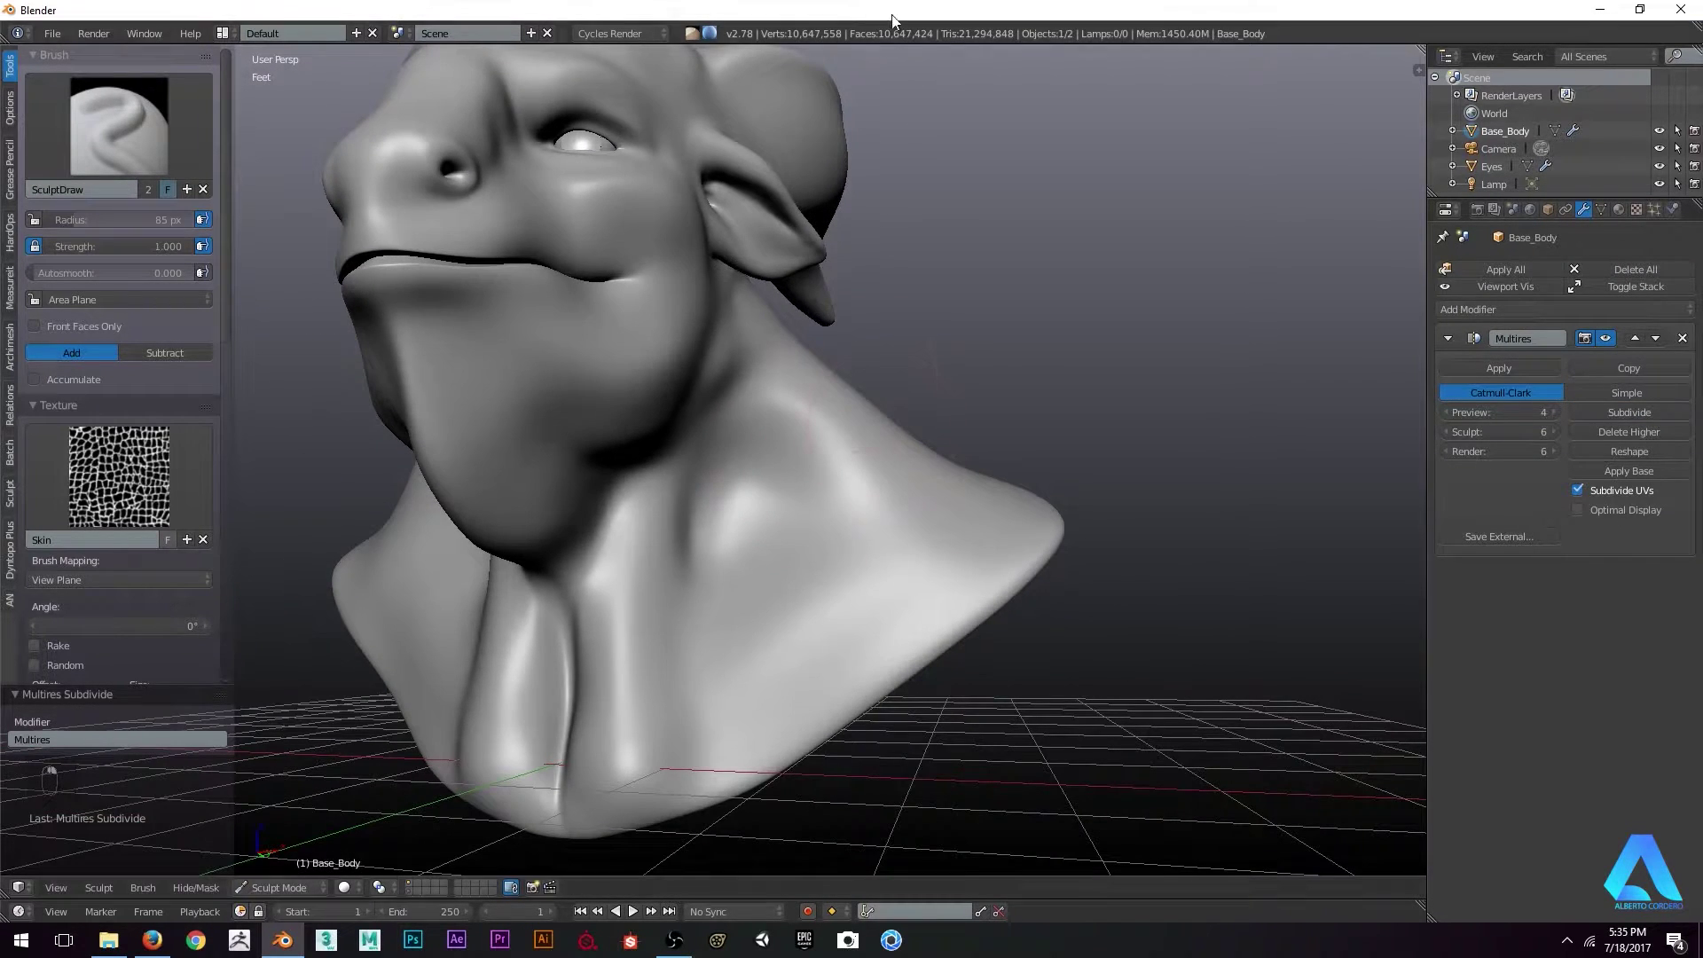
middle_click_drag(859, 58, 898, 521)
key("ctrl+z")
scroll(885, 494, "up", 2)
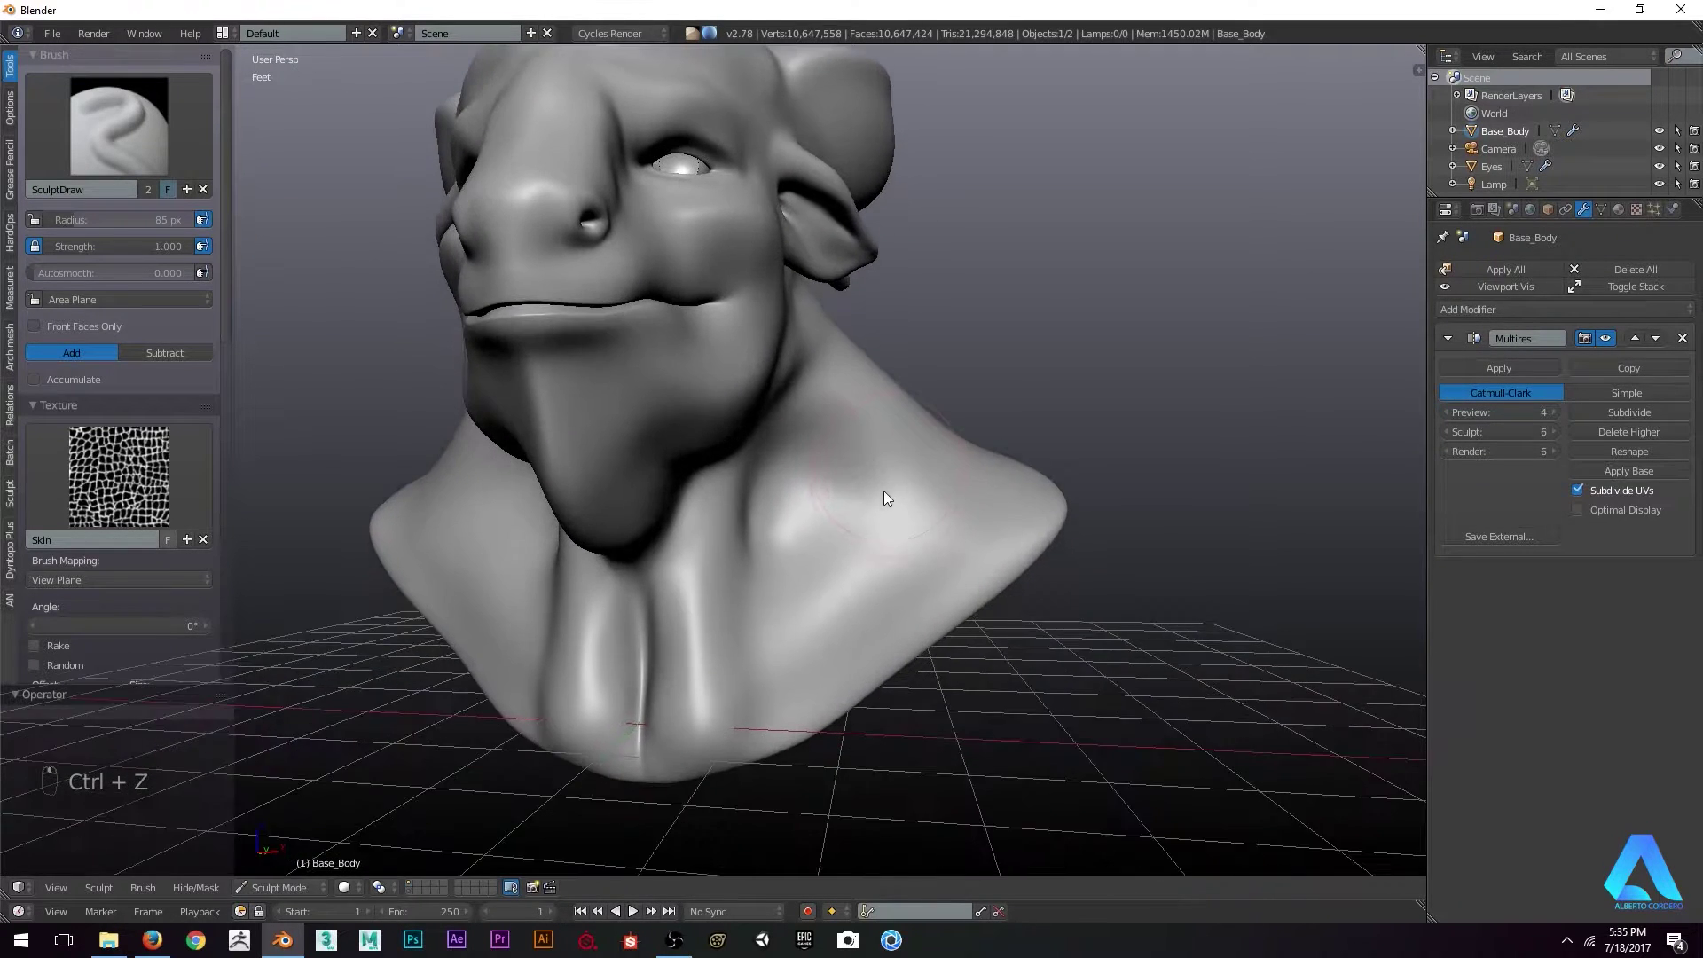
Enlarge the brush radius to 176 px, try textured strokes on the front and side of the neck, and undo them
key("f")
left_click(1000, 492)
left_click_drag(864, 483, 919, 486)
middle_click_drag(919, 487, 781, 477)
key("ctrl+z")
scroll(780, 478, "up", 2)
left_click(769, 529)
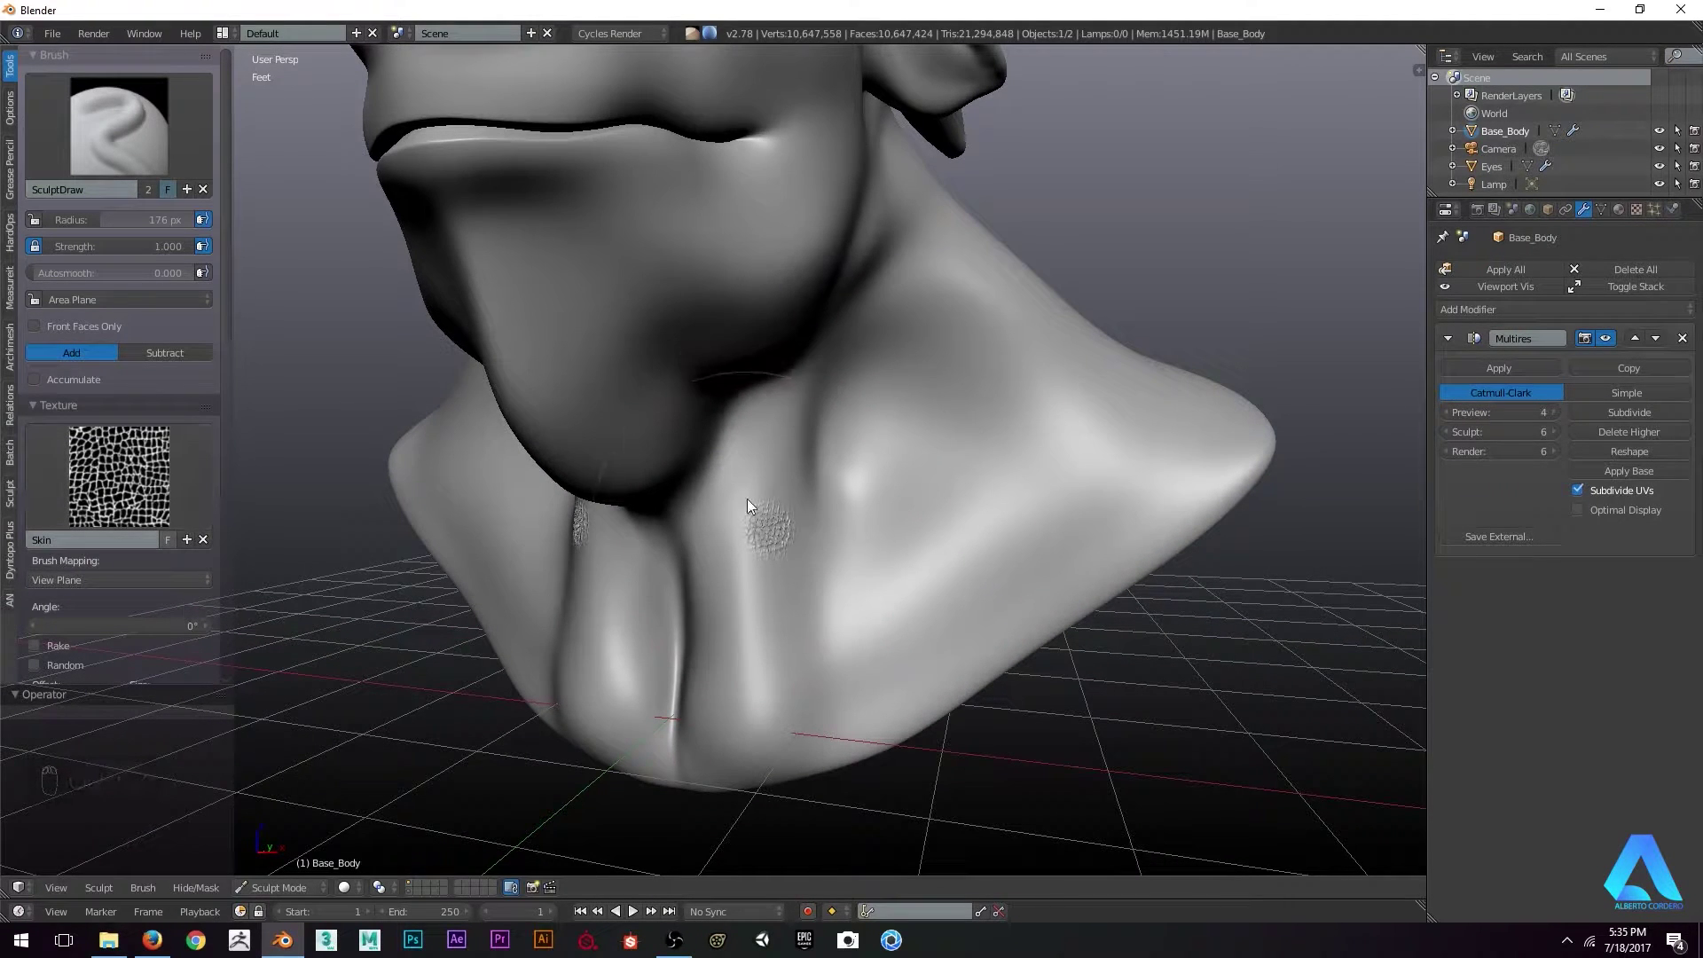
key("ctrl+z")
Change the Skin texture's brush mapping to Stencil
mouse_move(726, 529)
middle_mouse_down()
mouse_move(758, 440)
mouse_move(422, 575)
middle_mouse_up()
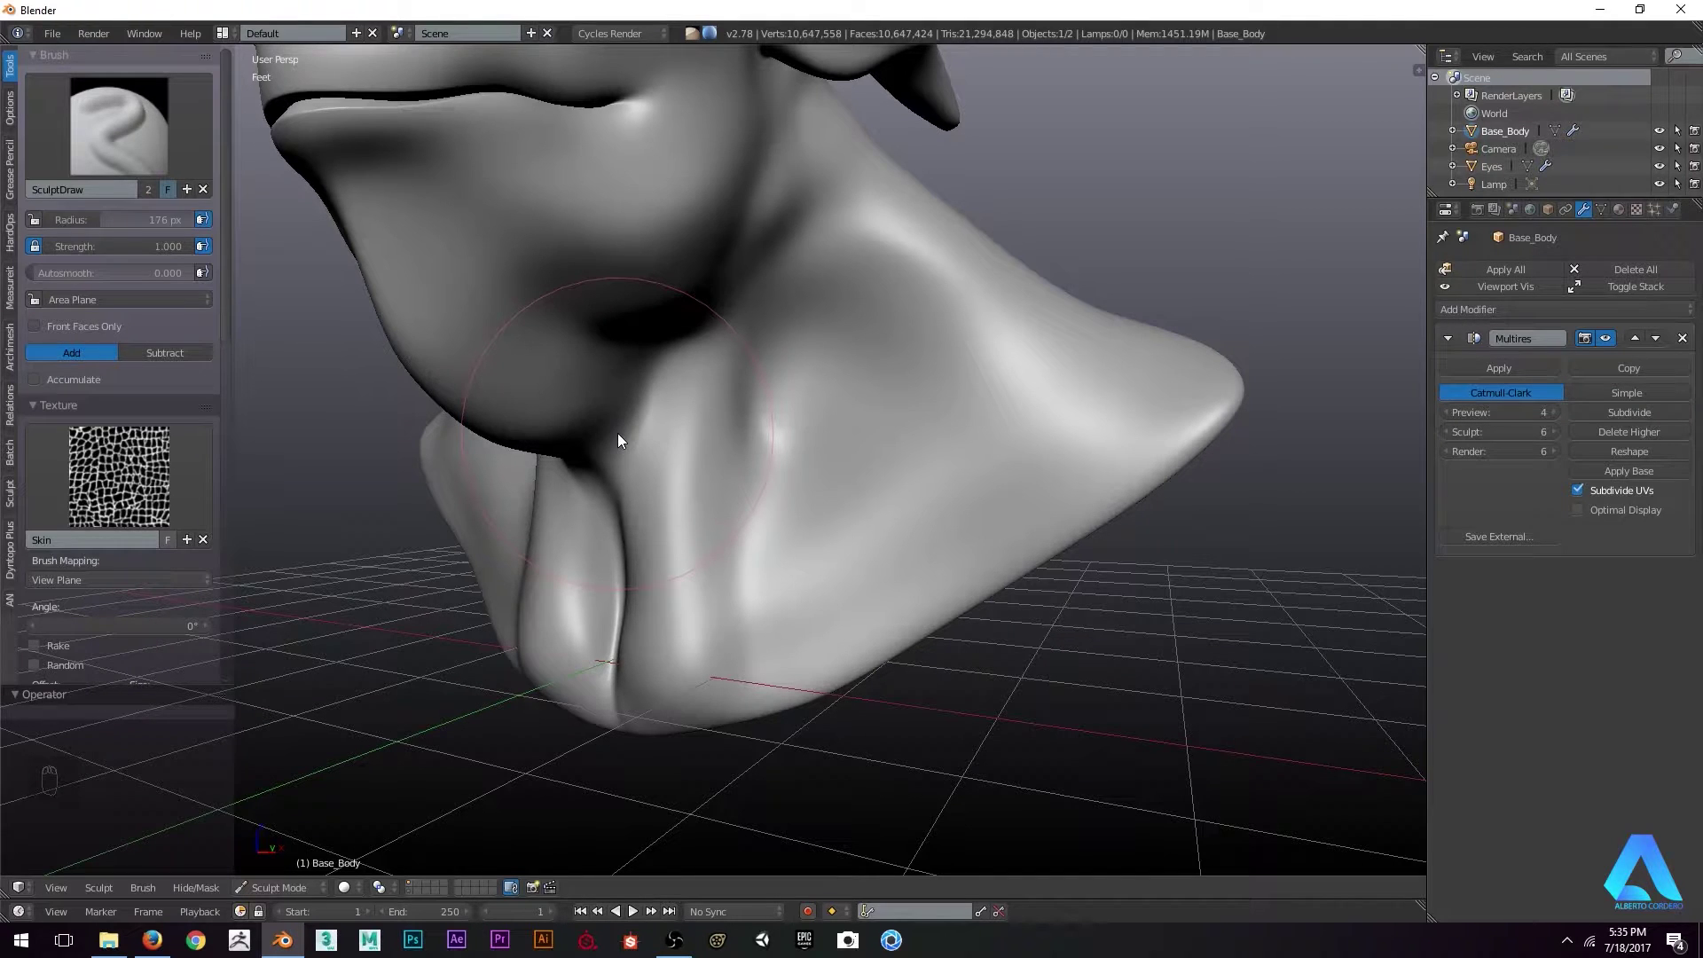
scroll(651, 437, "down", 5)
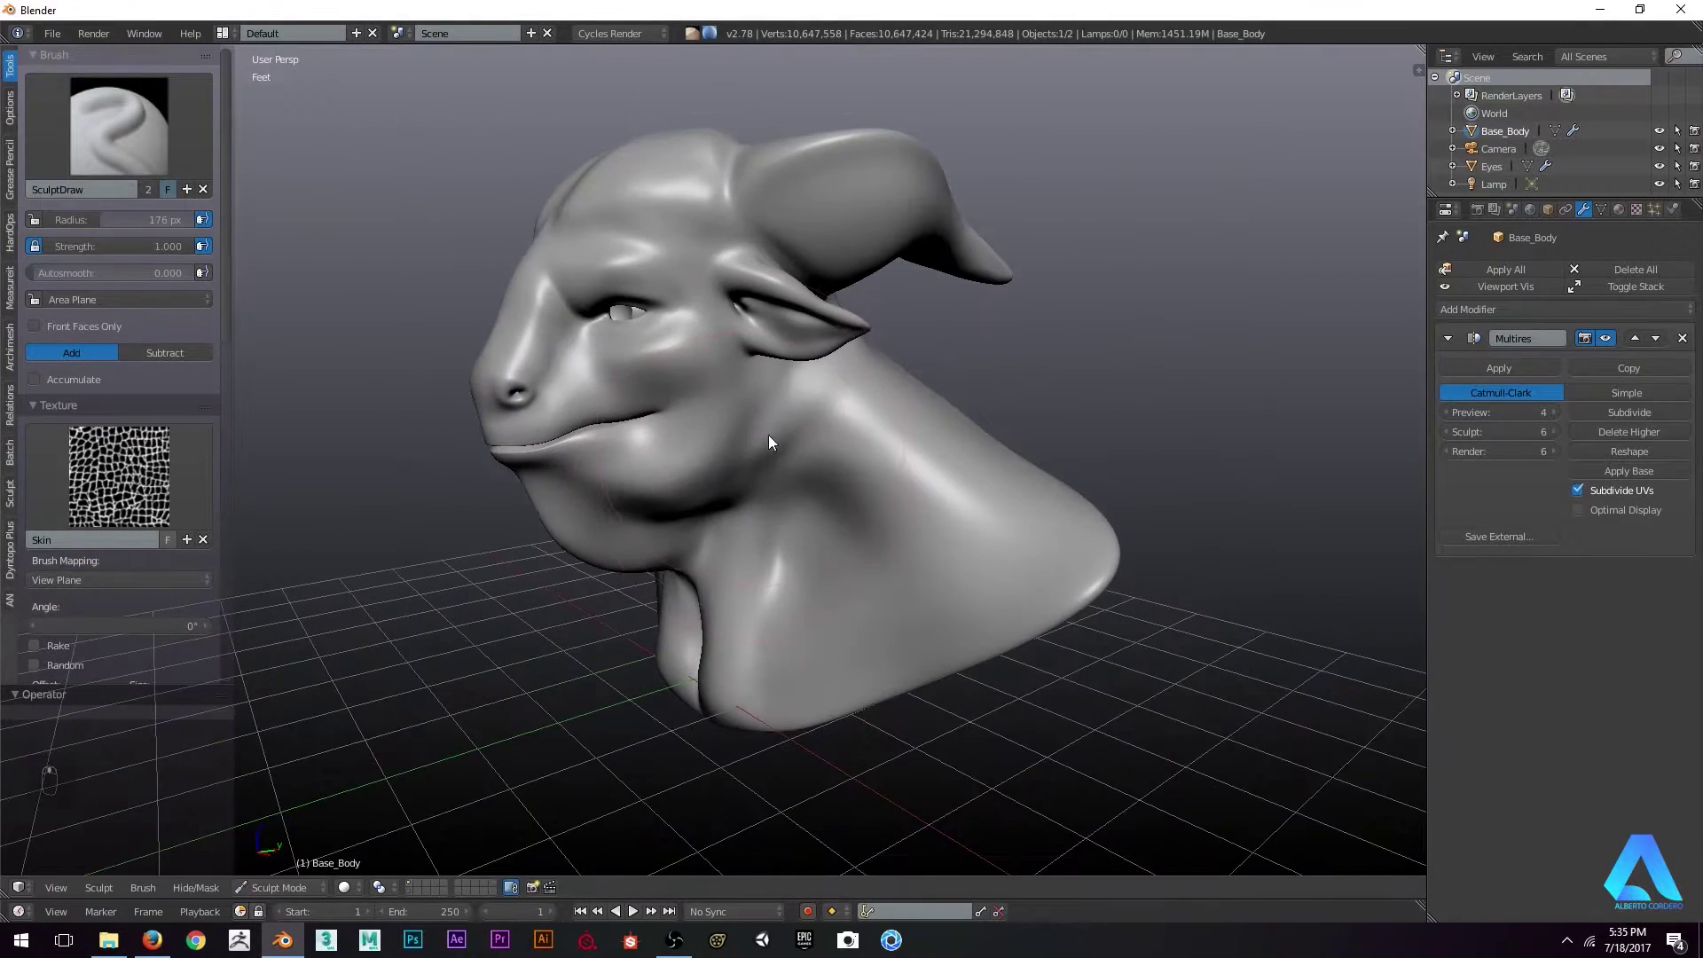
middle_click_drag(769, 436, 276, 605)
scroll(130, 583, "down", 2)
left_click(109, 516)
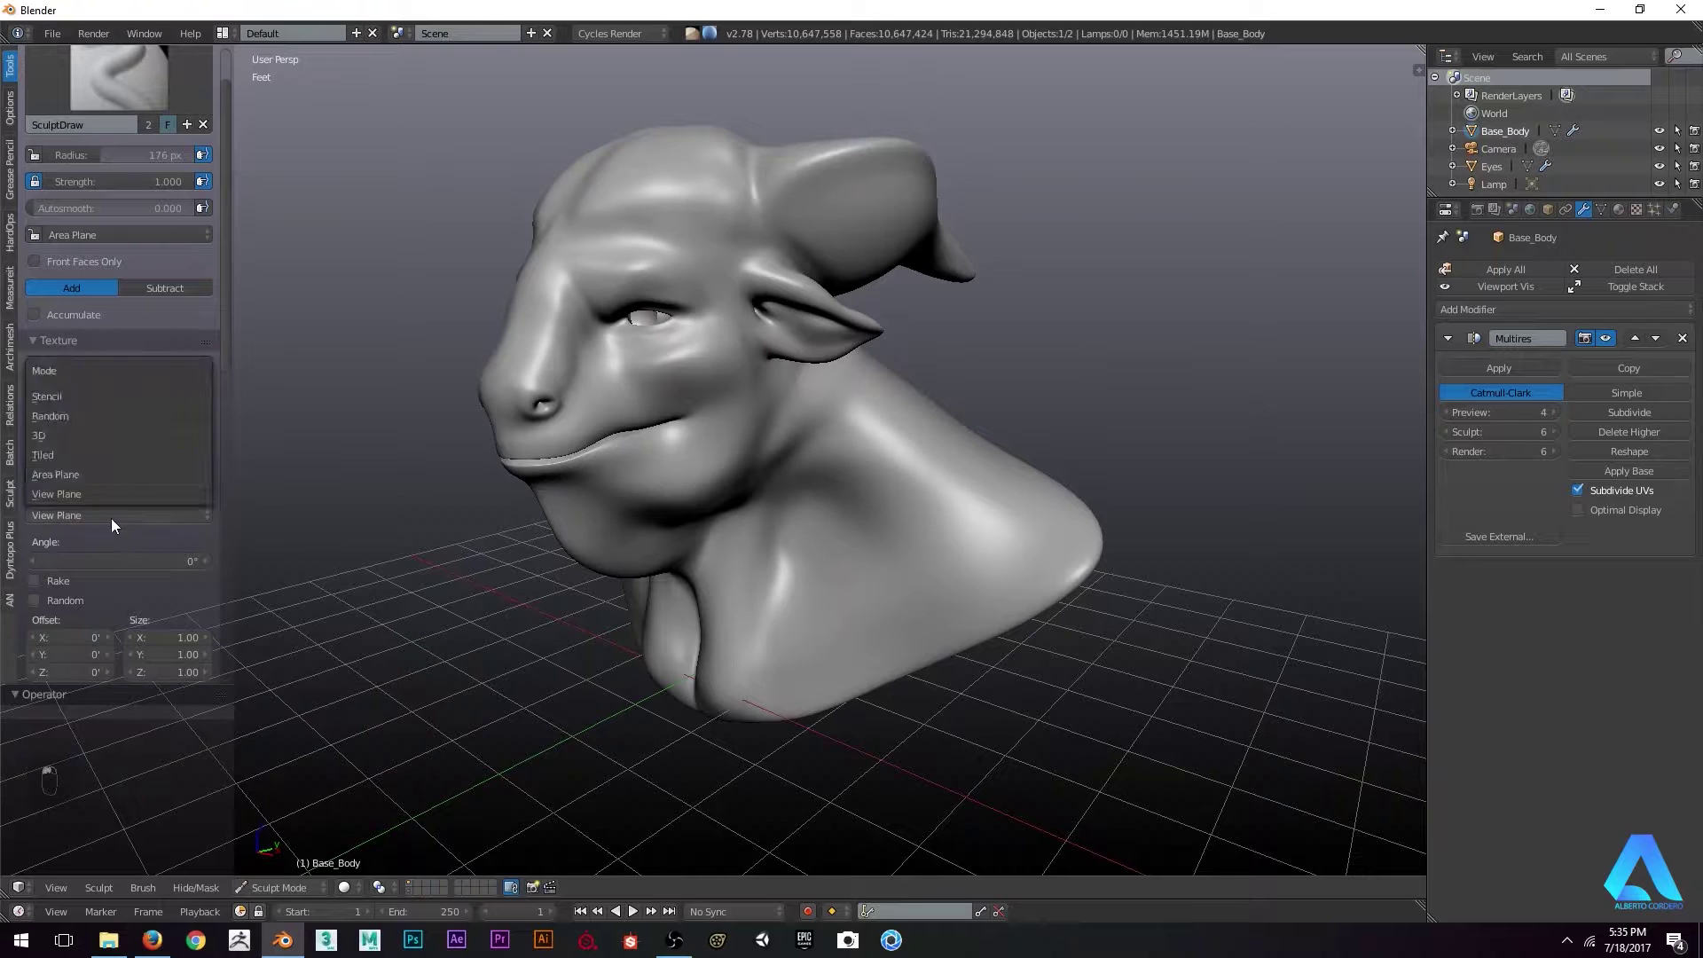
left_click(61, 397)
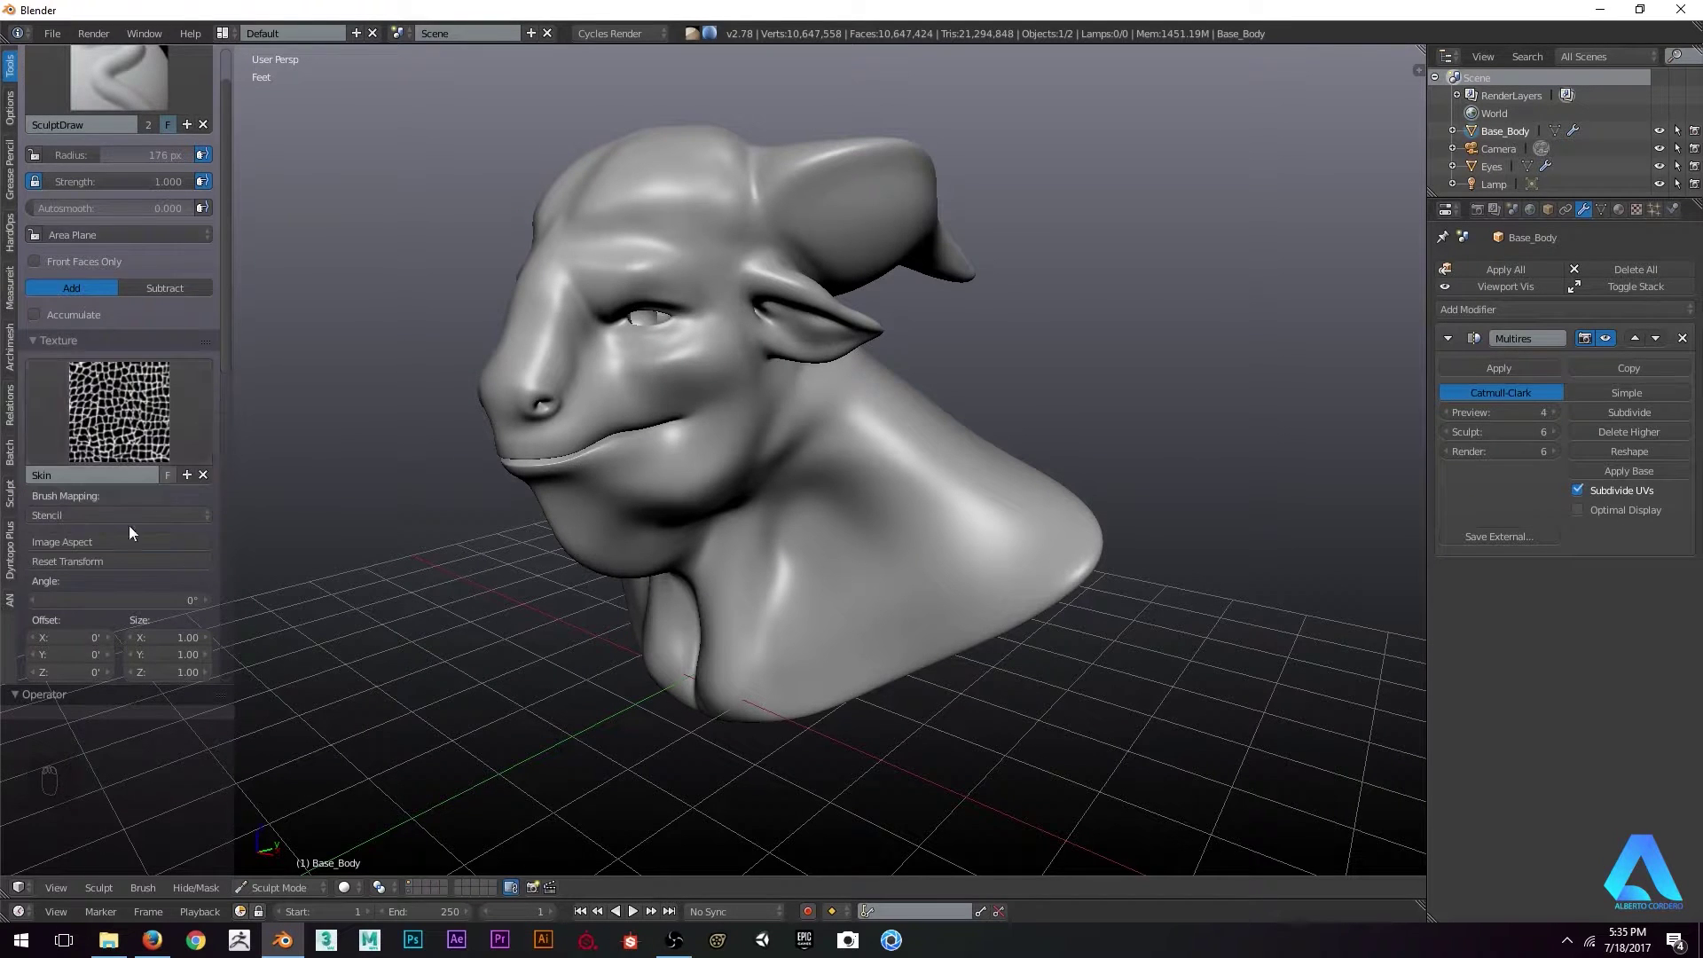
Scale the stencil down to about half its size, place it over the side of the neck and rotate it to 8.531°
right_click_drag(398, 582, 946, 428)
middle_click_drag(946, 432, 811, 461)
right_click_drag(809, 472, 825, 481)
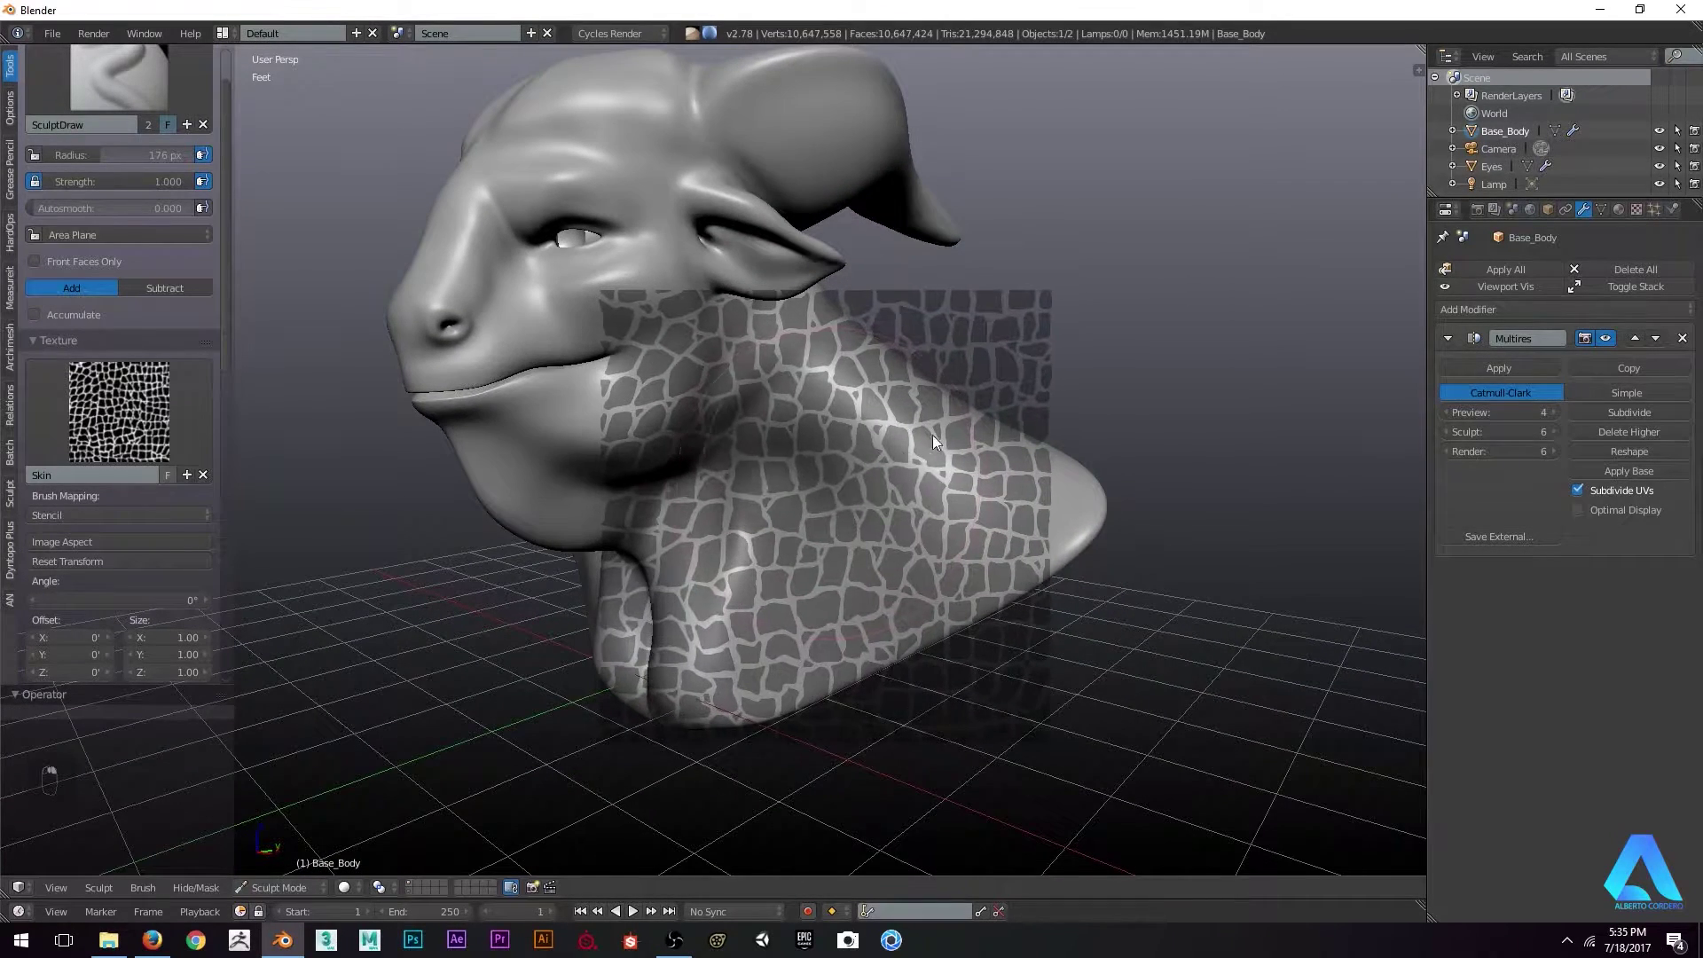
right_click_drag(961, 414, 891, 465, "shift")
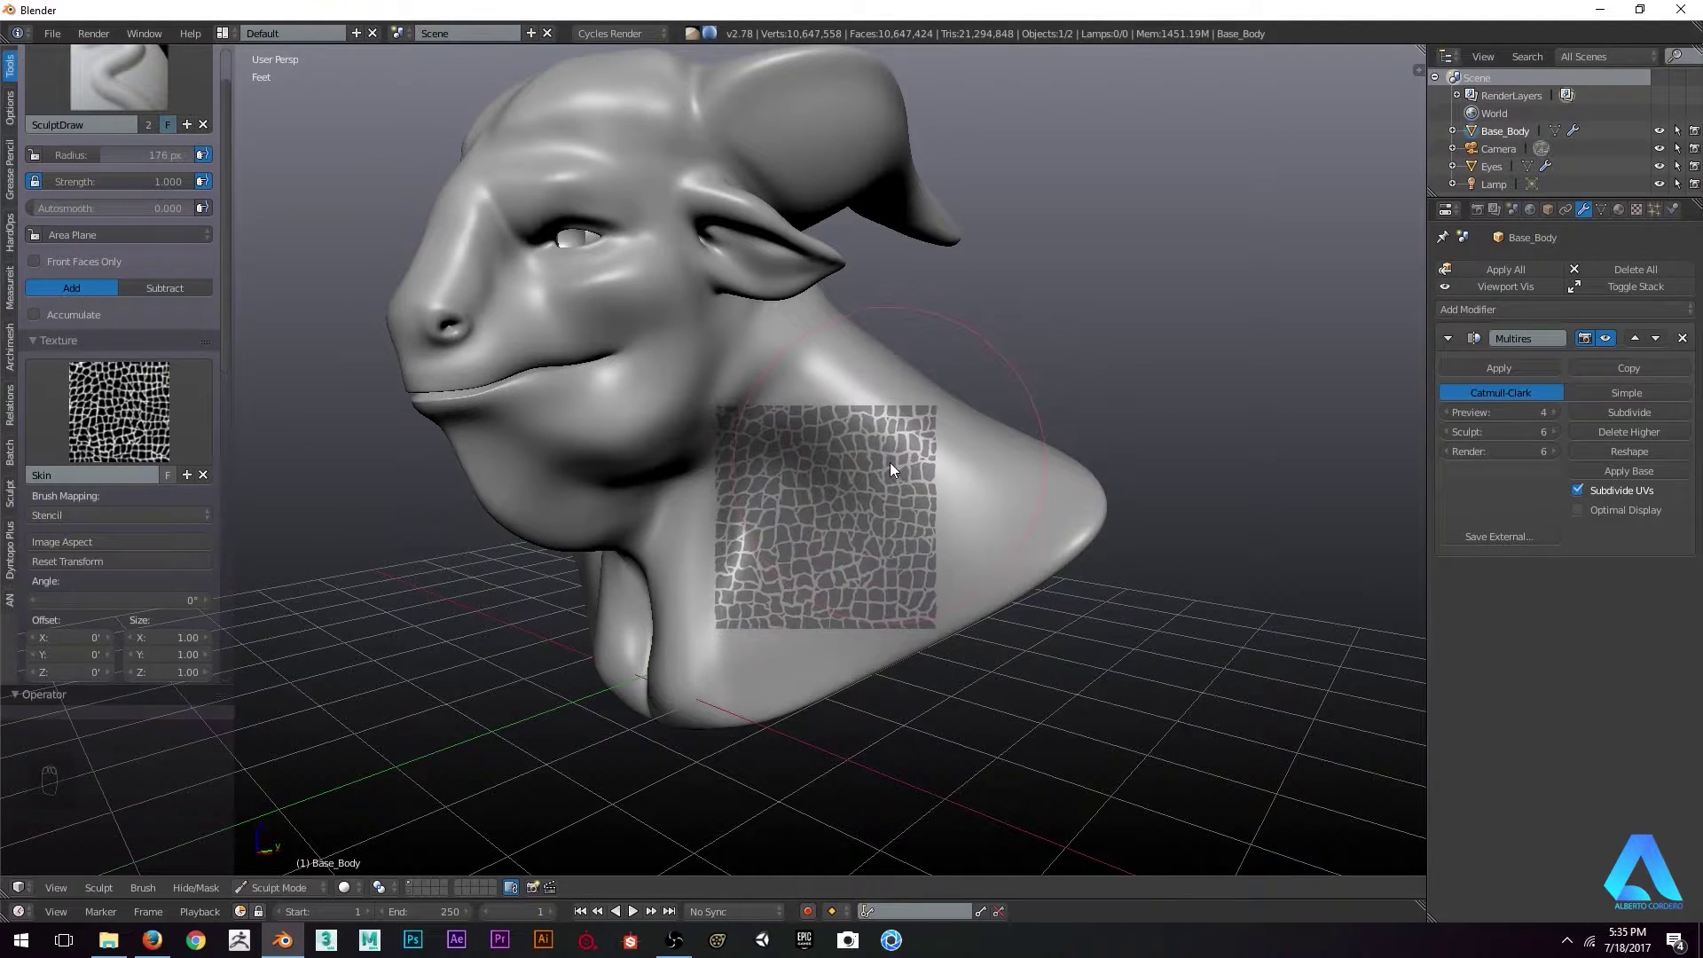
right_click_drag(866, 473, 901, 451, "shift")
mouse_move(891, 549)
right_mouse_down("ctrl")
mouse_move(901, 471)
mouse_move(913, 503)
mouse_move(863, 435)
mouse_move(896, 499)
mouse_move(861, 459)
right_mouse_up("ctrl")
middle_click_drag(861, 459, 908, 466)
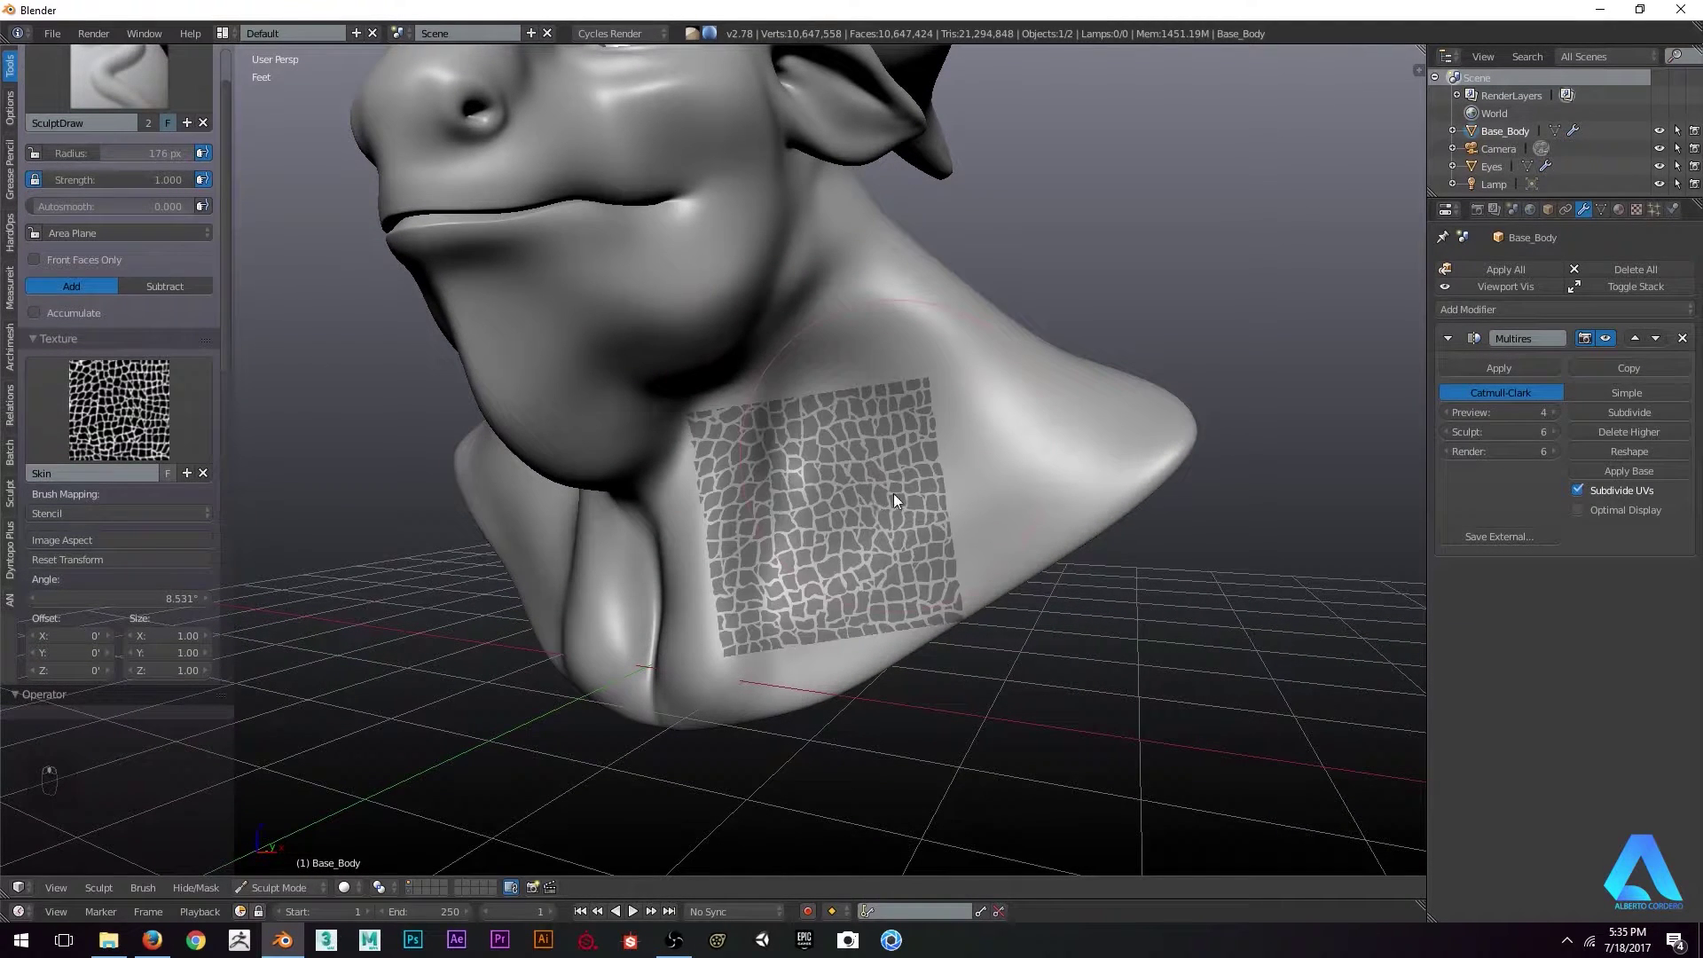
Set the brush radius to 116 px and the strength to 0.460
key("f")
left_click(854, 497)
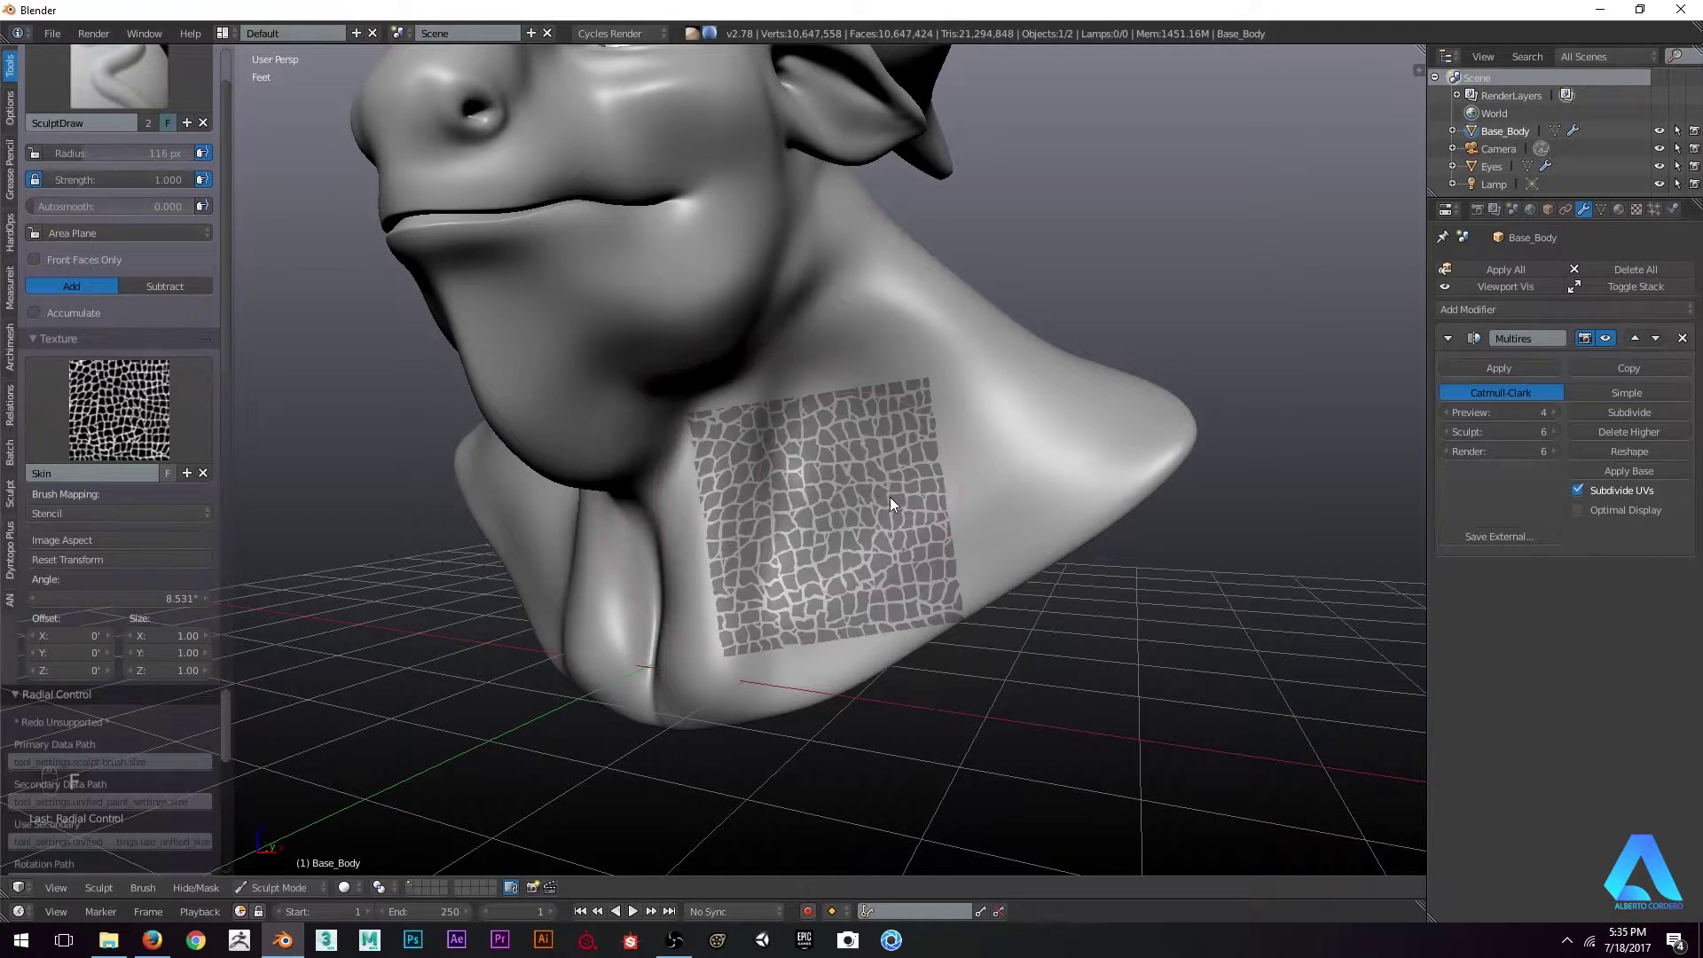
key("shift+f")
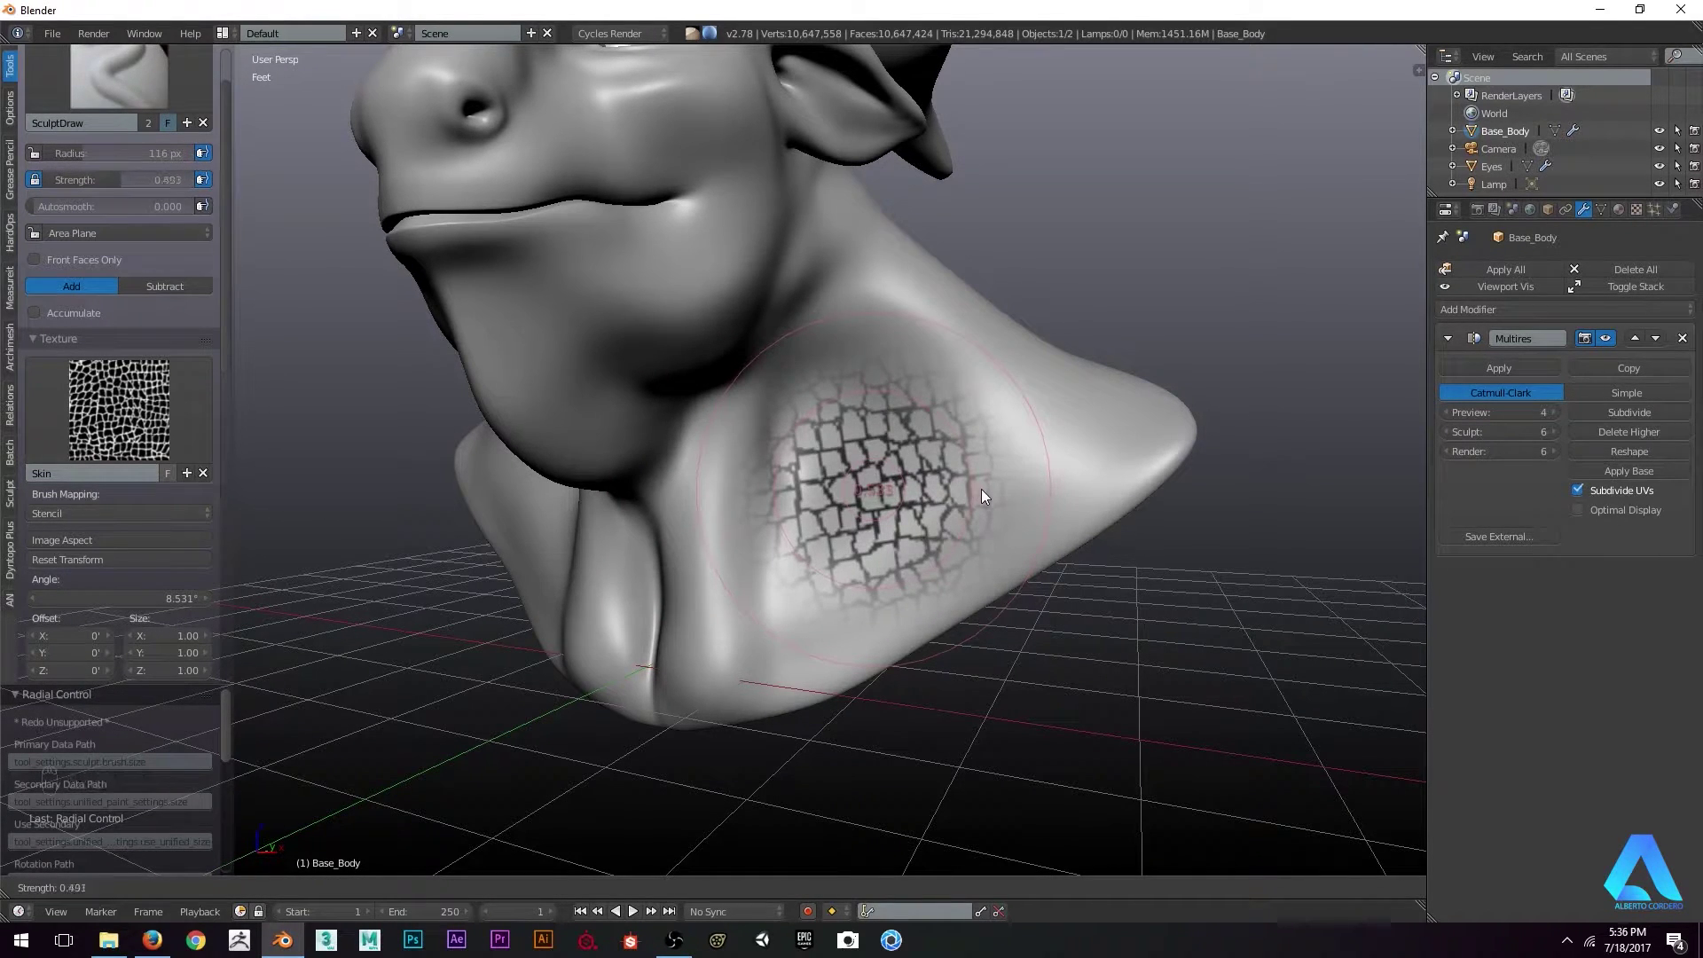
left_click(974, 488)
Try sculpting the stencil's skin pattern onto the side of the neck and undo all of the strokes
mouse_move(838, 472)
middle_mouse_down()
mouse_move(829, 445)
mouse_move(818, 481)
middle_mouse_up()
mouse_move(848, 525)
left_mouse_down()
mouse_move(800, 502)
mouse_move(809, 564)
mouse_move(840, 509)
mouse_move(805, 545)
mouse_move(859, 493)
mouse_move(855, 532)
left_mouse_up()
mouse_move(856, 532)
left_mouse_down()
mouse_move(852, 586)
mouse_move(866, 502)
left_mouse_up()
right_click_drag(866, 502, 1196, 520)
mouse_move(1195, 520)
middle_mouse_down()
mouse_move(790, 504)
mouse_move(742, 467)
mouse_move(709, 489)
mouse_move(786, 448)
middle_mouse_up()
key("ctrl+z")
key("ctrl+z")
key("ctrl+z")
key("ctrl+z")
key("ctrl+z")
key("ctrl+z")
key("ctrl+z")
key("ctrl+z")
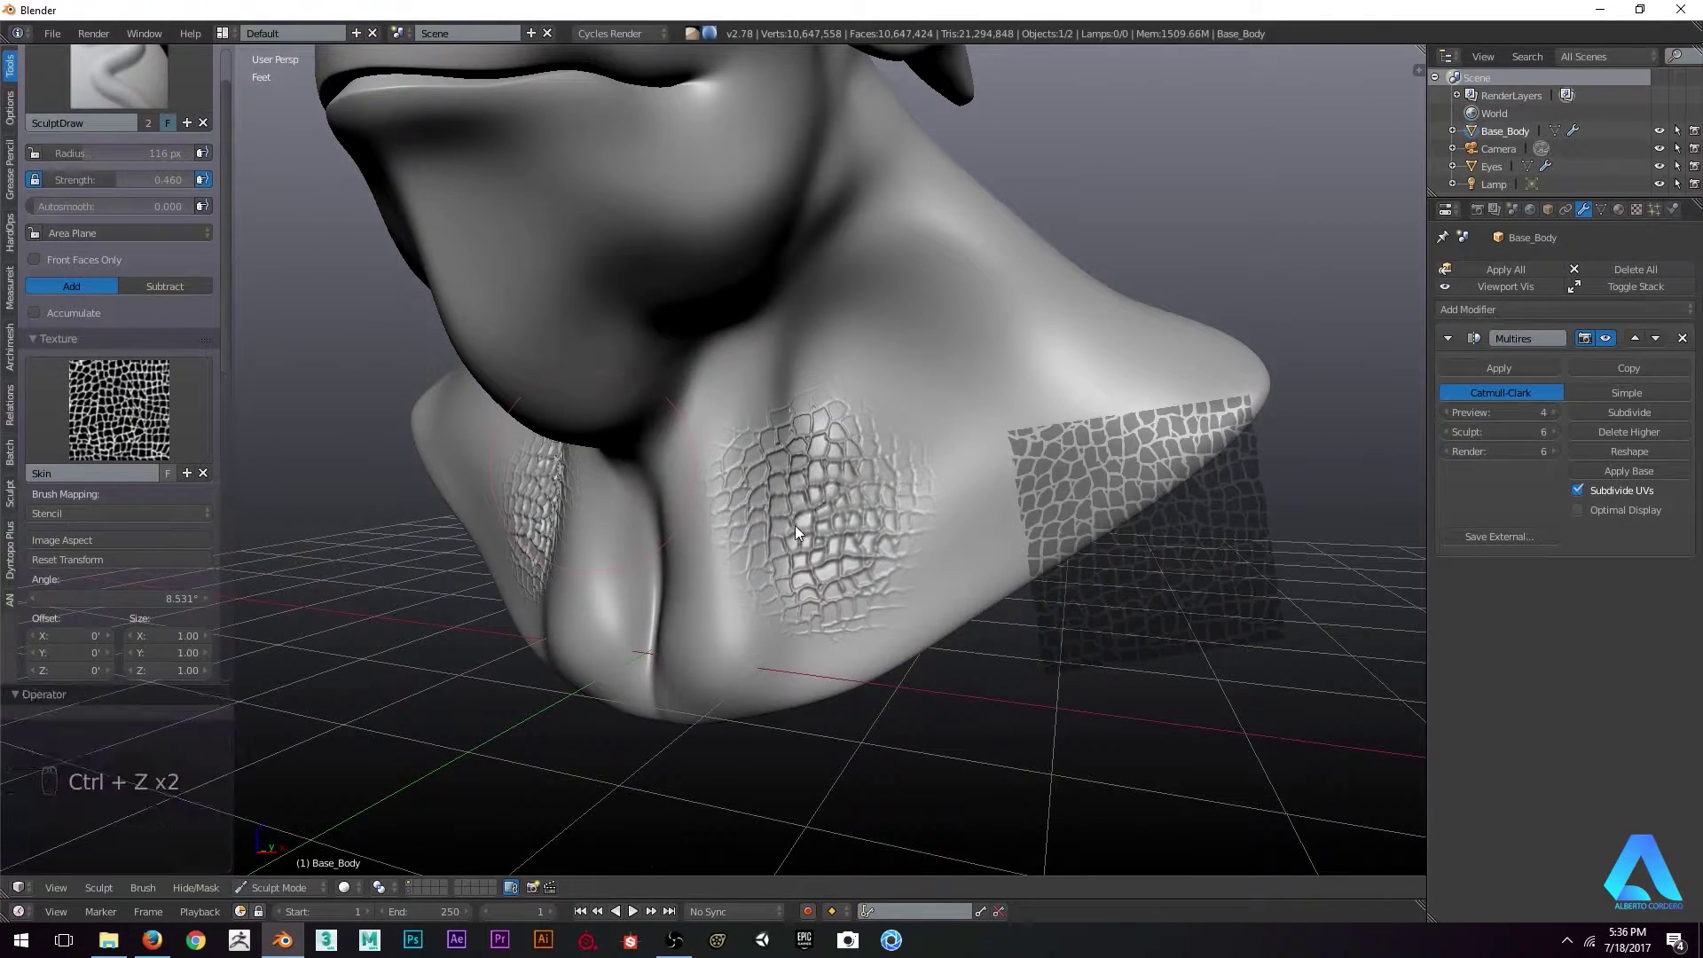
key("ctrl+z")
key("ctrl+z")
key("ctrl+z")
key("ctrl+z")
key("ctrl+z")
key("ctrl+z")
key("ctrl+z")
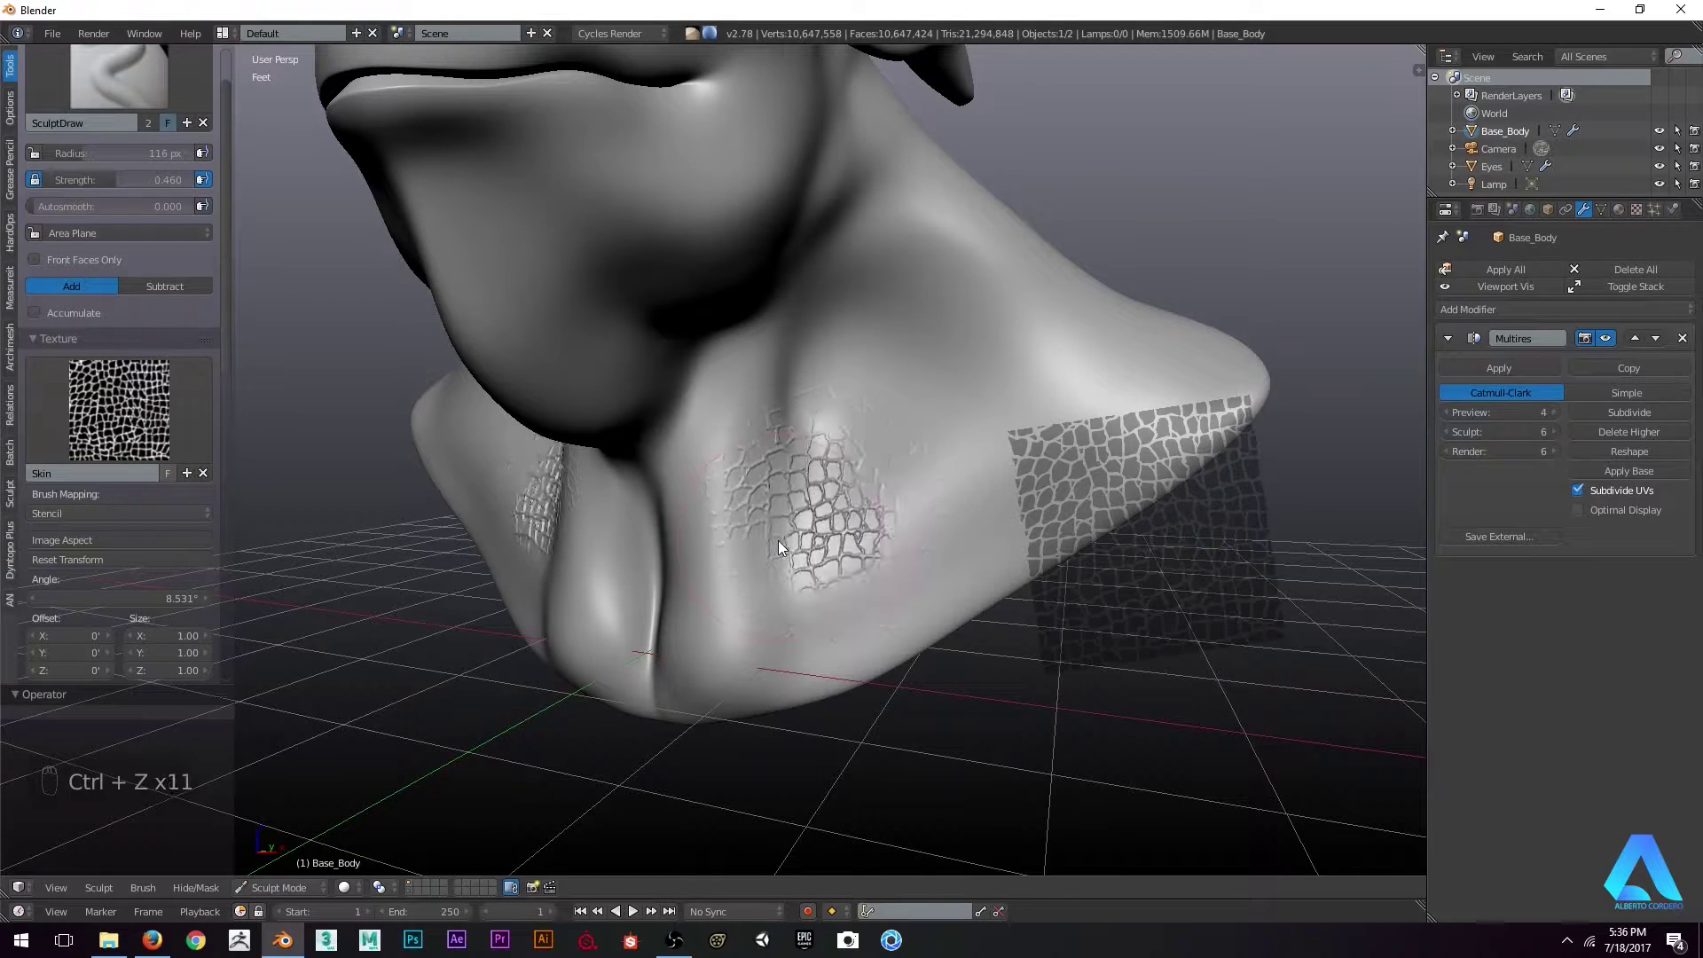
key("ctrl+z")
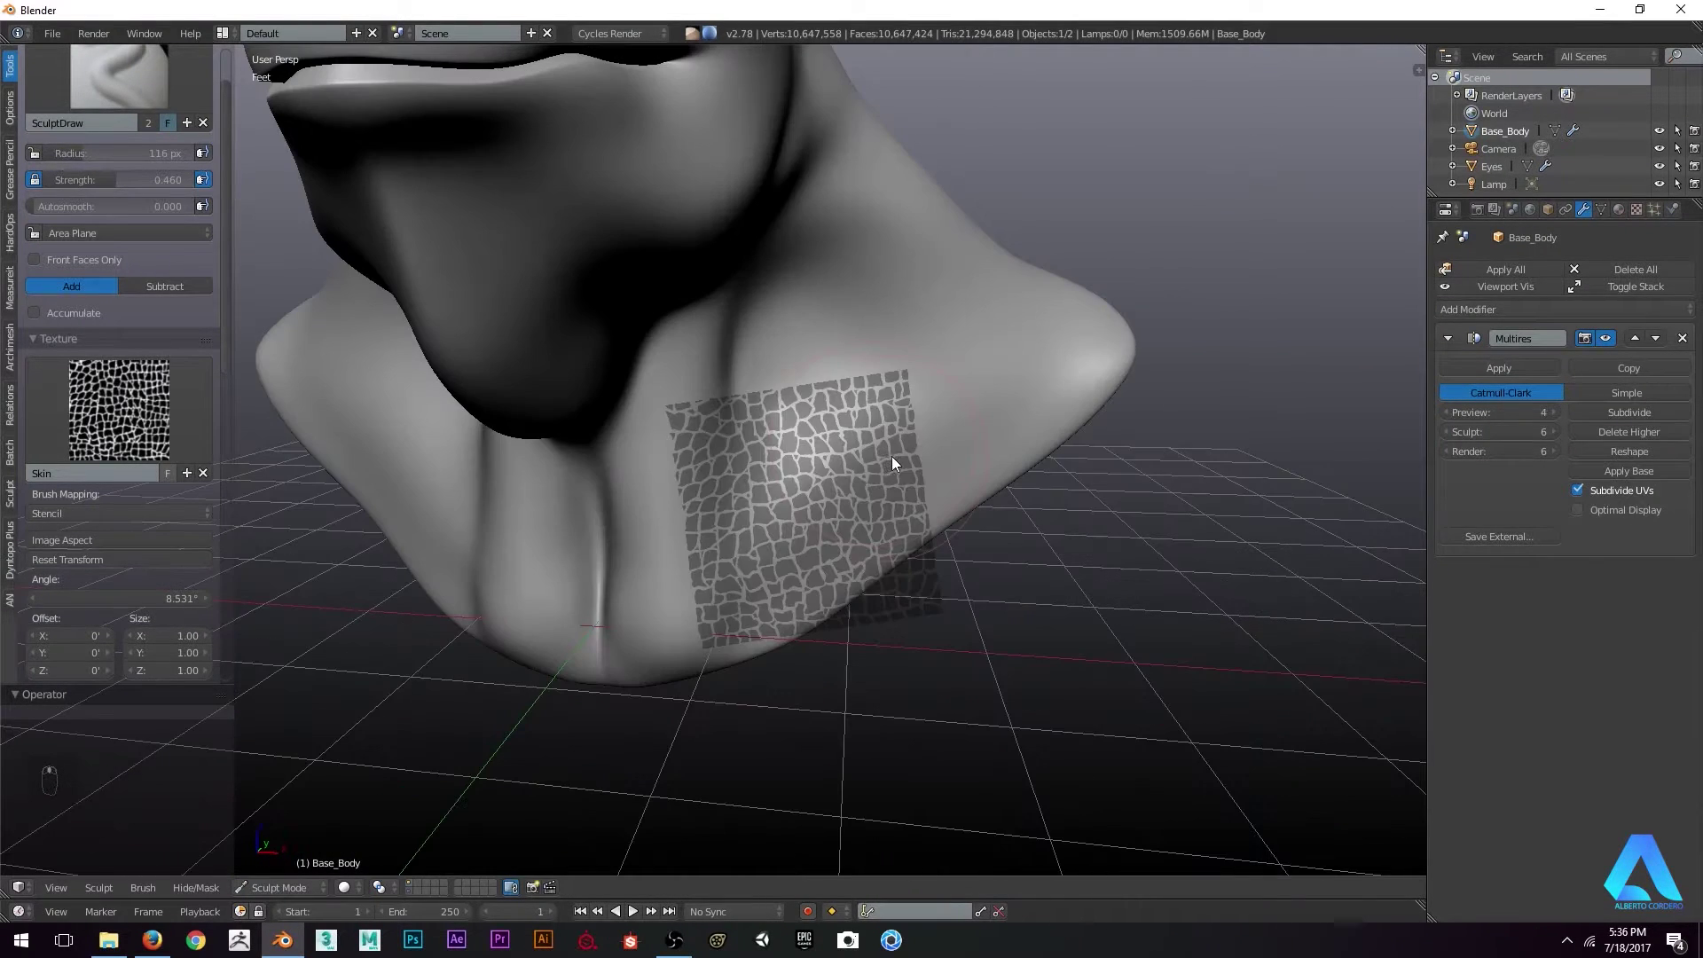
Lower the brush strength to 0.133, test it through the stencil on the neck, and undo the test strokes
key("shift+f")
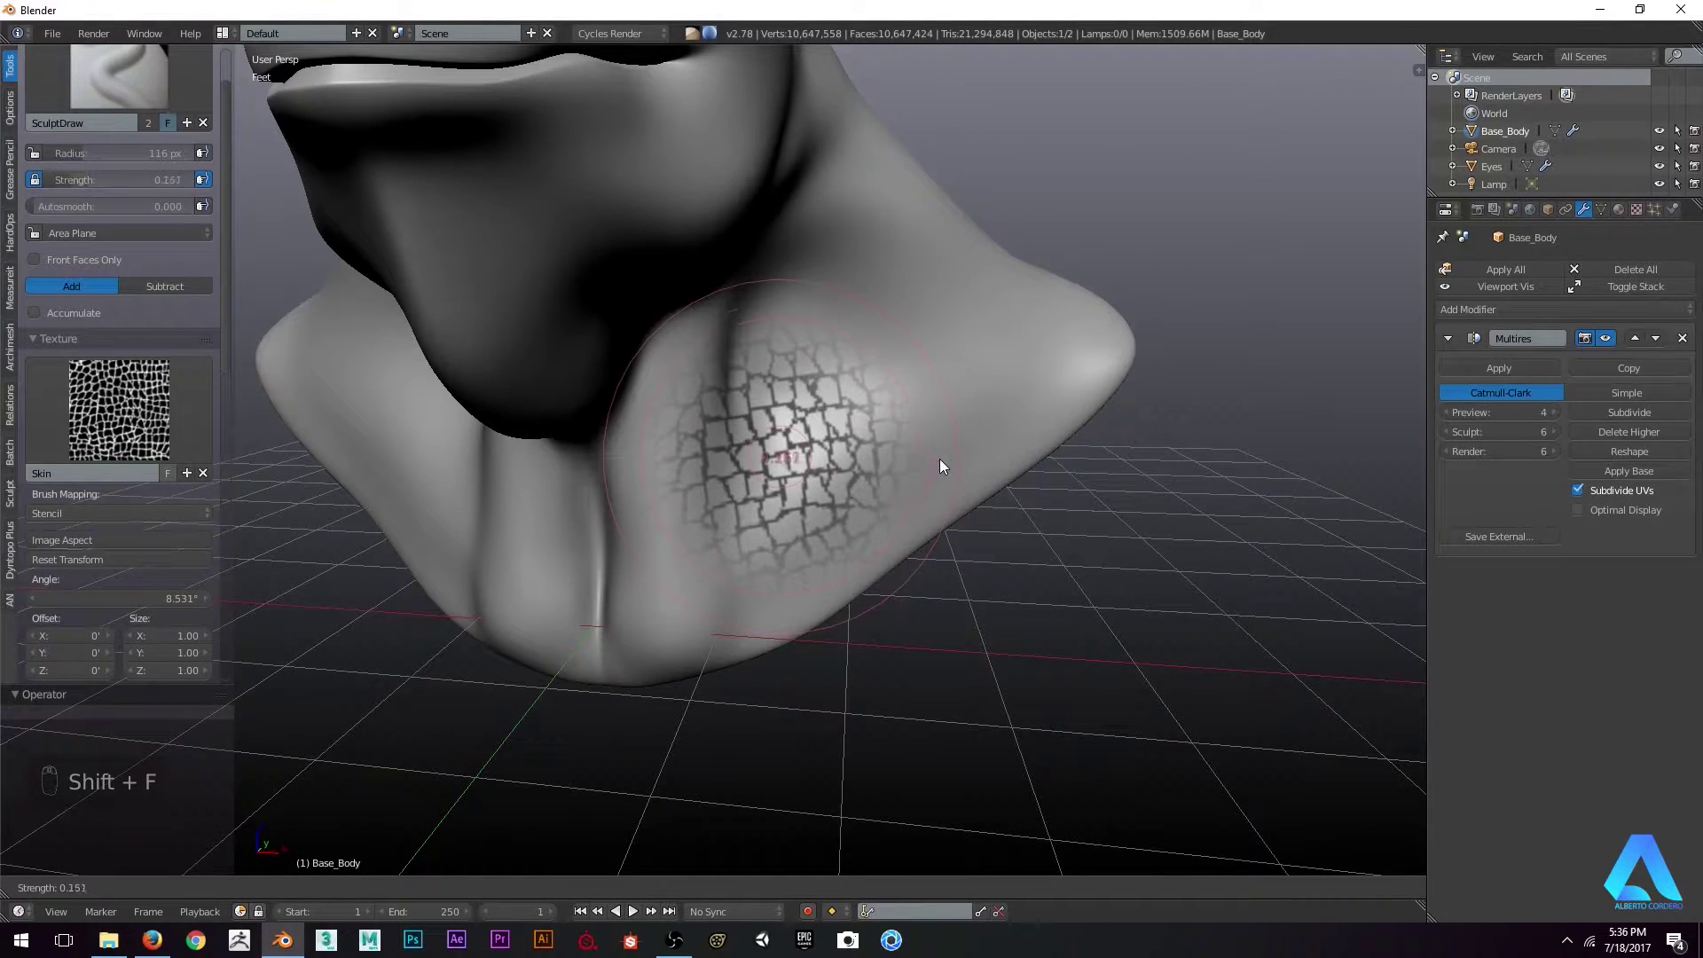
left_click(939, 459)
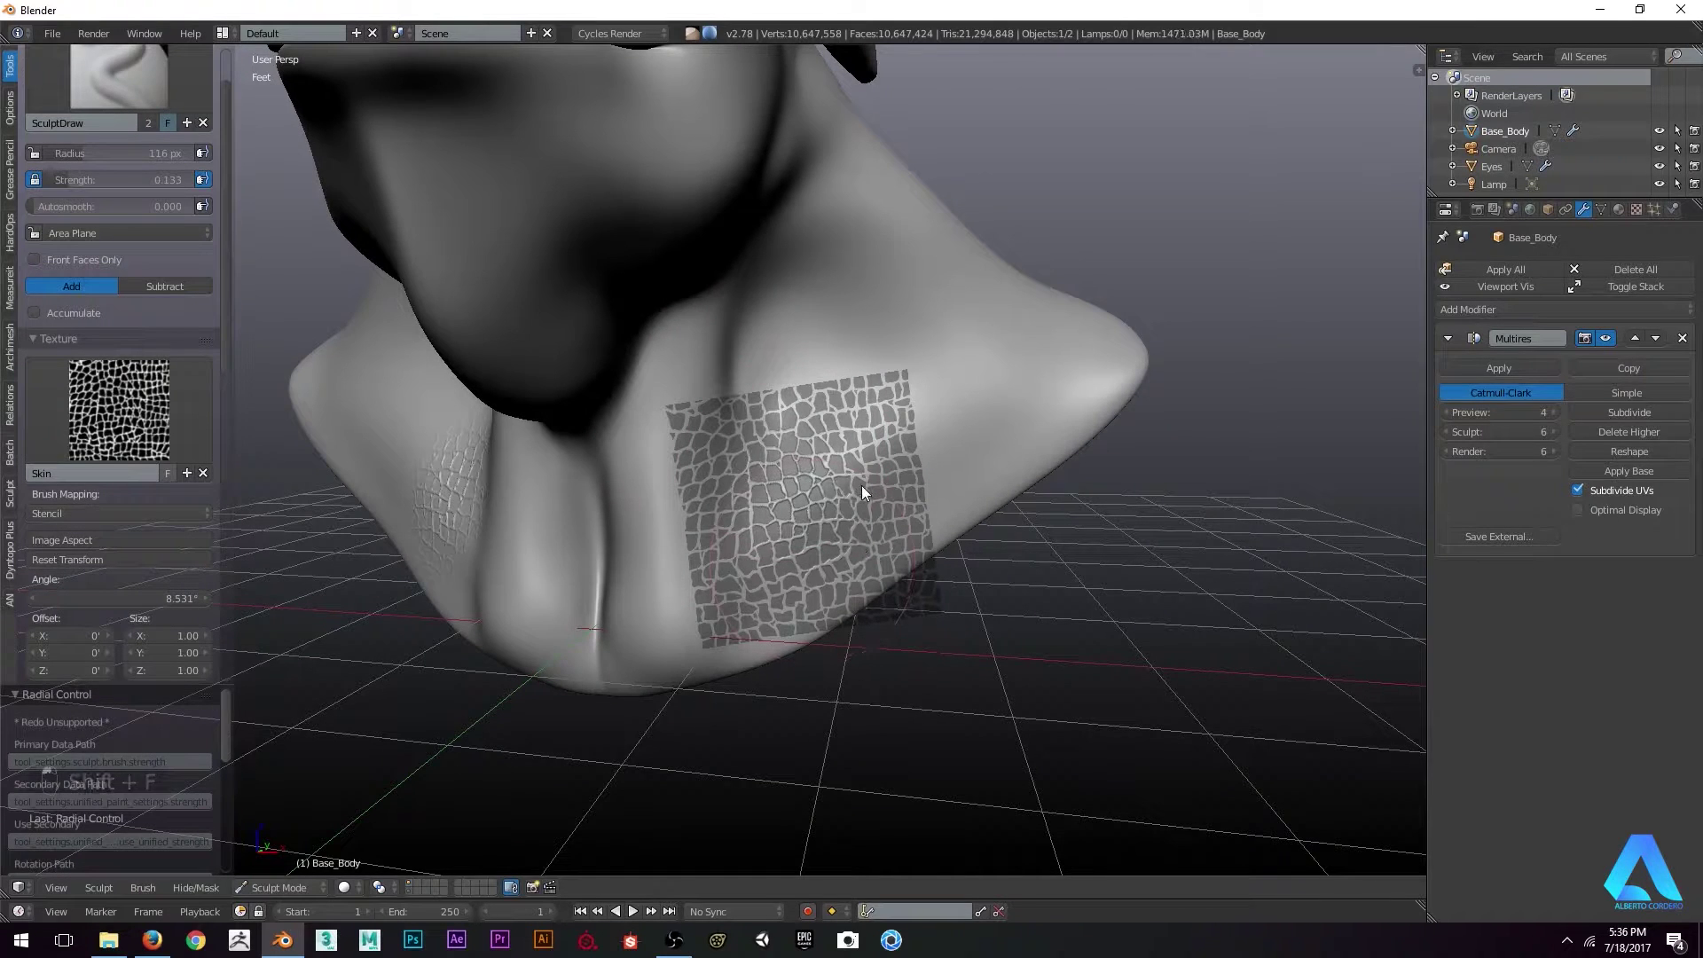
key("ctrl+z")
key("ctrl+z")
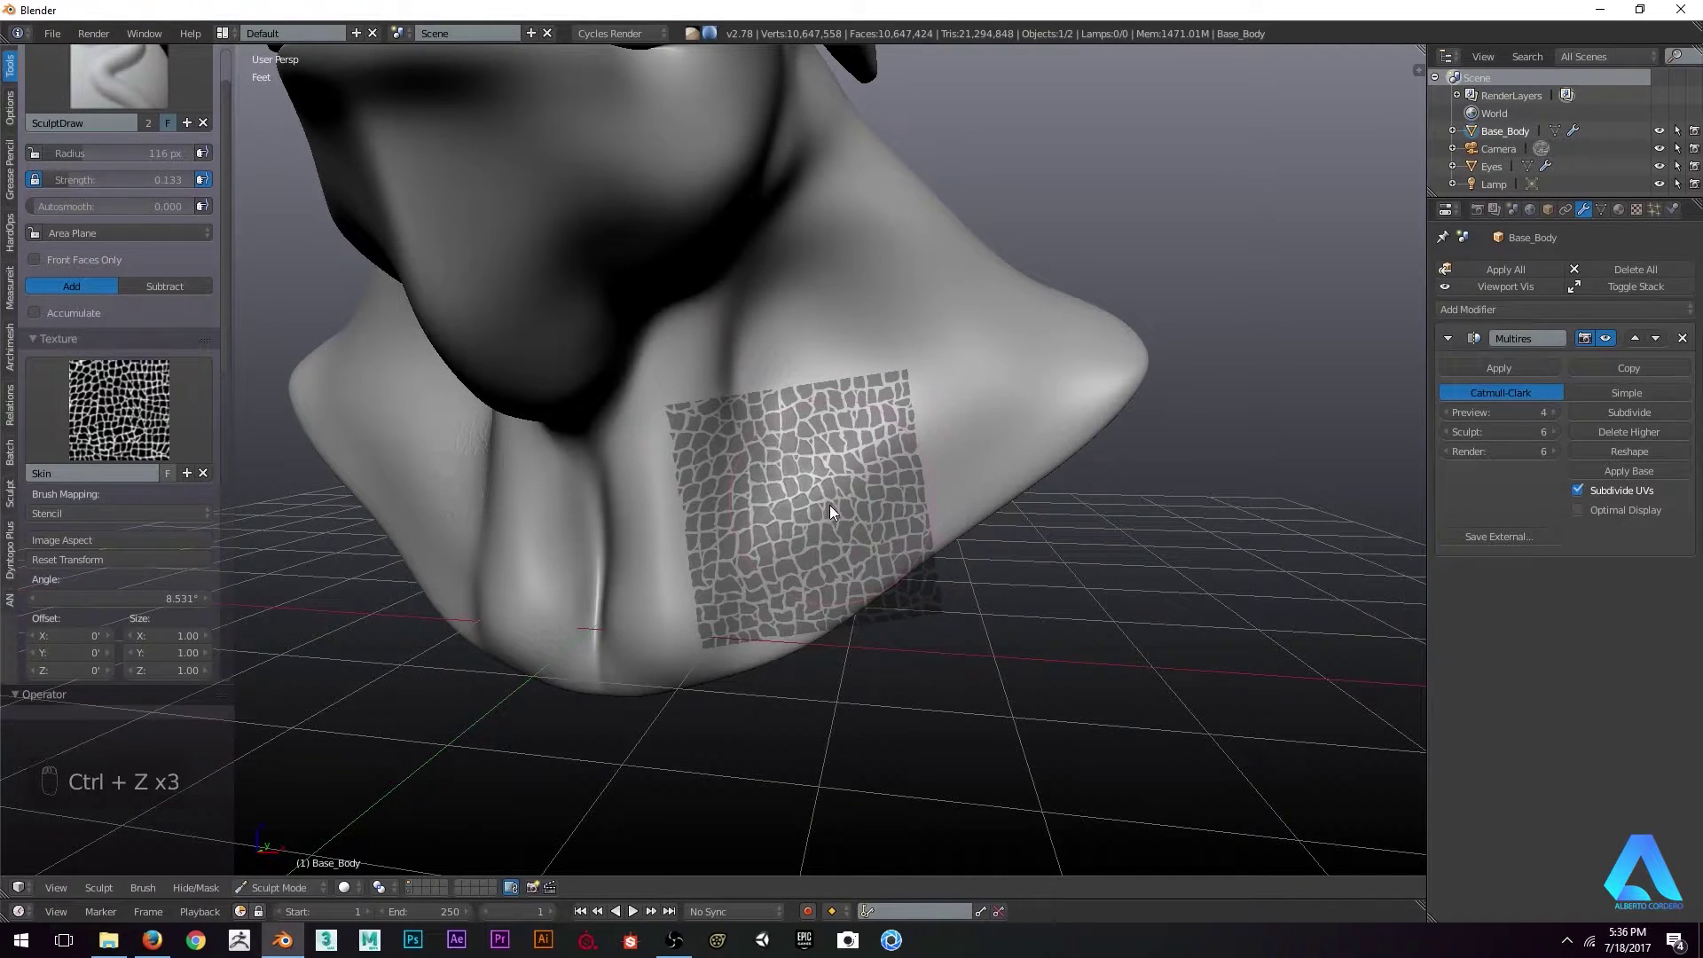
Sculpt the skin pattern through the stencil onto the front folds and lower side of the neck, moving the stencil between patches
mouse_move(834, 498)
left_mouse_down()
mouse_move(781, 508)
mouse_move(791, 458)
left_mouse_up()
right_click_drag(977, 478, 1103, 453)
mouse_move(1103, 448)
middle_mouse_down()
mouse_move(780, 506)
mouse_move(769, 456)
mouse_move(970, 475)
middle_mouse_up()
right_click_drag(970, 476, 733, 471)
mouse_move(732, 470)
left_mouse_down()
mouse_move(716, 536)
mouse_move(721, 492)
left_mouse_up()
right_click_drag(720, 492, 737, 471)
mouse_move(737, 470)
middle_mouse_down()
mouse_move(680, 411)
mouse_move(718, 411)
mouse_move(735, 463)
middle_mouse_up()
mouse_move(734, 463)
right_mouse_down()
mouse_move(647, 456)
mouse_move(1111, 467)
right_mouse_up()
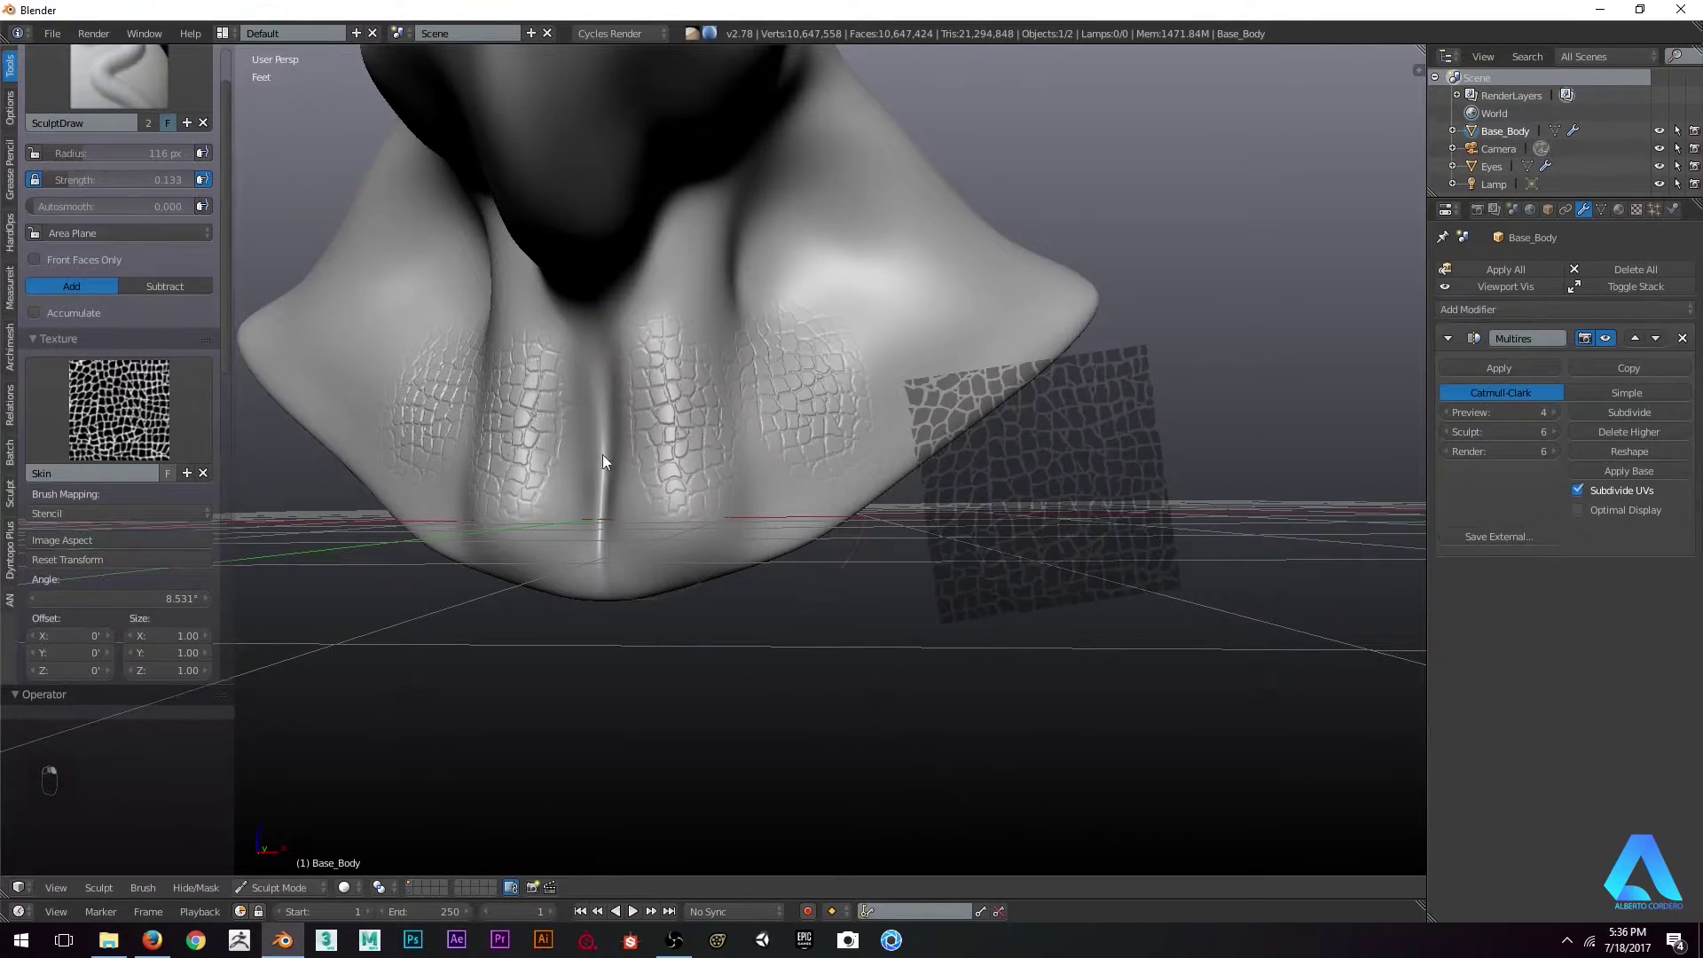
middle_click_drag(479, 461, 529, 471)
Extend the skin pattern up the side of the neck and rotate the stencil to 321.324° over the next smooth area
mouse_move(865, 429)
middle_mouse_down()
mouse_move(753, 442)
mouse_move(768, 541)
mouse_move(763, 481)
mouse_move(764, 498)
middle_mouse_up()
mouse_move(764, 498)
right_mouse_down()
mouse_move(706, 518)
mouse_move(611, 513)
right_mouse_up()
mouse_move(731, 517)
left_mouse_down()
mouse_move(726, 556)
mouse_move(733, 524)
left_mouse_up()
mouse_move(790, 515)
right_mouse_down()
mouse_move(948, 513)
mouse_move(803, 557)
right_mouse_up()
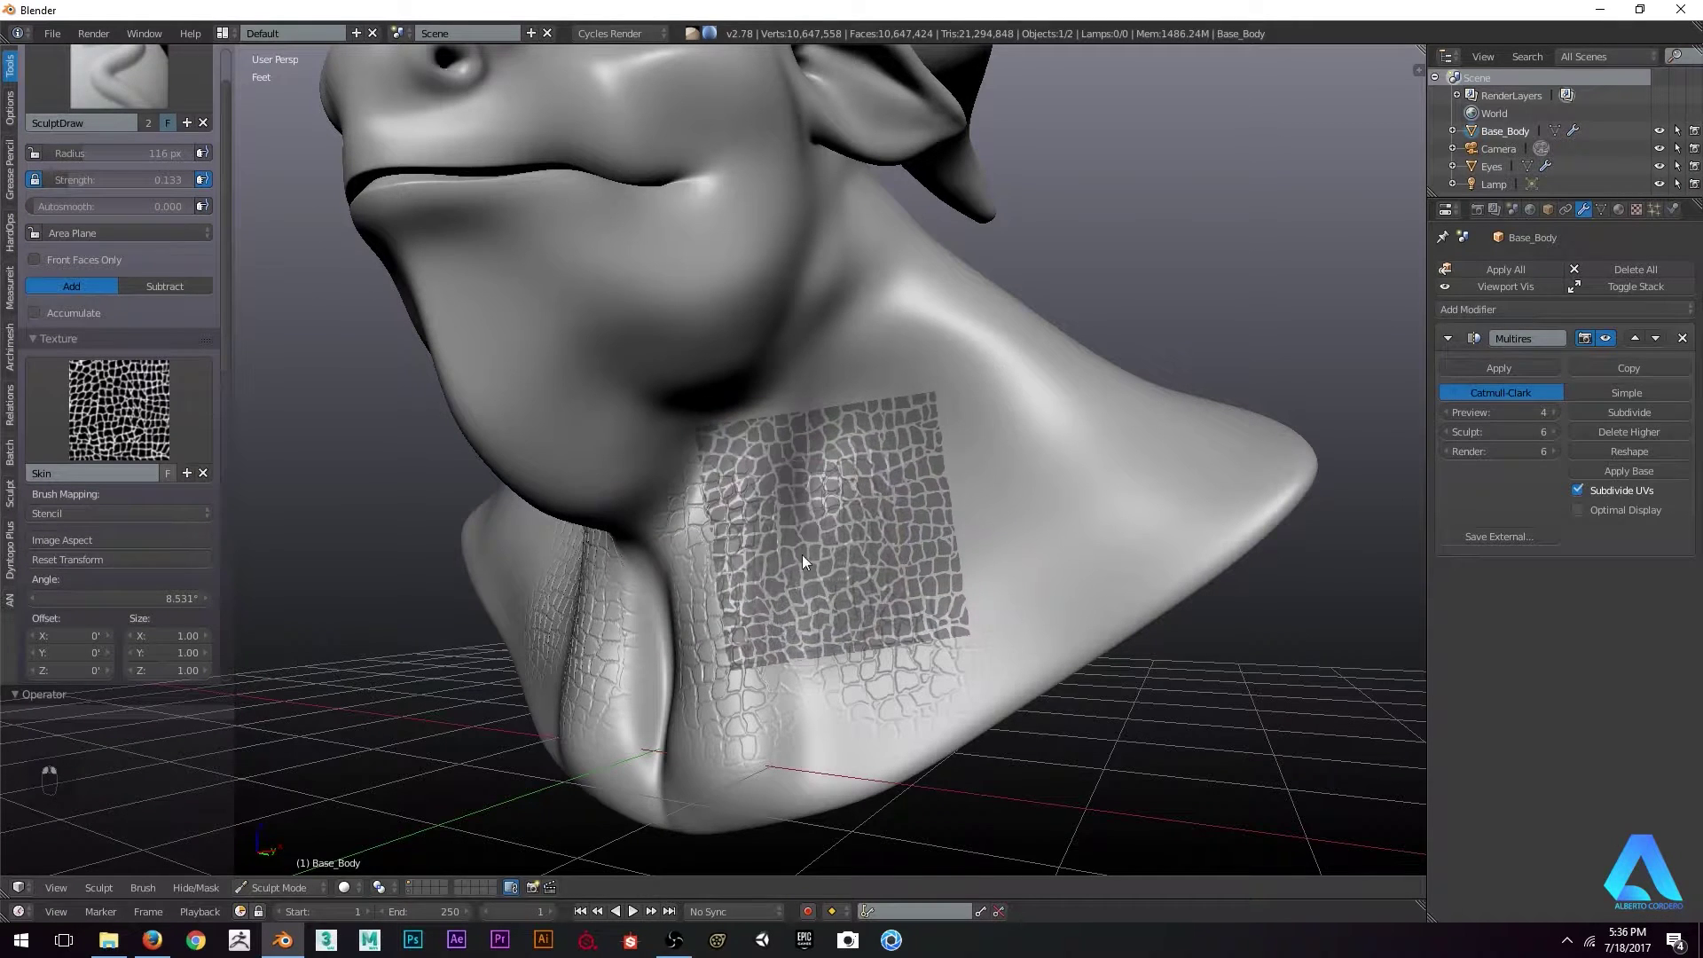
right_click_drag(870, 488, 855, 577)
middle_click_drag(855, 576, 919, 568)
mouse_move(920, 567)
right_mouse_down()
mouse_move(781, 472)
mouse_move(775, 498)
mouse_move(908, 552)
right_mouse_up()
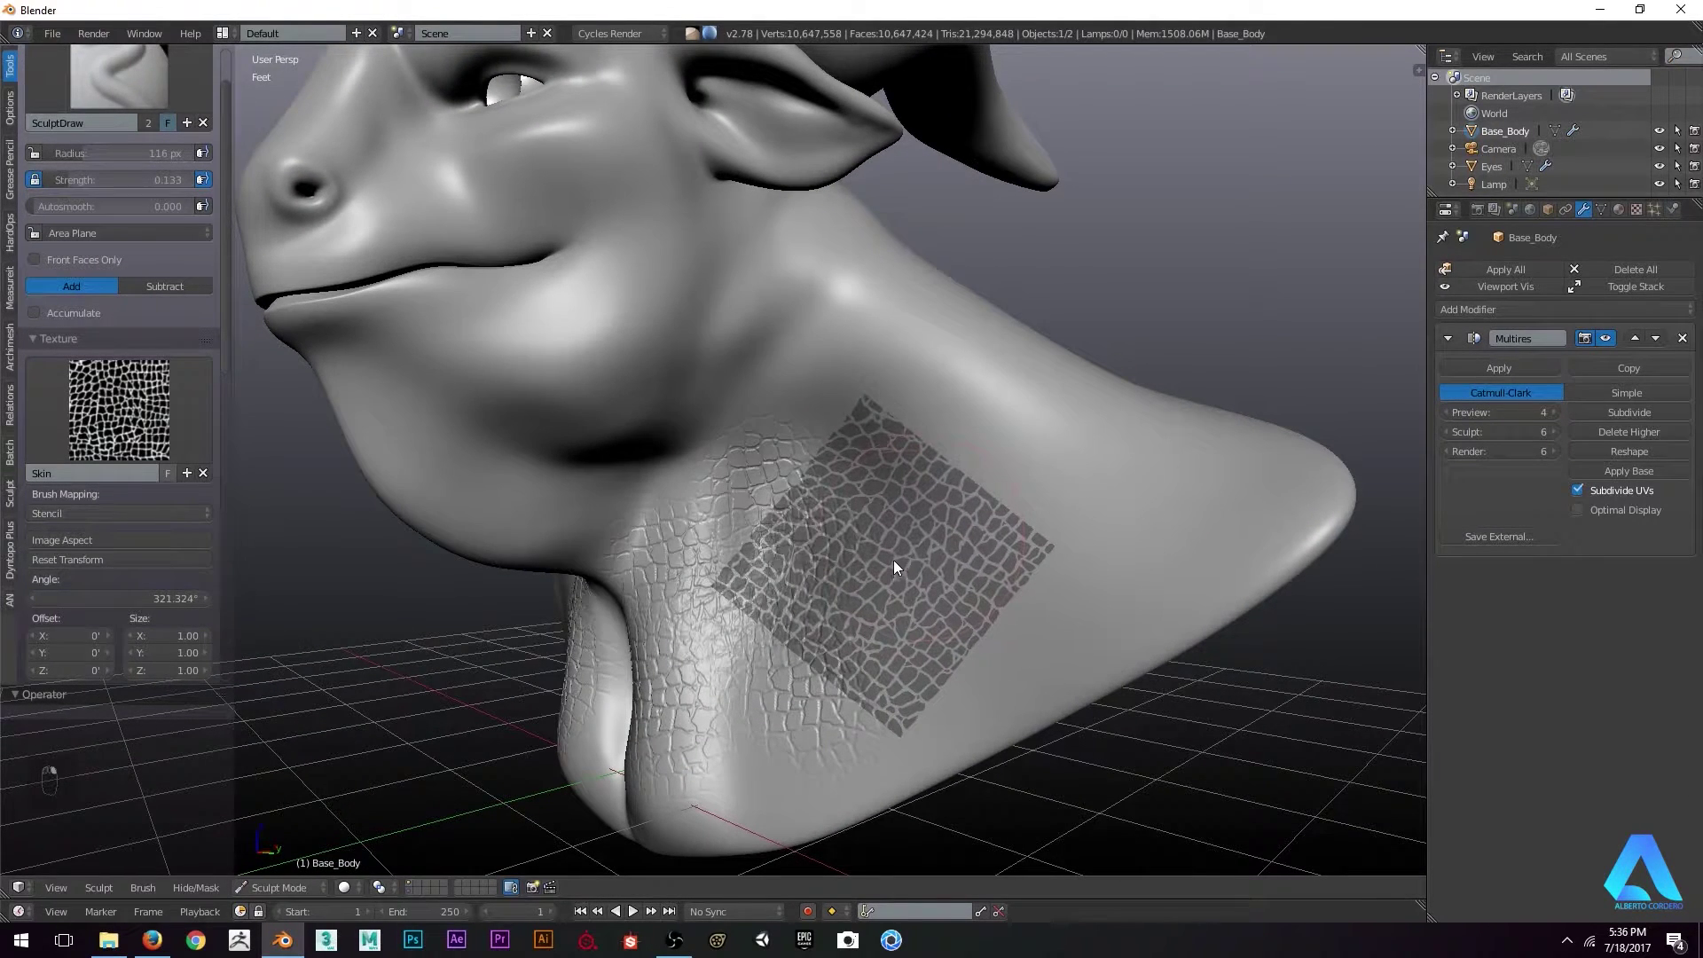
Sculpt the skin pattern through the rotated stencil across the side and upper part of the neck, then move the stencil aside
middle_click_drag(909, 572, 893, 560)
right_click_drag(876, 584, 853, 459)
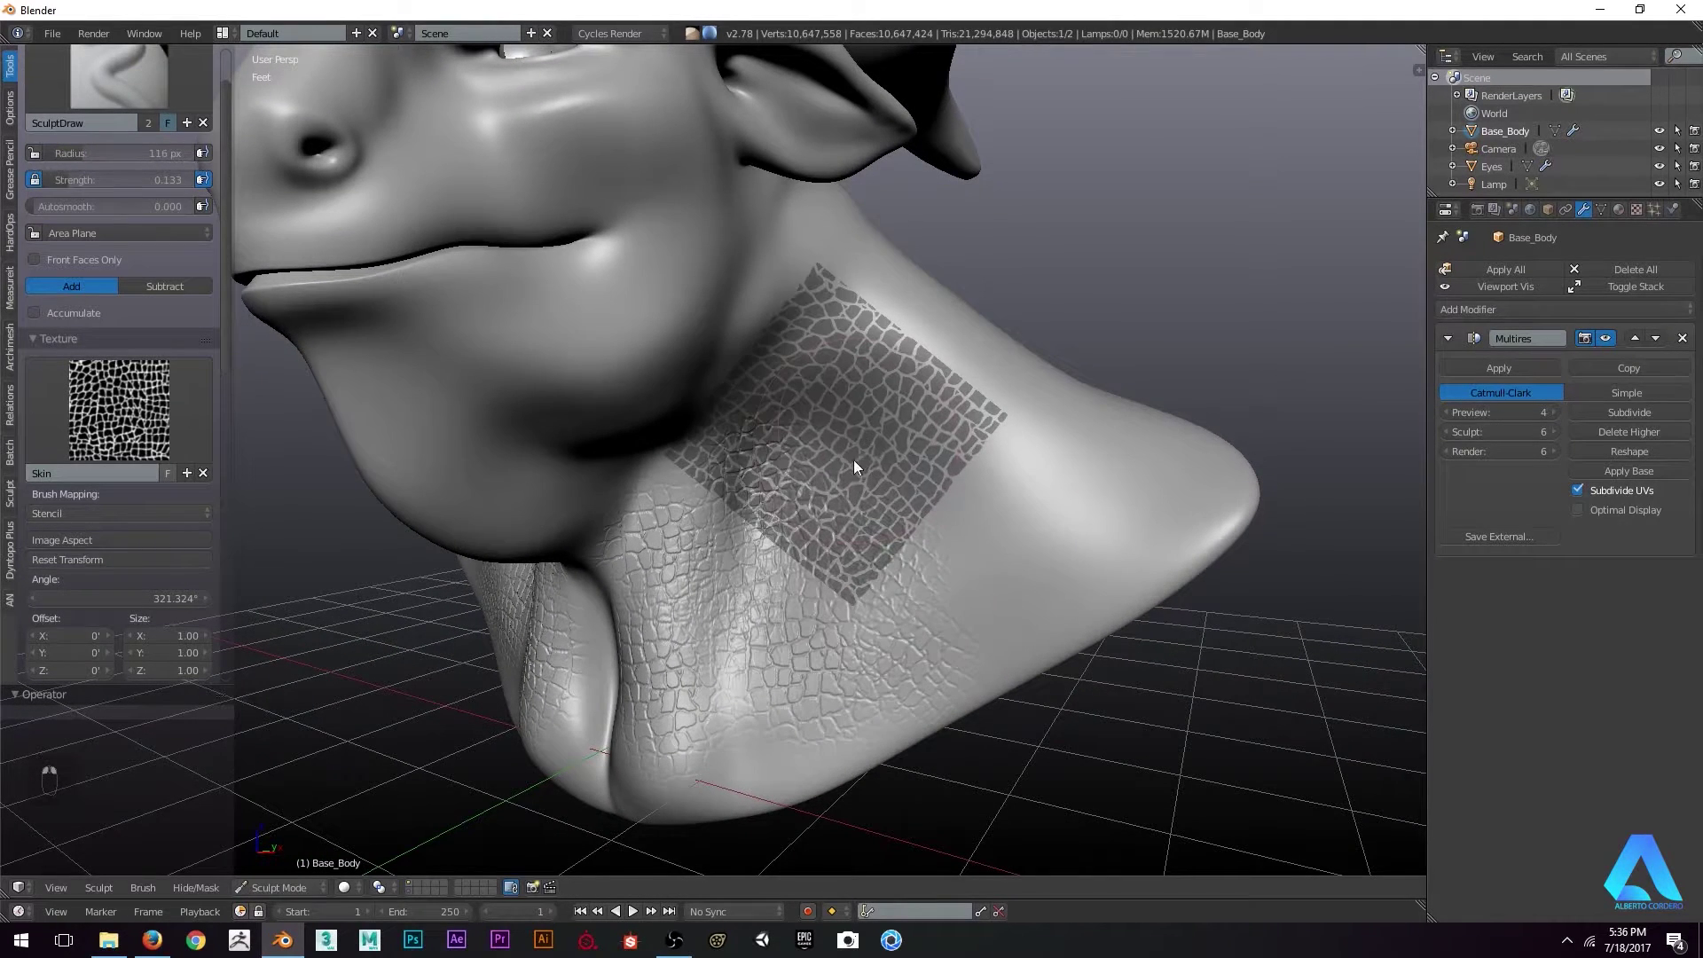
left_click_drag(859, 425, 830, 439)
right_click_drag(830, 438, 1214, 494)
mouse_move(803, 491)
middle_mouse_down()
mouse_move(885, 486)
mouse_move(817, 507)
middle_mouse_up()
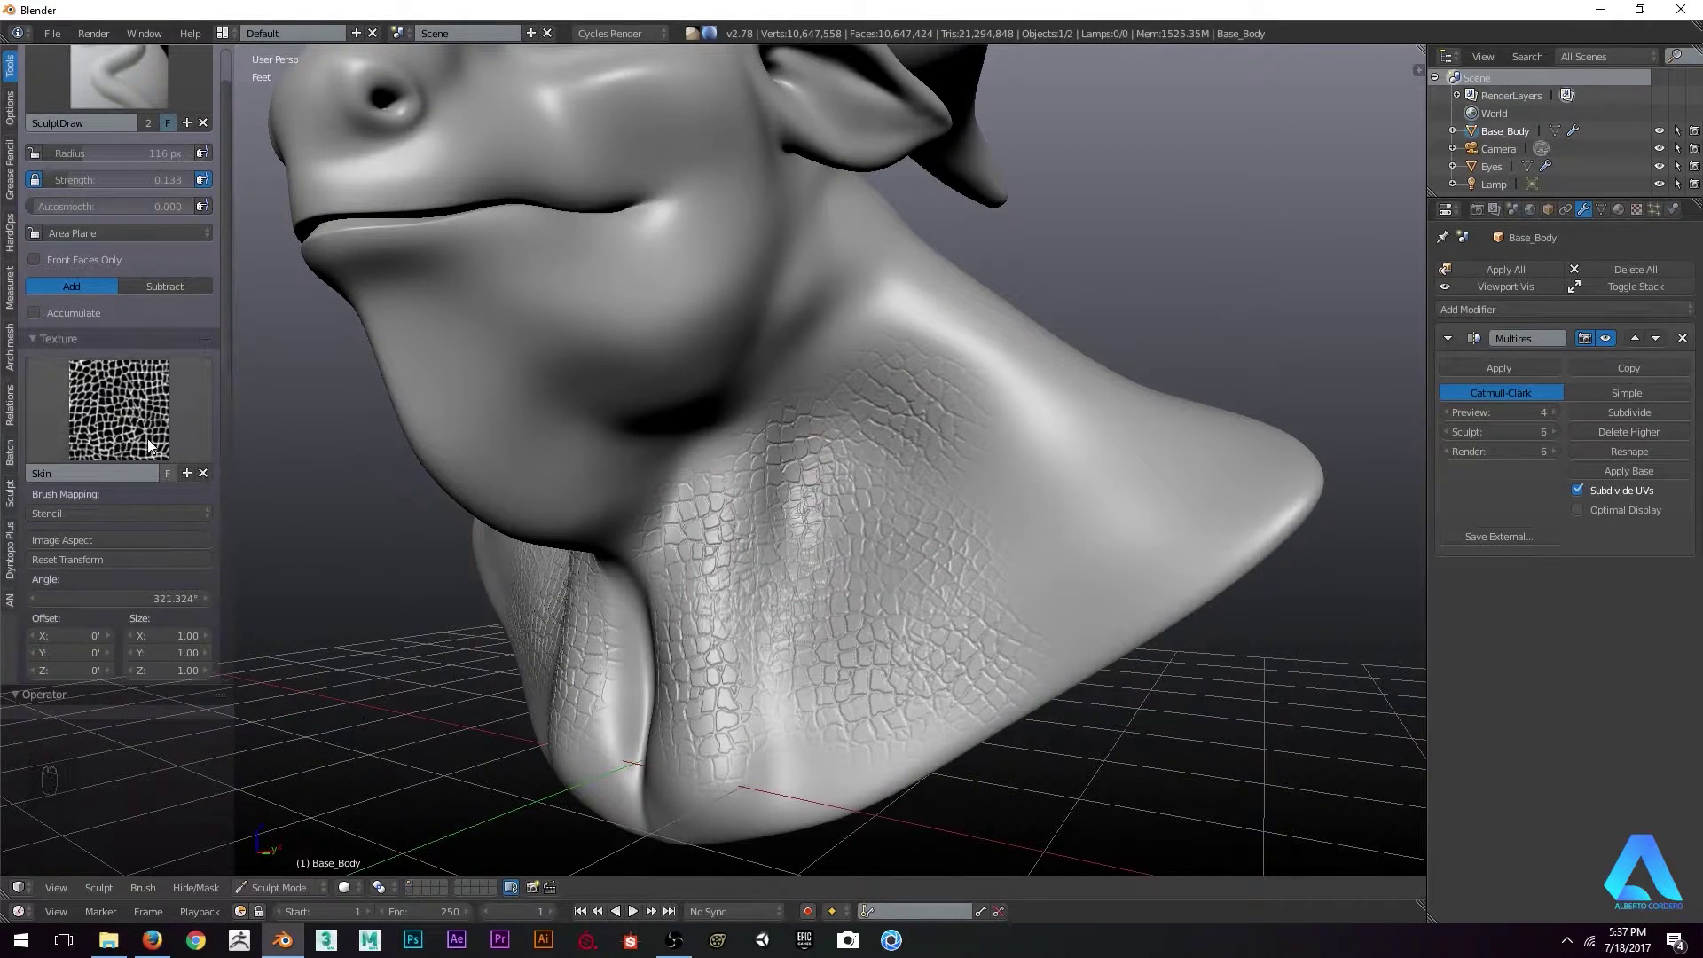
Create another texture for the SculptDraw brush and name it Skin2
left_click(187, 473)
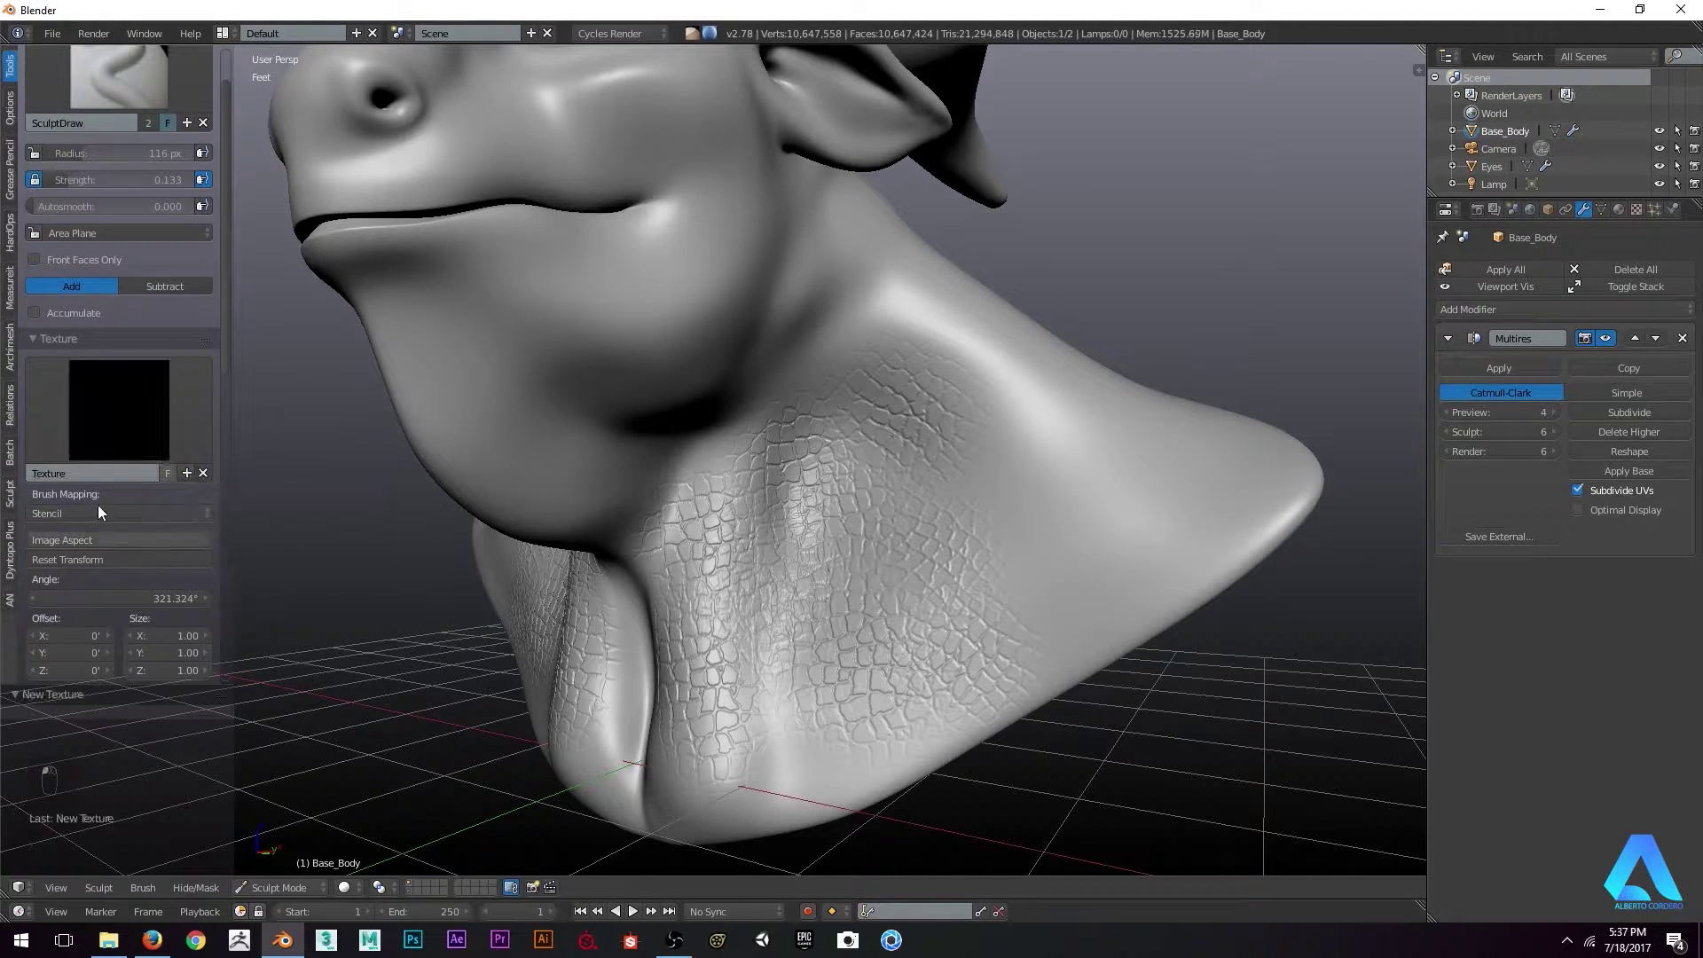
double_click(82, 478)
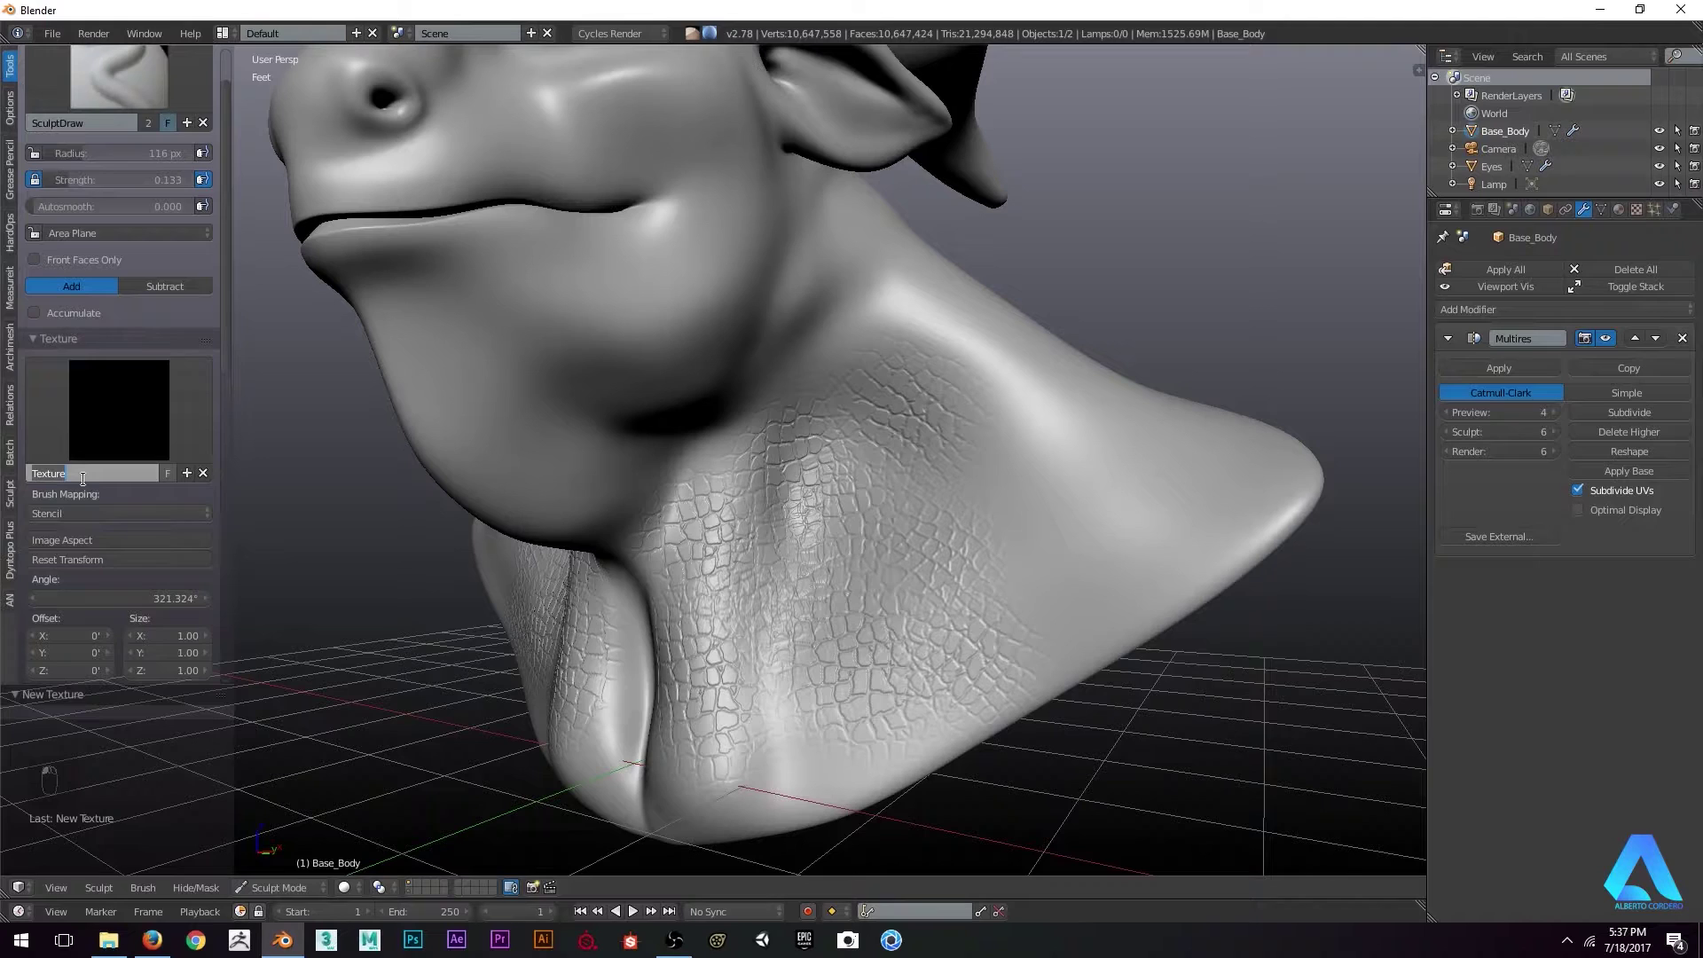
type("Skin2")
key("Return")
Show the texture properties of the brush's Skin2 texture and check the list of existing textures
left_click(1637, 211)
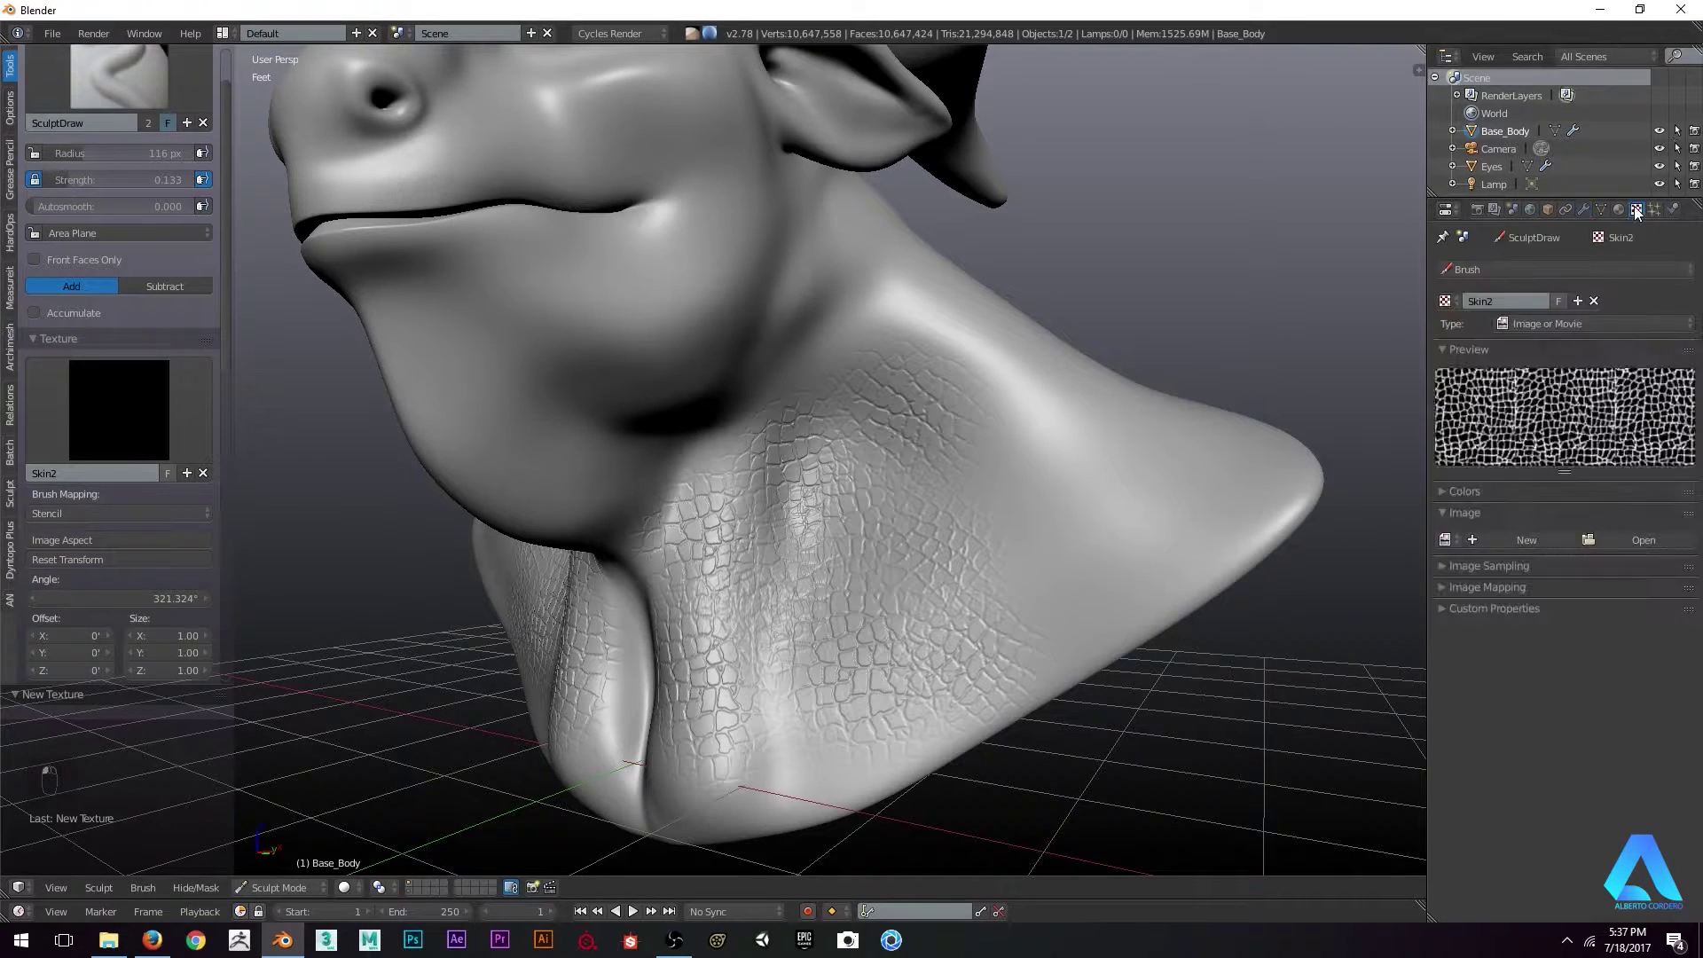
left_click(1446, 301)
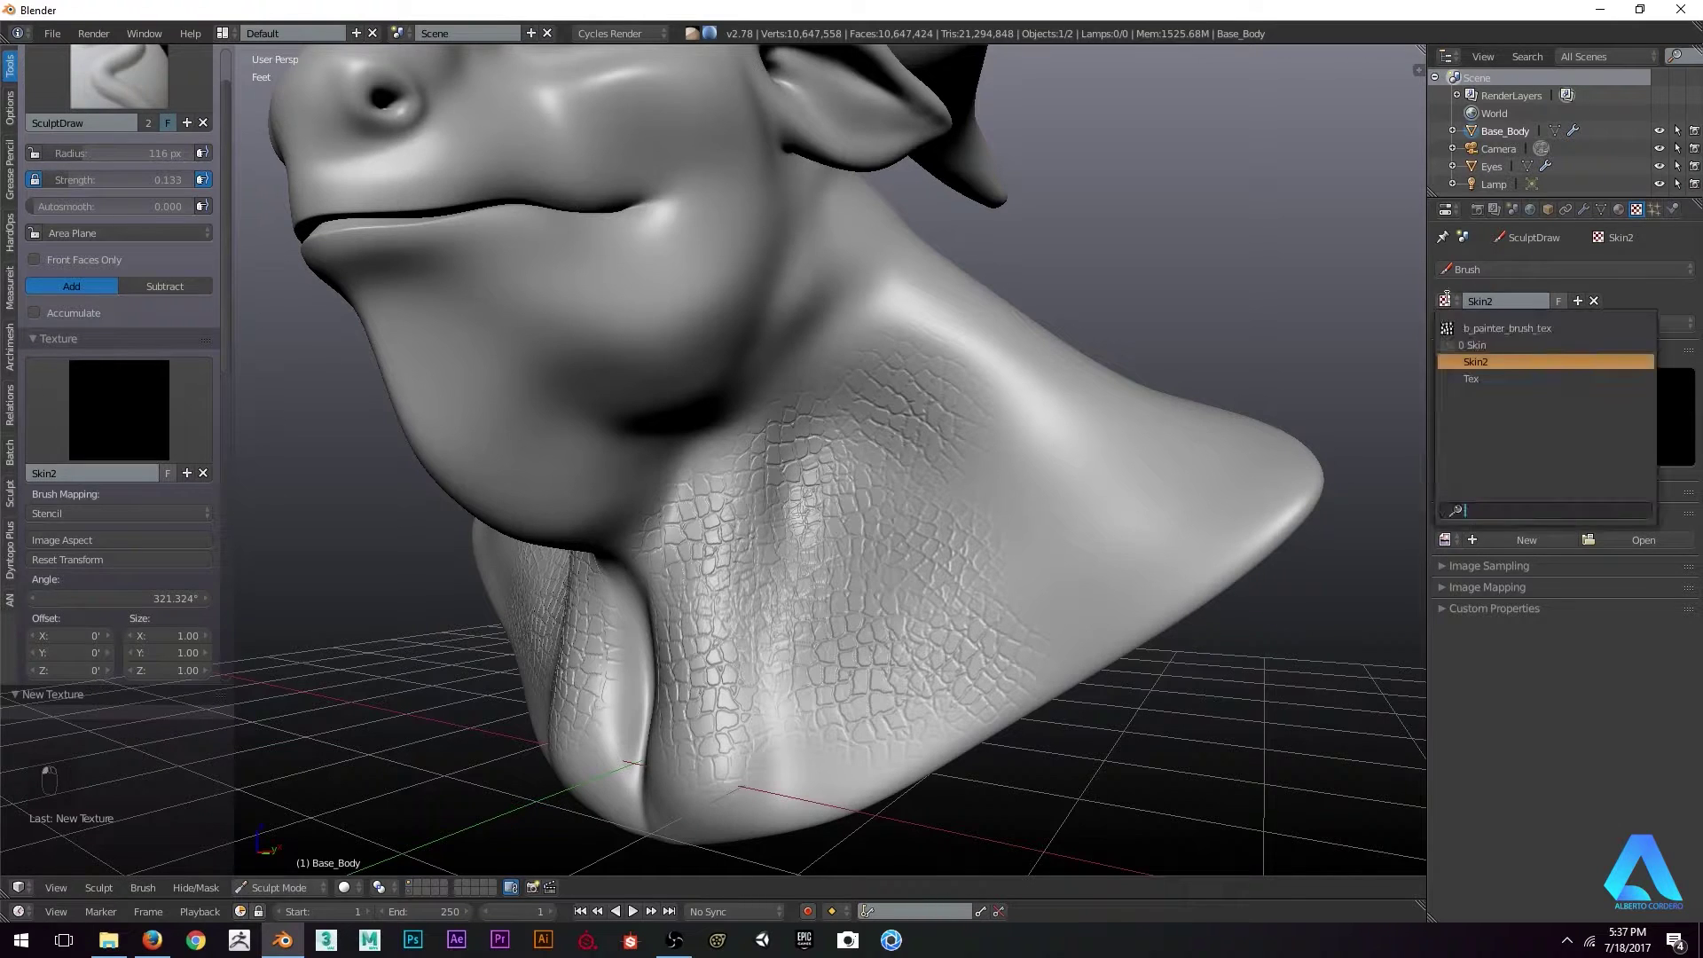
left_click(1642, 292)
left_click(1496, 272)
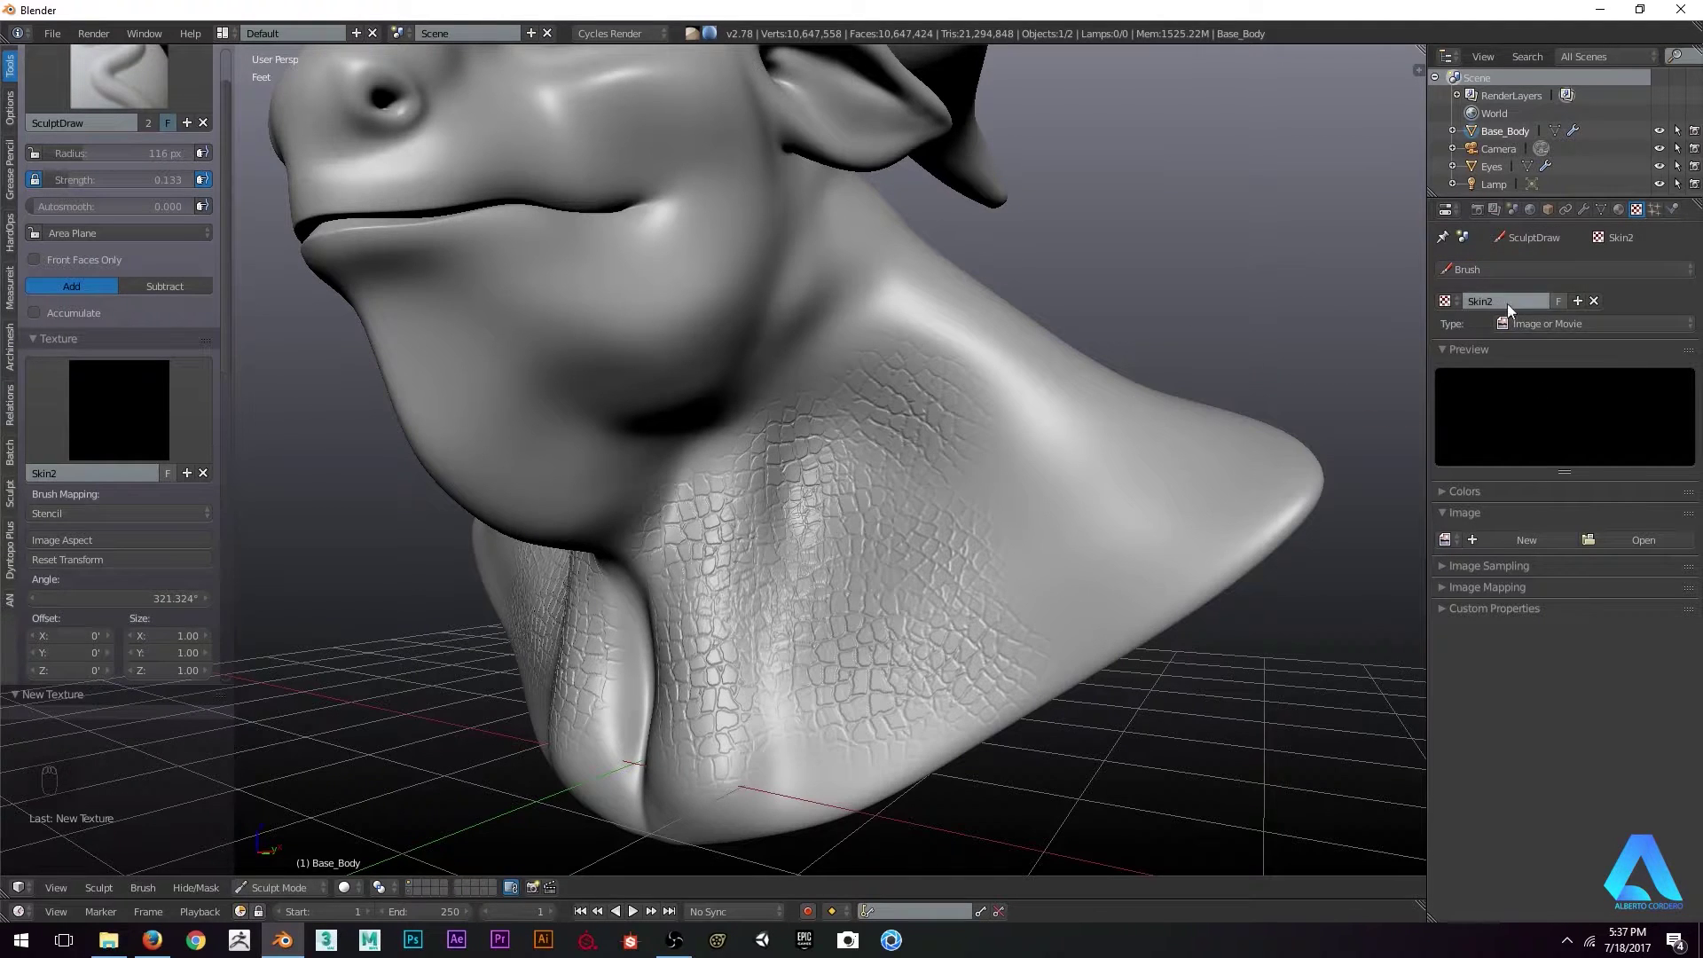
Load the image shutterstock_389909407.jpg from the Alphas folder on the Desktop into the Skin2 texture
left_click(1588, 538)
left_click(52, 275)
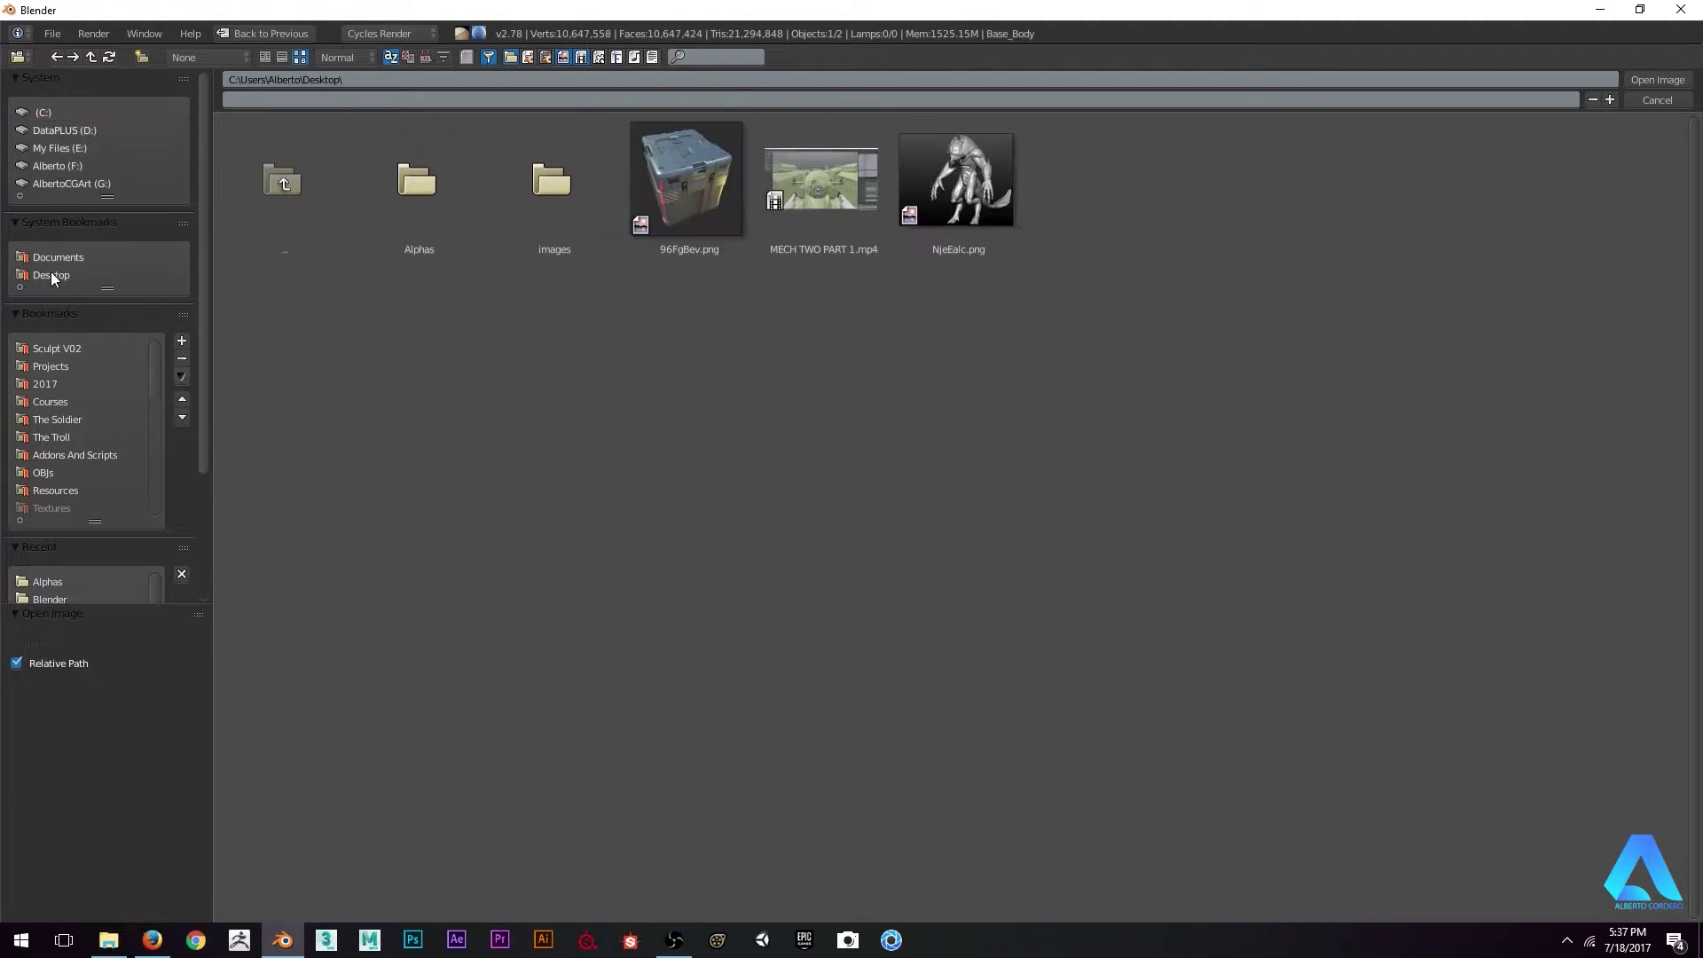
double_click(417, 186)
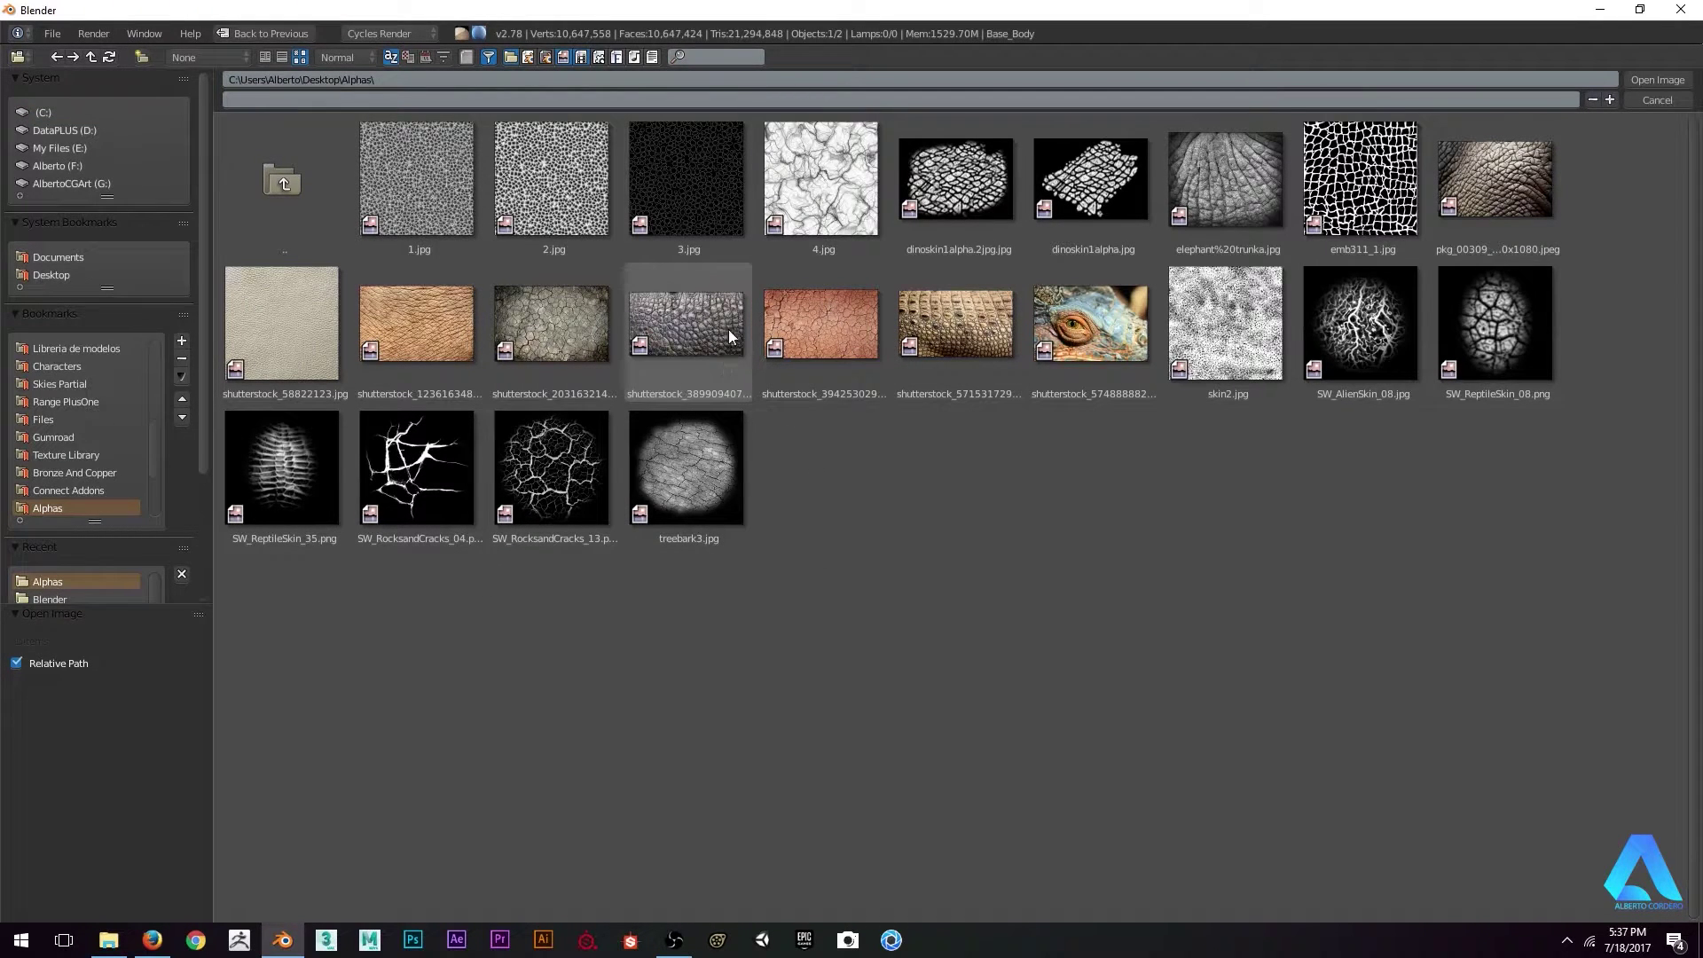
left_click(696, 322)
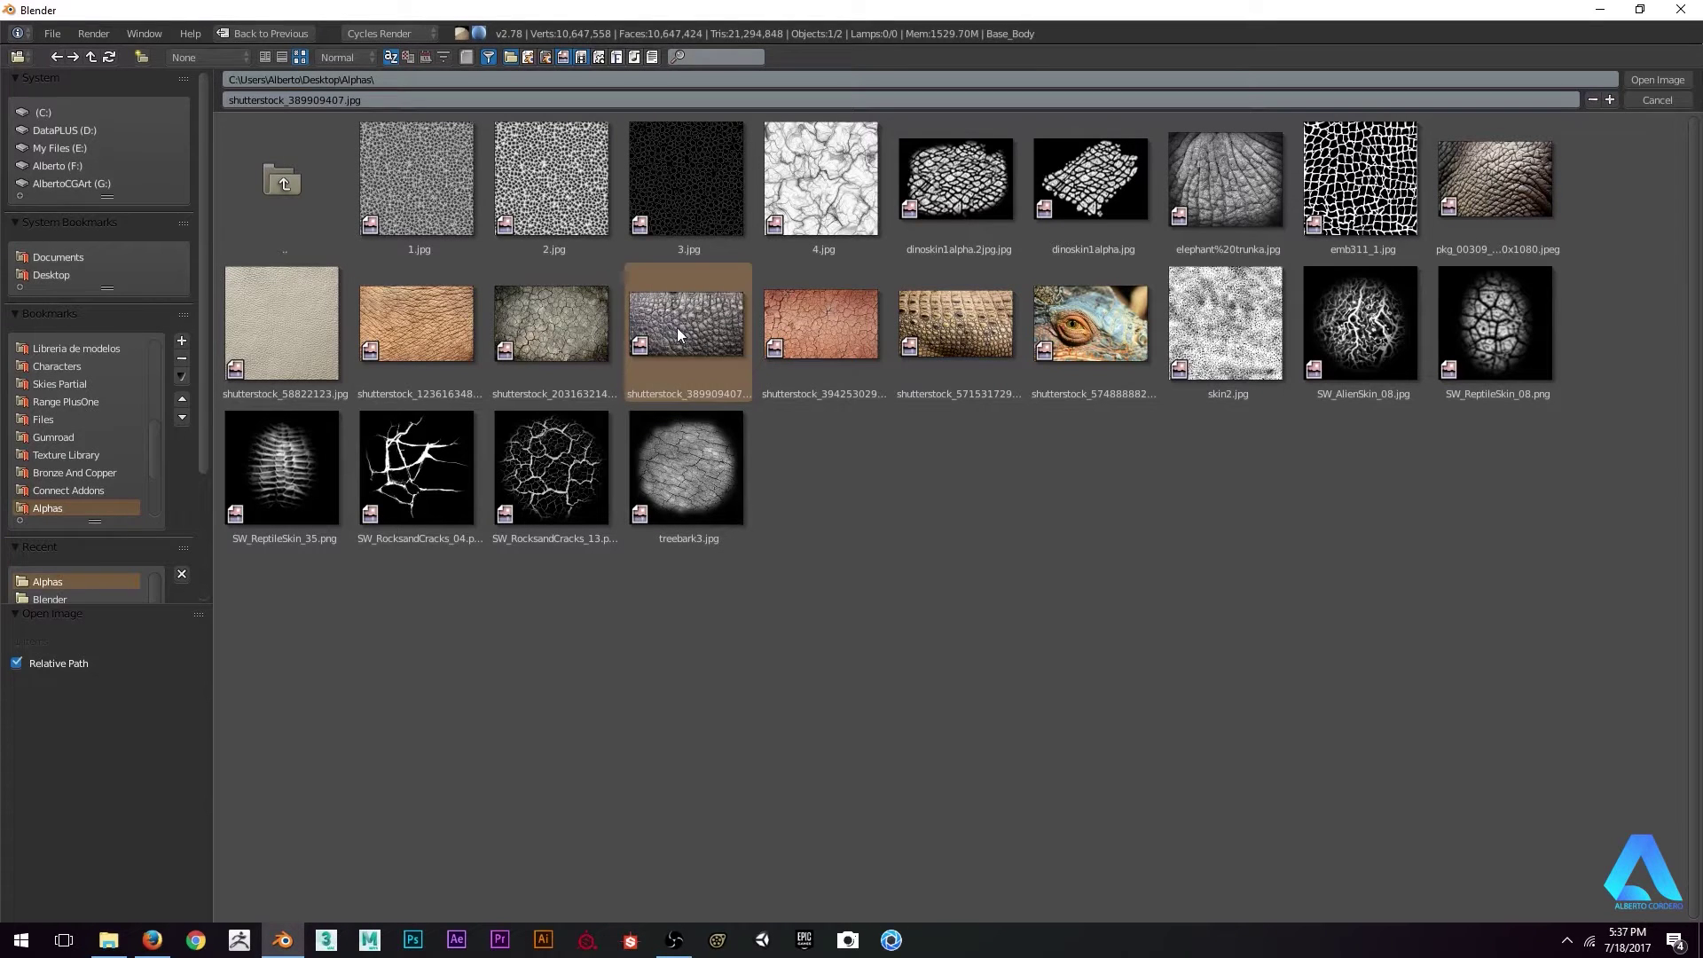
left_click(1658, 79)
Rotate the stencil to 8.344° over the side of the neck and sculpt a first patch of the new skin pattern
right_click_drag(1139, 498, 1022, 496)
mouse_move(1022, 496)
middle_mouse_down()
mouse_move(1077, 509)
mouse_move(1045, 485)
middle_mouse_up()
right_click_drag(1045, 484, 914, 481)
mouse_move(1013, 529)
right_mouse_down("ctrl")
mouse_move(1040, 525)
mouse_move(1061, 472)
mouse_move(1098, 470)
mouse_move(1003, 497)
mouse_move(1022, 496)
right_mouse_up("ctrl")
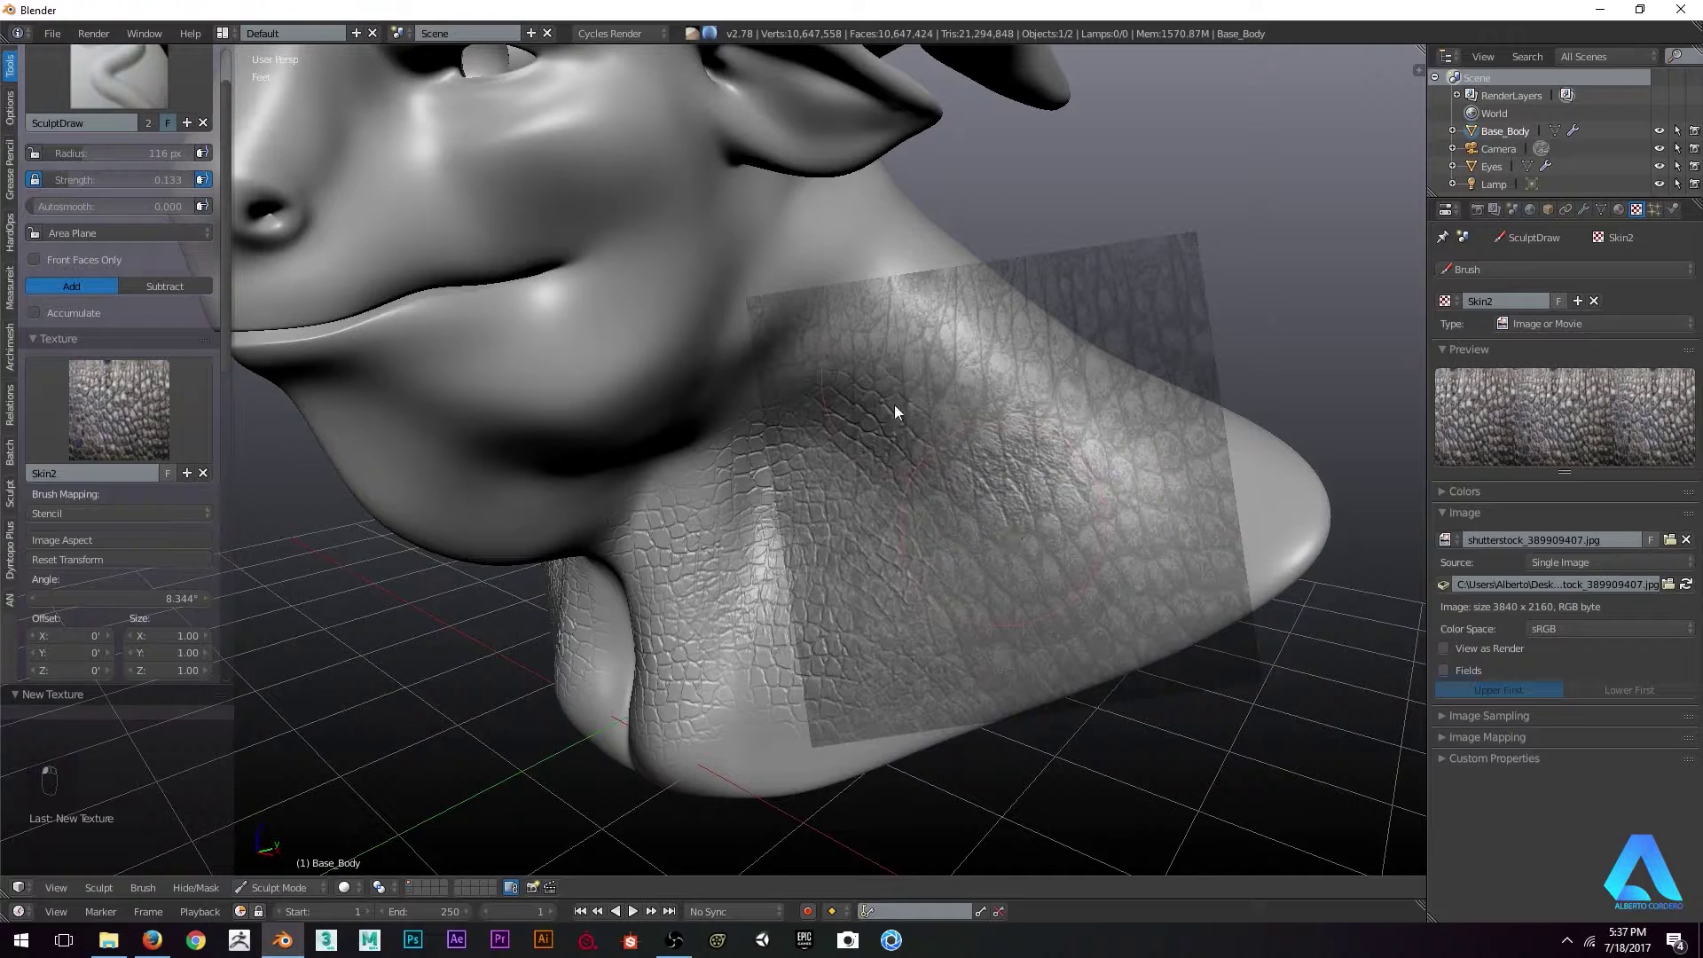
Extend the skin pattern toward the shoulder and realign the stencil to 358.519° over it
right_click_drag(967, 547, 1407, 475)
middle_click_drag(983, 559, 935, 560)
right_click_drag(1242, 471, 991, 552)
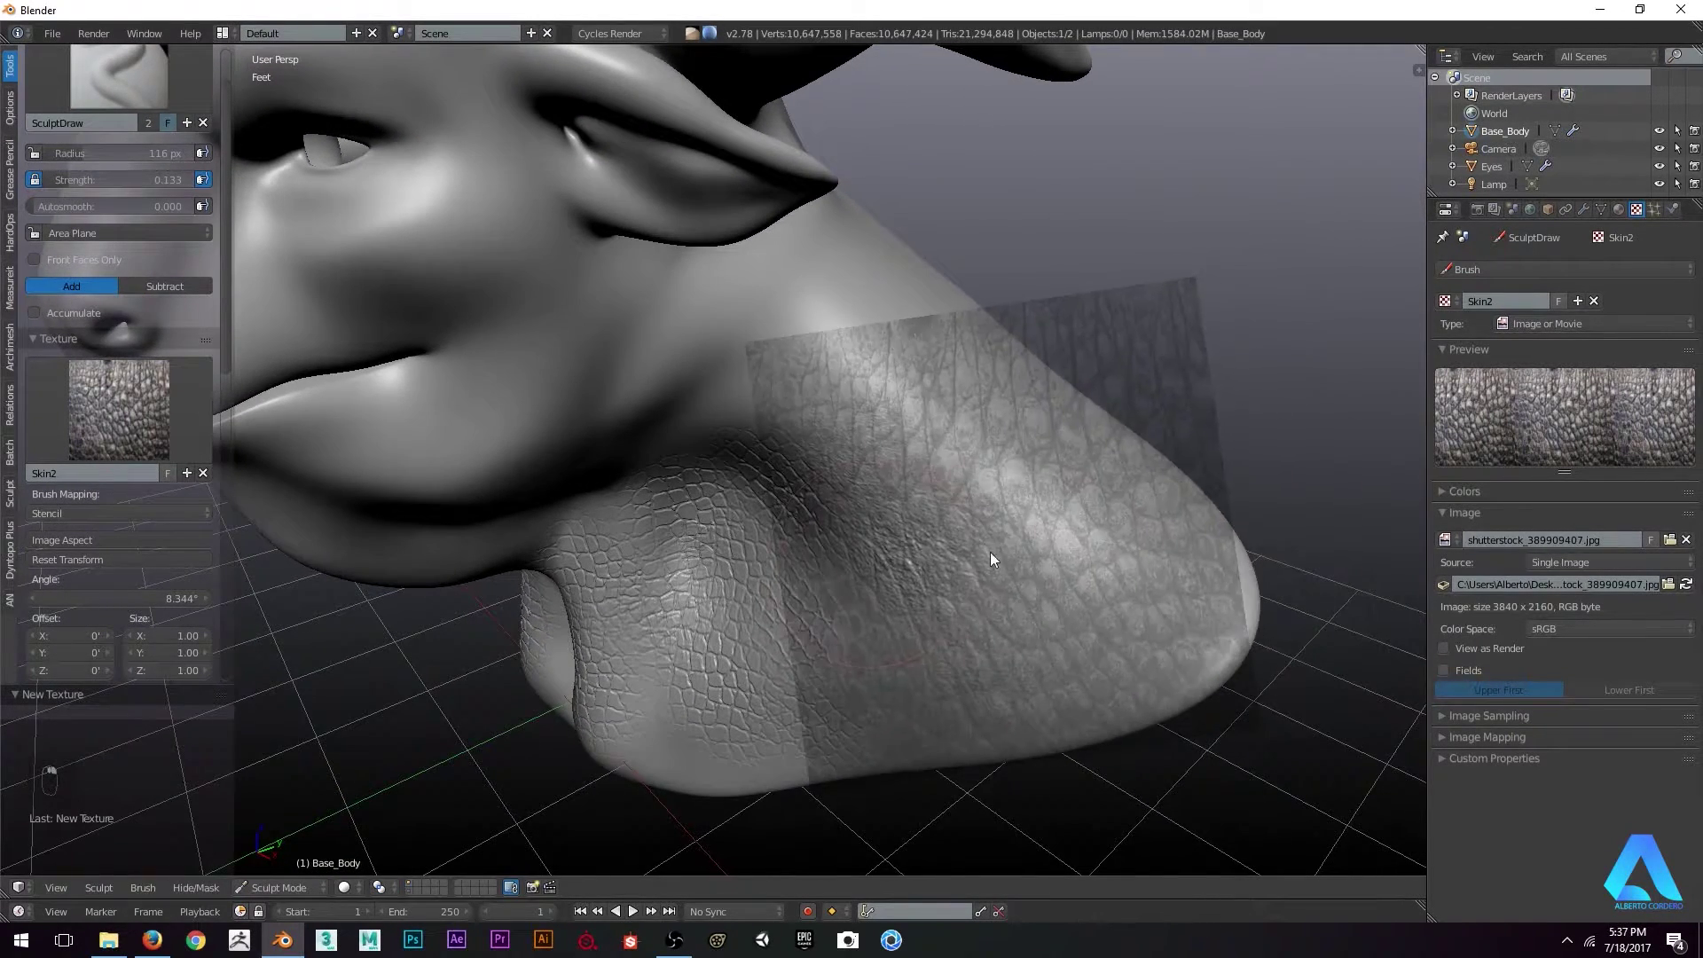
right_click_drag(1158, 536, 1079, 569, "shift")
middle_click_drag(1079, 569, 1033, 518)
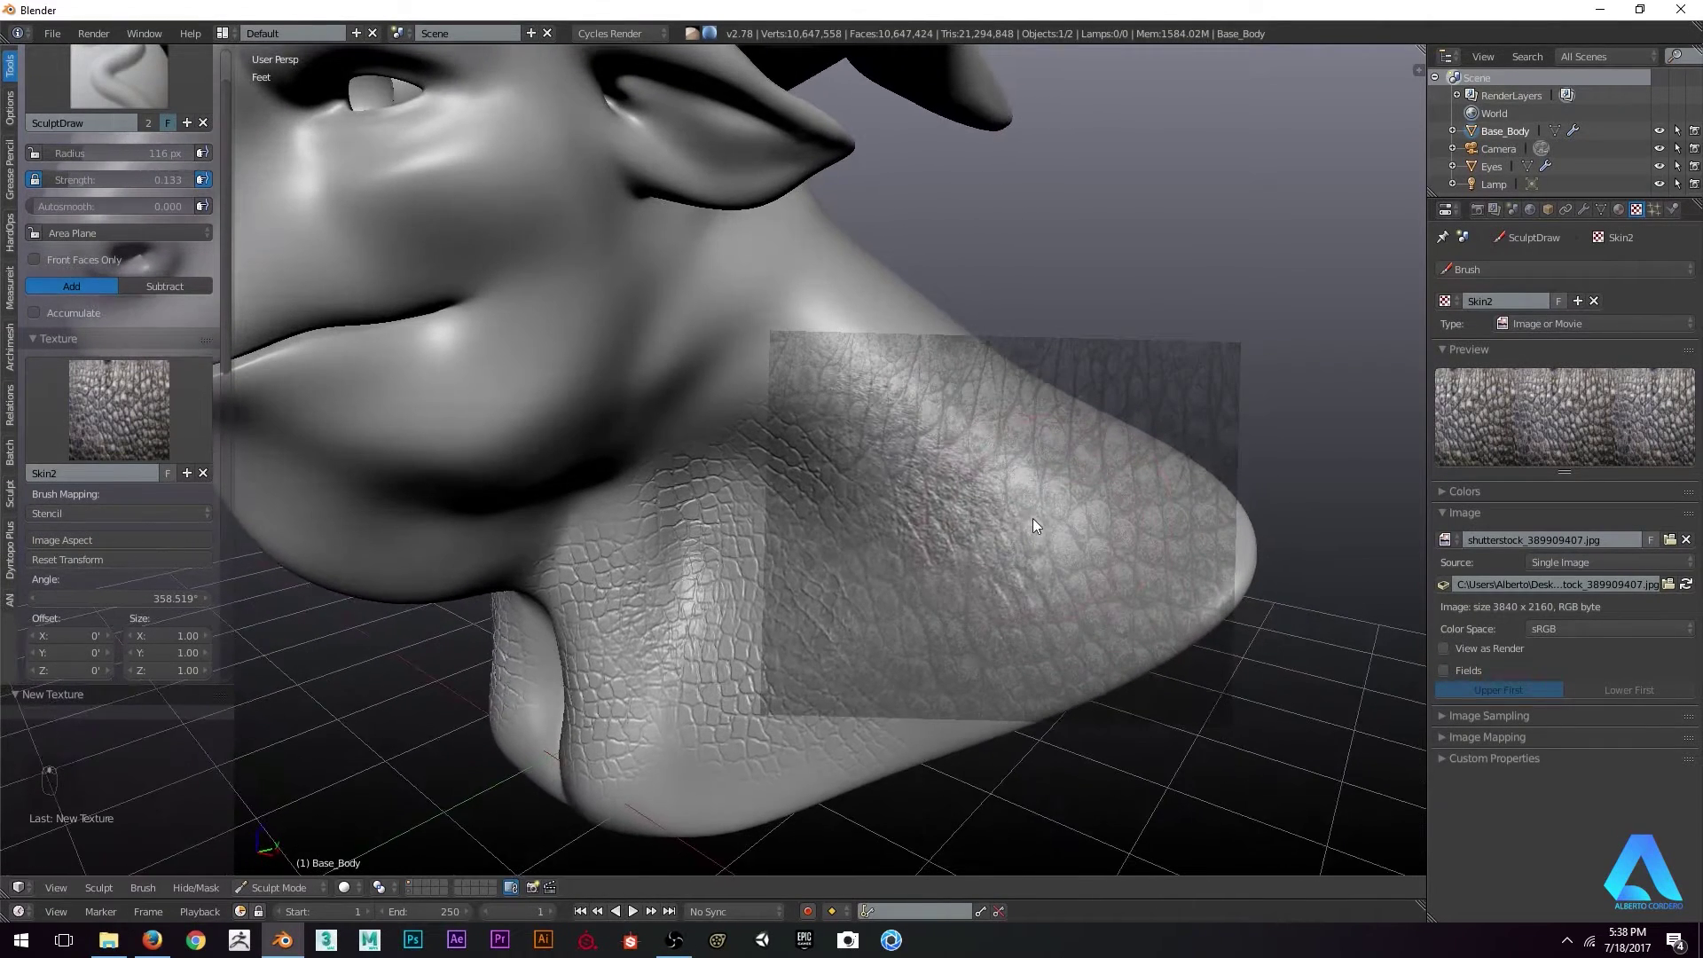
Sculpt the skin pattern through the stencil across the shoulder and its upper slope
middle_click_drag(1041, 605, 970, 474)
middle_click_drag(1110, 635, 1056, 504)
right_click_drag(1056, 504, 1051, 612, "ctrl")
middle_click_drag(1050, 612, 1019, 637)
right_click_drag(1019, 631, 942, 443)
Move the stencil aside to check the shoulder, then rotate it to 301.821° over the side of the neck
right_click_drag(960, 516, 1353, 470)
middle_click_drag(879, 514, 943, 491)
right_click_drag(1195, 429, 721, 517)
right_click_drag(974, 532, 826, 558, "ctrl")
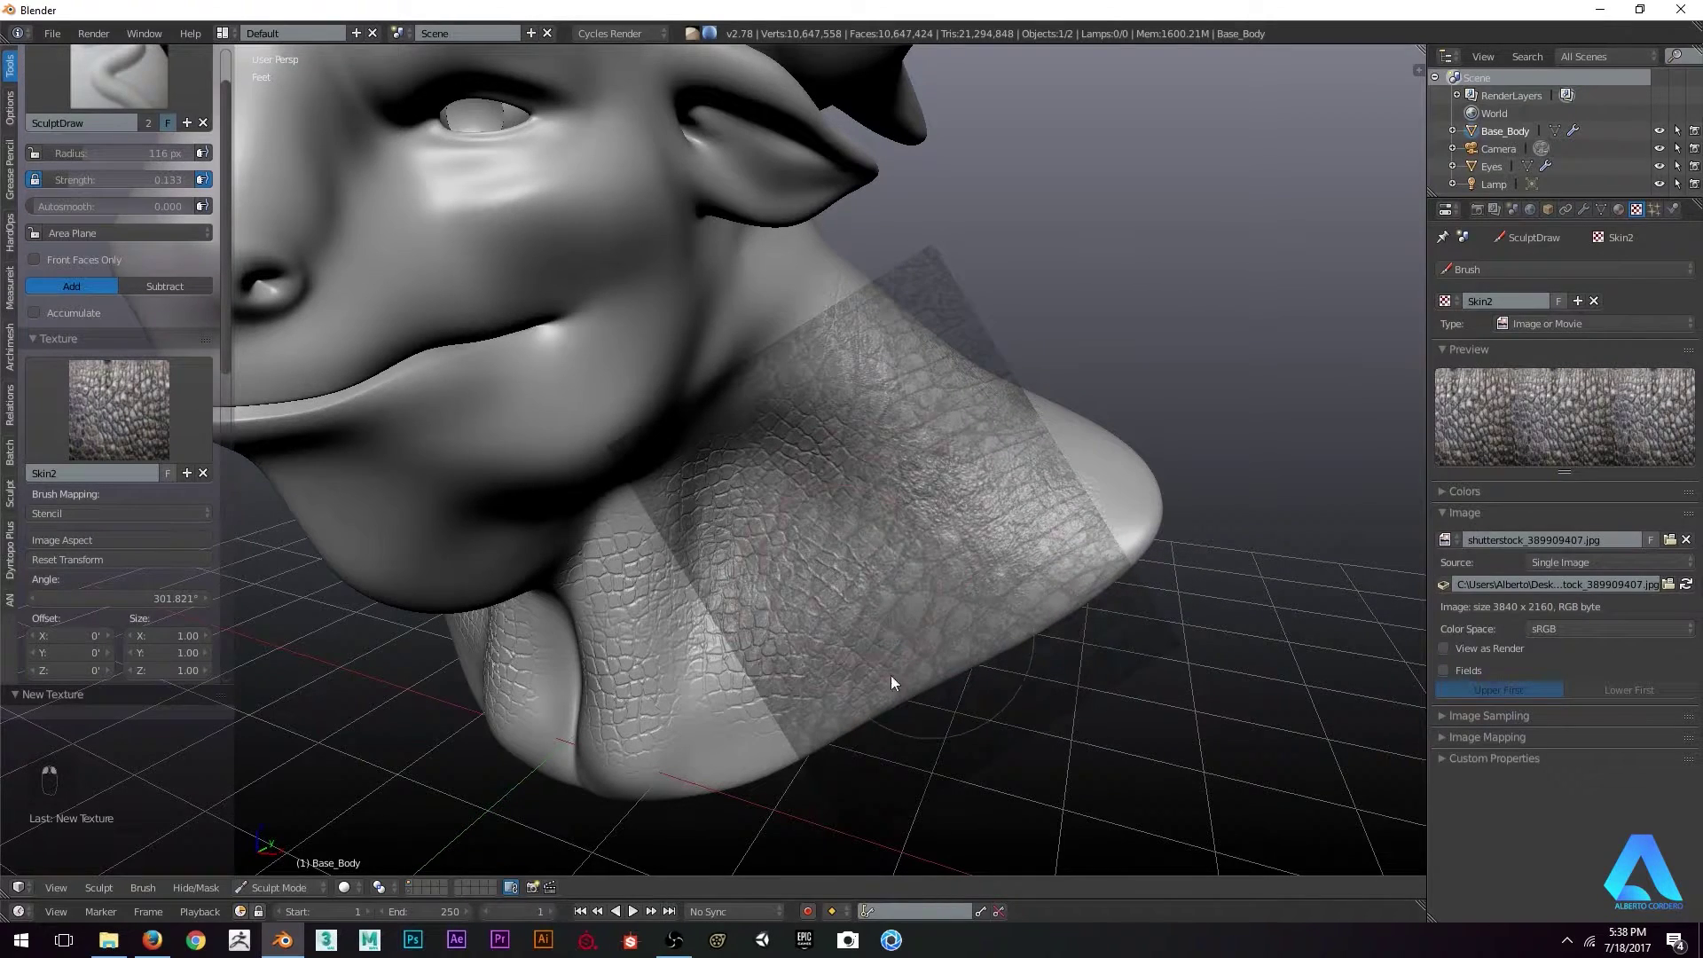
Sculpt fine skin detail through the rotated stencil over the existing scales on the front and side of the neck
scroll(886, 513, "up", 1)
middle_click_drag(885, 508, 805, 565)
right_click_drag(827, 571, 816, 665)
middle_click_drag(811, 657, 784, 546)
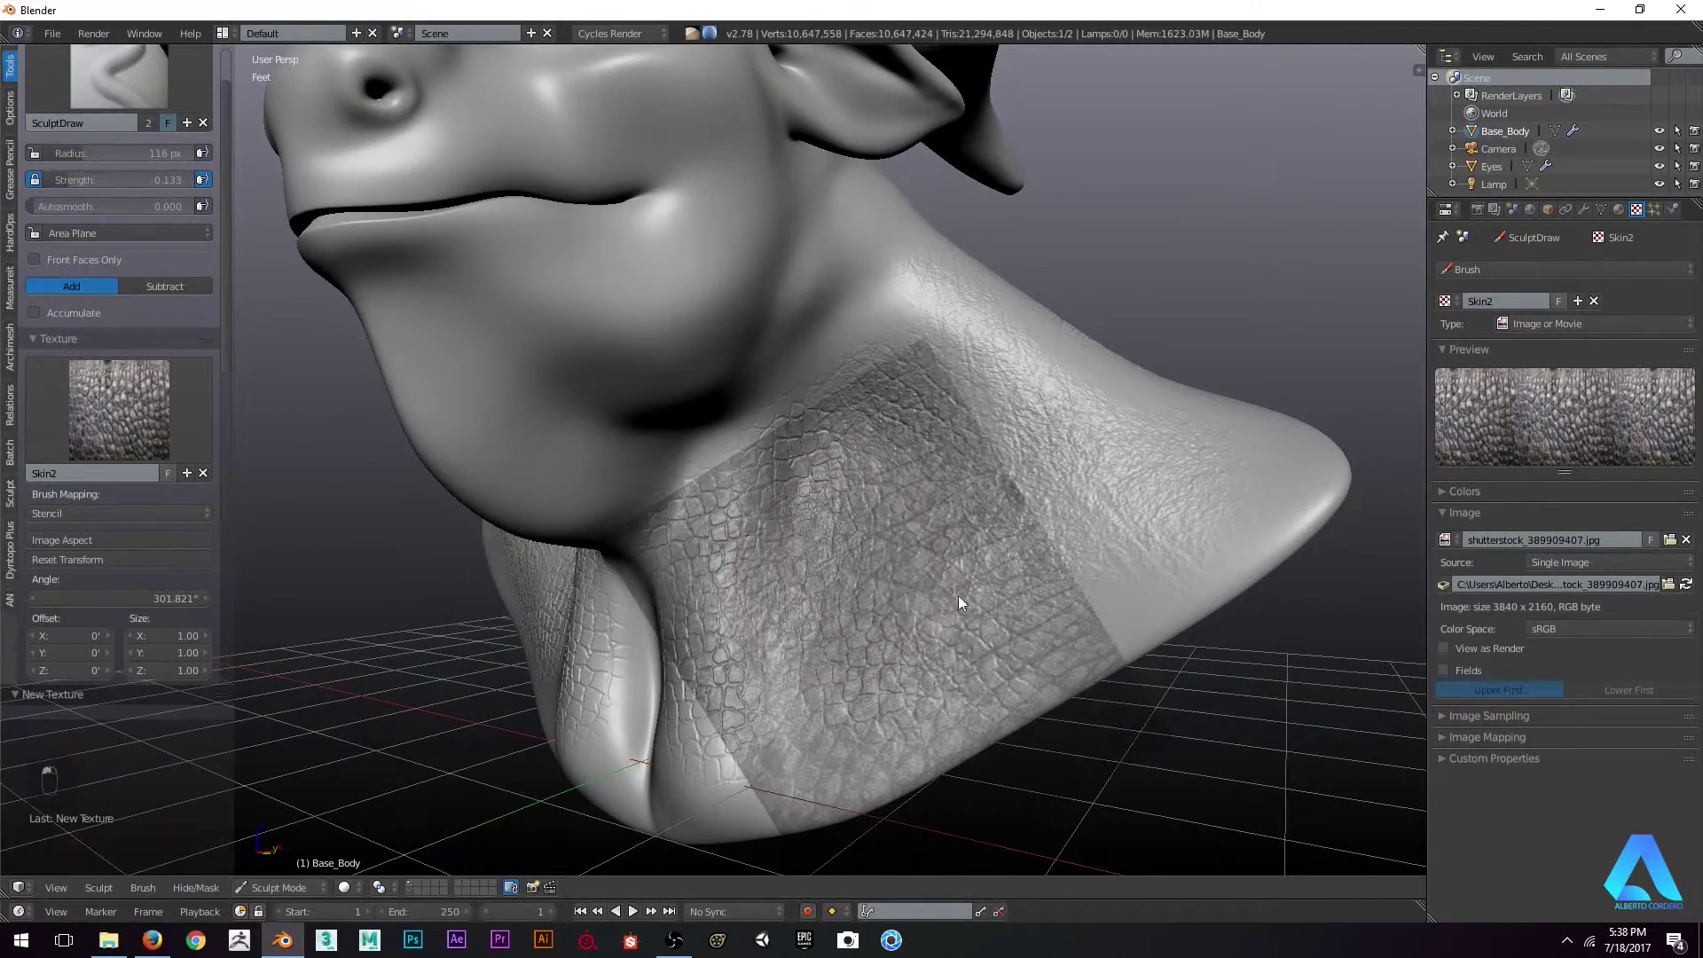
right_click_drag(946, 465, 1190, 530)
middle_click_drag(1190, 531, 879, 624)
Place the stencil over the upper neck below the horn, sculpt the skin pattern there, and move the stencil off the bust
right_click_drag(1052, 584, 694, 549)
right_click_drag(919, 638, 891, 557)
middle_click_drag(890, 557, 743, 608)
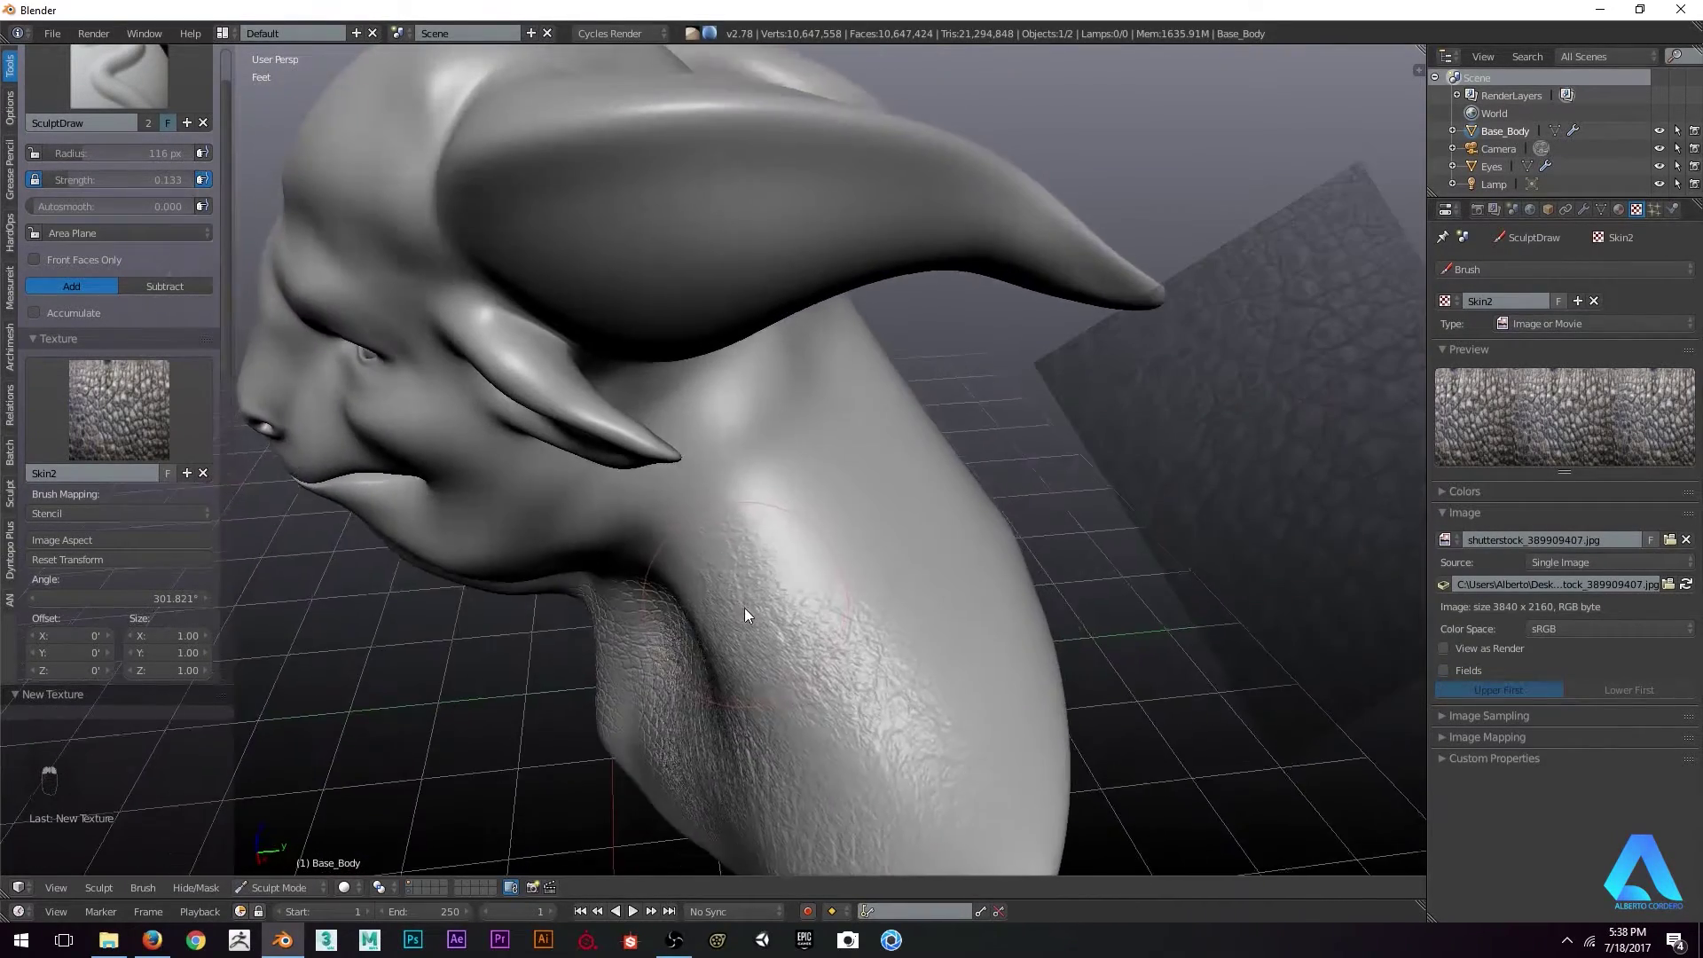
right_click_drag(918, 556, 806, 548)
left_click_drag(806, 557, 807, 471)
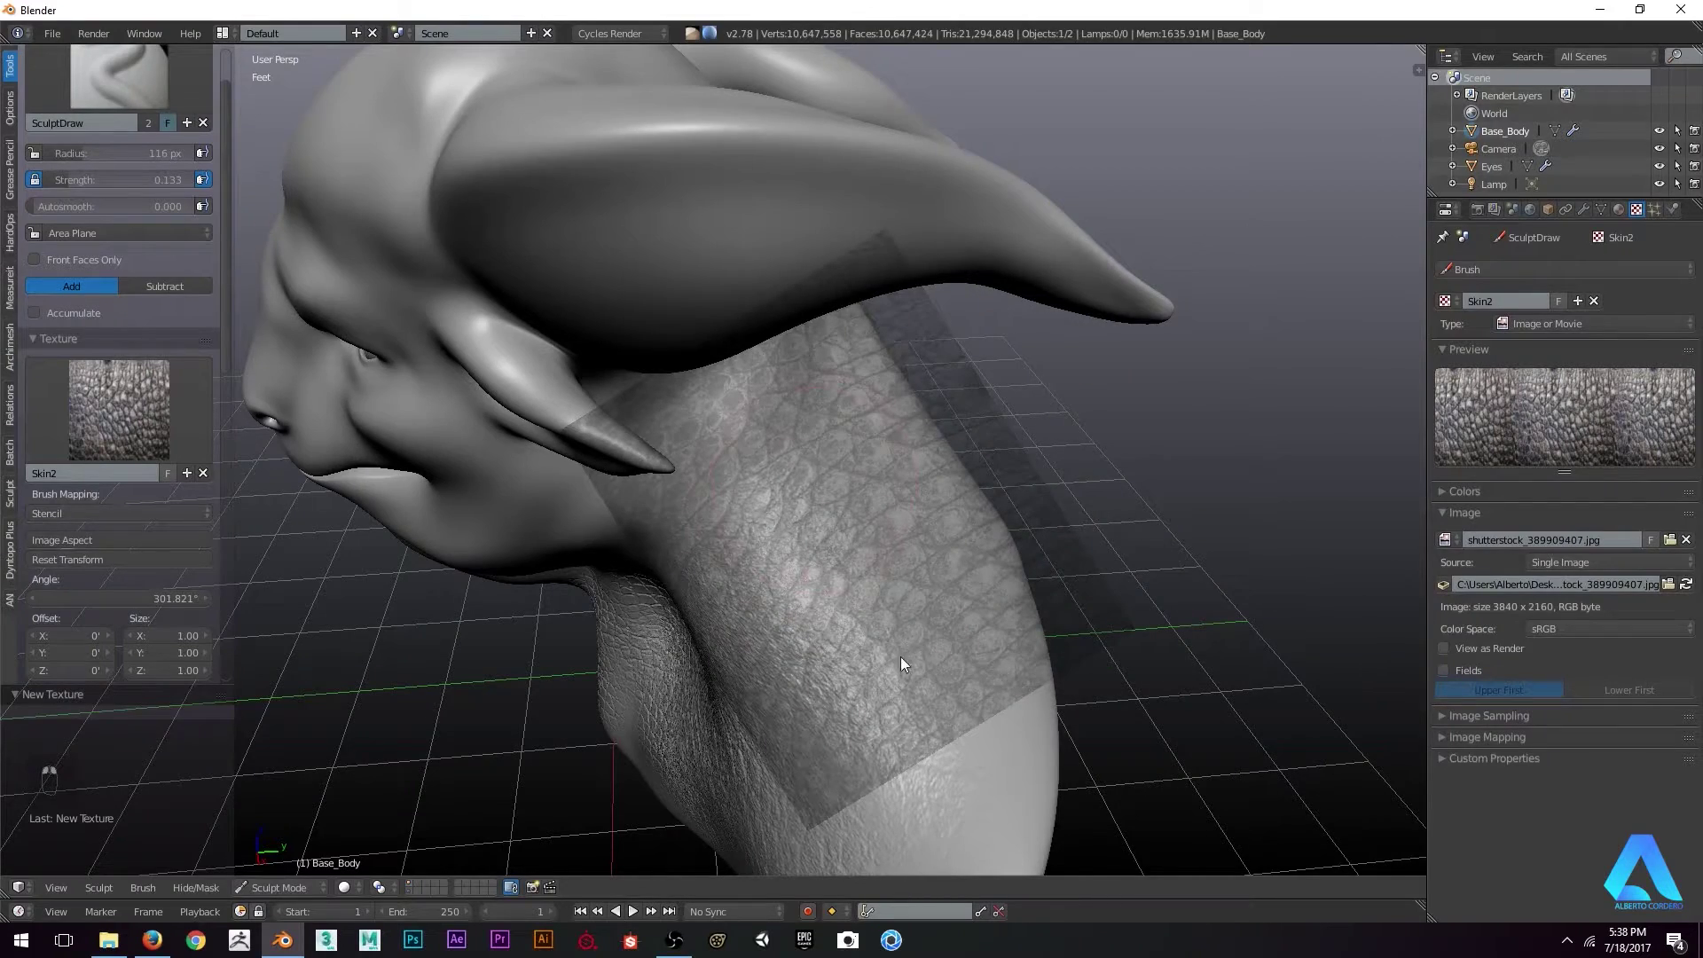
right_click_drag(902, 666, 1268, 529)
middle_click_drag(1269, 529, 778, 590)
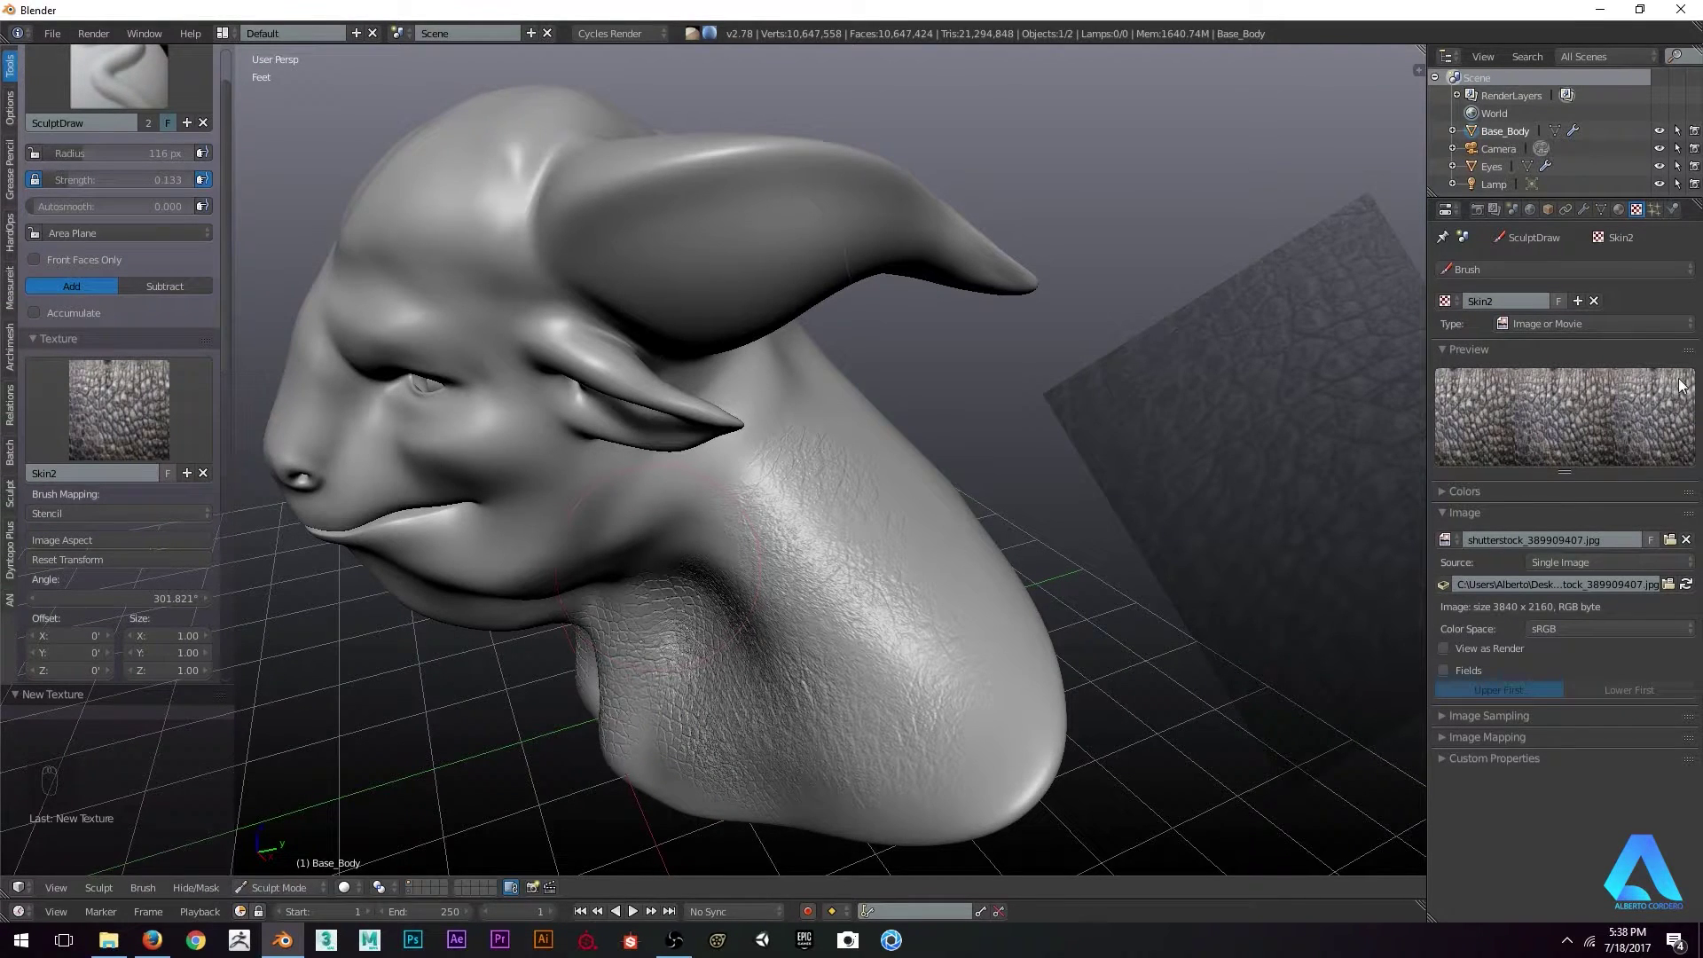
Replace the Skin2 image with shutterstock_571531729.jpg and rotate the stencil to 284.385° over the back of the neck
left_click(1670, 539)
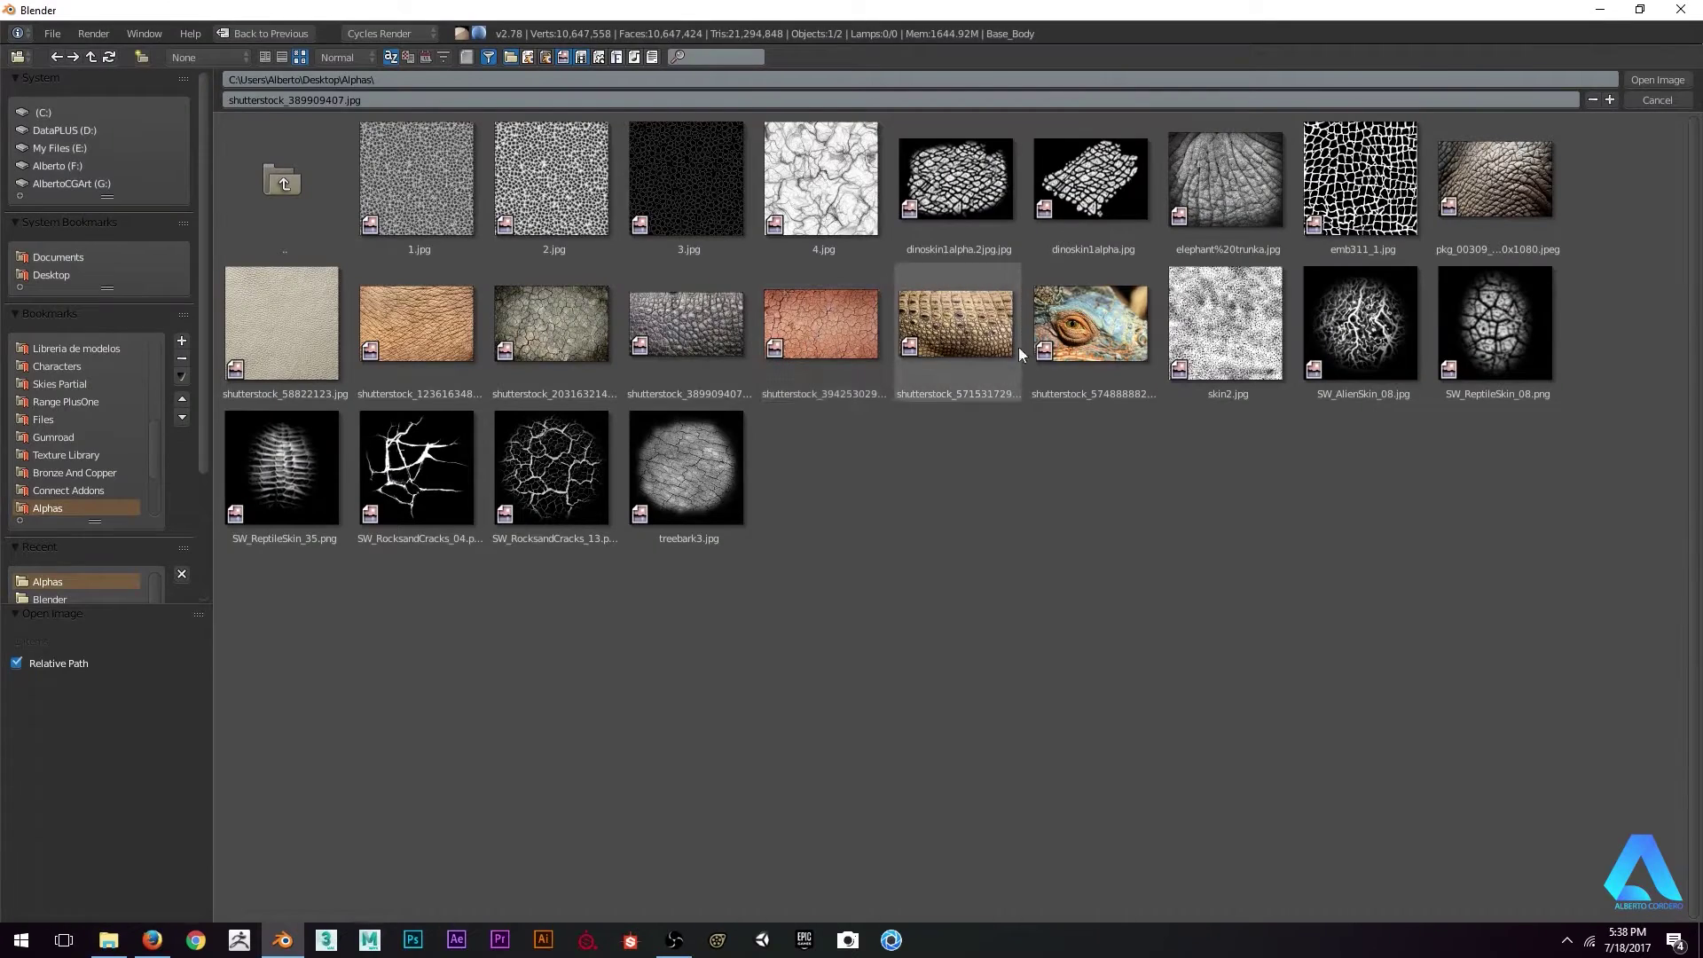
double_click(951, 318)
mouse_move(1066, 460)
middle_mouse_down()
mouse_move(734, 471)
mouse_move(807, 473)
middle_mouse_up()
mouse_move(1147, 486)
right_mouse_down()
mouse_move(892, 557)
mouse_move(998, 540)
mouse_move(985, 417)
mouse_move(905, 621)
mouse_move(1015, 539)
right_mouse_up()
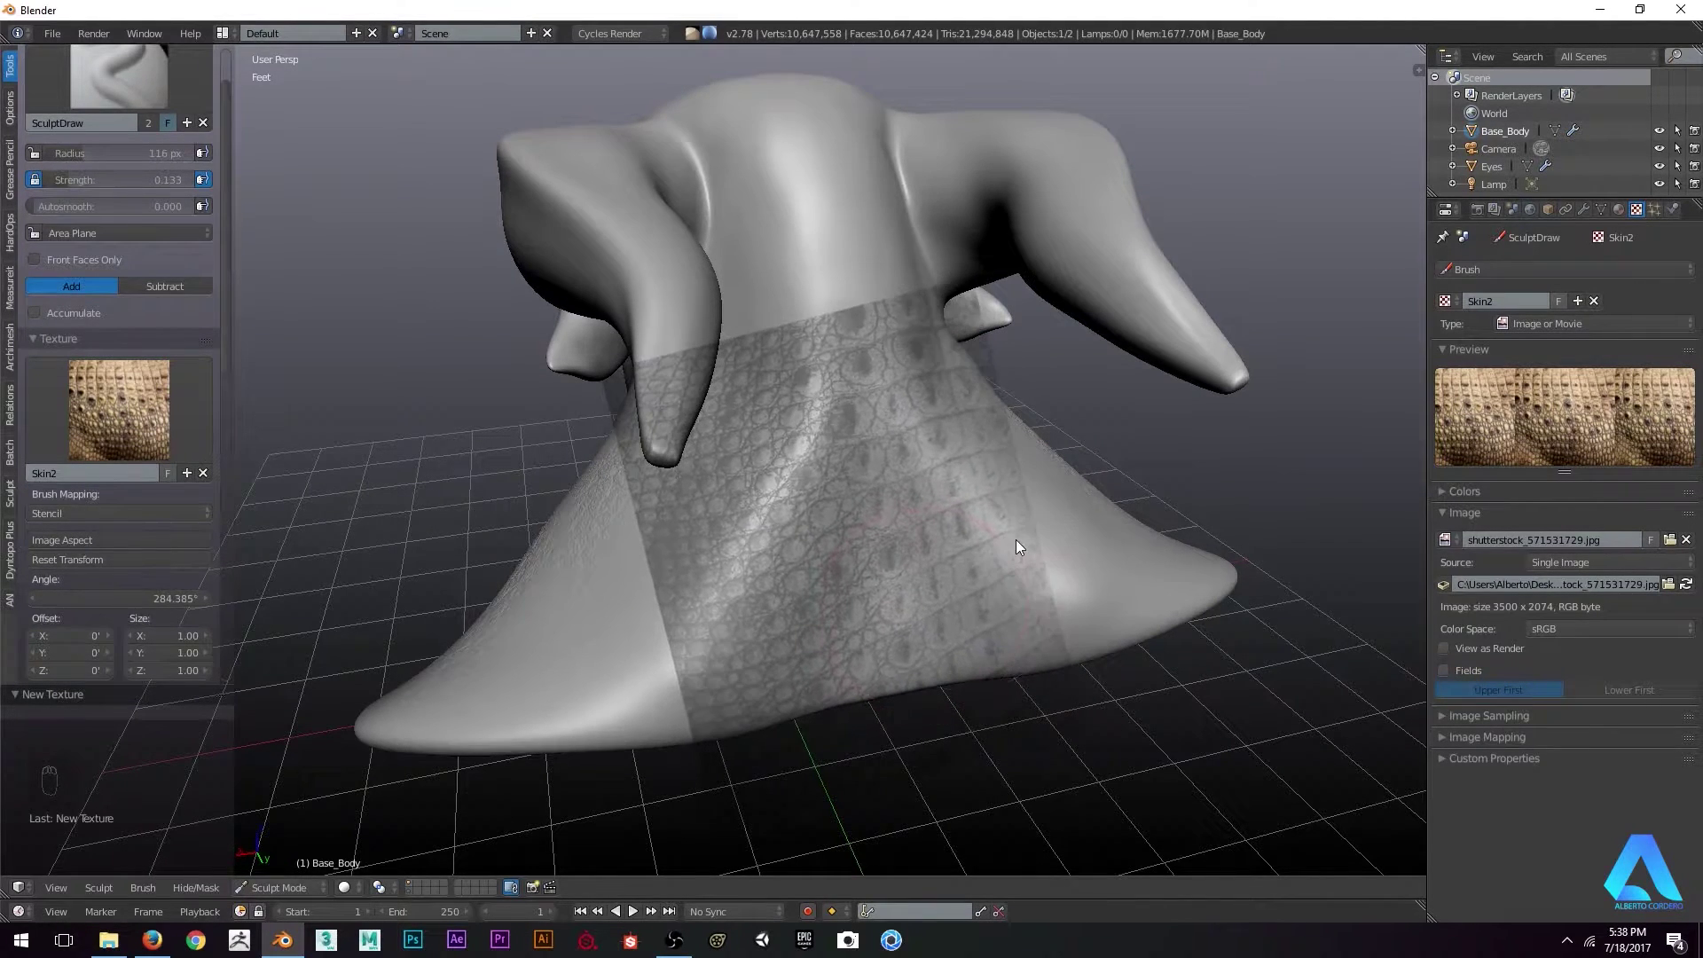
Sculpt crocodile scales onto the back of the neck and rotate the stencil to 273.245° along the spine
middle_click_drag(817, 515, 756, 517)
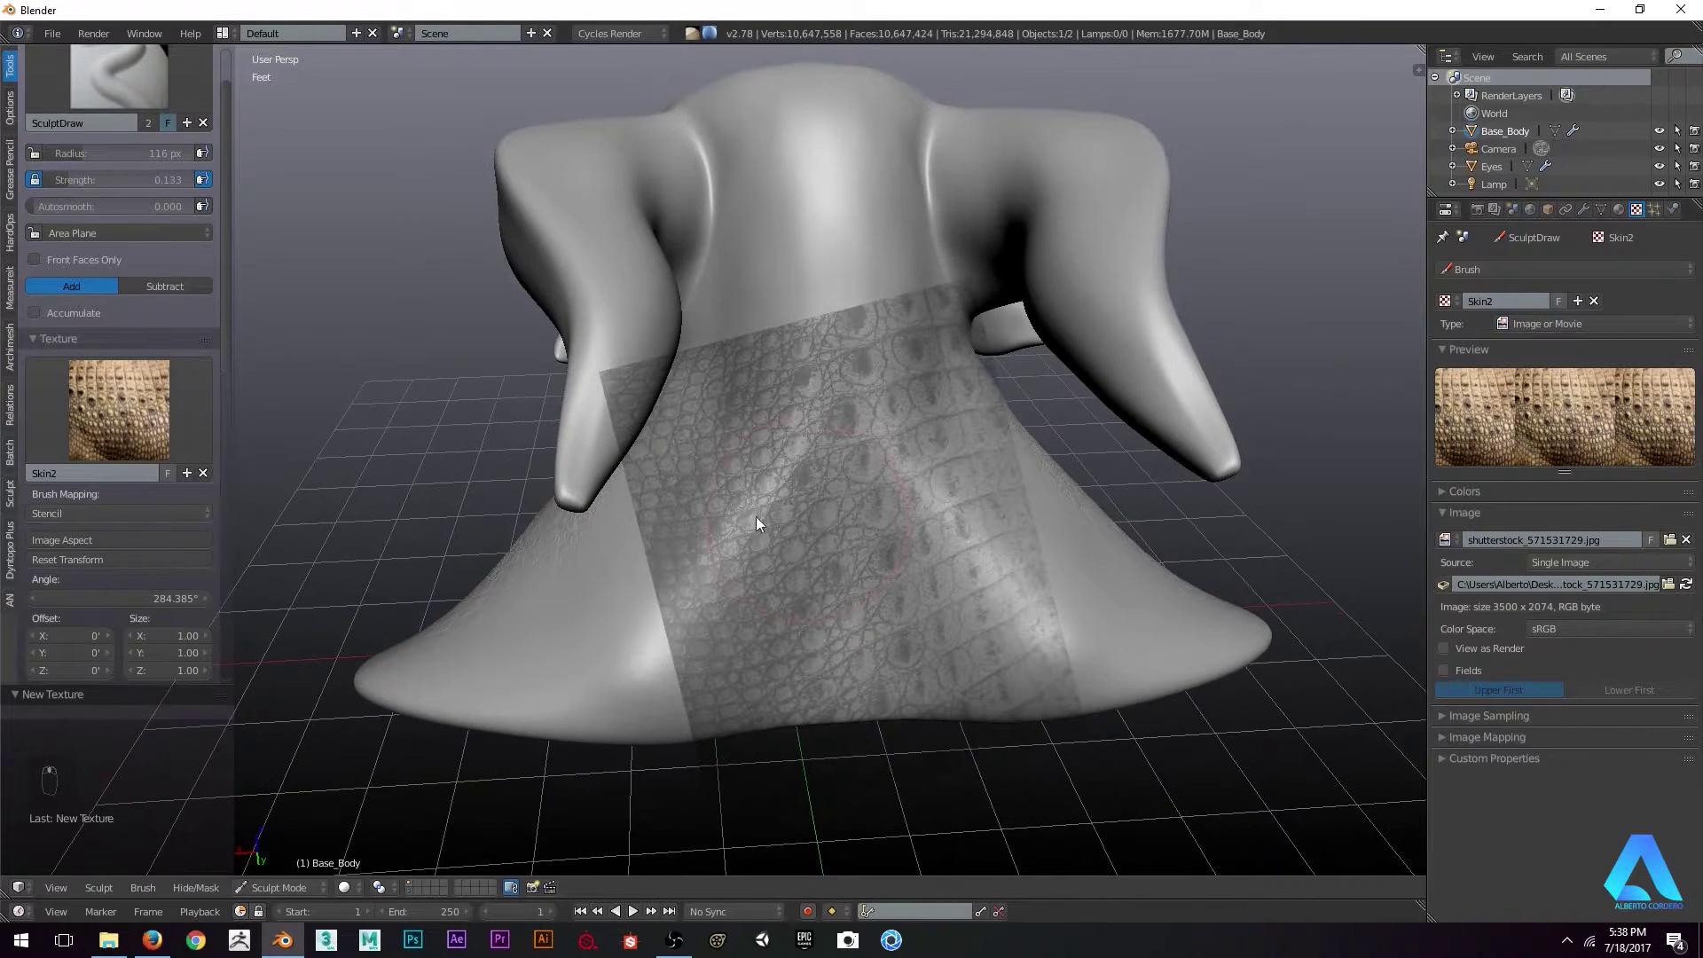
mouse_move(703, 484)
right_mouse_down()
mouse_move(764, 427)
mouse_move(822, 438)
right_mouse_up()
mouse_move(822, 449)
left_mouse_down()
mouse_move(814, 631)
mouse_move(801, 440)
left_mouse_up()
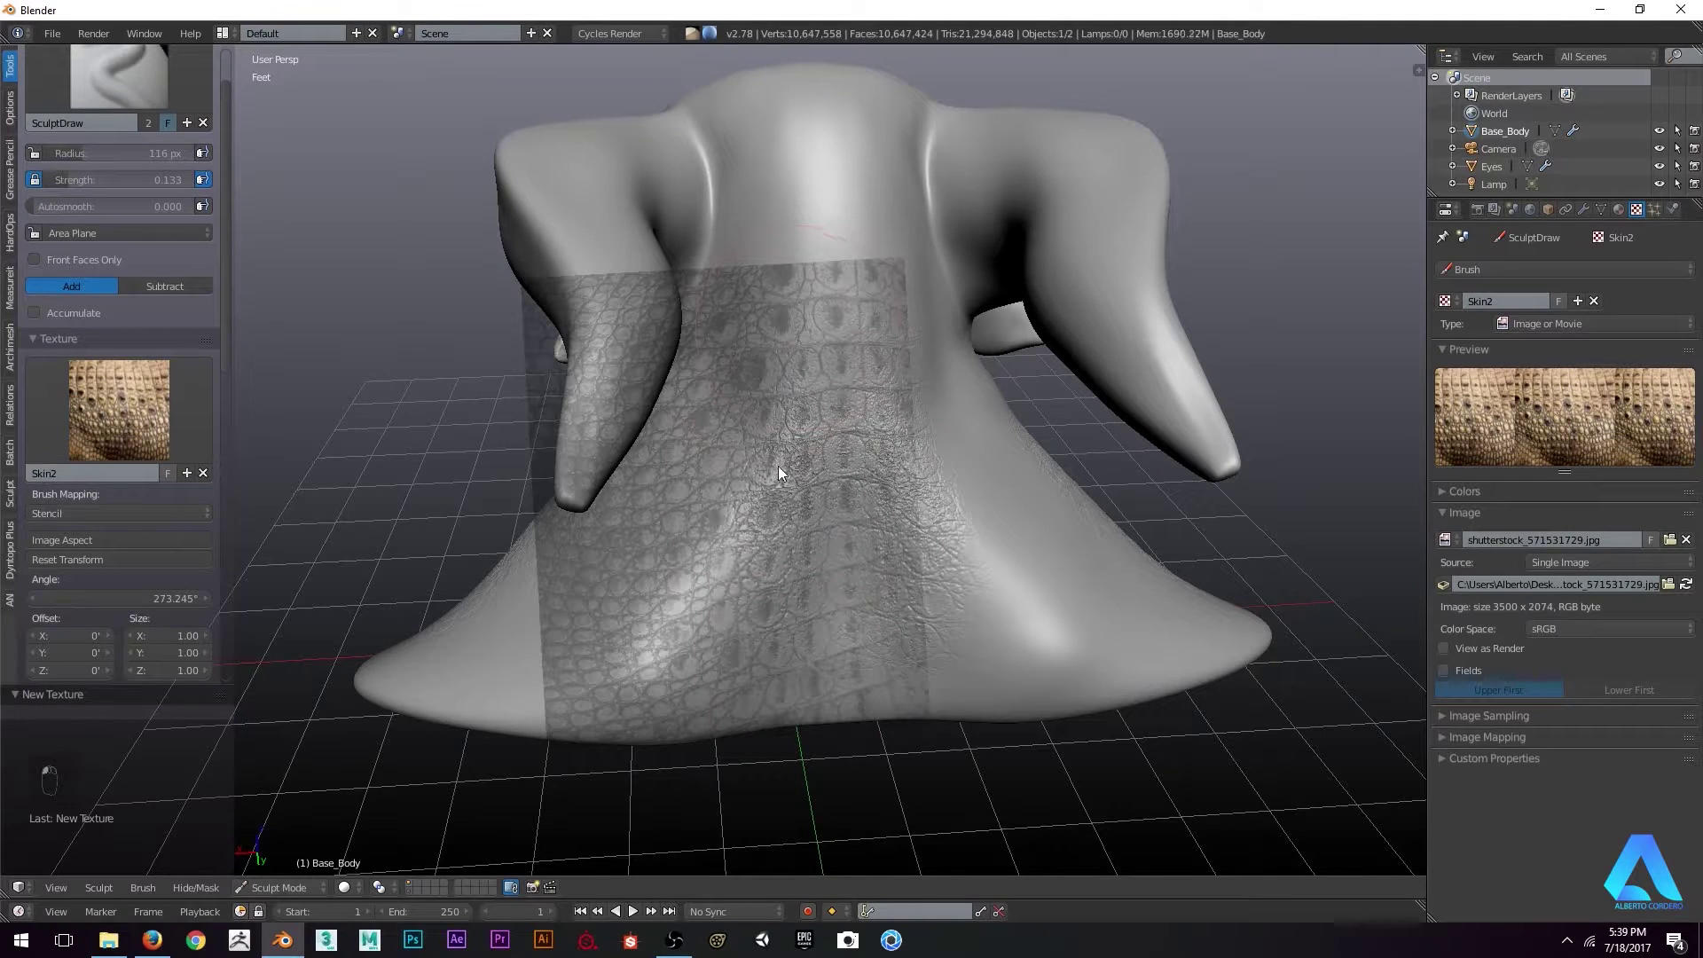
Continue the crocodile scales up the nape and across the back, then move the stencil off the bust
right_click_drag(780, 440, 779, 276)
mouse_move(779, 277)
middle_mouse_down()
mouse_move(807, 509)
mouse_move(836, 429)
mouse_move(871, 460)
mouse_move(839, 402)
mouse_move(810, 520)
mouse_move(673, 515)
middle_mouse_up()
left_click_drag(673, 514, 747, 520)
middle_click_drag(673, 495, 905, 440)
mouse_move(905, 440)
right_mouse_down()
mouse_move(816, 507)
mouse_move(870, 587)
right_mouse_up()
mouse_move(695, 396)
middle_mouse_down()
mouse_move(907, 369)
mouse_move(807, 371)
mouse_move(1133, 430)
mouse_move(810, 380)
mouse_move(733, 483)
mouse_move(757, 421)
mouse_move(841, 452)
middle_mouse_up()
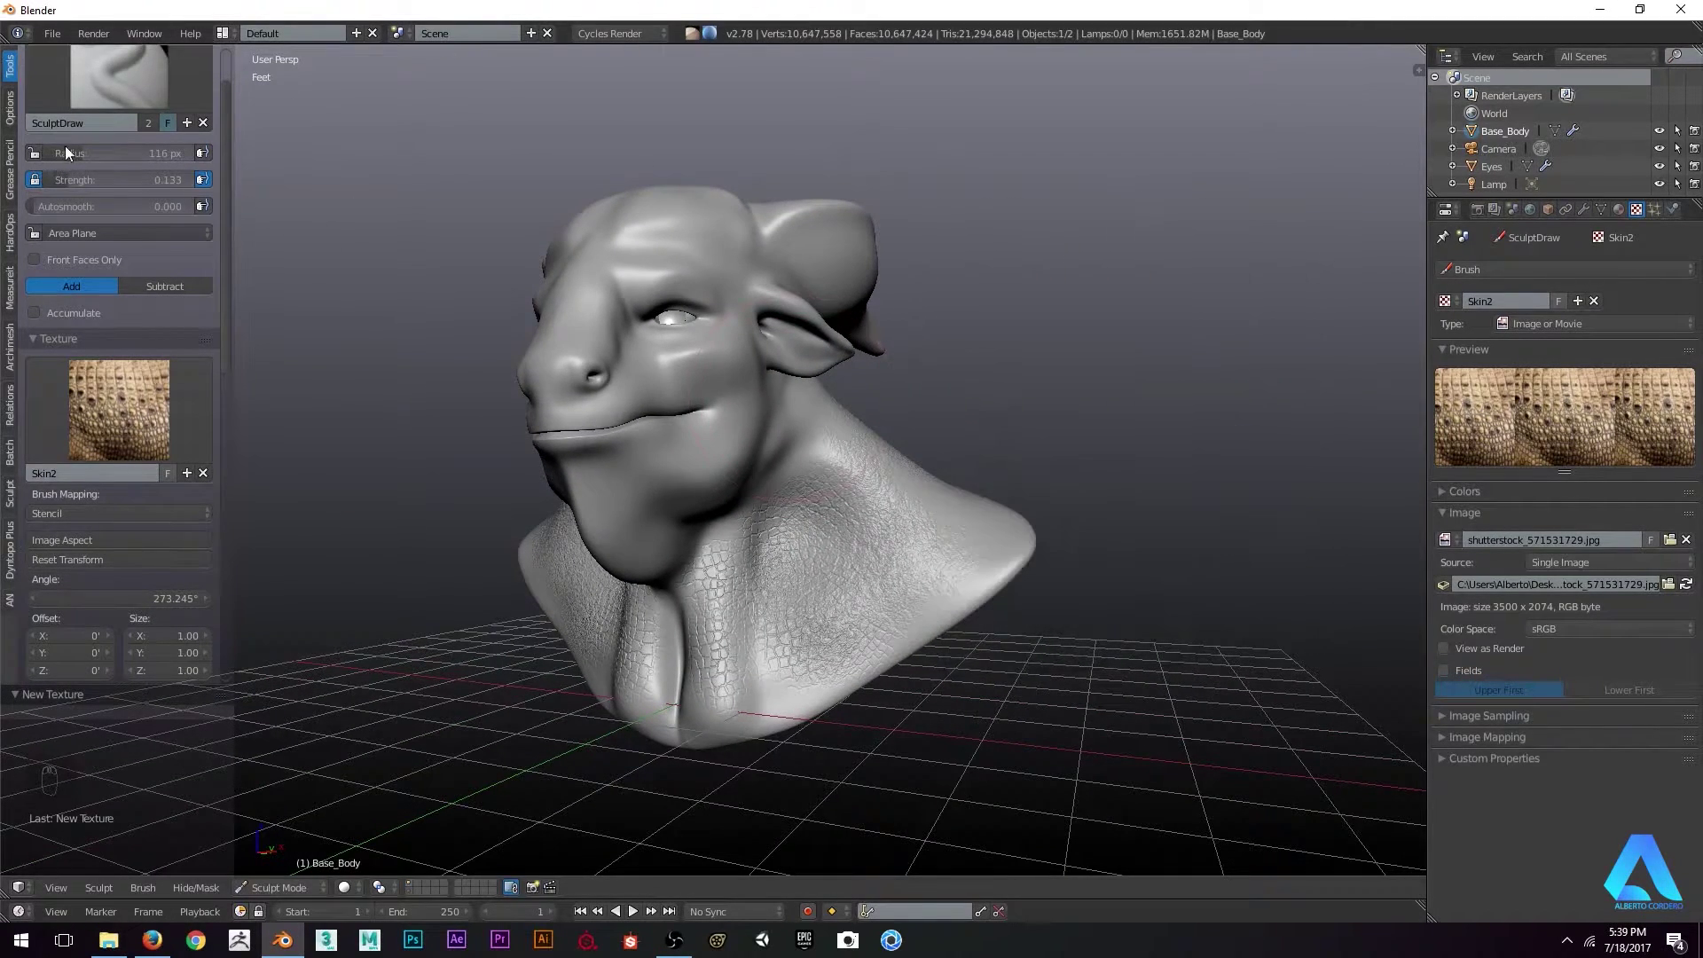
Review the sculpted skin from the front and side of the bust and widen the 3D view
scroll(125, 316, "up", 2)
left_click(140, 130)
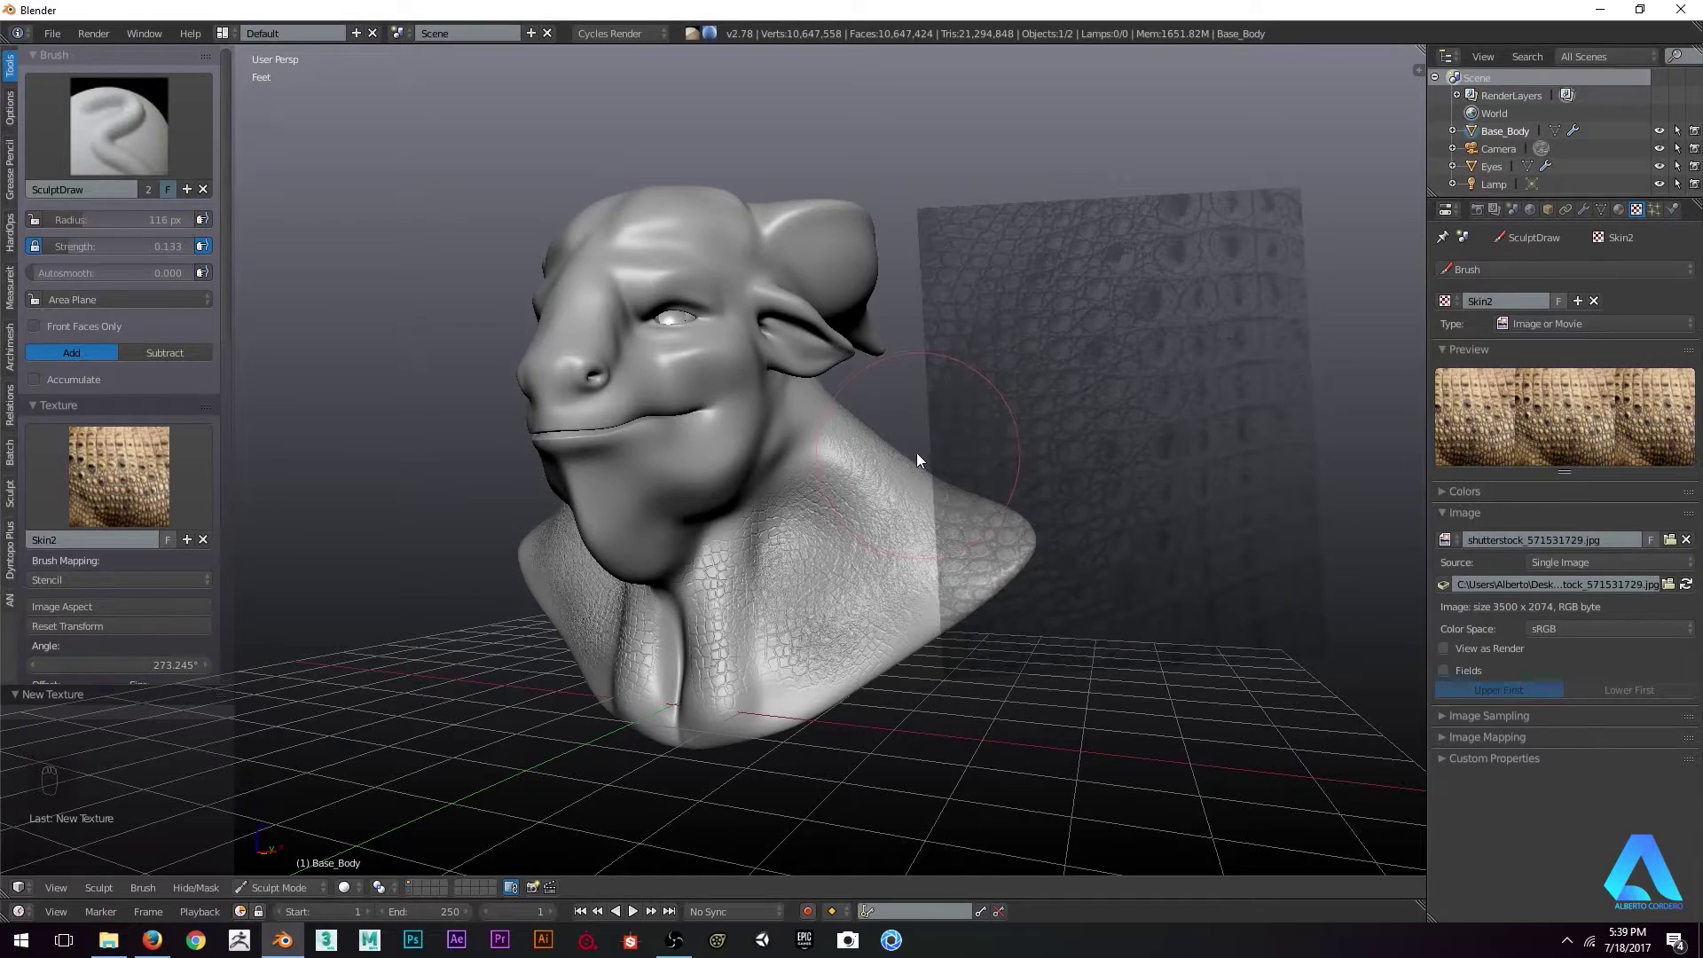
scroll(917, 452, "up", 2)
mouse_move(823, 406)
middle_mouse_down()
mouse_move(830, 385)
mouse_move(726, 449)
mouse_move(1025, 357)
middle_mouse_up()
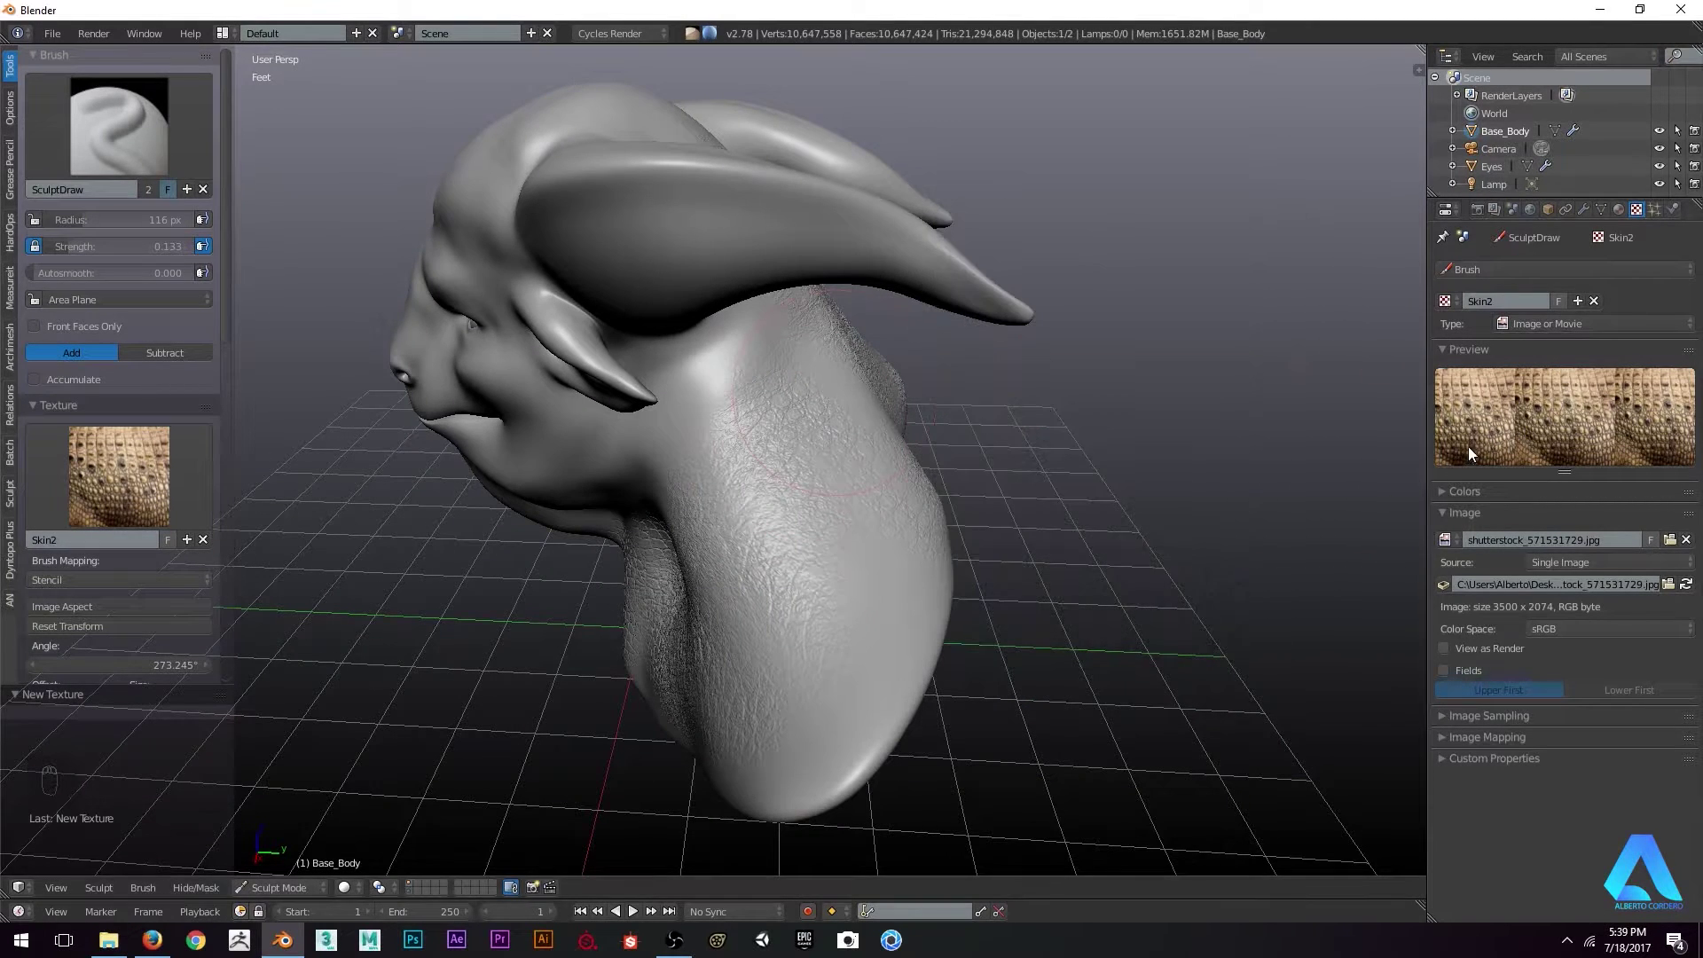
left_click_drag(1427, 418, 1491, 417)
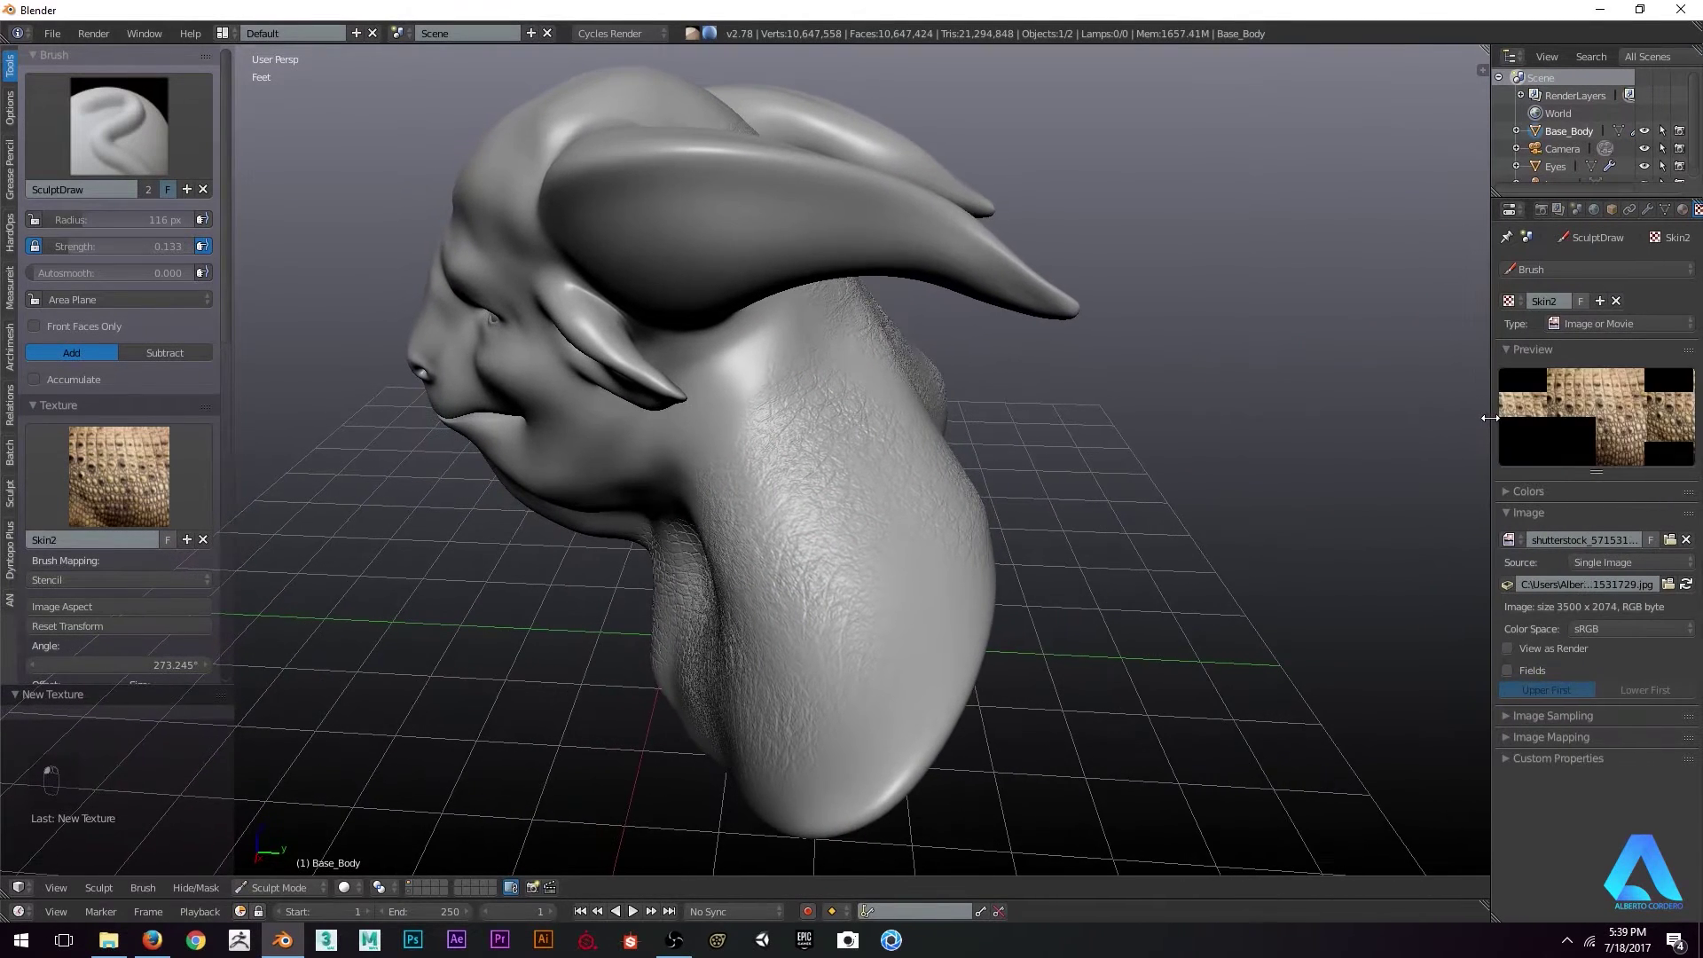
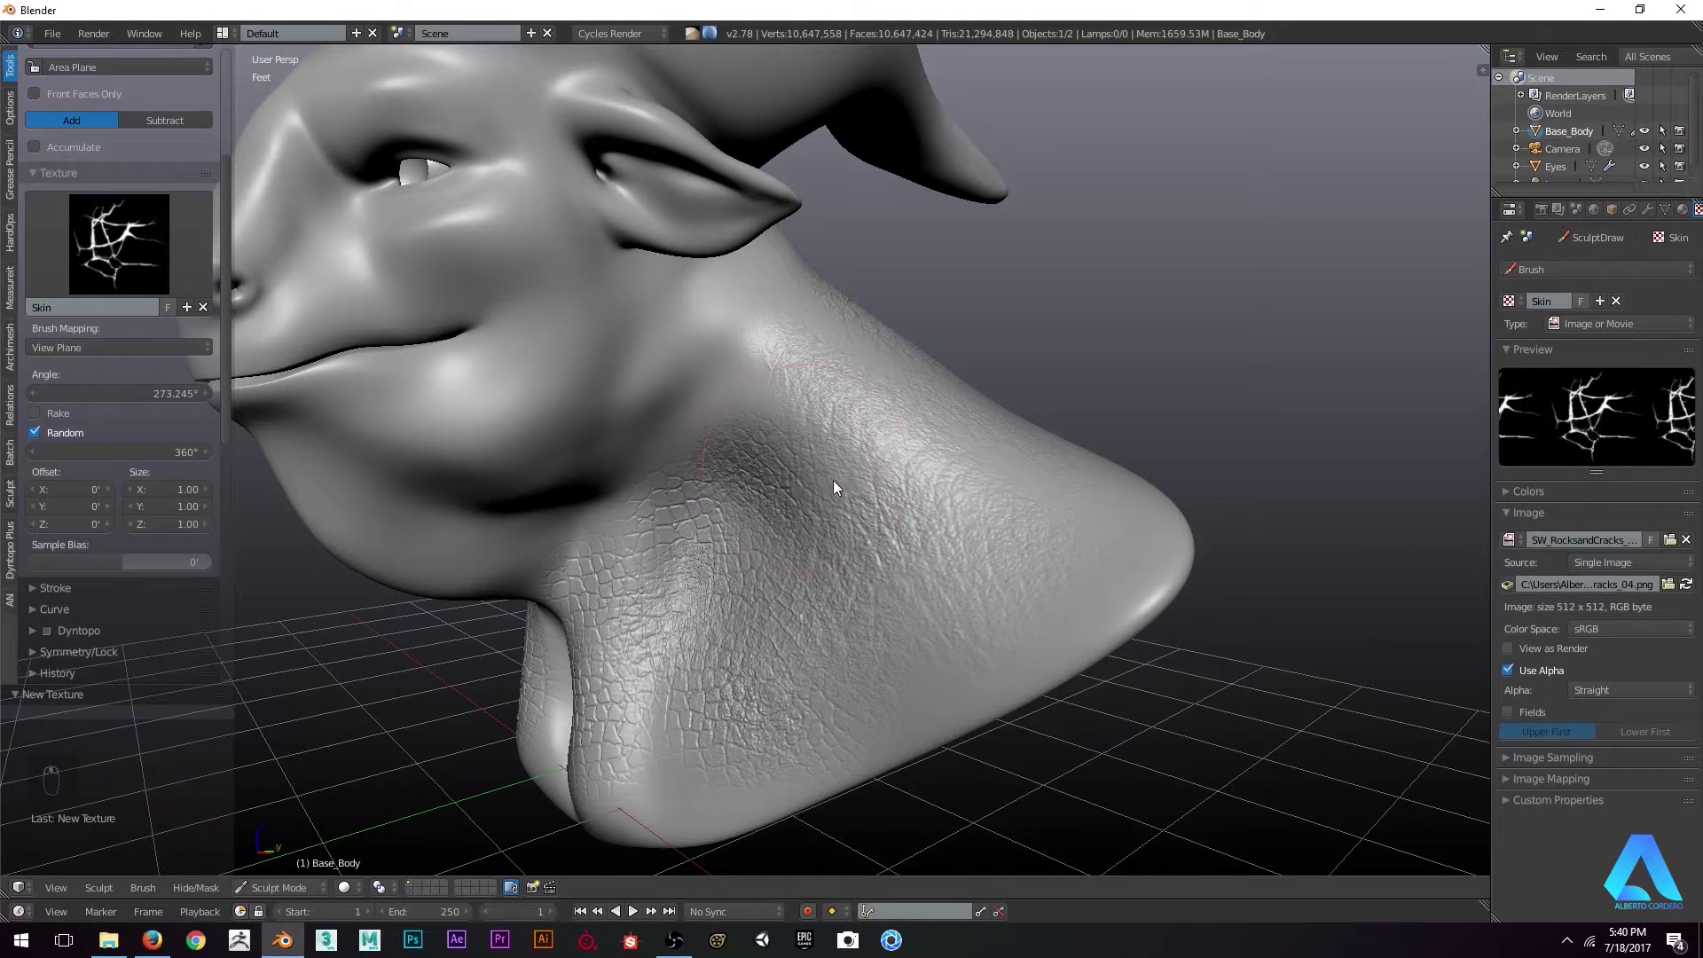
Adjust the brush size and strength and sculpt fine cracked skin onto the upper side of the neck
key("f")
left_click(786, 458)
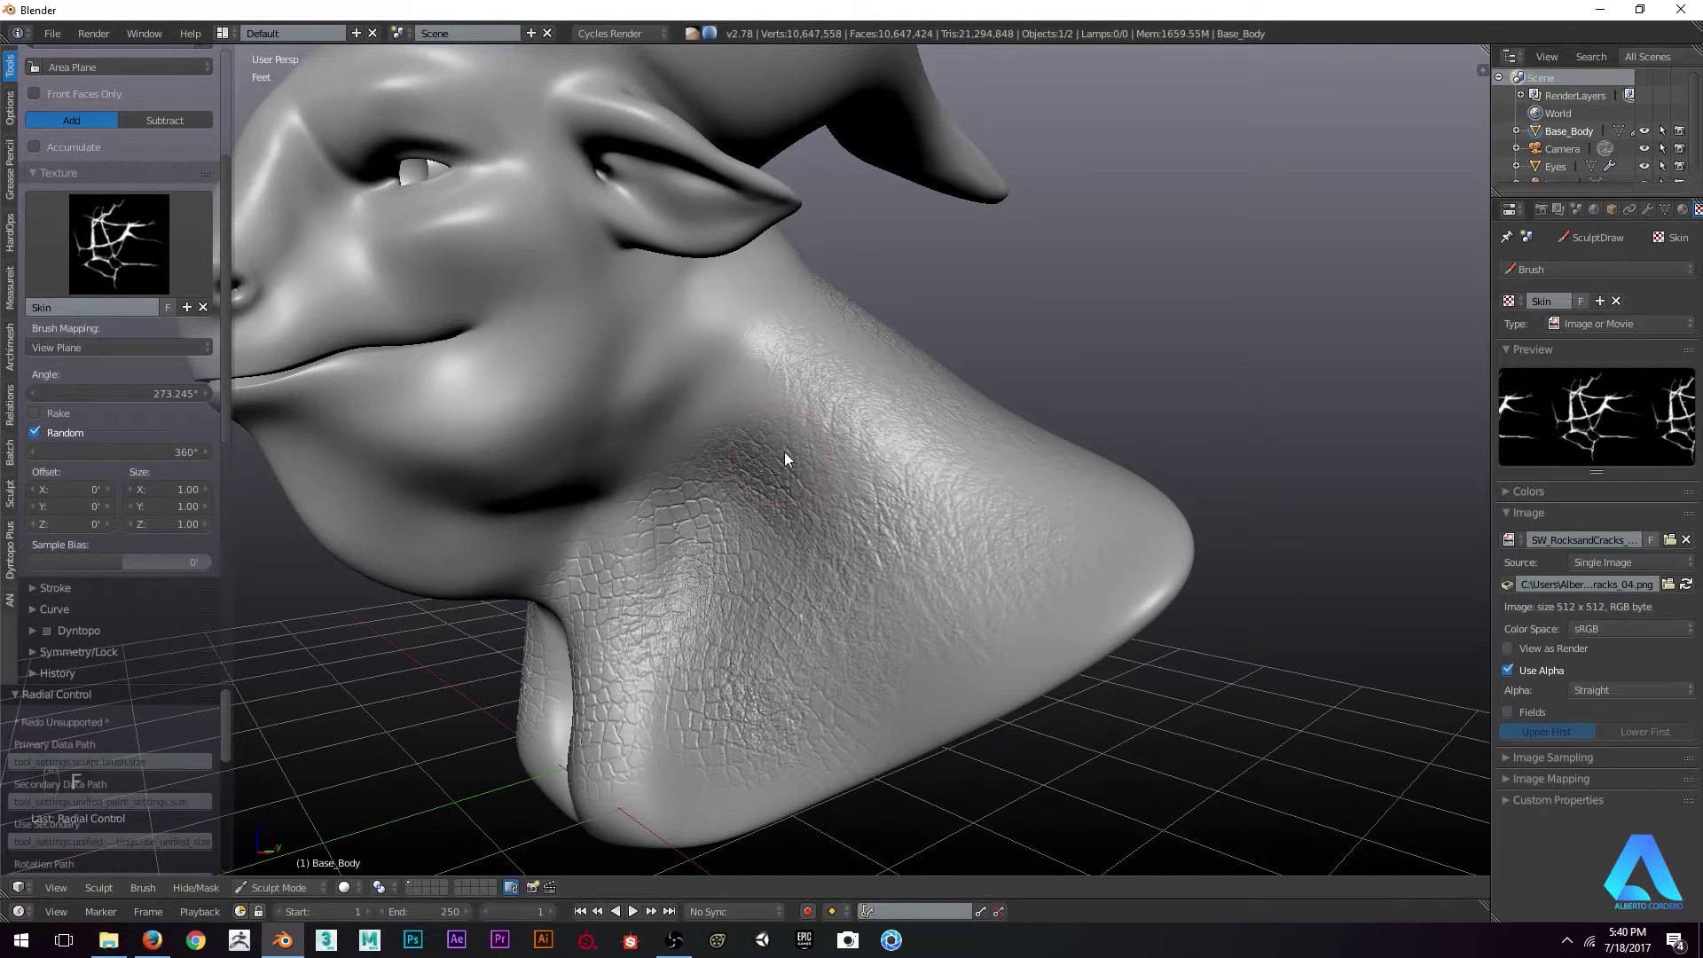
key("shift+f")
left_click(797, 447)
scroll(756, 498, "up", 2)
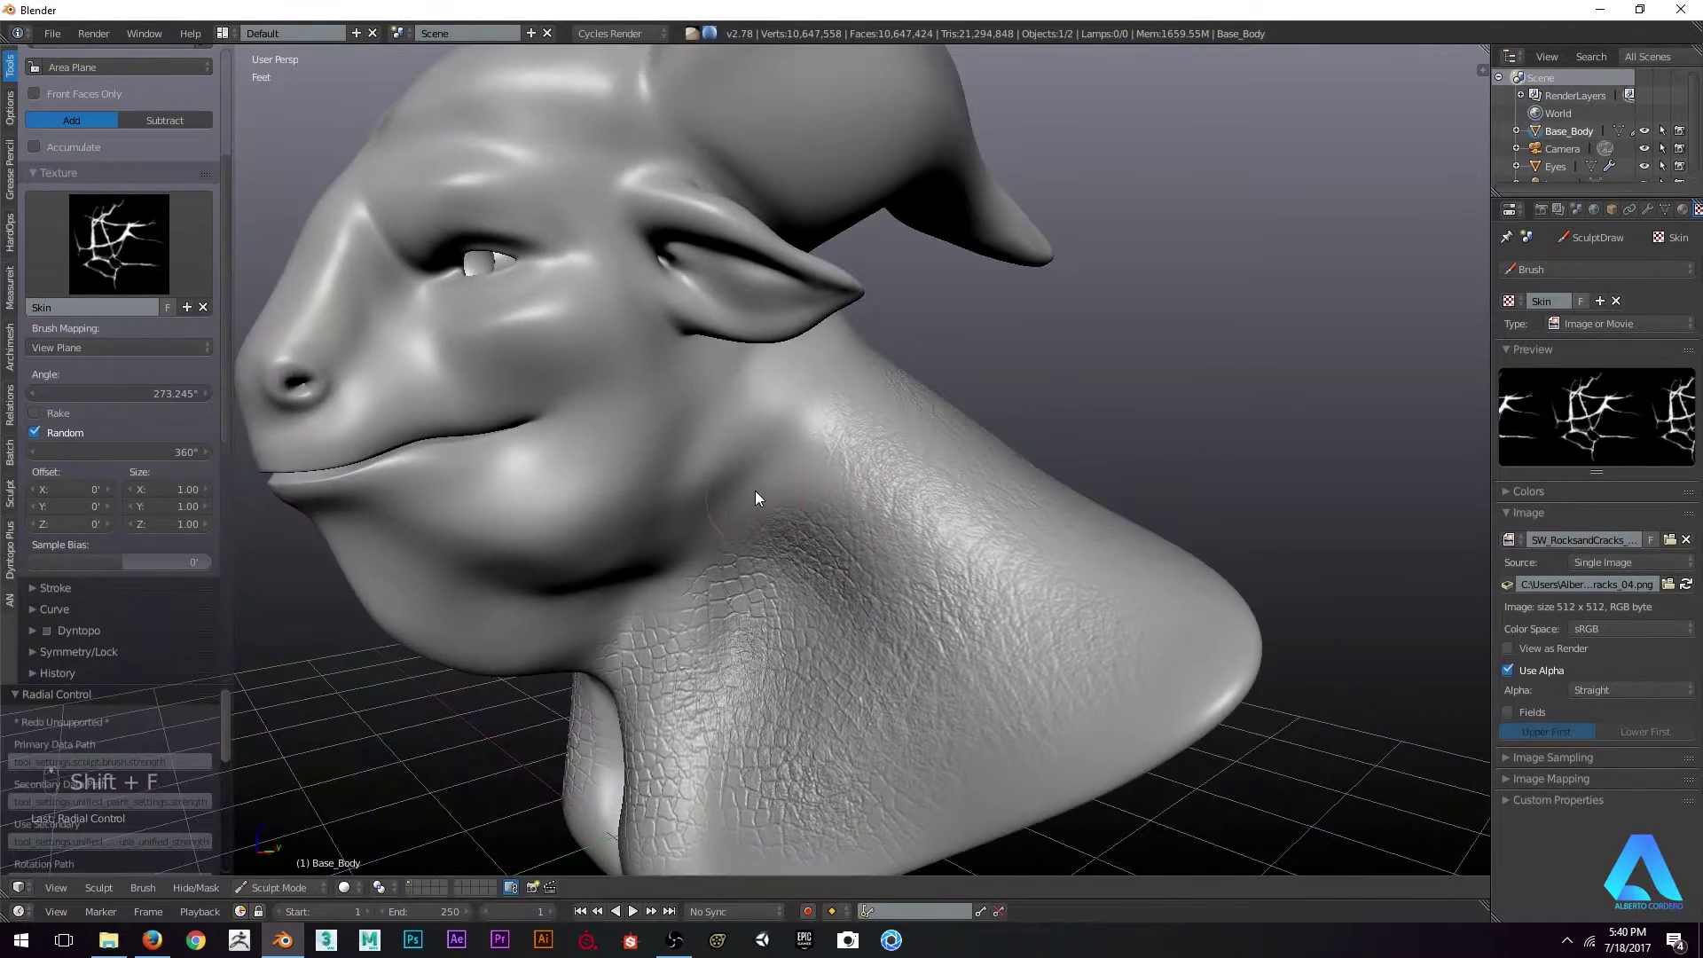
middle_click_drag(756, 491, 748, 470)
key("f")
left_click(716, 401)
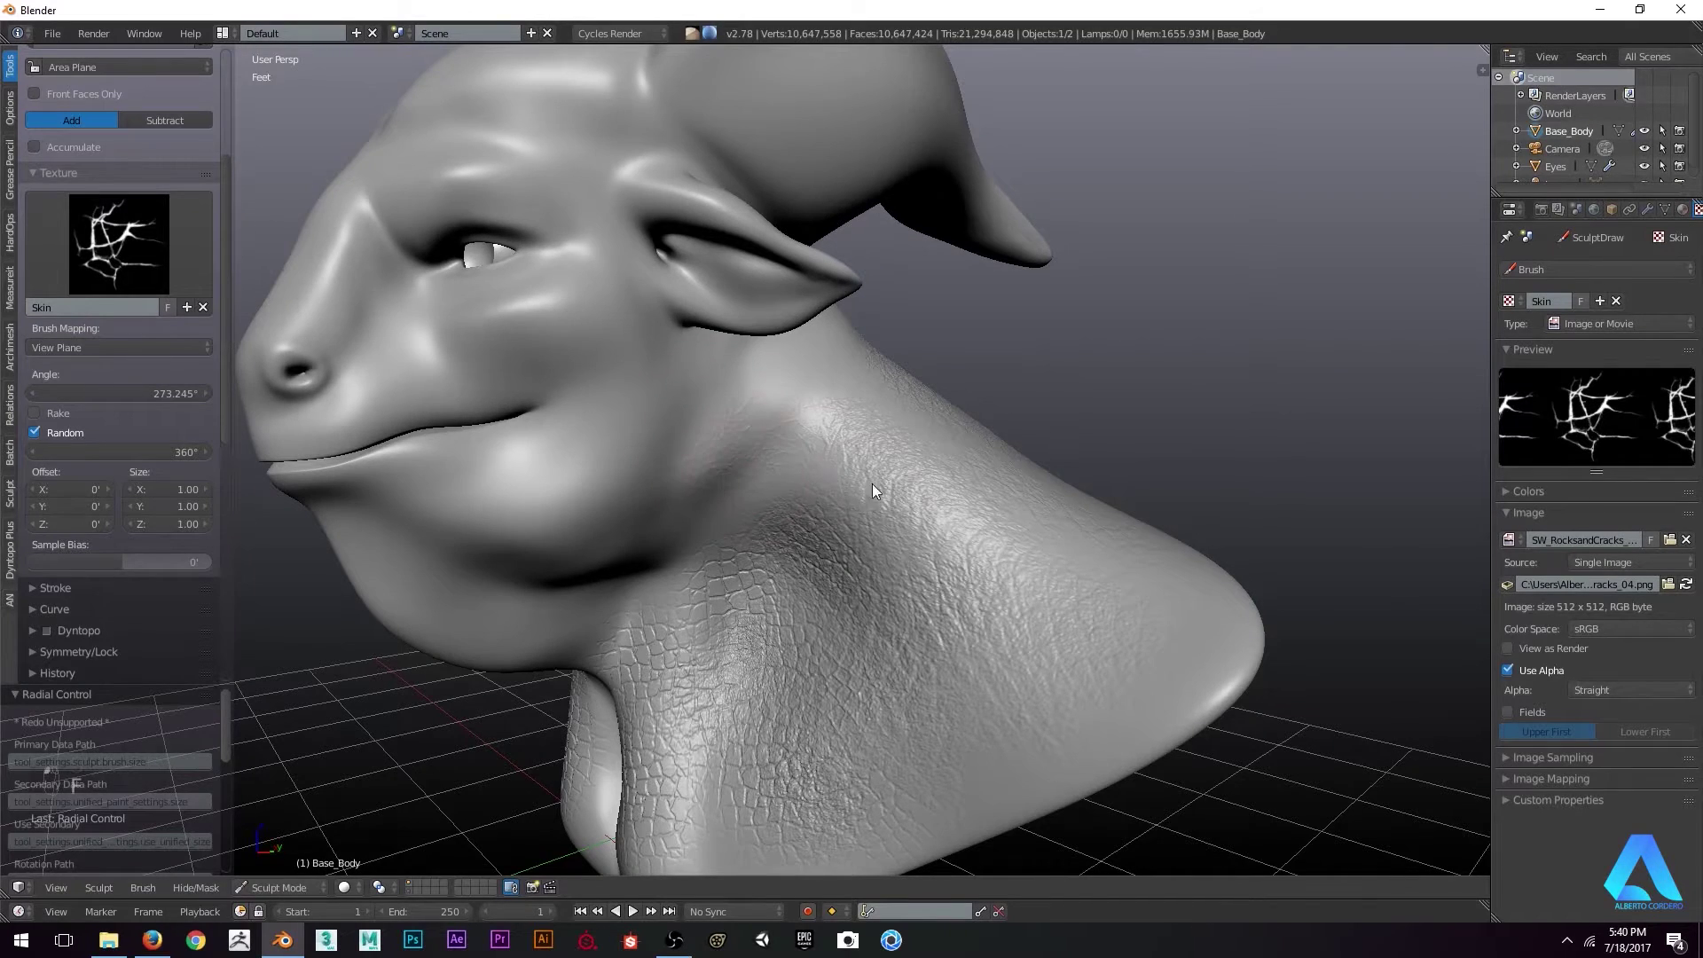
Sculpt the cracked skin texture along the jaw crease, the throat and the underside of the chin
mouse_move(873, 484)
middle_mouse_down()
mouse_move(749, 561)
mouse_move(897, 498)
mouse_move(798, 379)
mouse_move(720, 379)
mouse_move(725, 457)
middle_mouse_up()
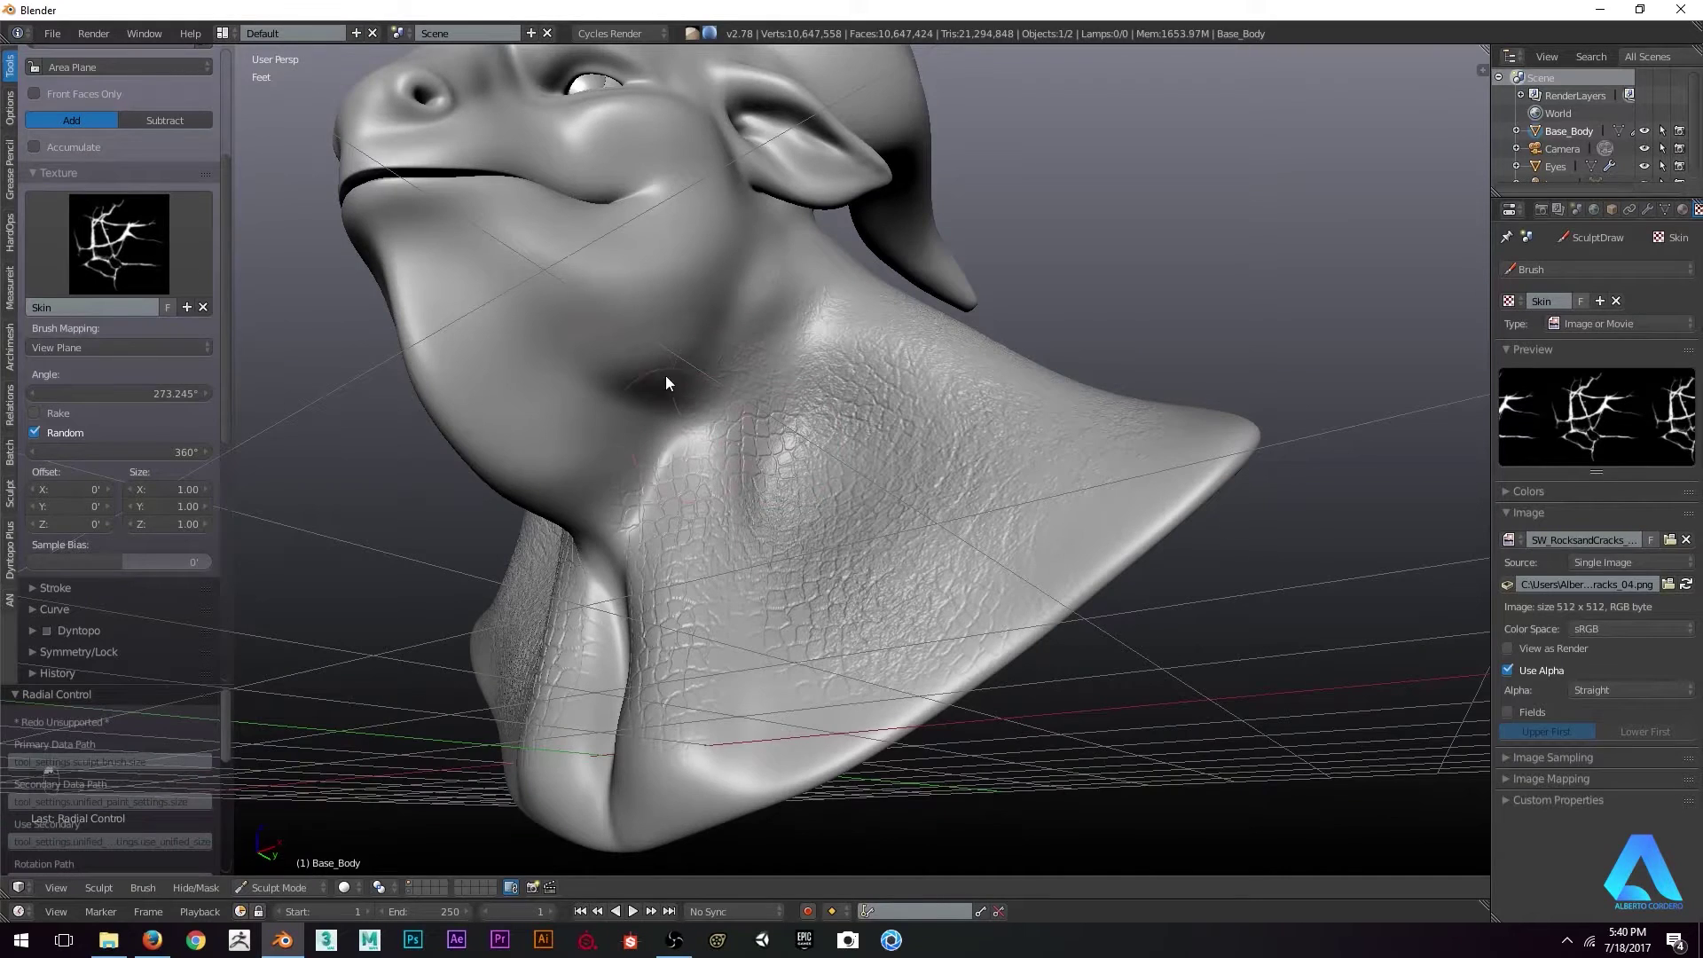
mouse_move(668, 381)
middle_mouse_down()
mouse_move(662, 472)
mouse_move(700, 512)
middle_mouse_up()
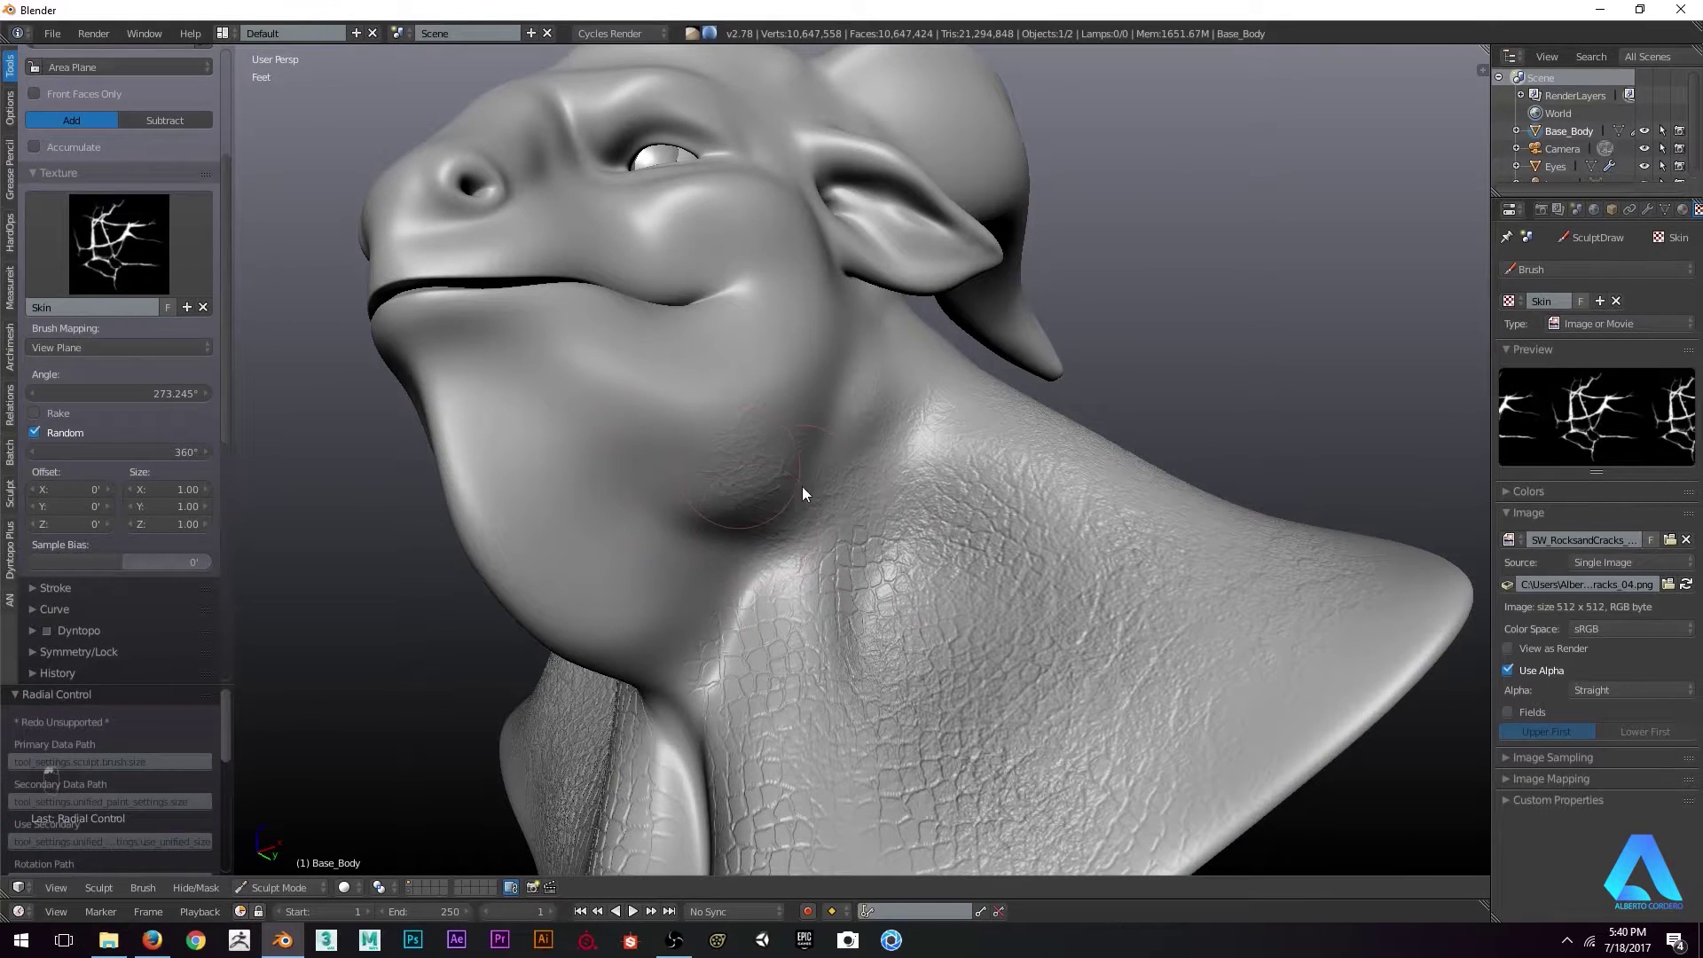
mouse_move(802, 486)
middle_mouse_down()
mouse_move(758, 539)
mouse_move(696, 461)
middle_mouse_up()
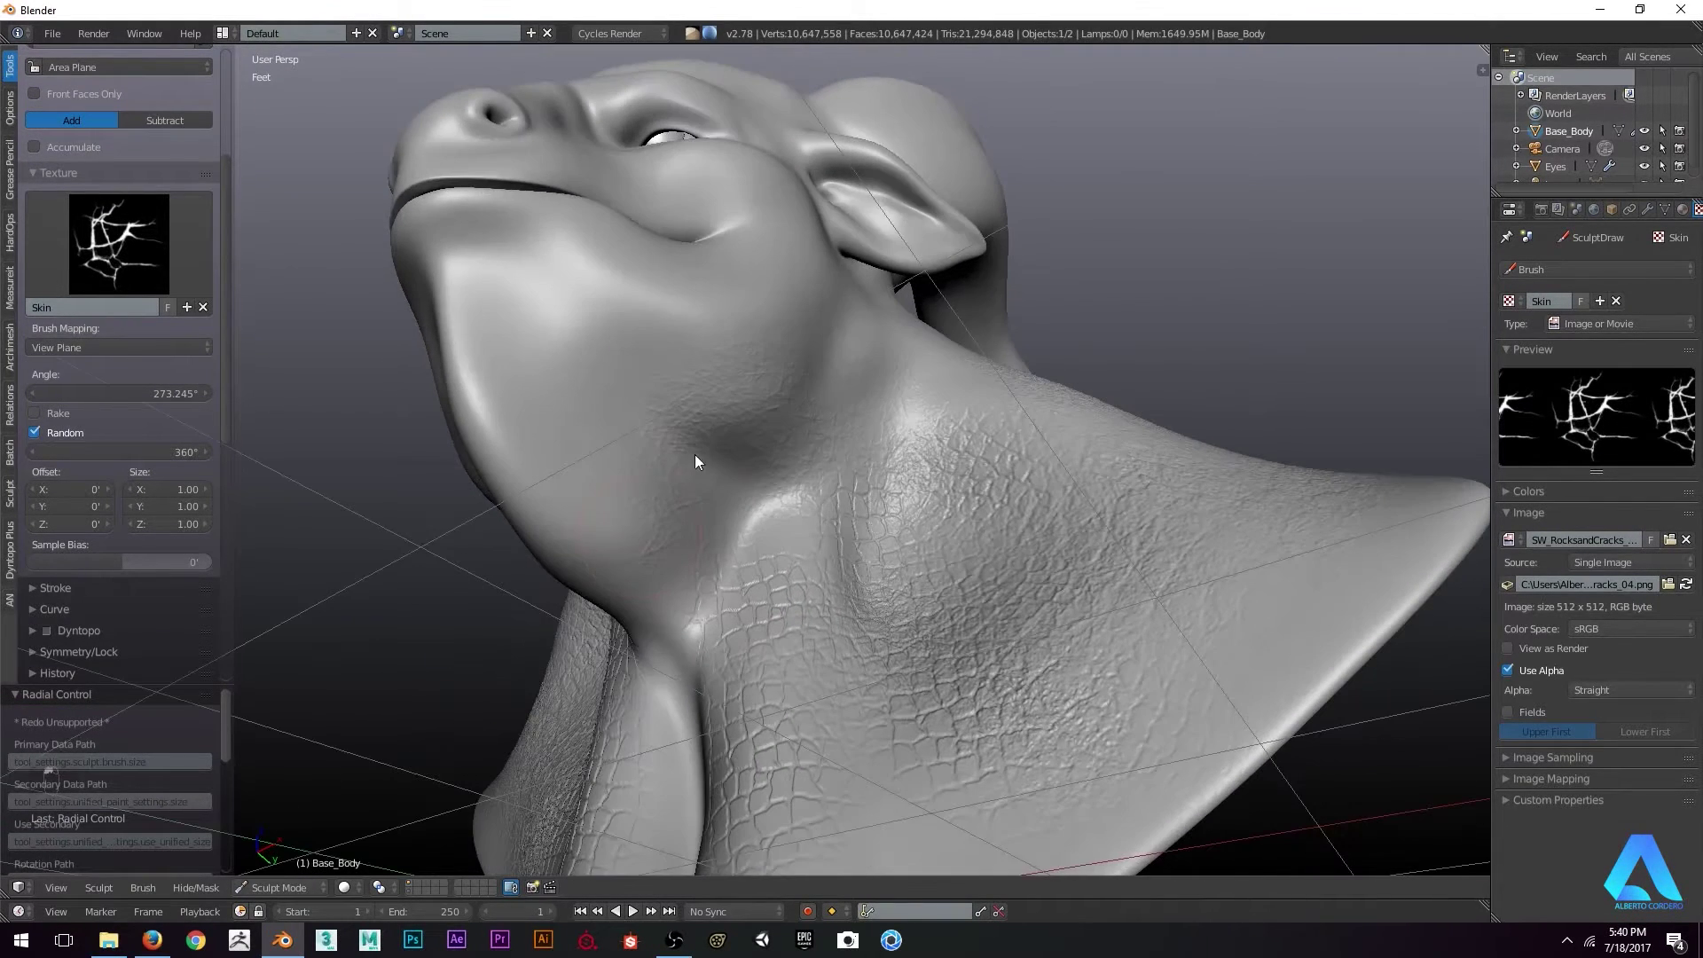
middle_click_drag(576, 583, 608, 487)
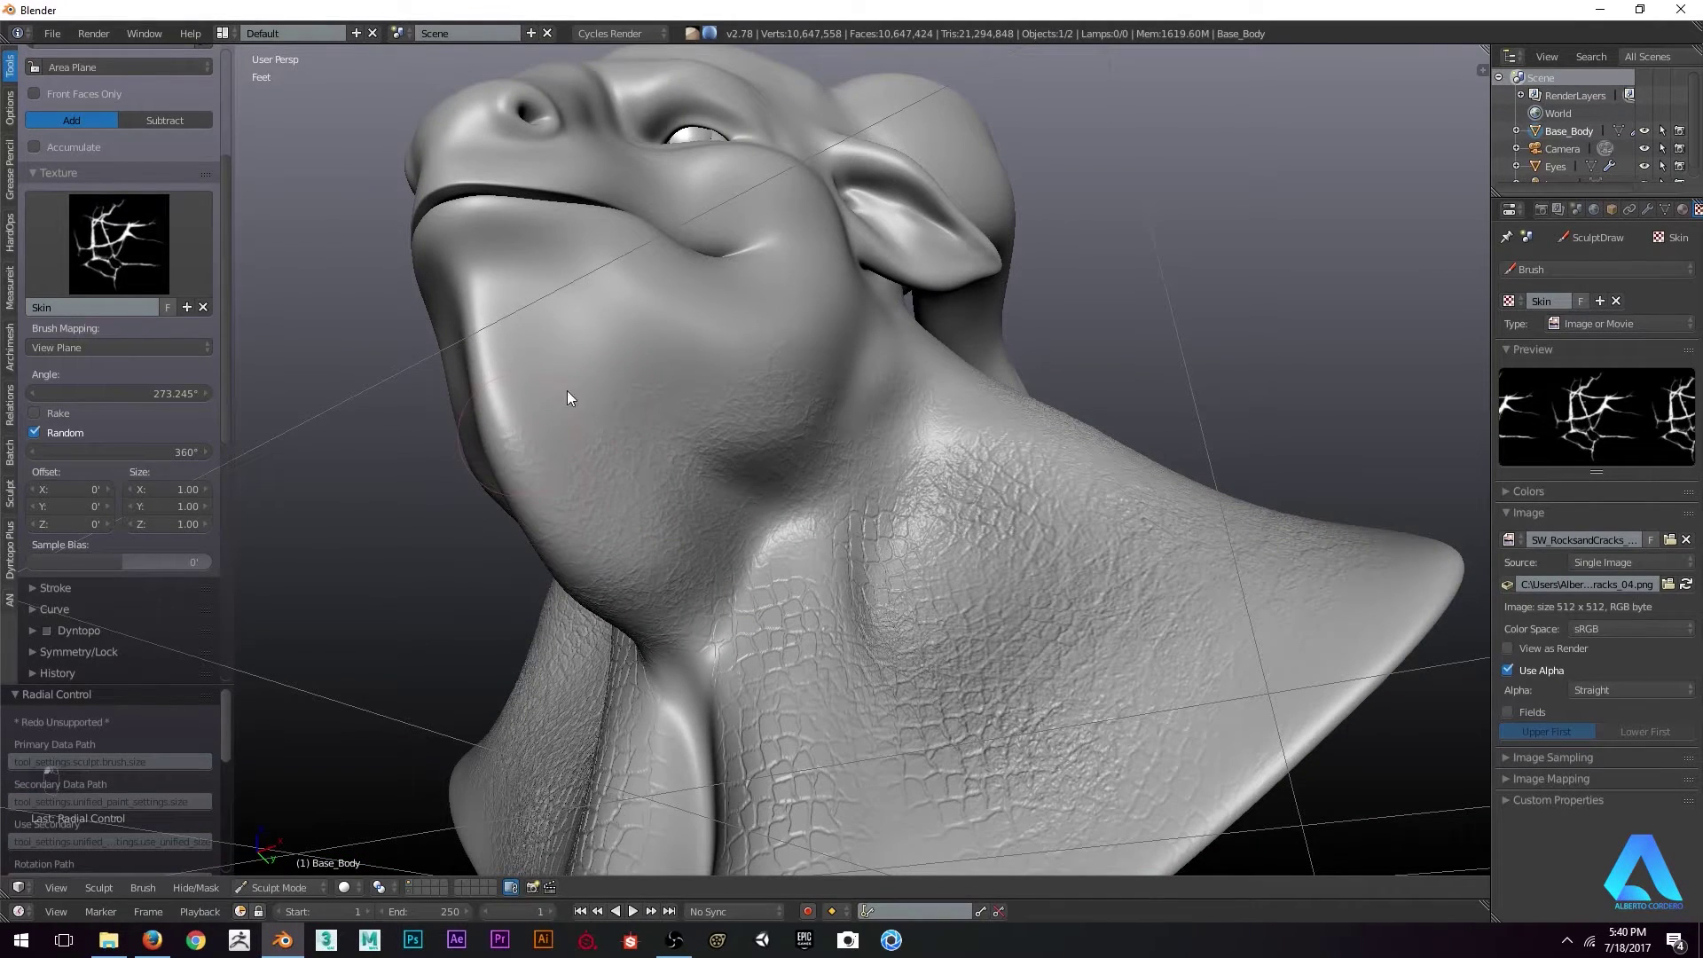
middle_click_drag(568, 397, 642, 487)
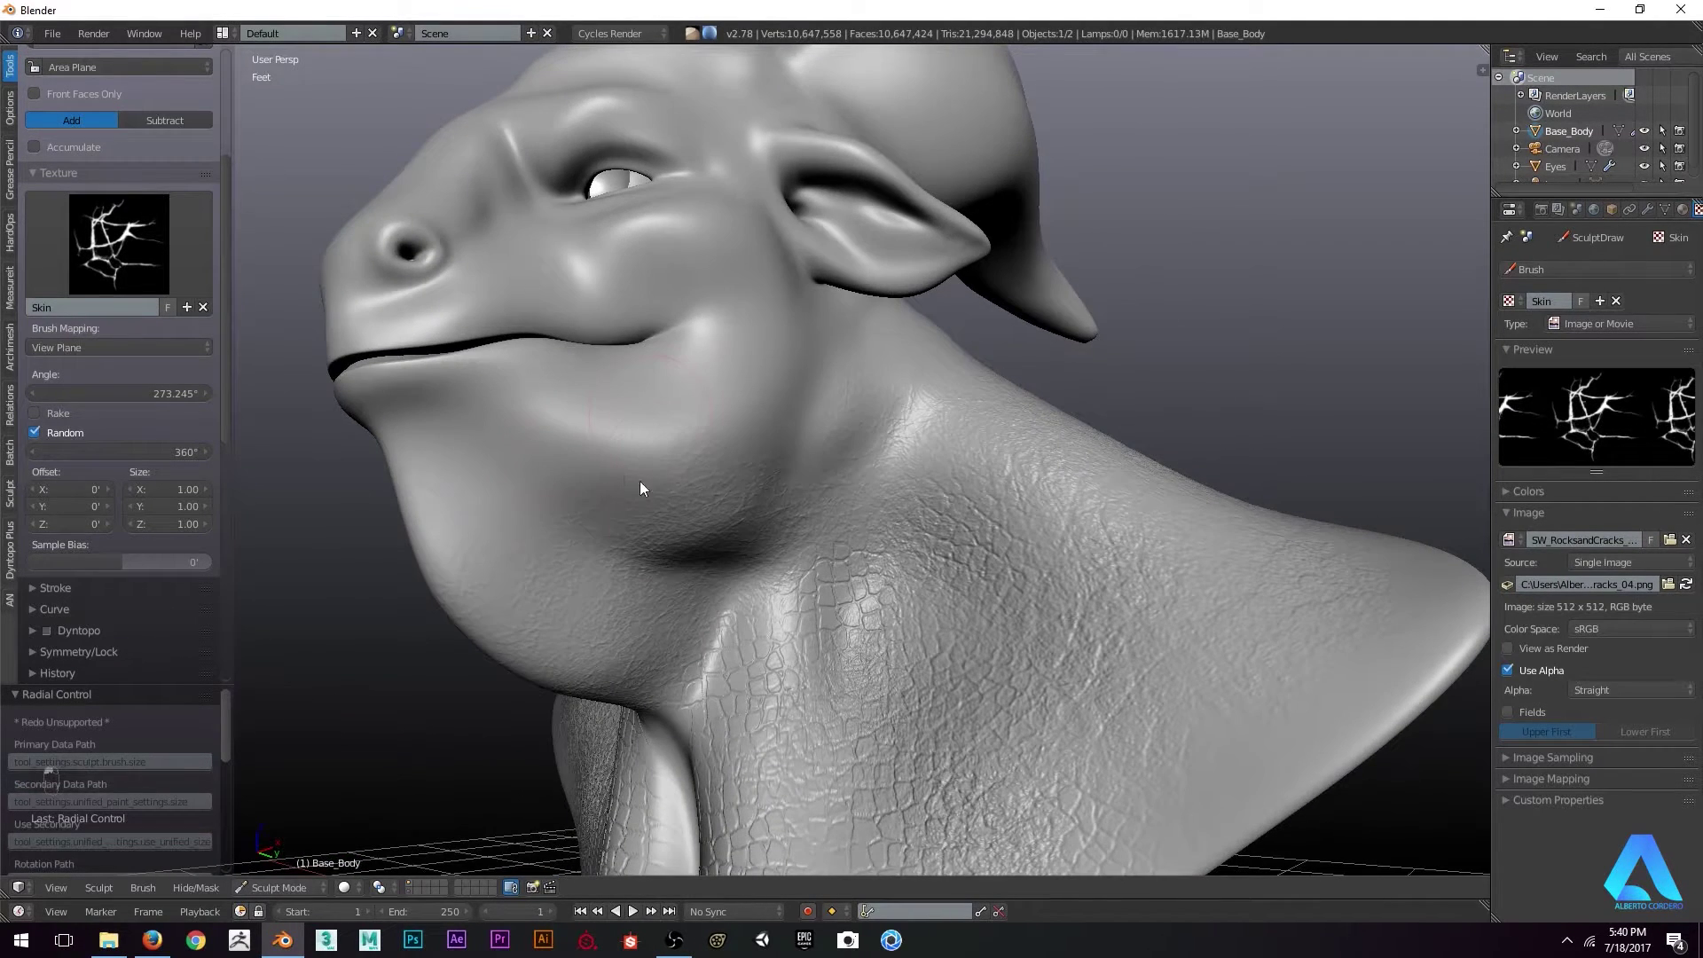
Try sculpting cracks on the lower cheek with random texture rotation off, then undo the strokes and restore random rotation
left_click(66, 432)
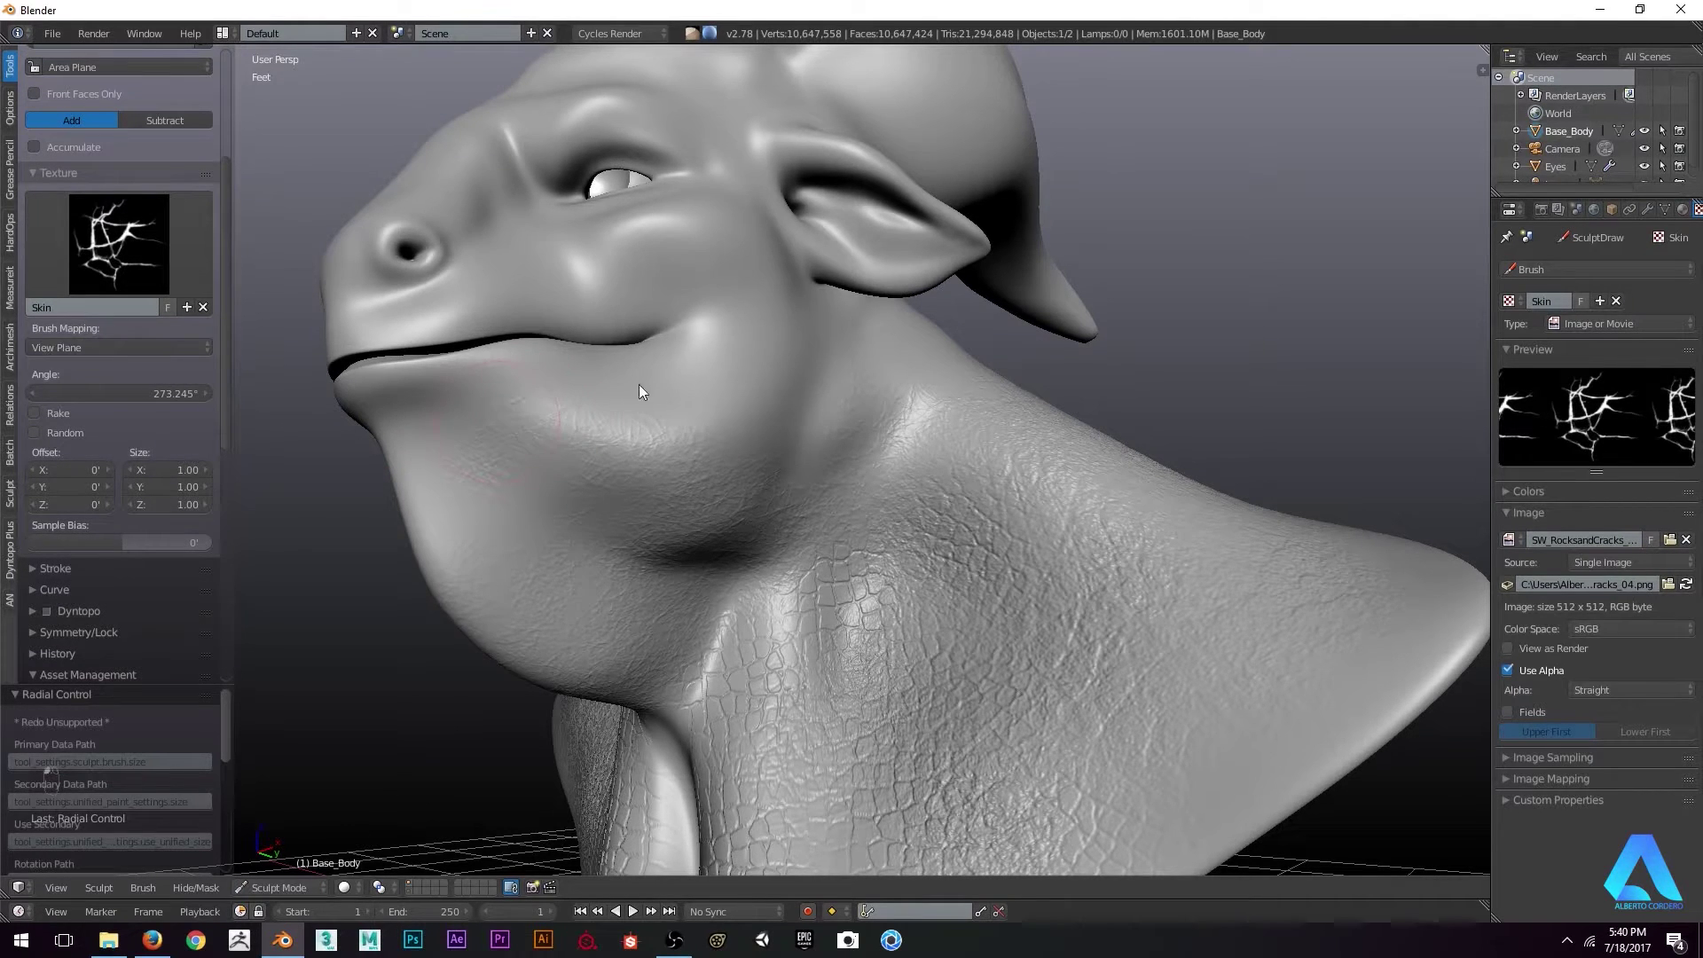
middle_click_drag(714, 410, 522, 503)
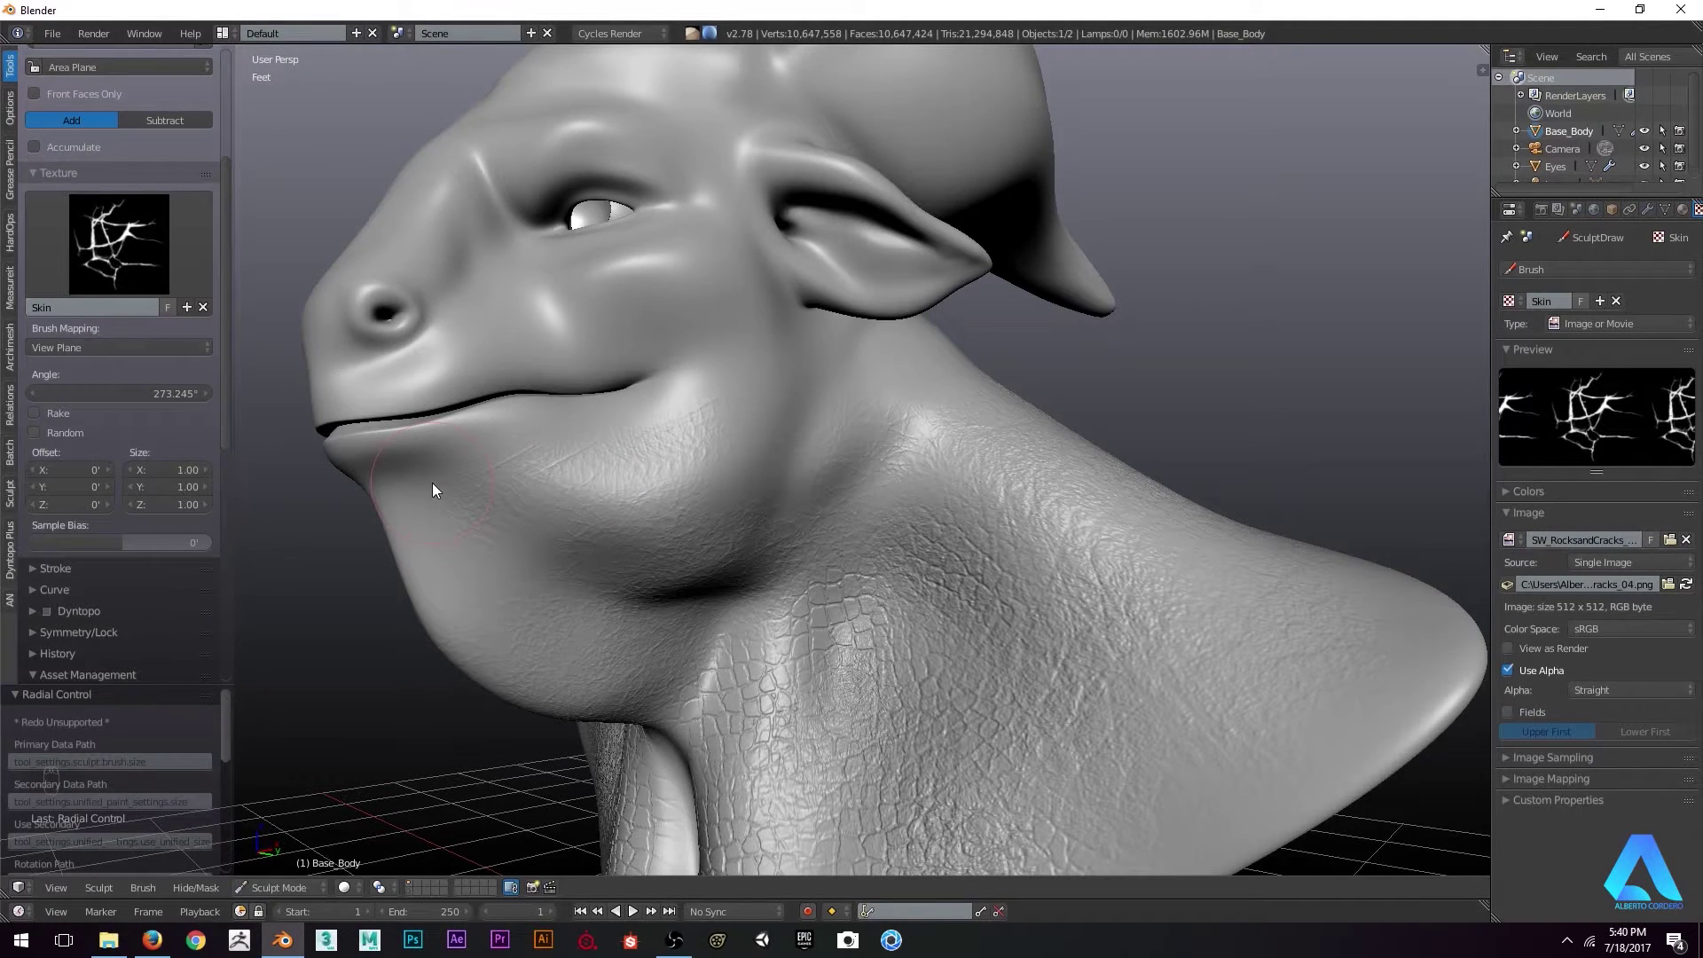
key("ctrl+z")
key("ctrl+z")
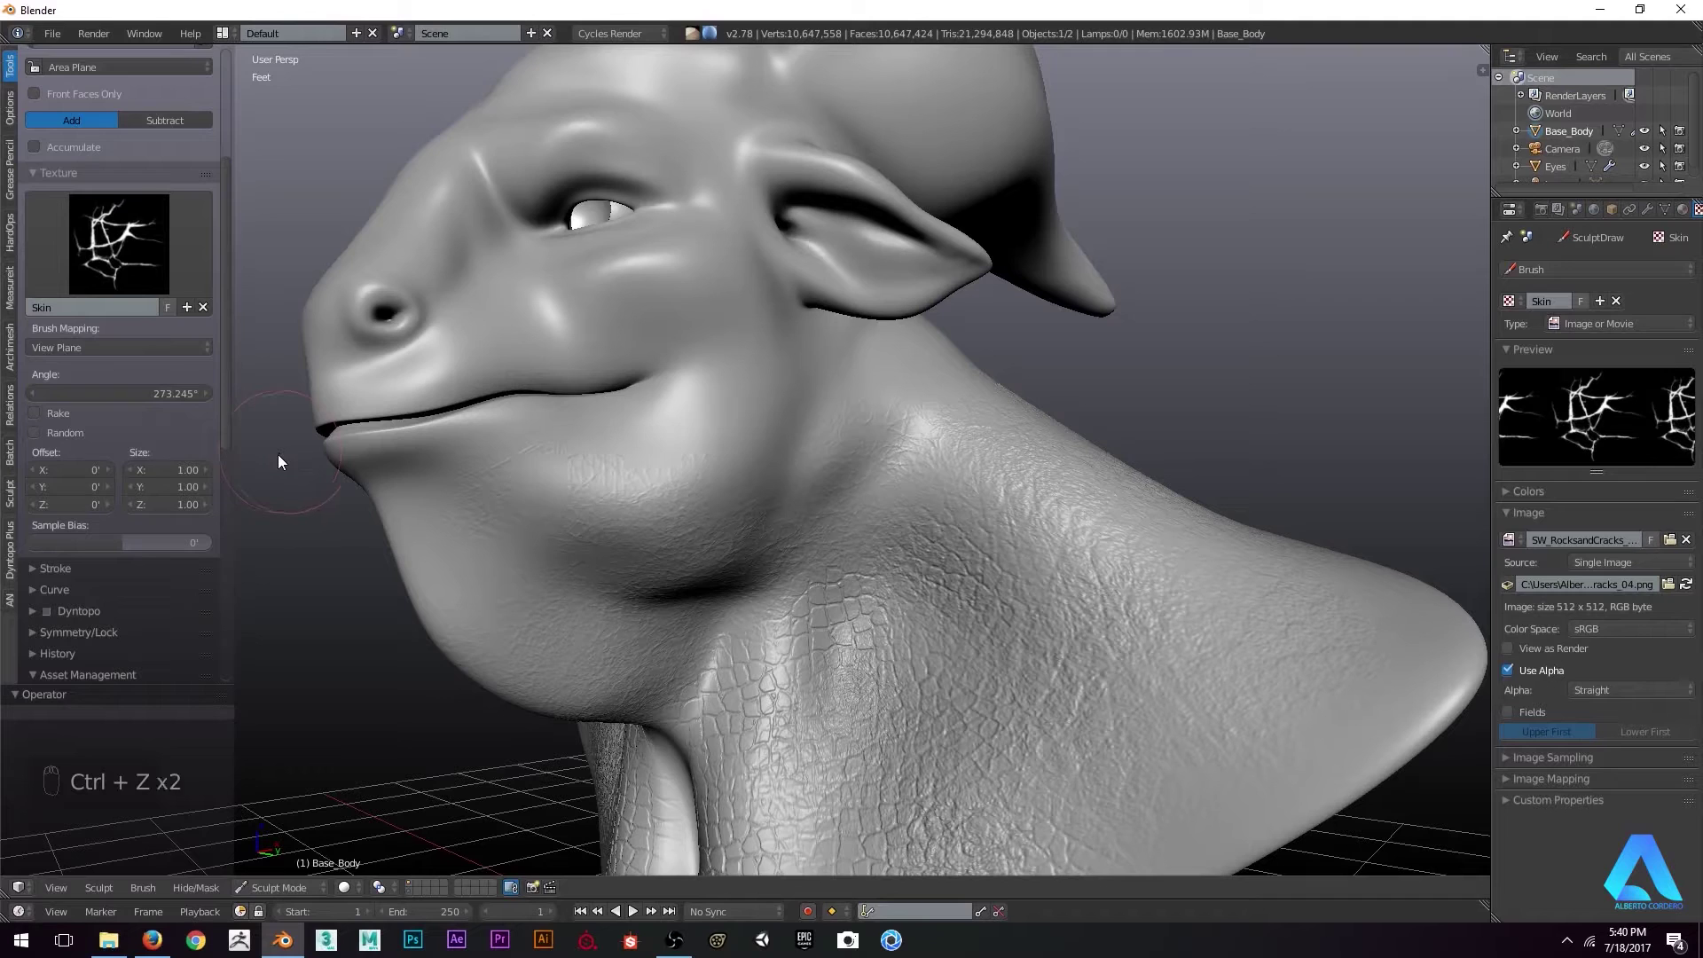
left_click(35, 432)
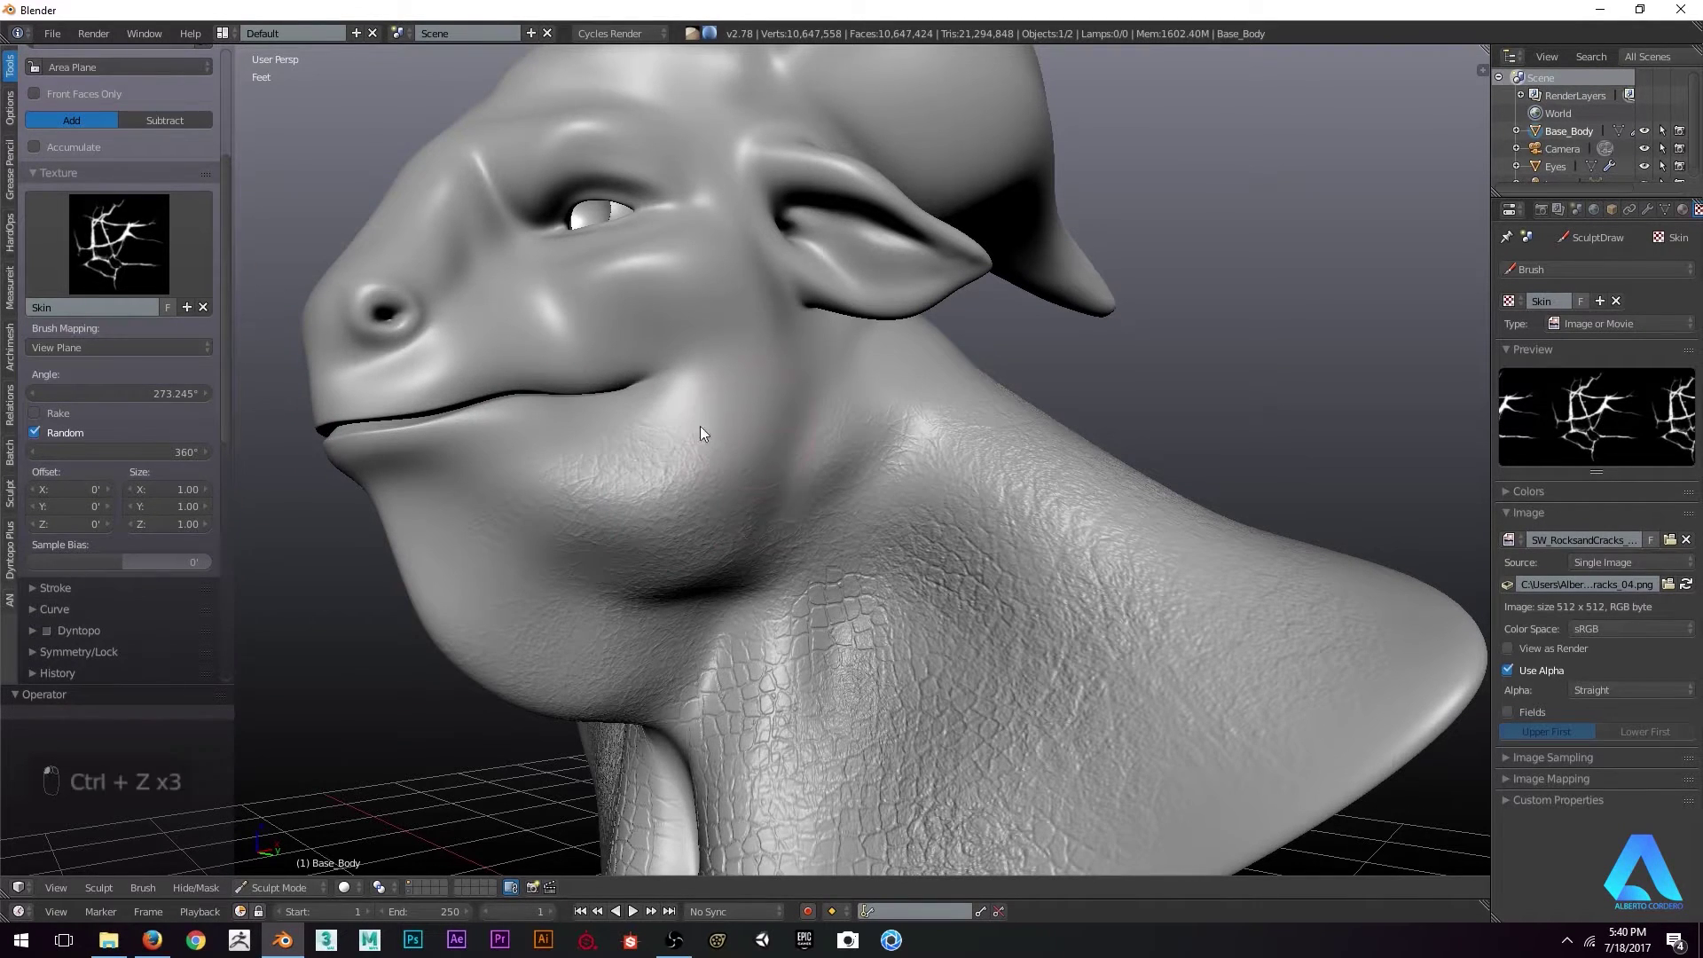
Sculpt randomly rotated cracks over the lower cheek and up the jaw to below the ear
middle_click_drag(700, 426, 630, 478)
middle_click_drag(705, 561, 573, 479)
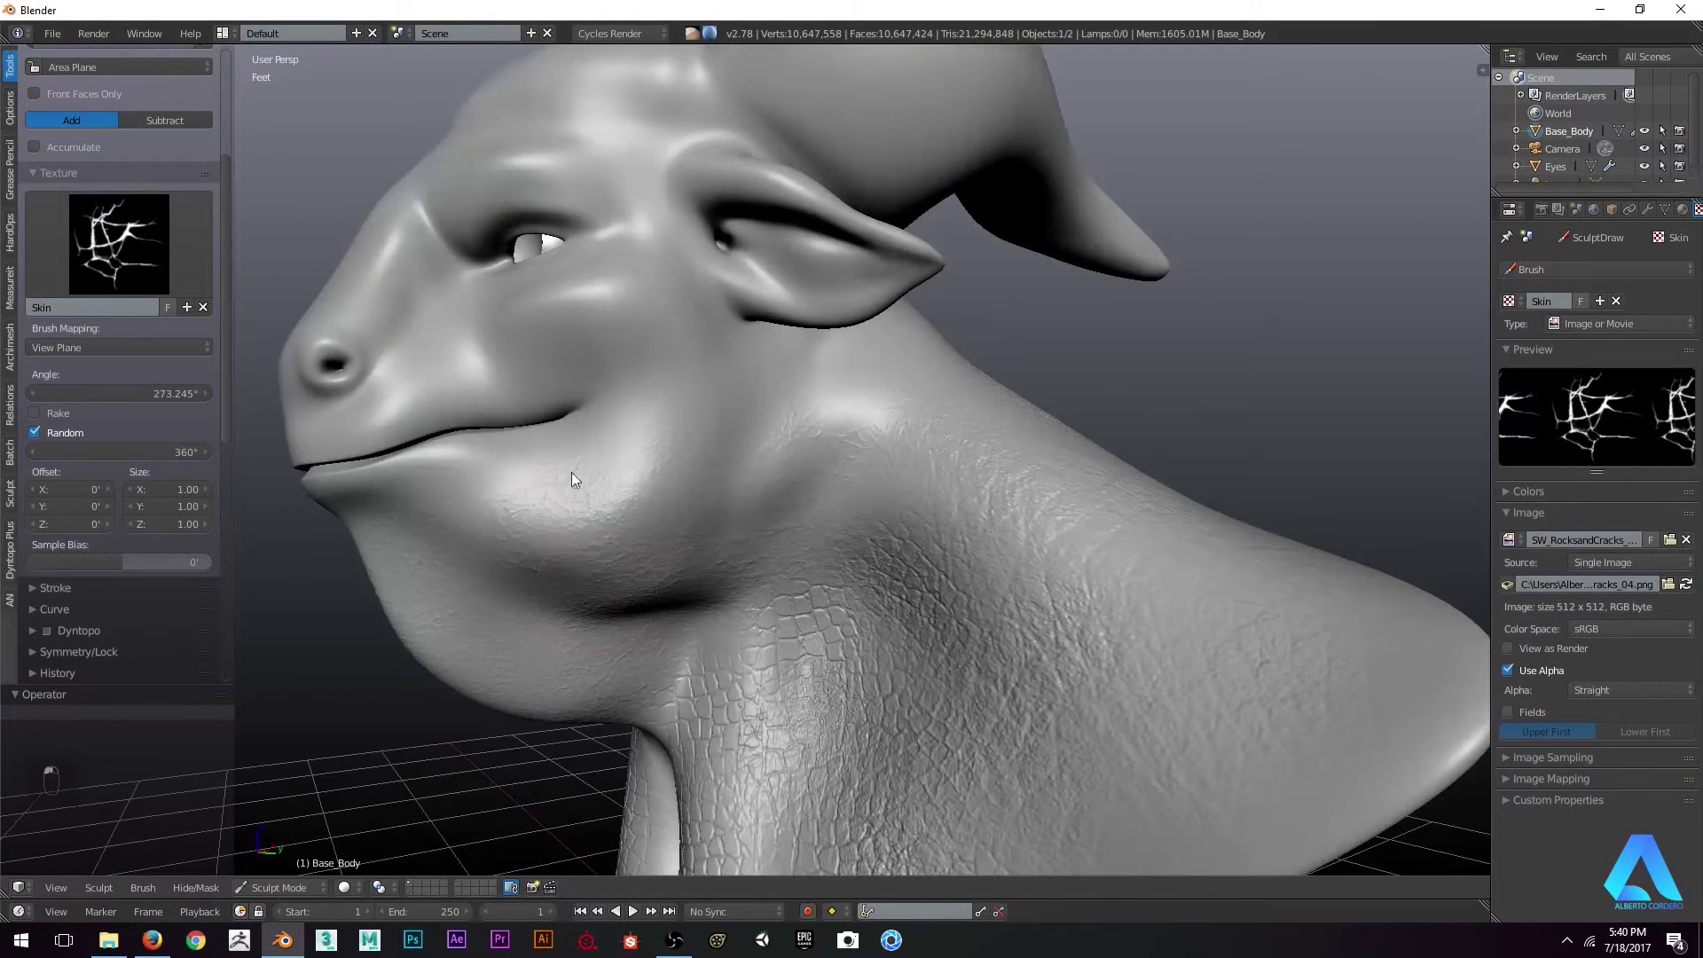
middle_click_drag(679, 476, 700, 430)
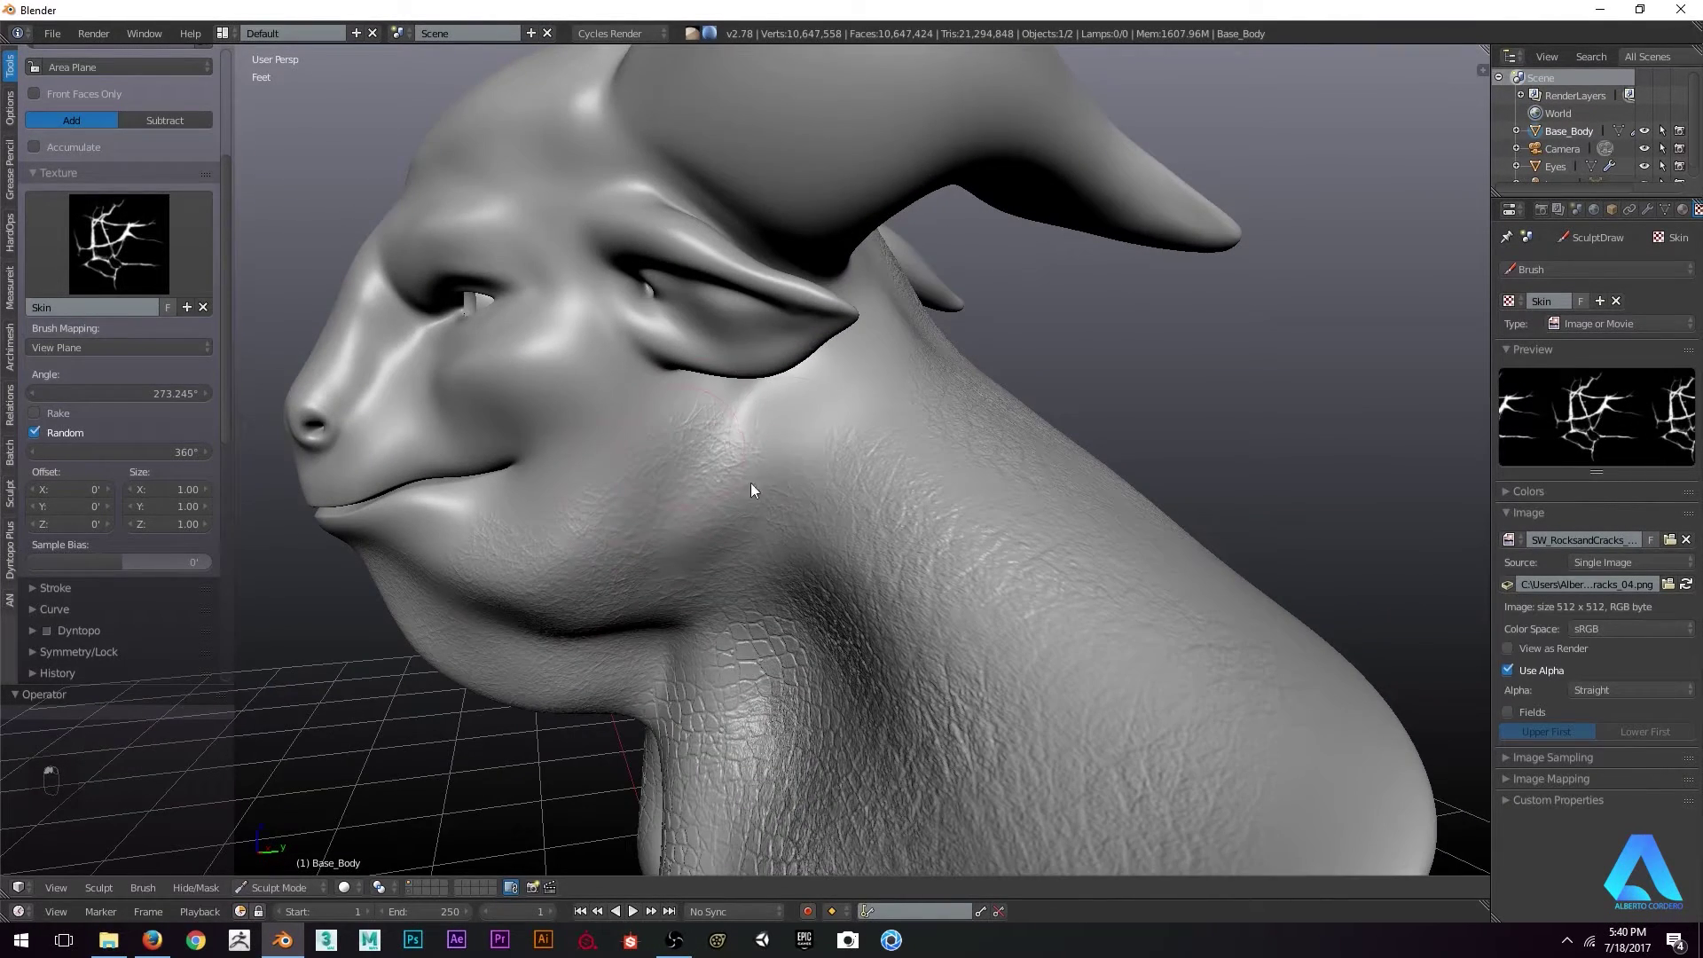
middle_click_drag(750, 483, 802, 374)
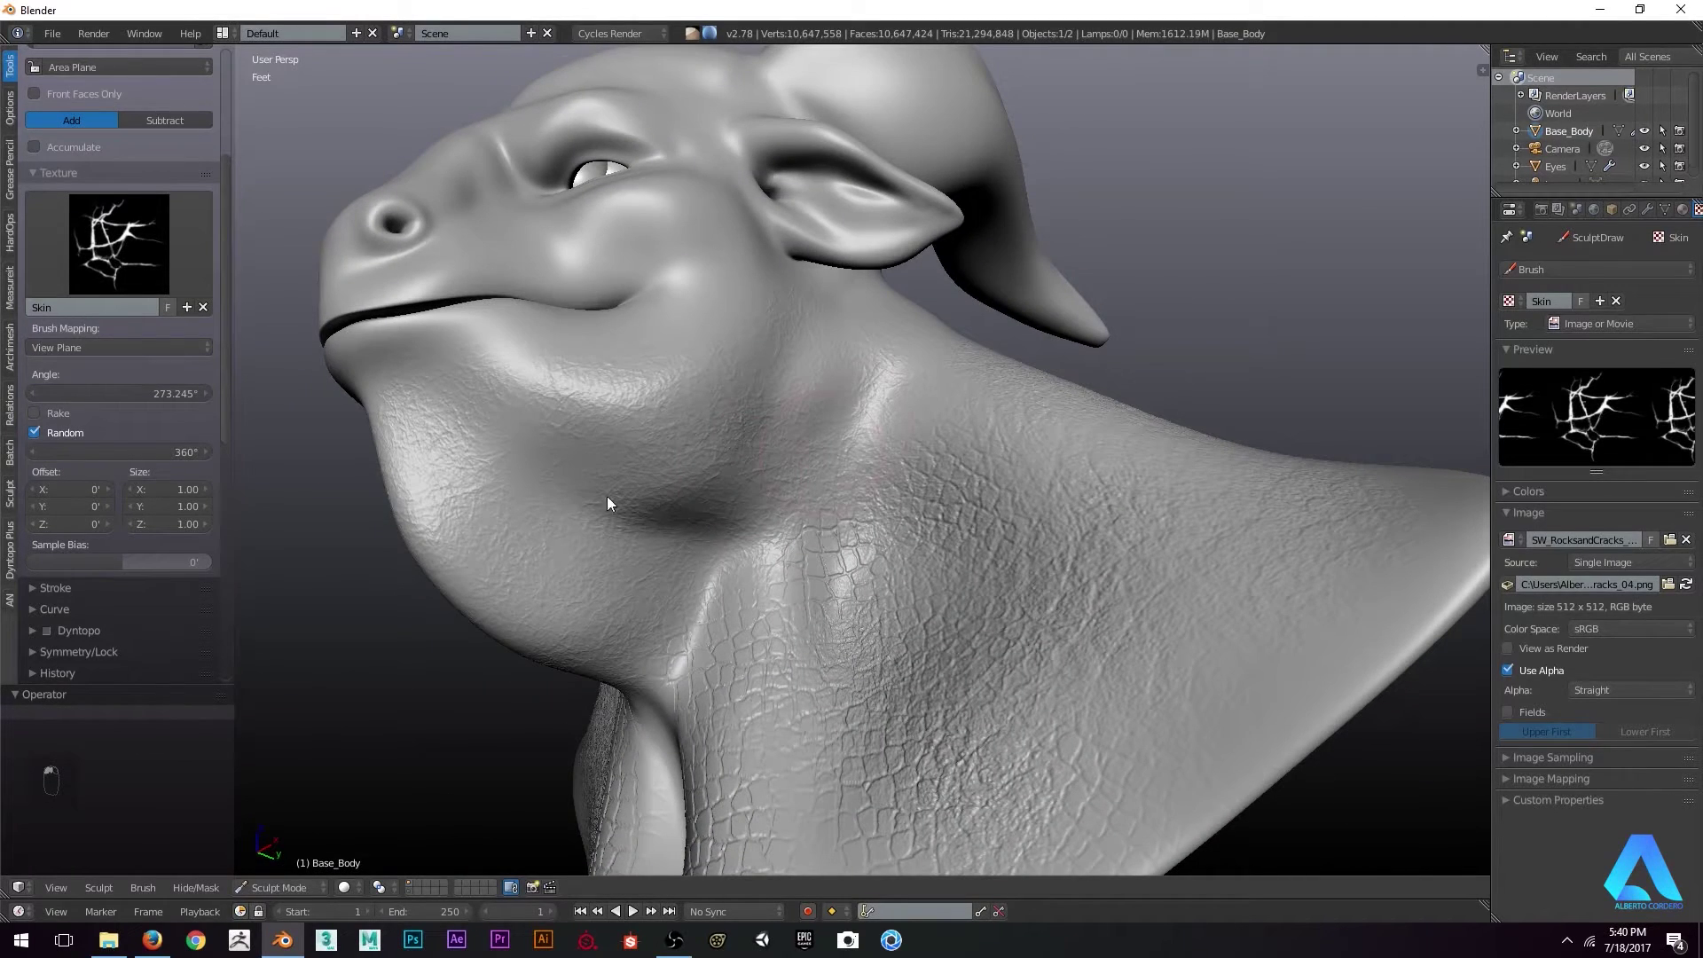
Fill the chin, throat and jaw-to-neck transition with the randomly rotated crack texture
middle_click_drag(636, 460, 606, 522)
middle_click_drag(623, 605, 714, 665)
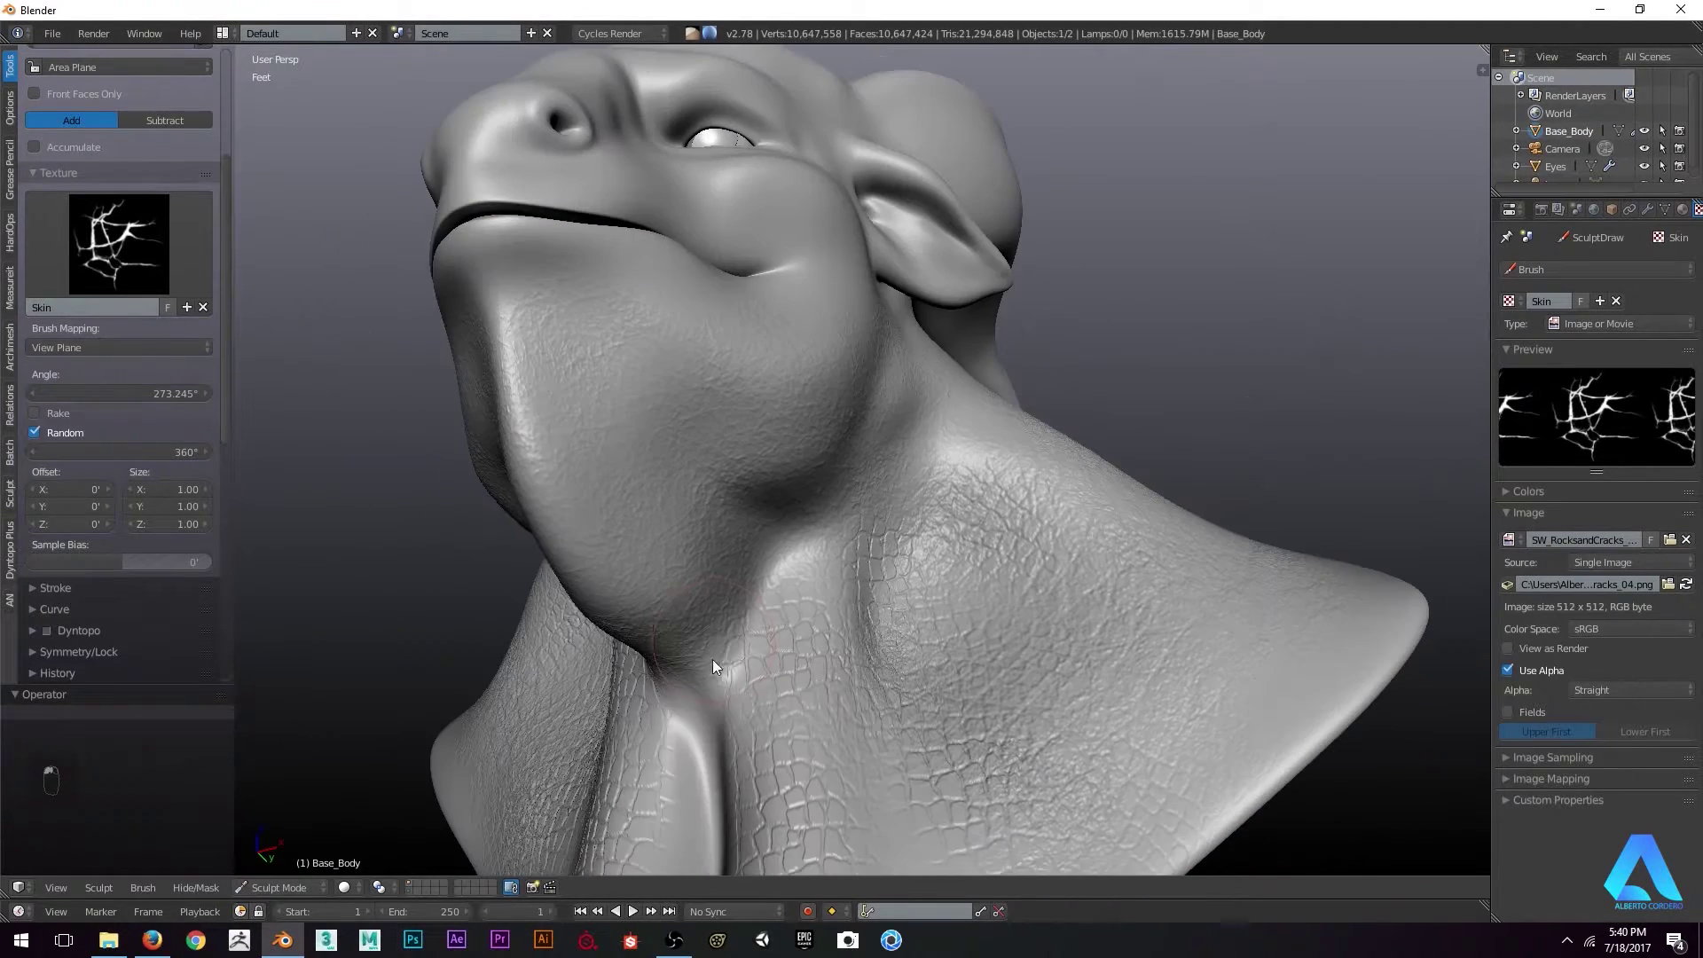
middle_click_drag(831, 502, 834, 535)
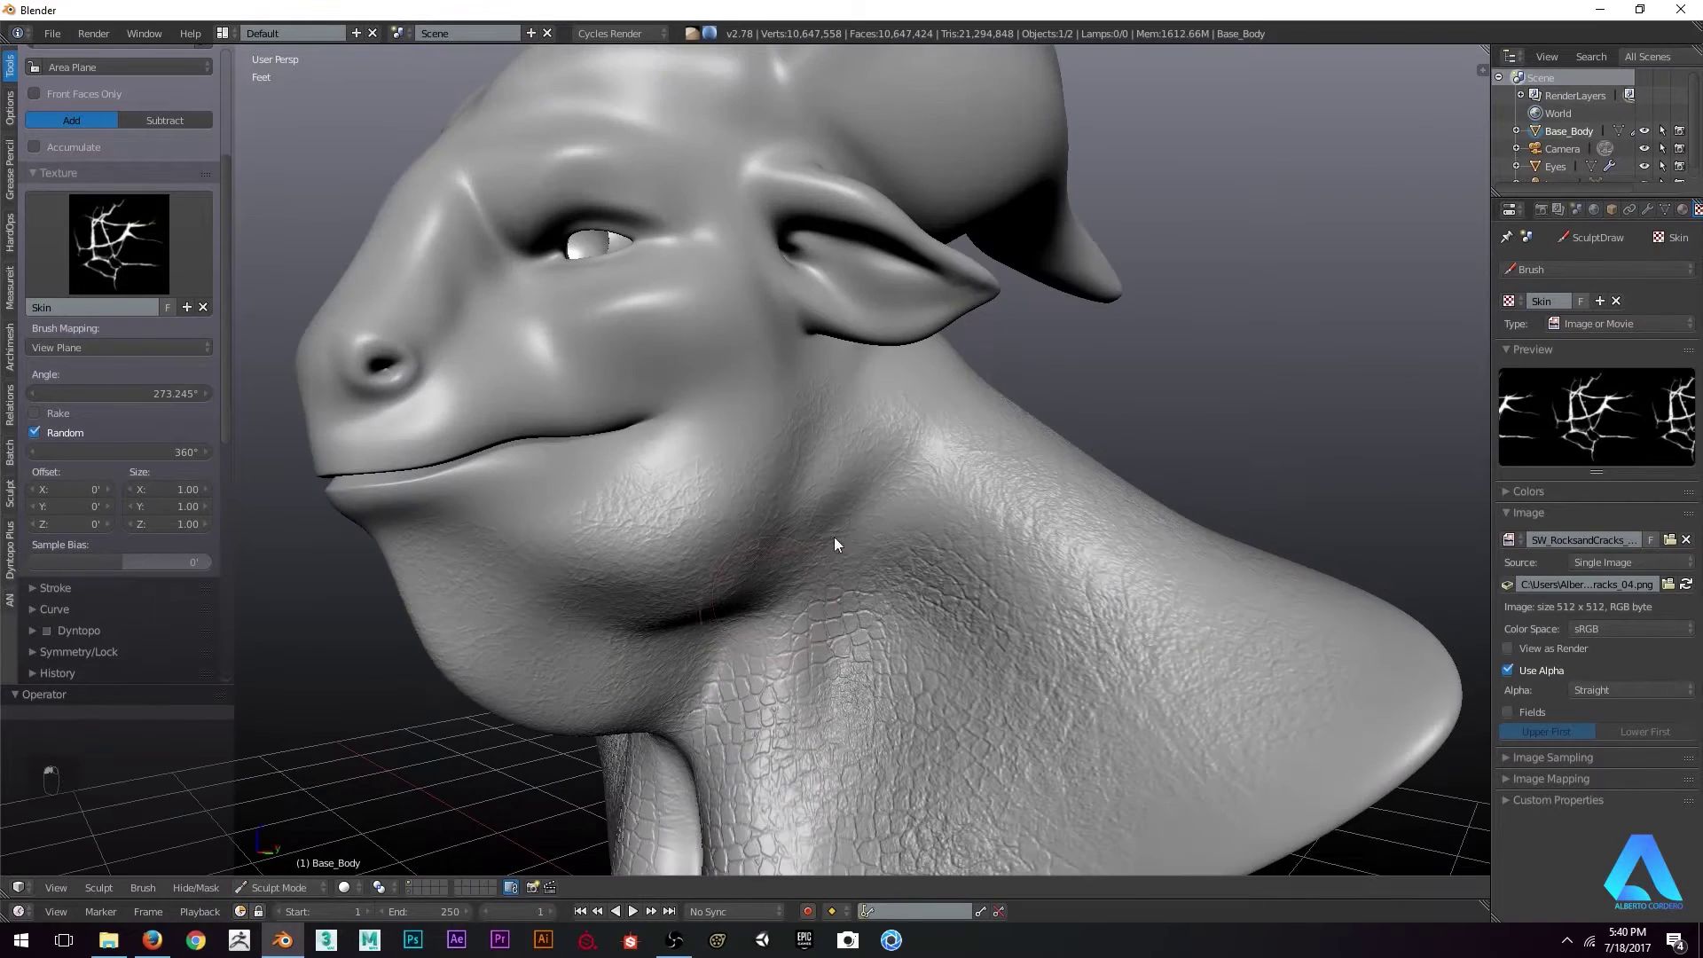
middle_click_drag(791, 471, 778, 488)
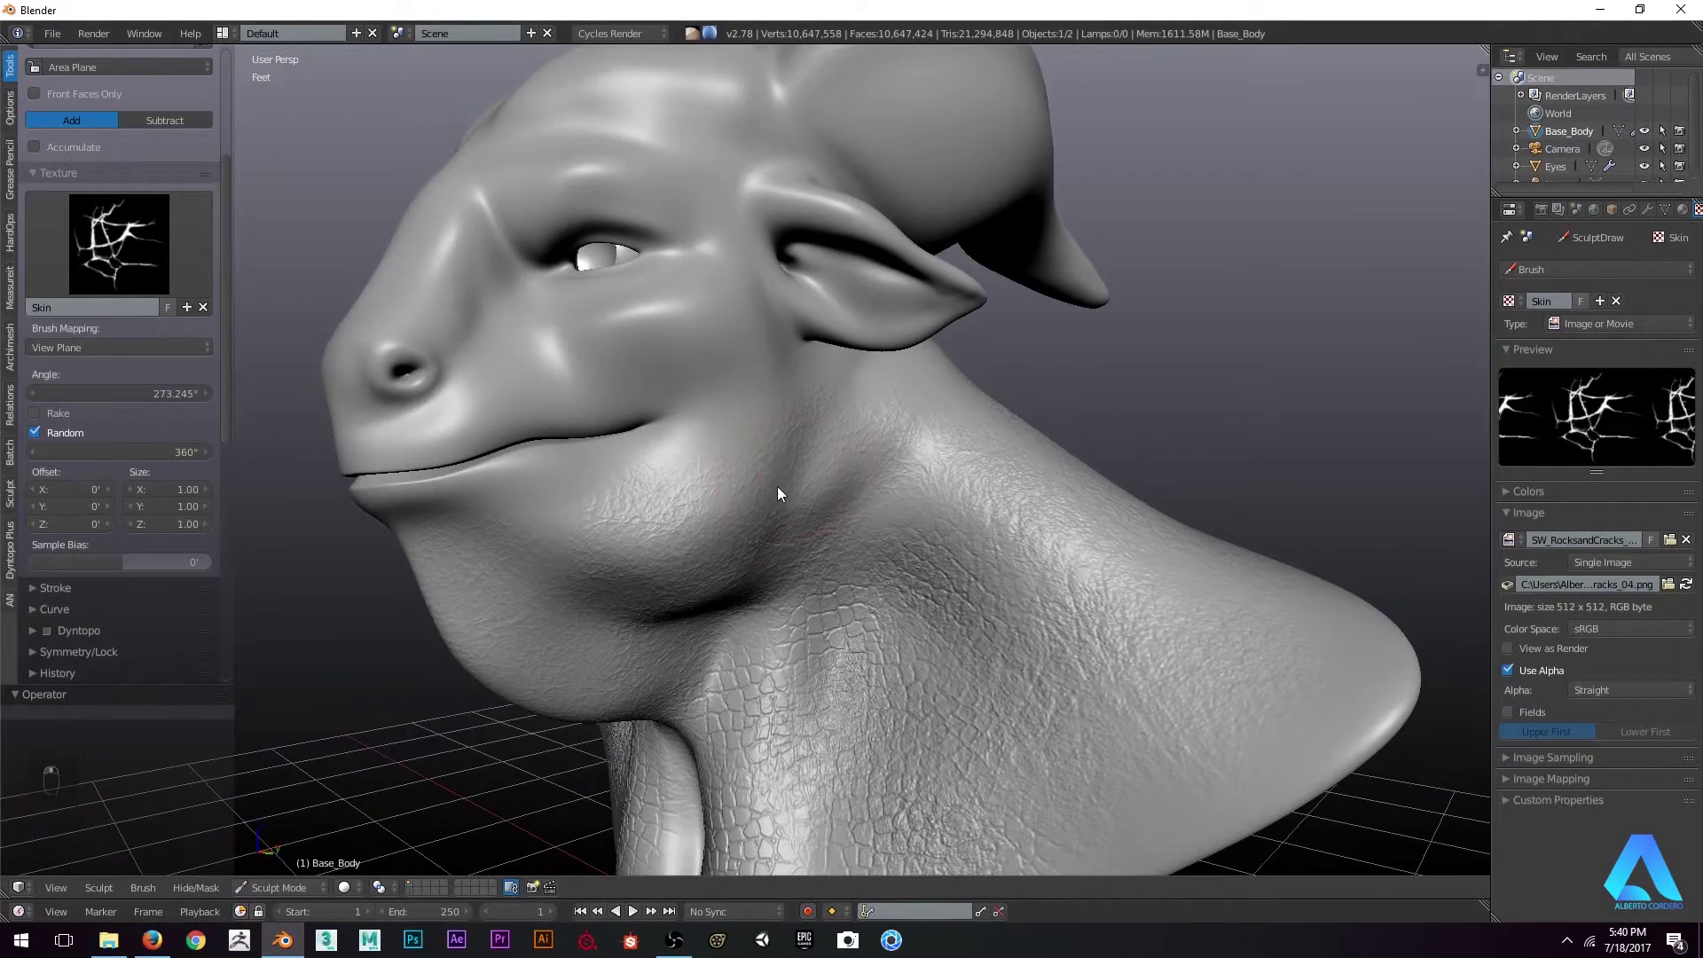
middle_click_drag(944, 507, 783, 568)
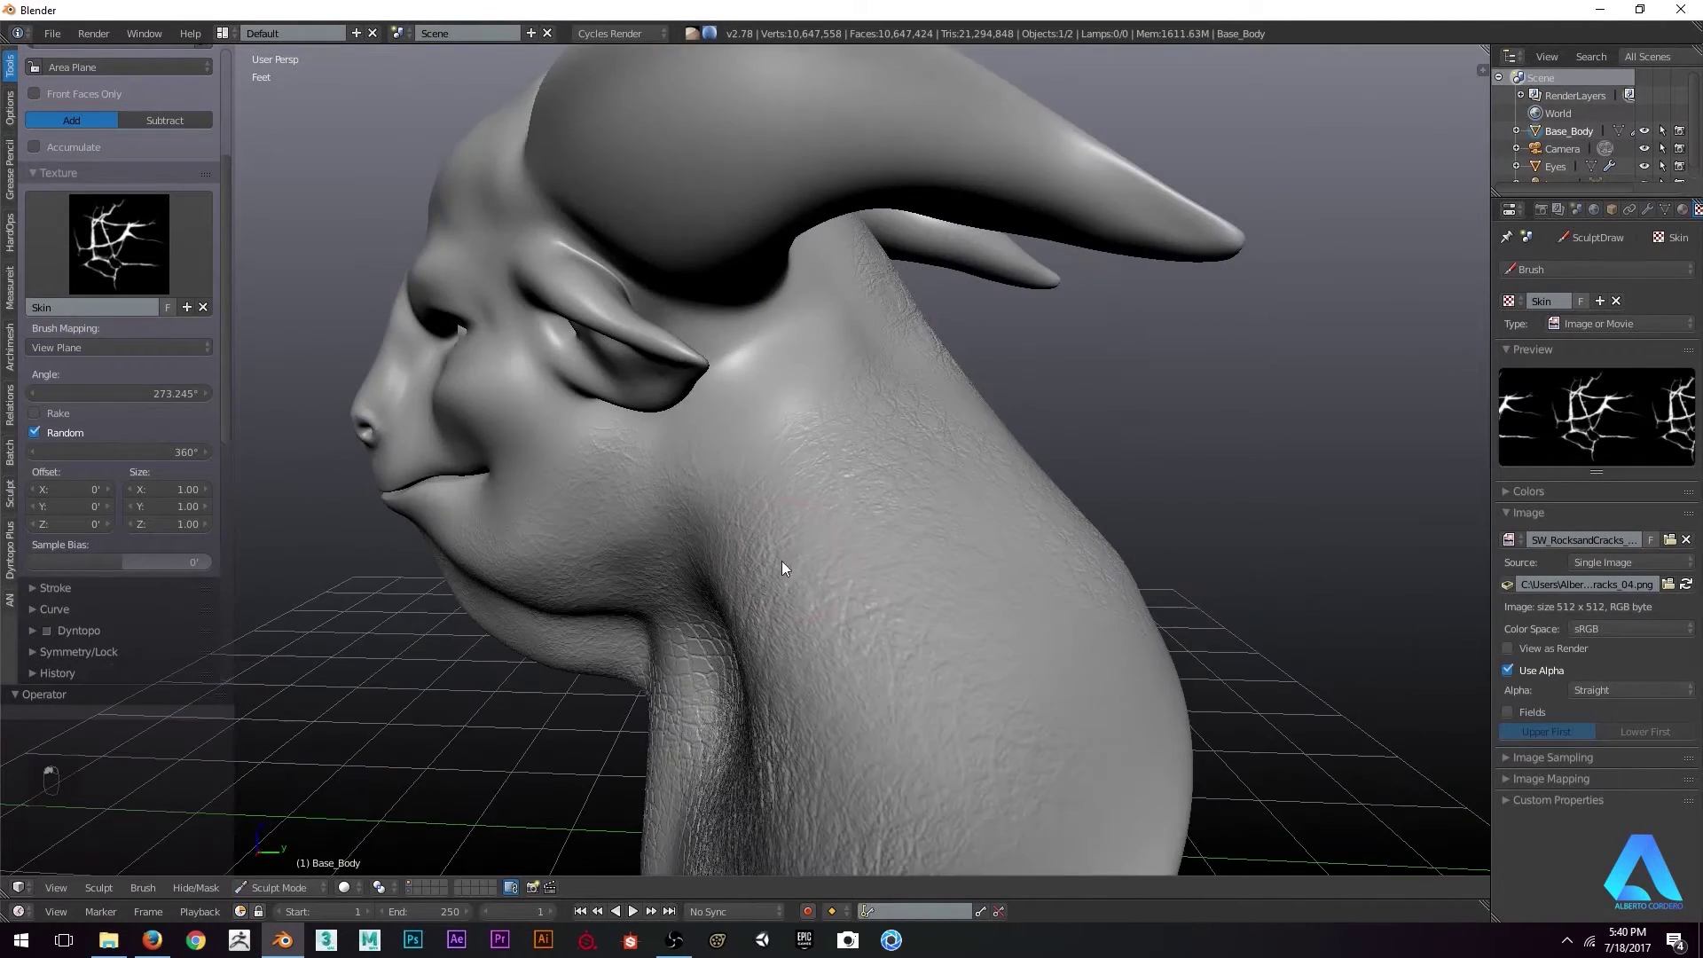
Sculpt the crack texture over the base and side of the horn
mouse_move(791, 440)
middle_mouse_down()
mouse_move(635, 538)
mouse_move(806, 375)
mouse_move(654, 495)
mouse_move(578, 493)
middle_mouse_up()
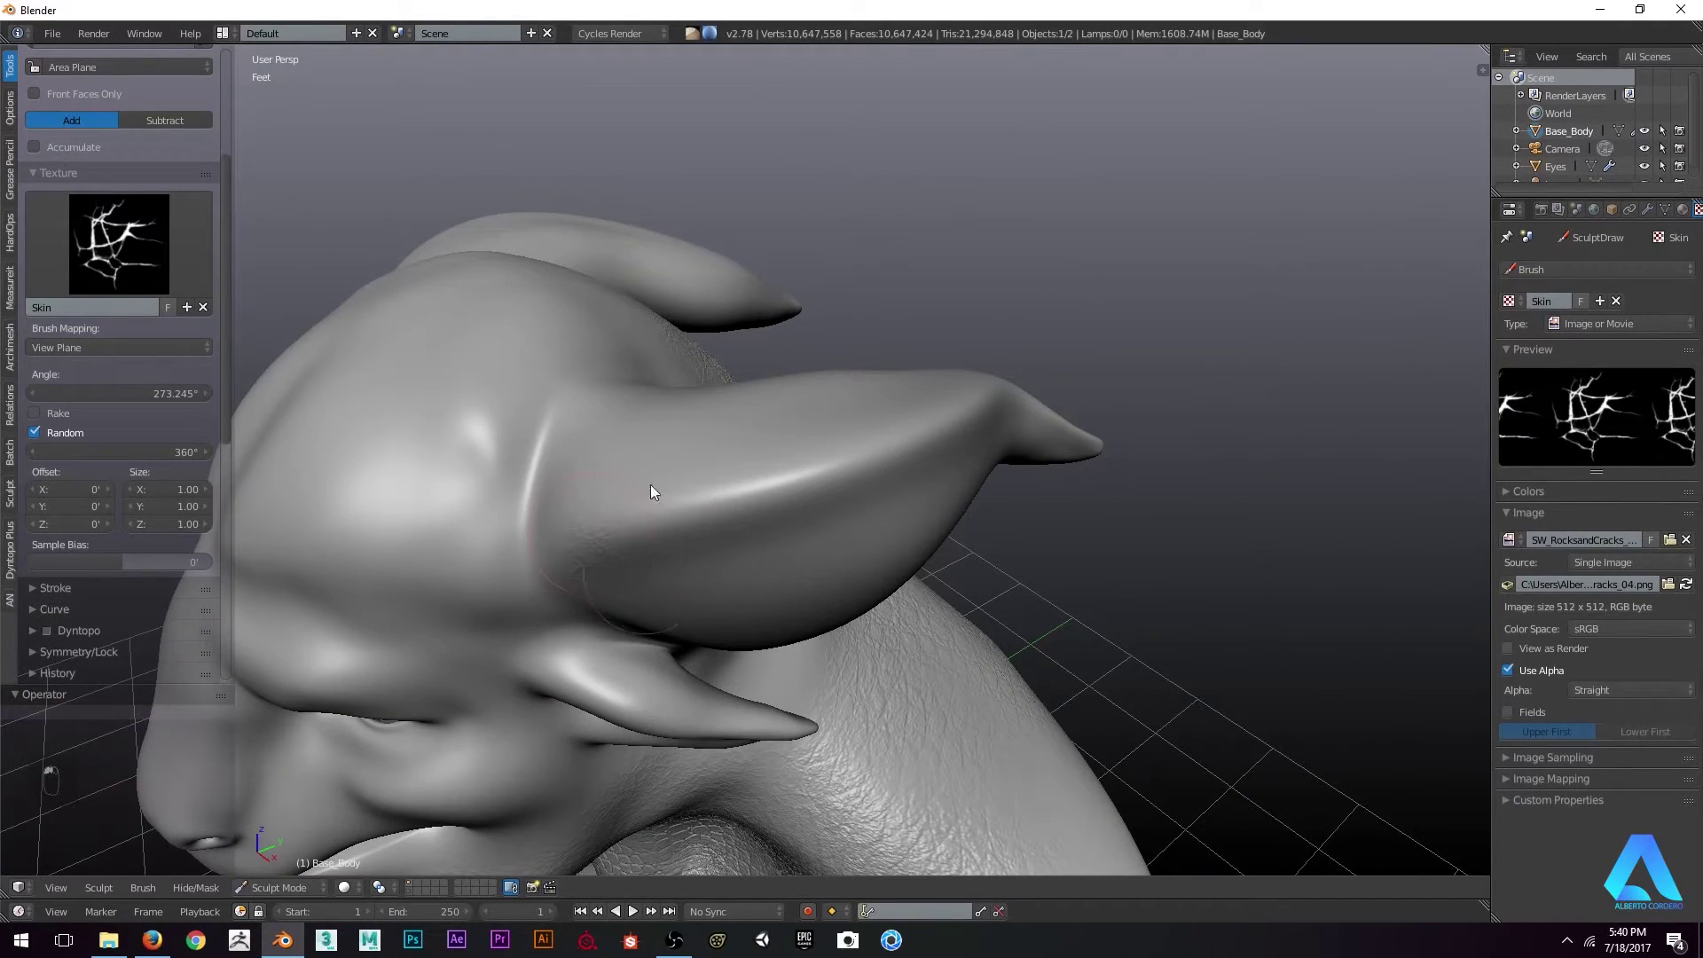
left_click_drag(651, 493, 633, 550)
middle_click_drag(765, 520, 600, 527)
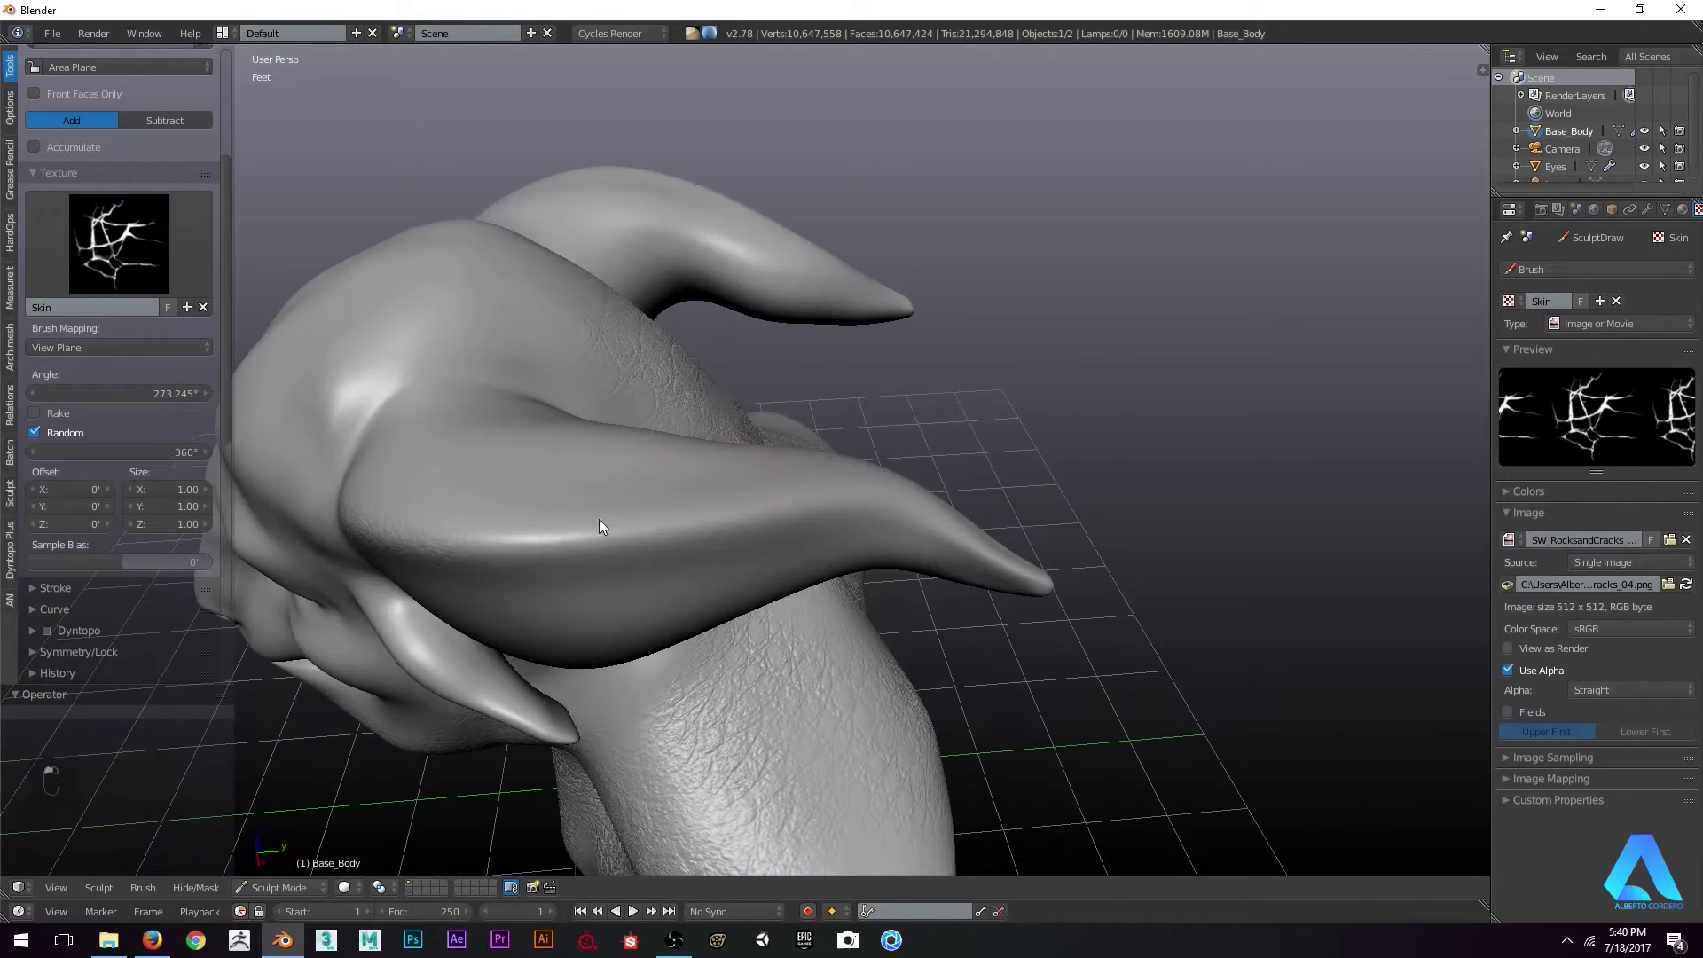
middle_click_drag(761, 538, 749, 509)
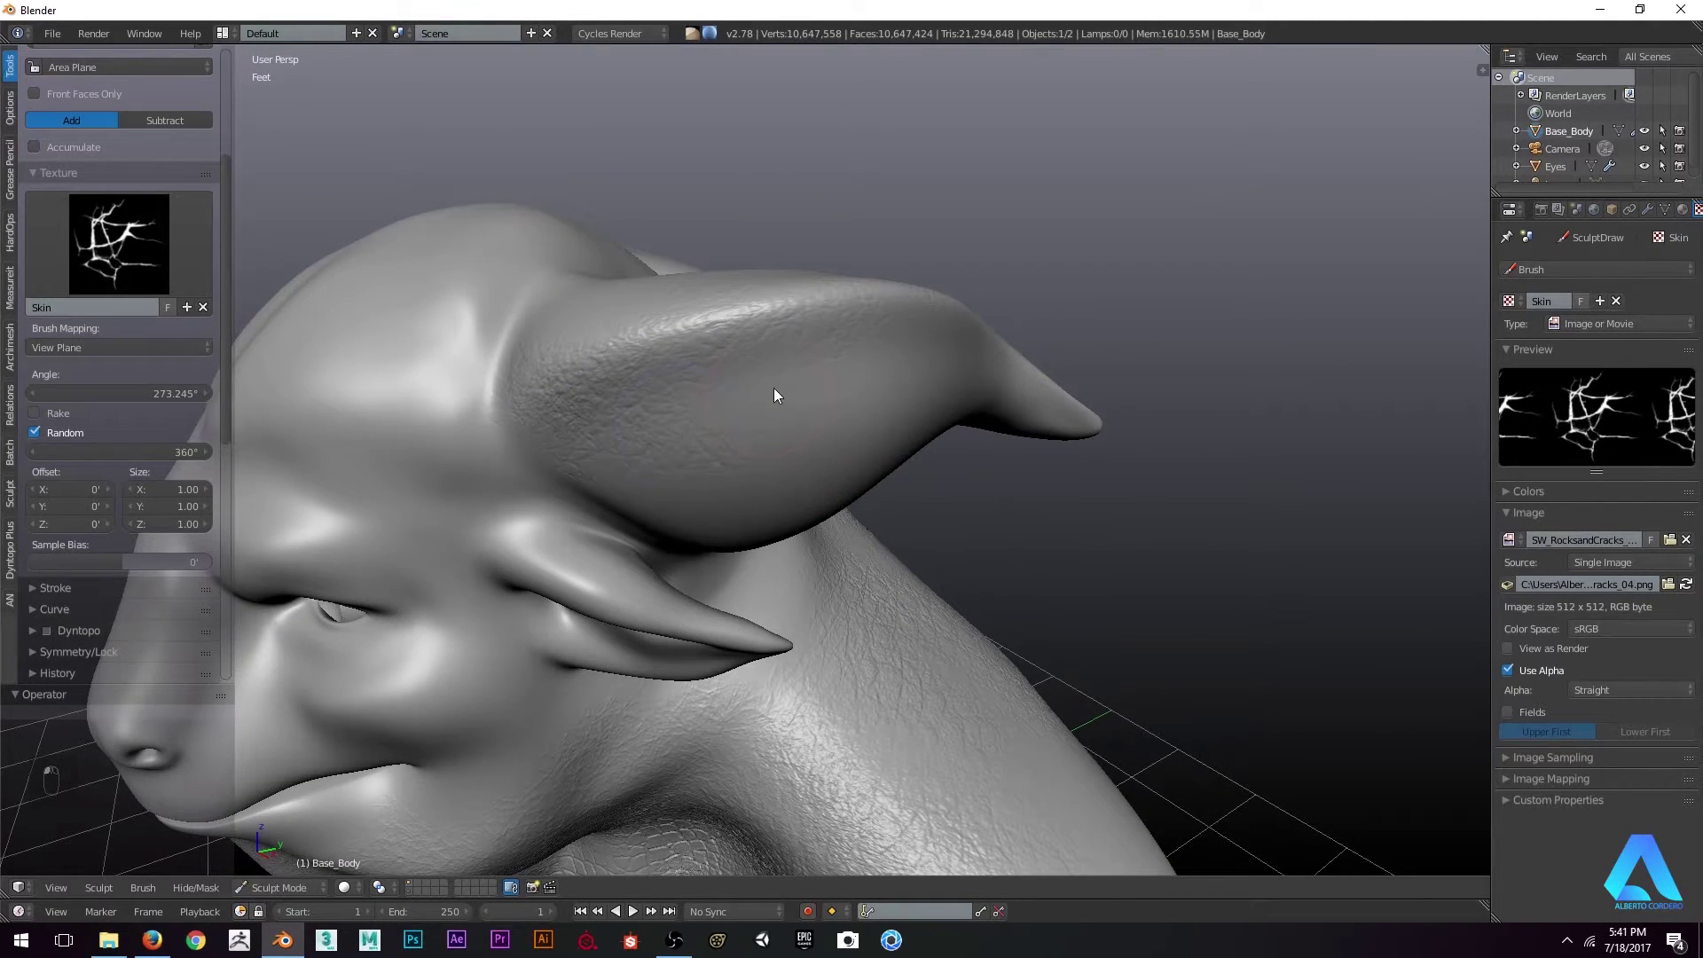
mouse_move(774, 387)
middle_mouse_down()
mouse_move(650, 186)
mouse_move(864, 221)
mouse_move(916, 394)
mouse_move(754, 408)
middle_mouse_up()
Change the brush's stroke method from Space to Drag Dot
scroll(128, 312, "down", 4)
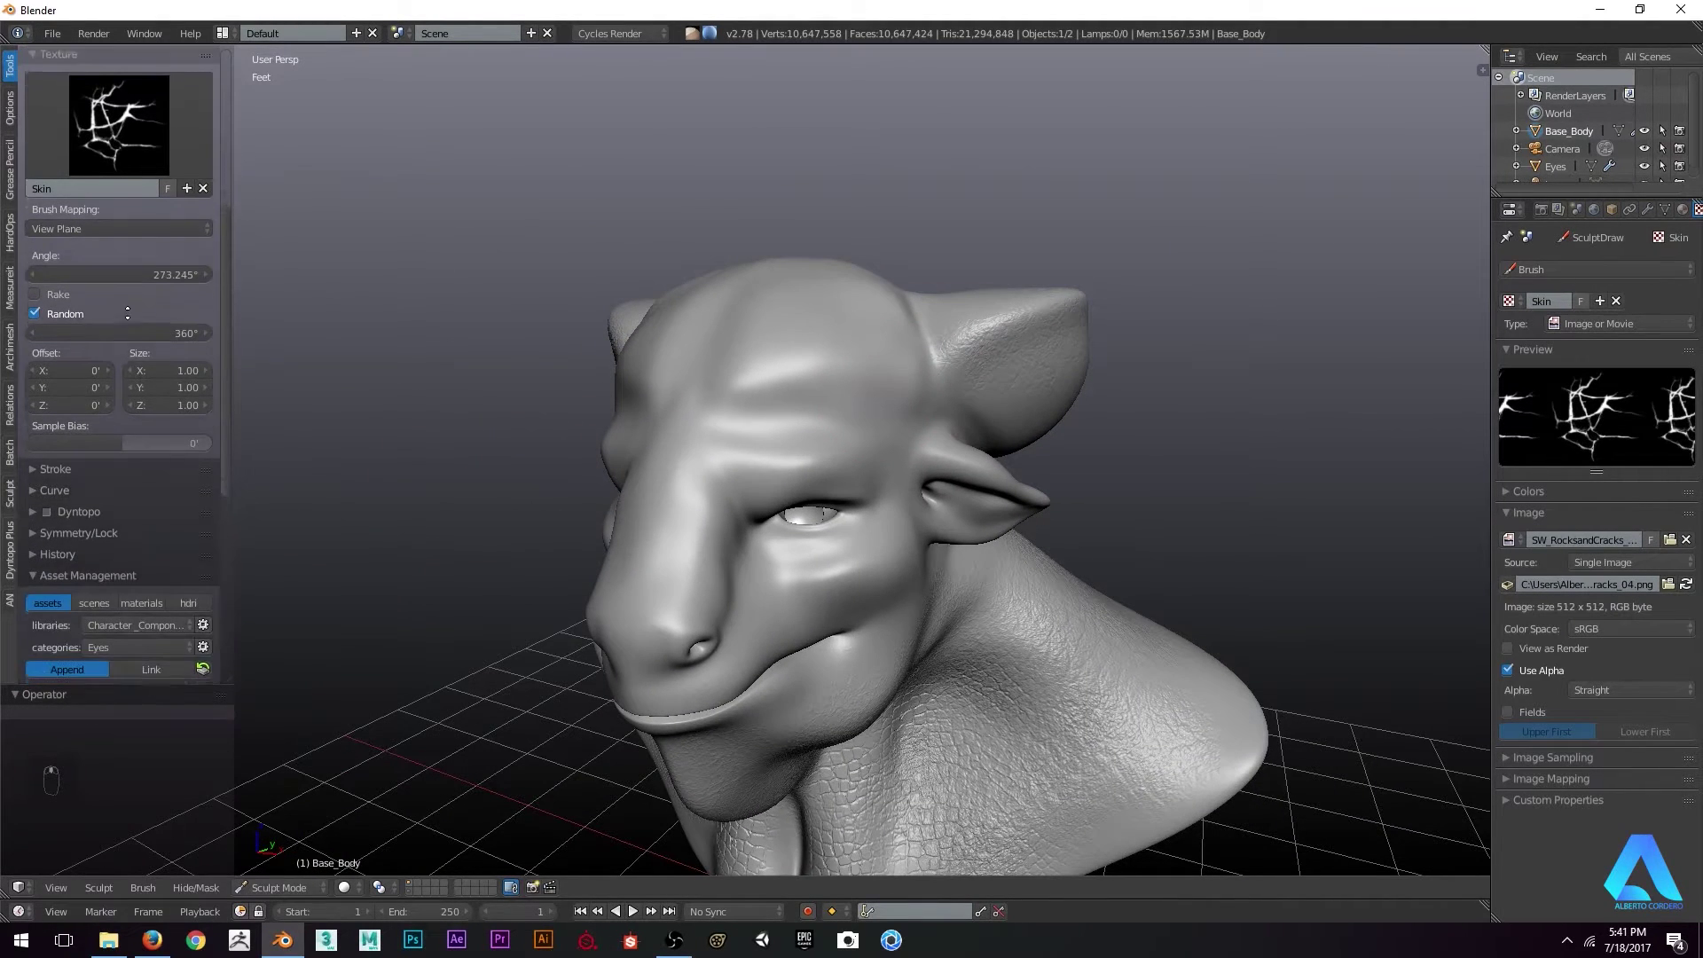
scroll(126, 443, "up", 8)
scroll(100, 245, "down", 6)
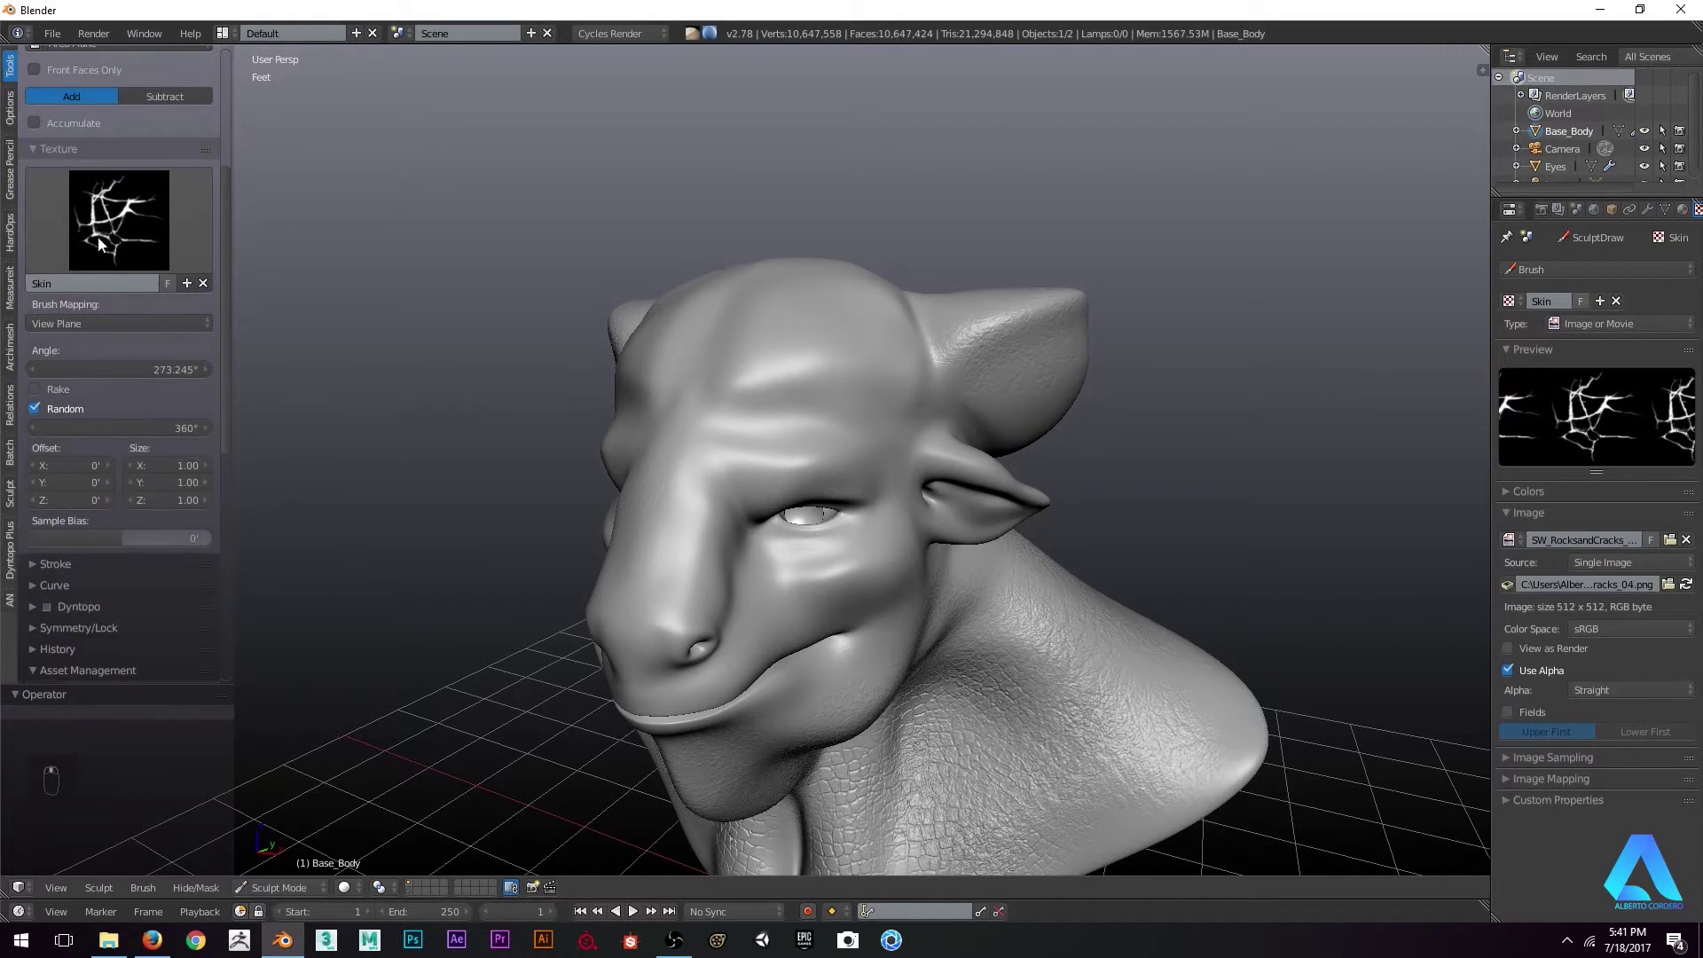
scroll(100, 245, "down", 4)
left_click(60, 444)
scroll(104, 259, "down", 2)
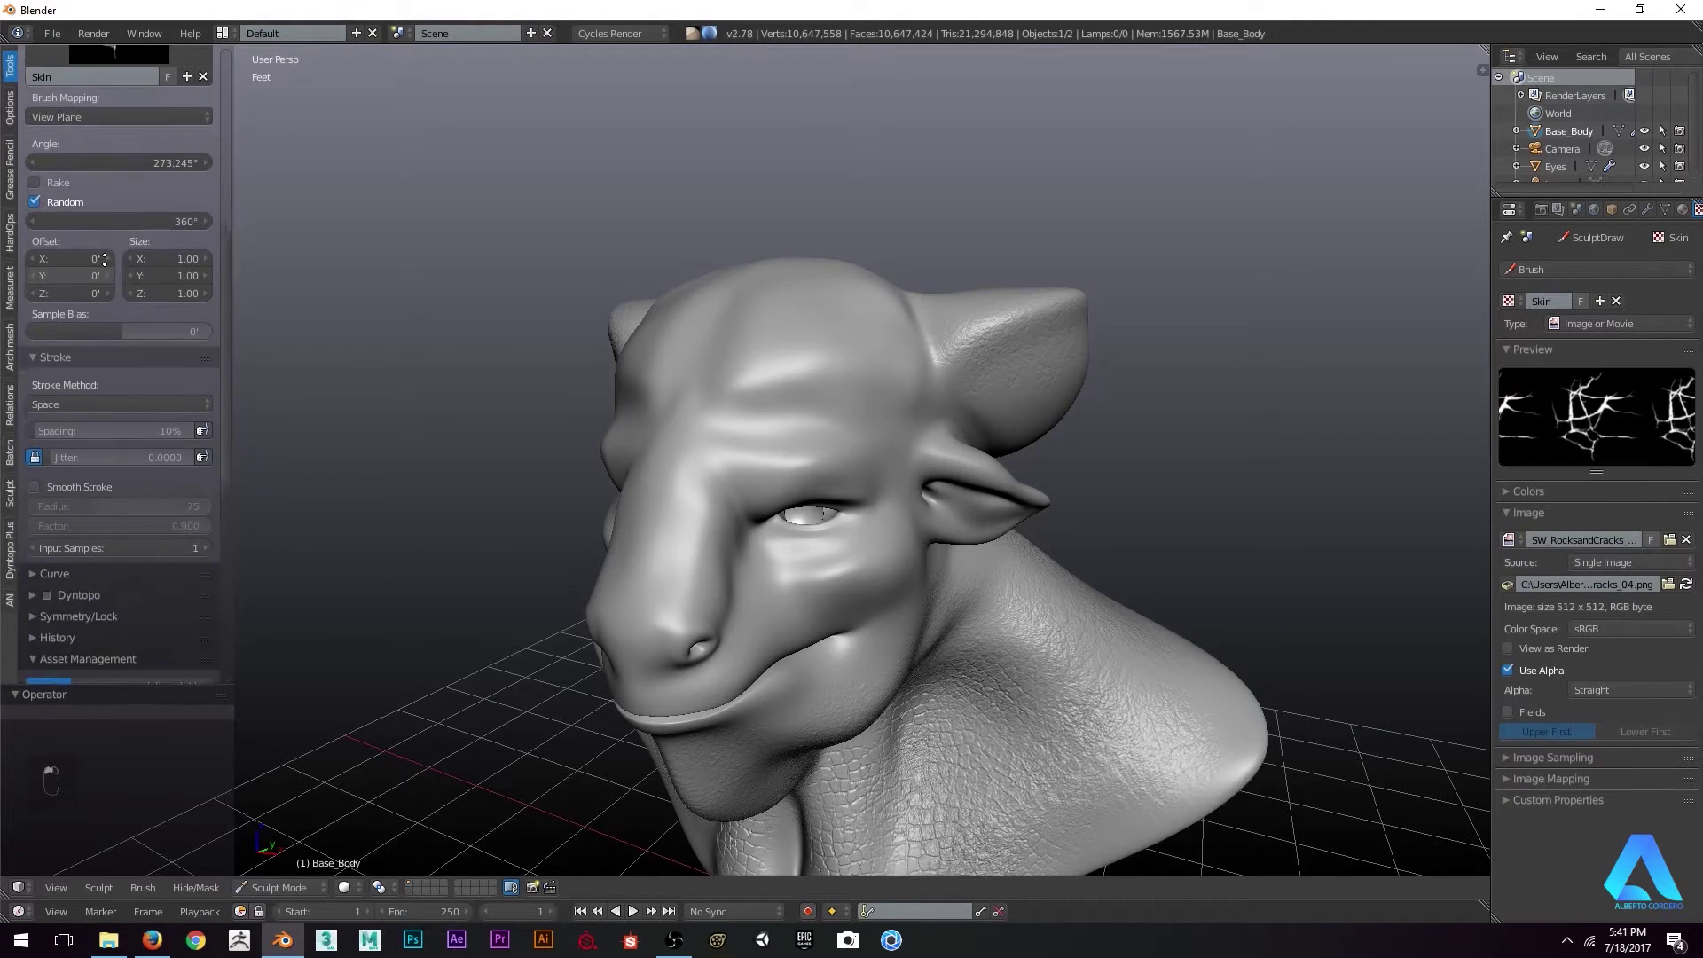
middle_click_drag(103, 260, 104, 248)
left_click(79, 399)
Stamp a single crack pattern on the side of the forehead near the horn
middle_click_drag(798, 310, 747, 369)
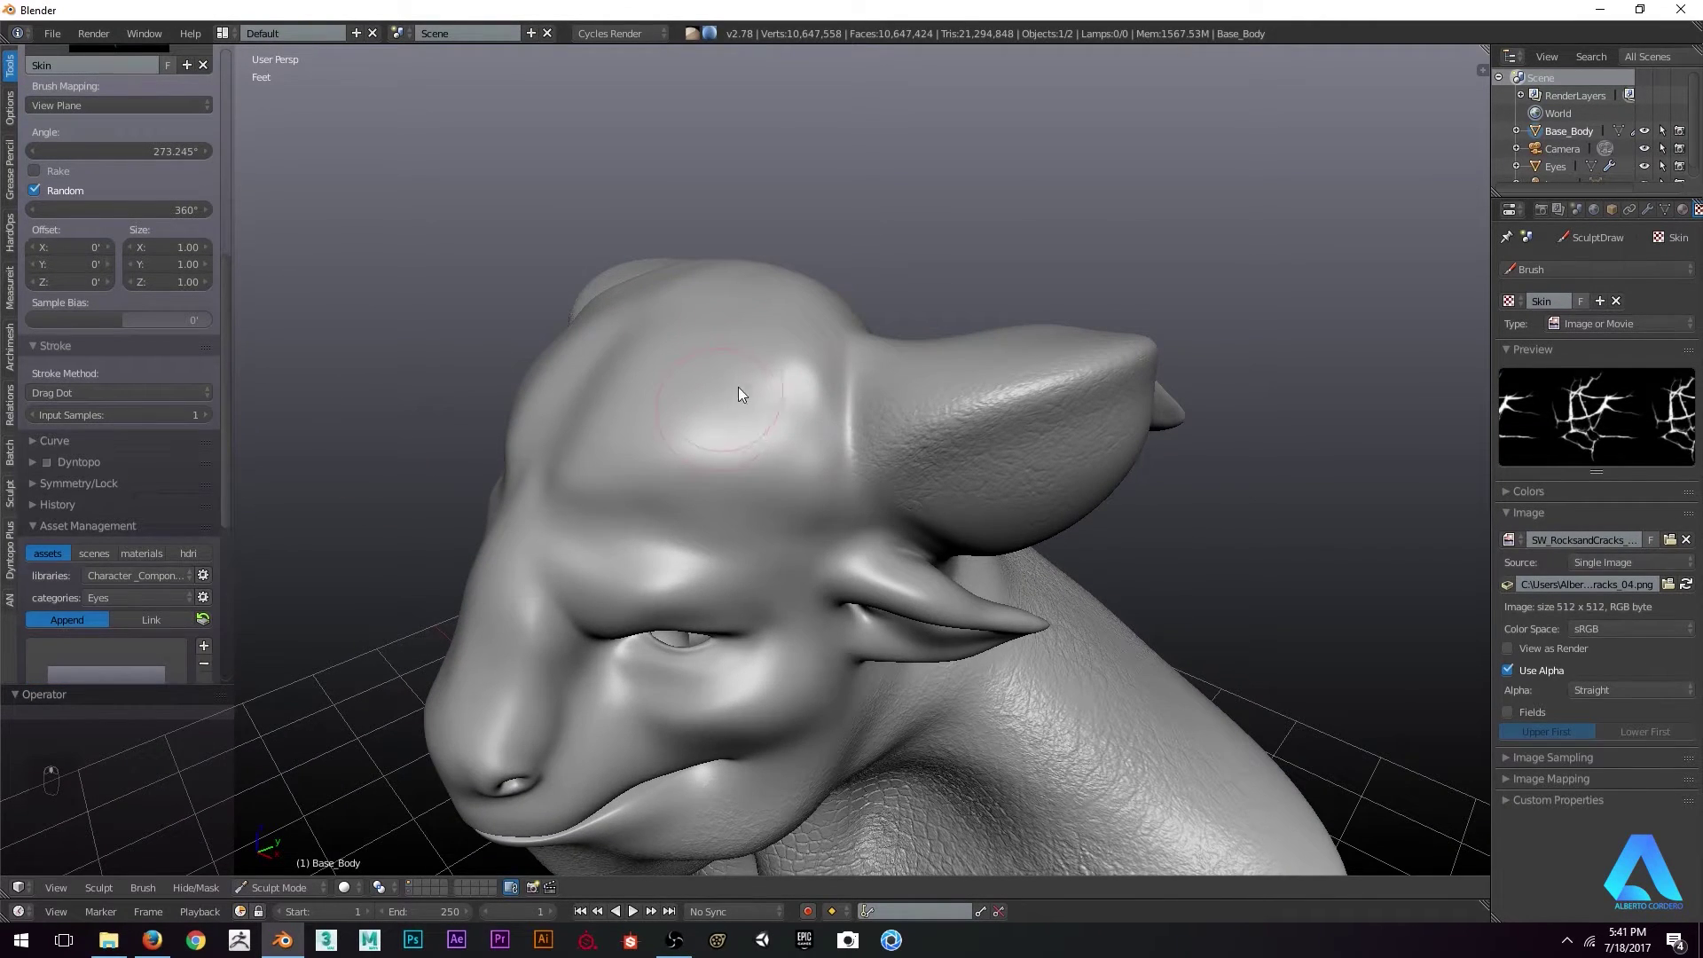
left_click_drag(705, 406, 690, 427)
left_click_drag(762, 506, 761, 506)
scroll(66, 408, "up", 5)
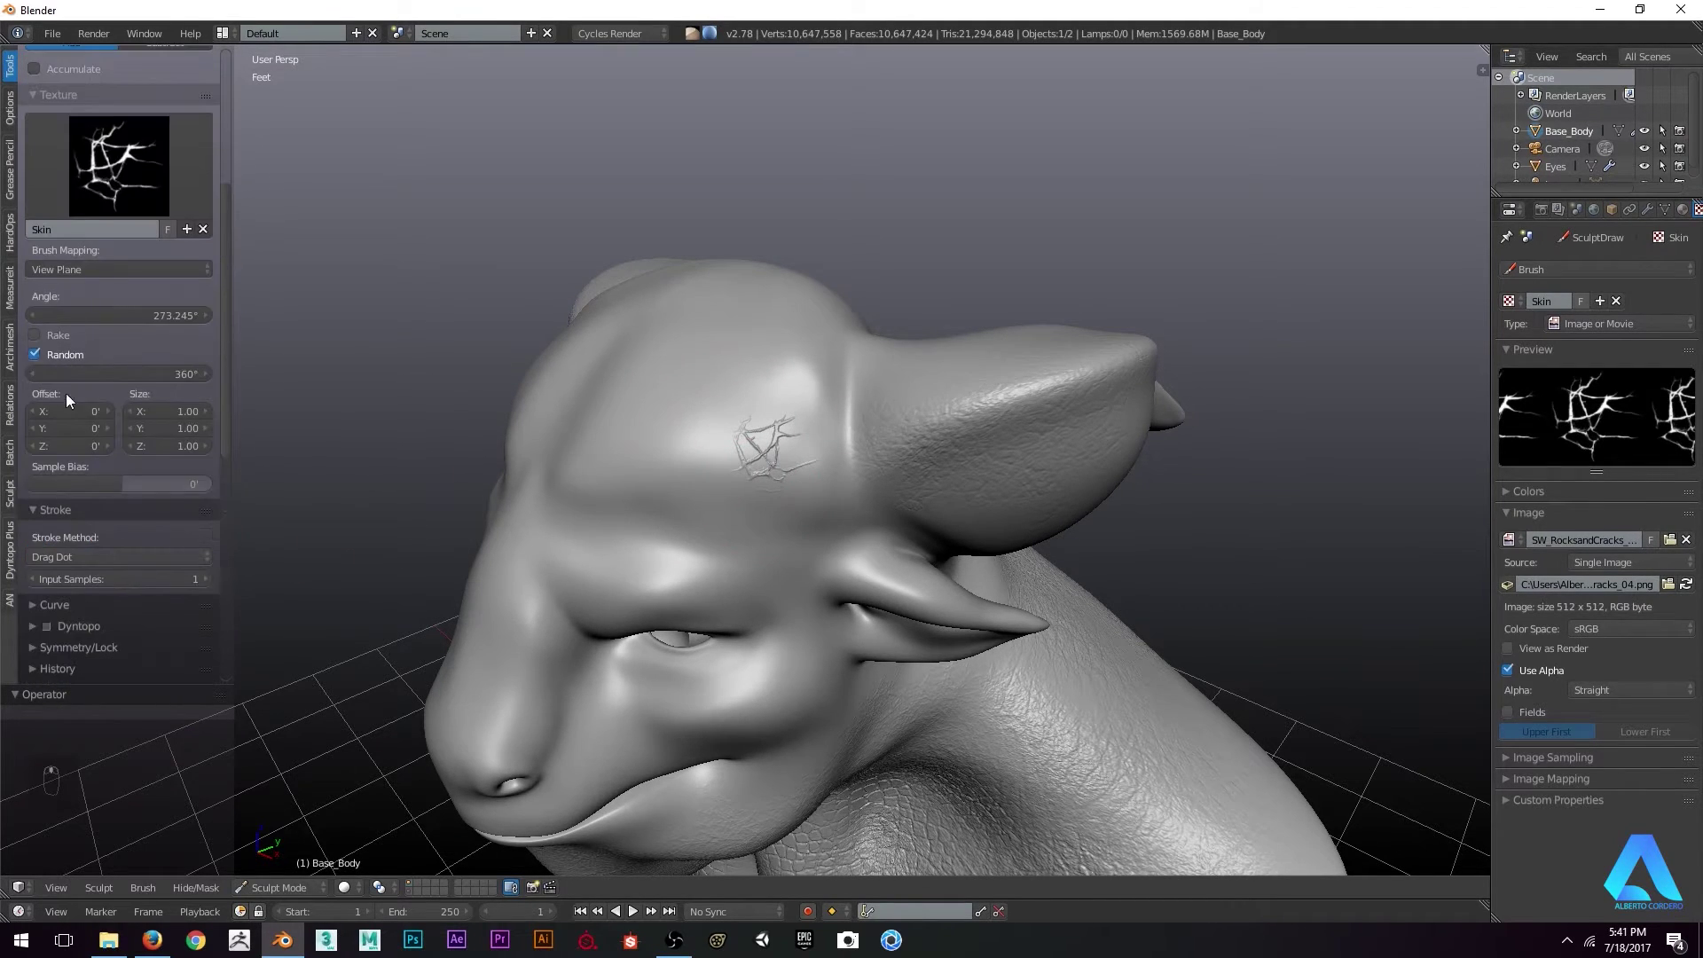
Turn off random texture rotation and place more crack stamps on the head along the base of the horn
left_click(49, 354)
left_click_drag(746, 357, 714, 405)
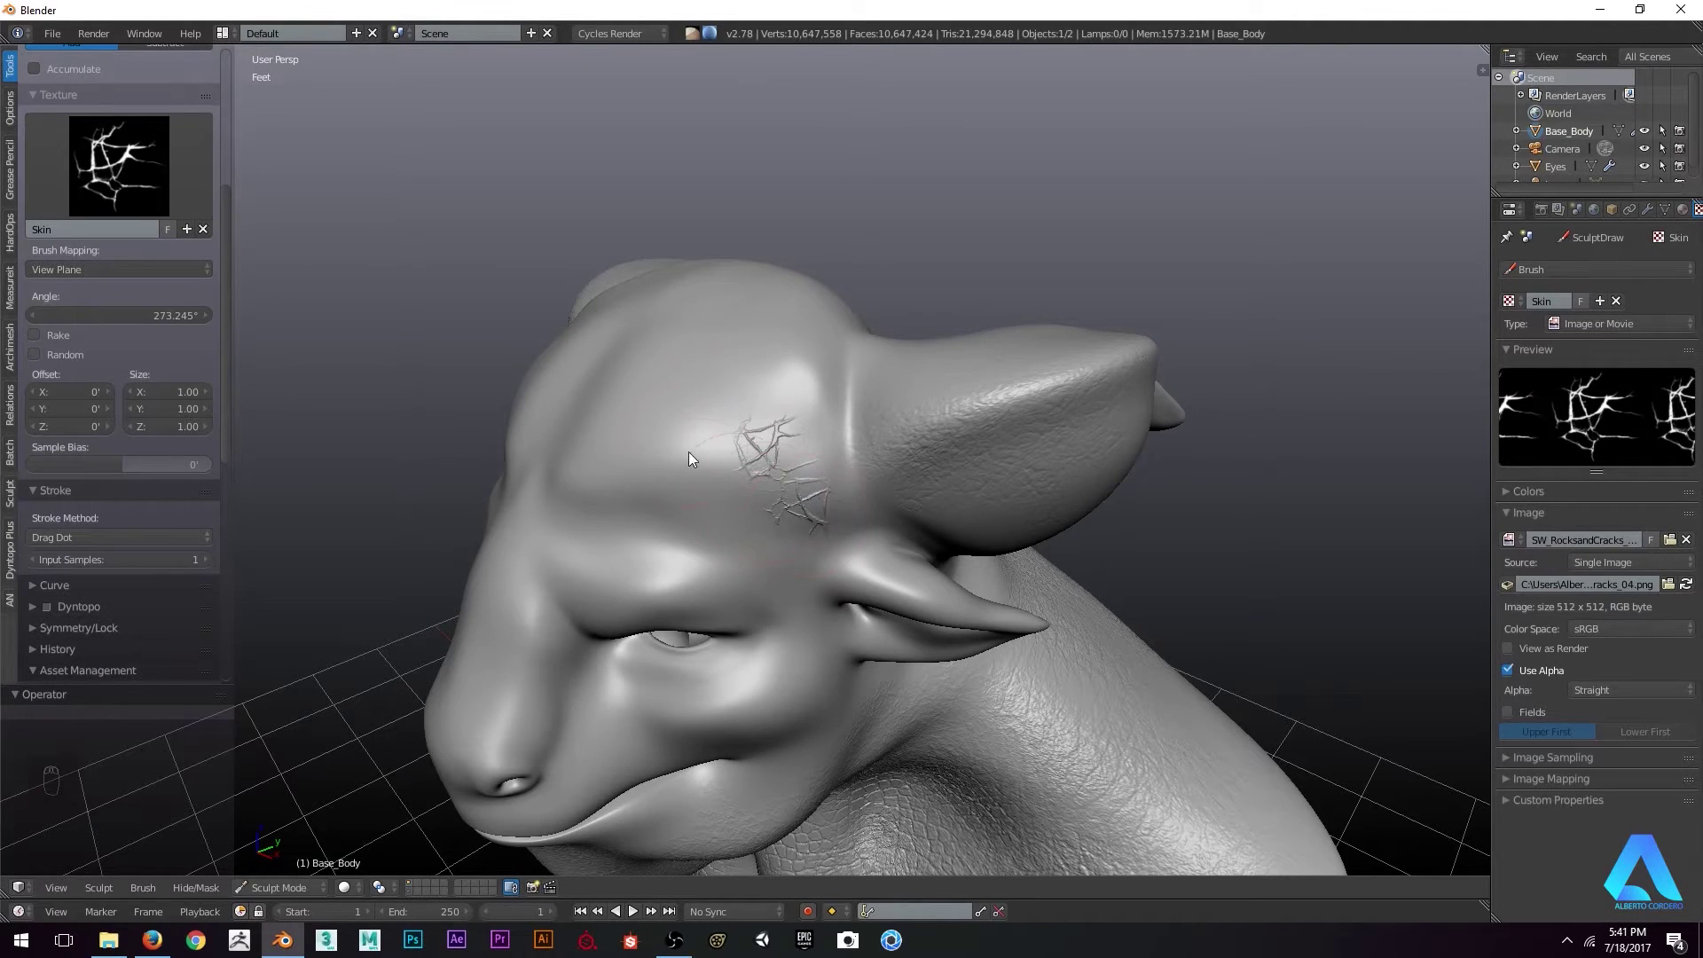
mouse_move(689, 451)
middle_mouse_down()
mouse_move(659, 521)
mouse_move(657, 665)
middle_mouse_up()
left_click_drag(657, 666, 667, 674)
middle_click_drag(678, 568, 683, 588)
mouse_move(683, 588)
left_mouse_down()
mouse_move(674, 657)
mouse_move(678, 627)
mouse_move(716, 604)
left_mouse_up()
Turn random texture rotation back on and stamp overlapping cracks across the top of the head between the horns
left_click(61, 351)
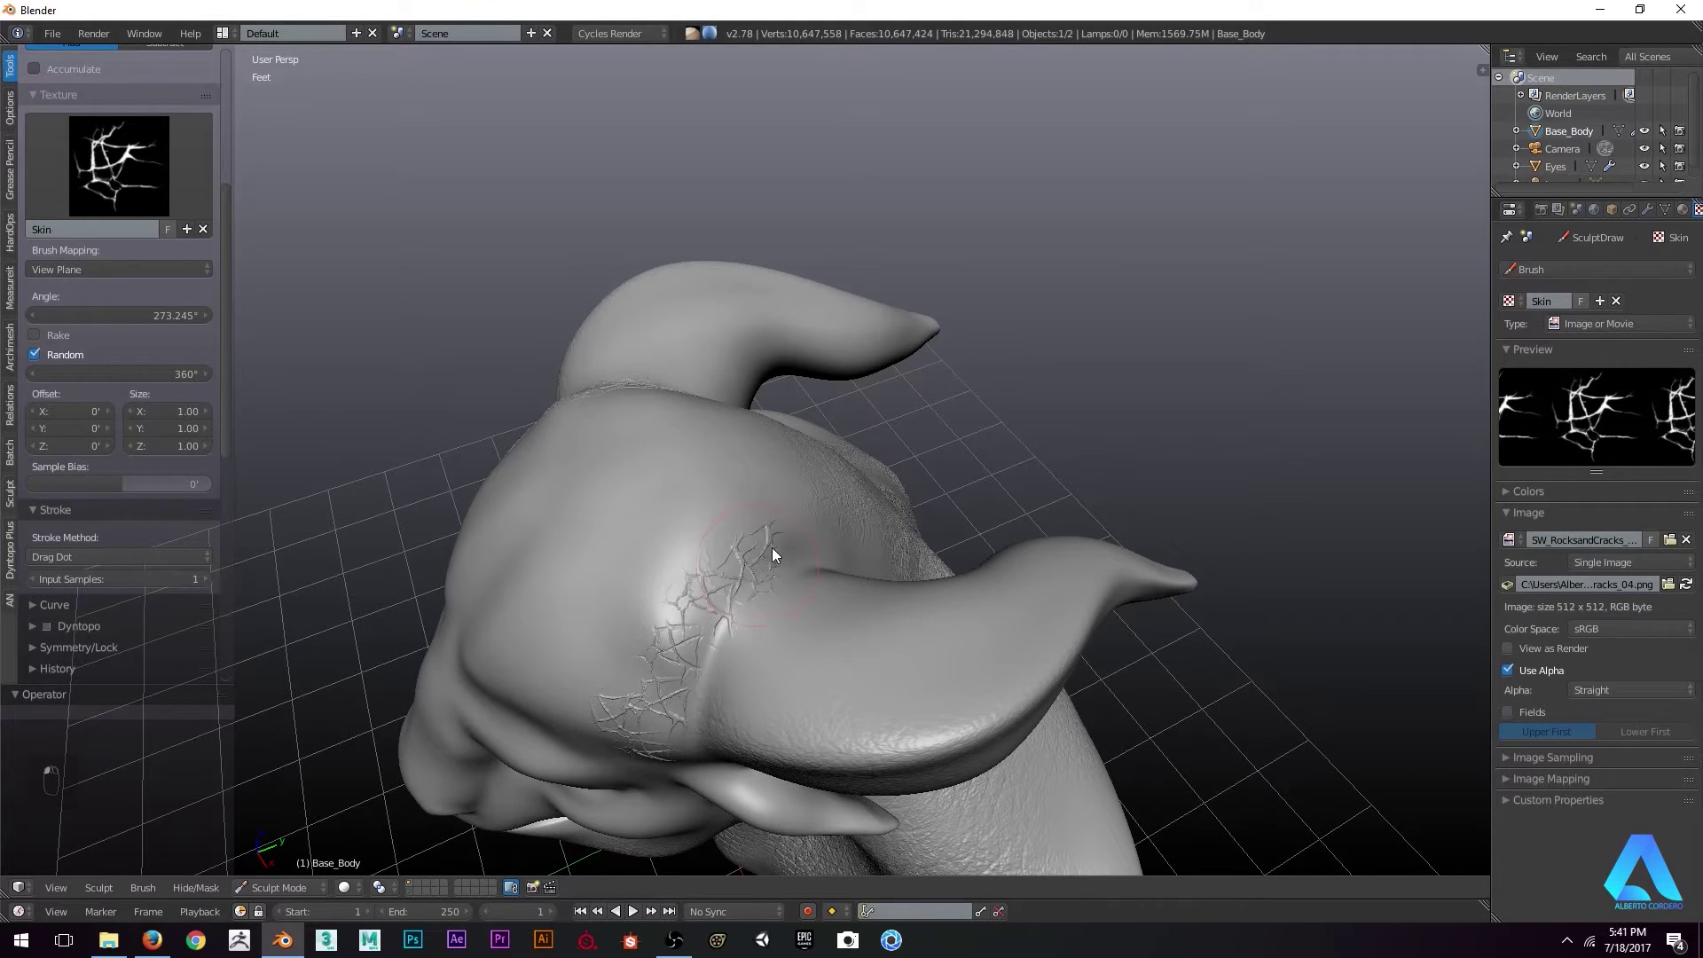
mouse_move(839, 557)
middle_mouse_down()
mouse_move(667, 610)
mouse_move(471, 314)
middle_mouse_up()
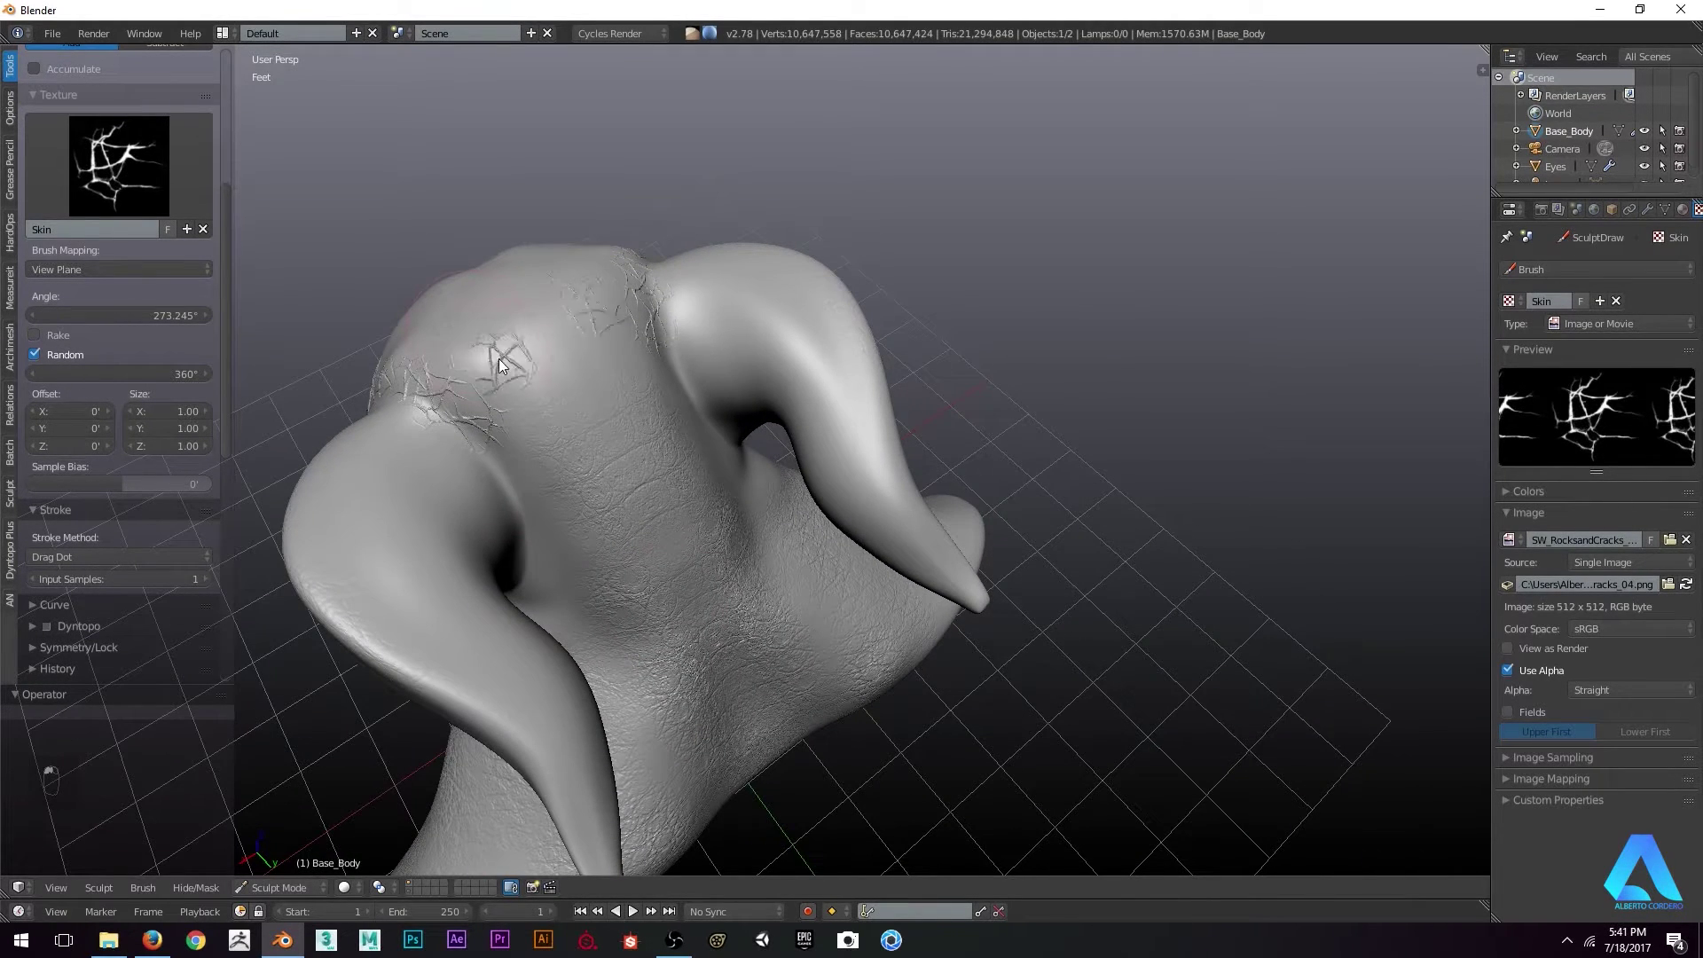
mouse_move(499, 365)
left_mouse_down()
mouse_move(551, 407)
mouse_move(454, 326)
left_mouse_up()
mouse_move(532, 393)
middle_mouse_down()
mouse_move(743, 395)
mouse_move(747, 483)
middle_mouse_up()
mouse_move(747, 483)
left_mouse_down()
mouse_move(759, 513)
mouse_move(762, 494)
left_mouse_up()
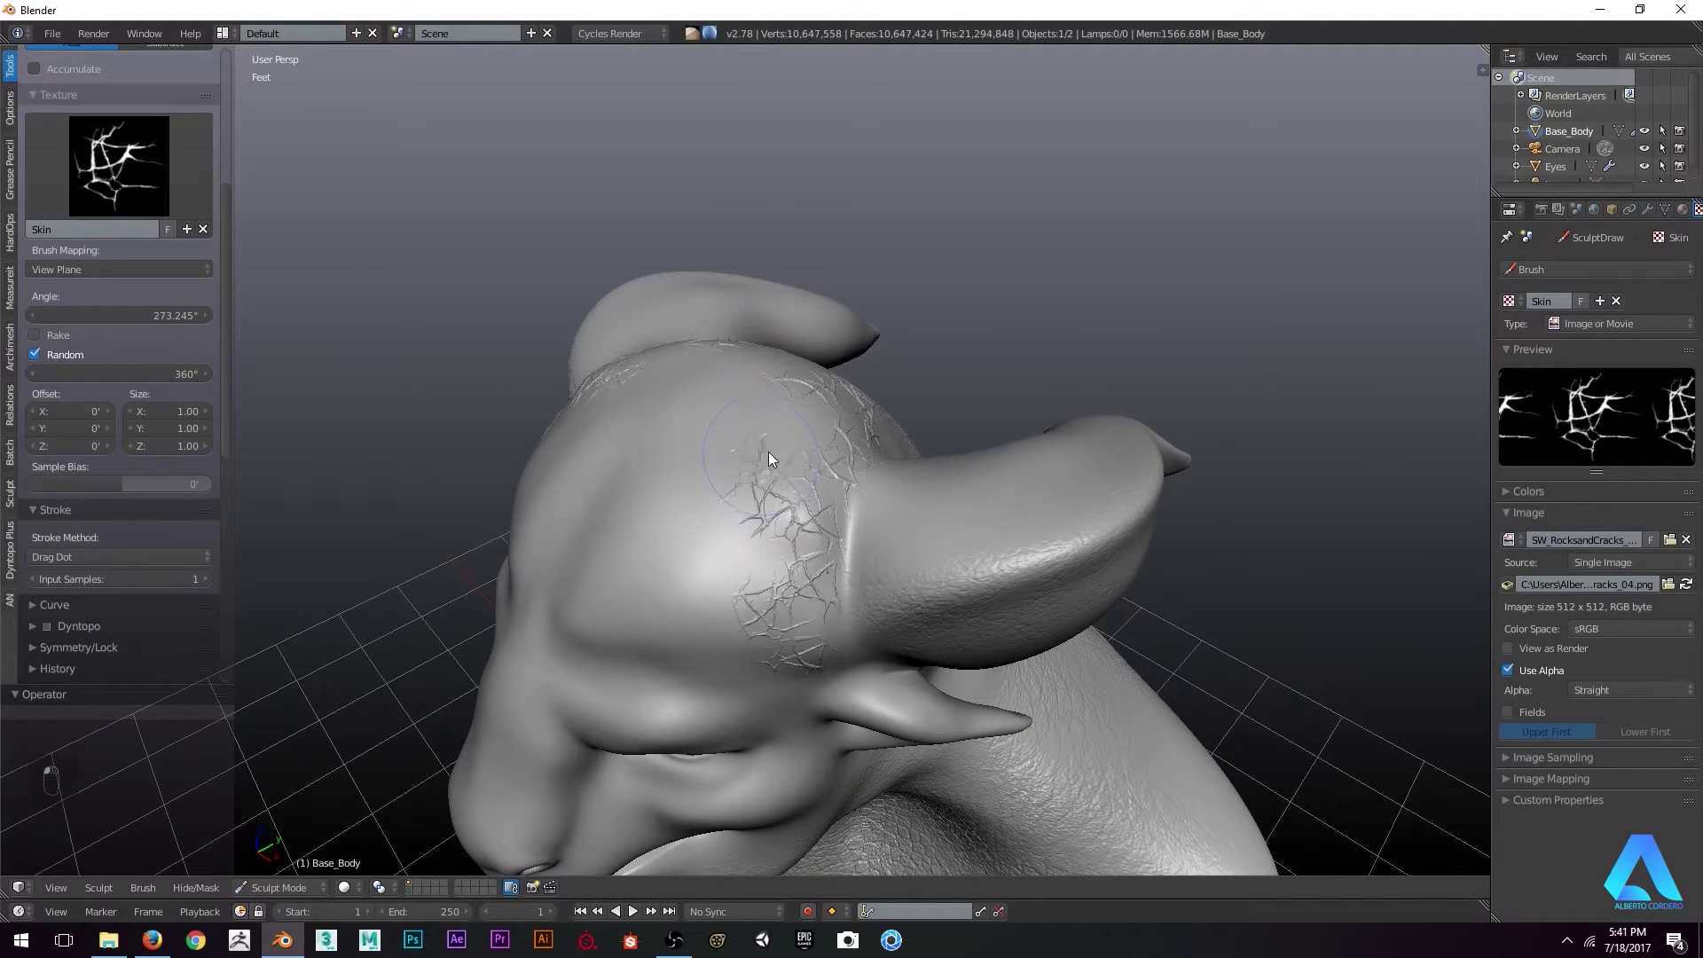
left_click_drag(706, 599, 675, 530)
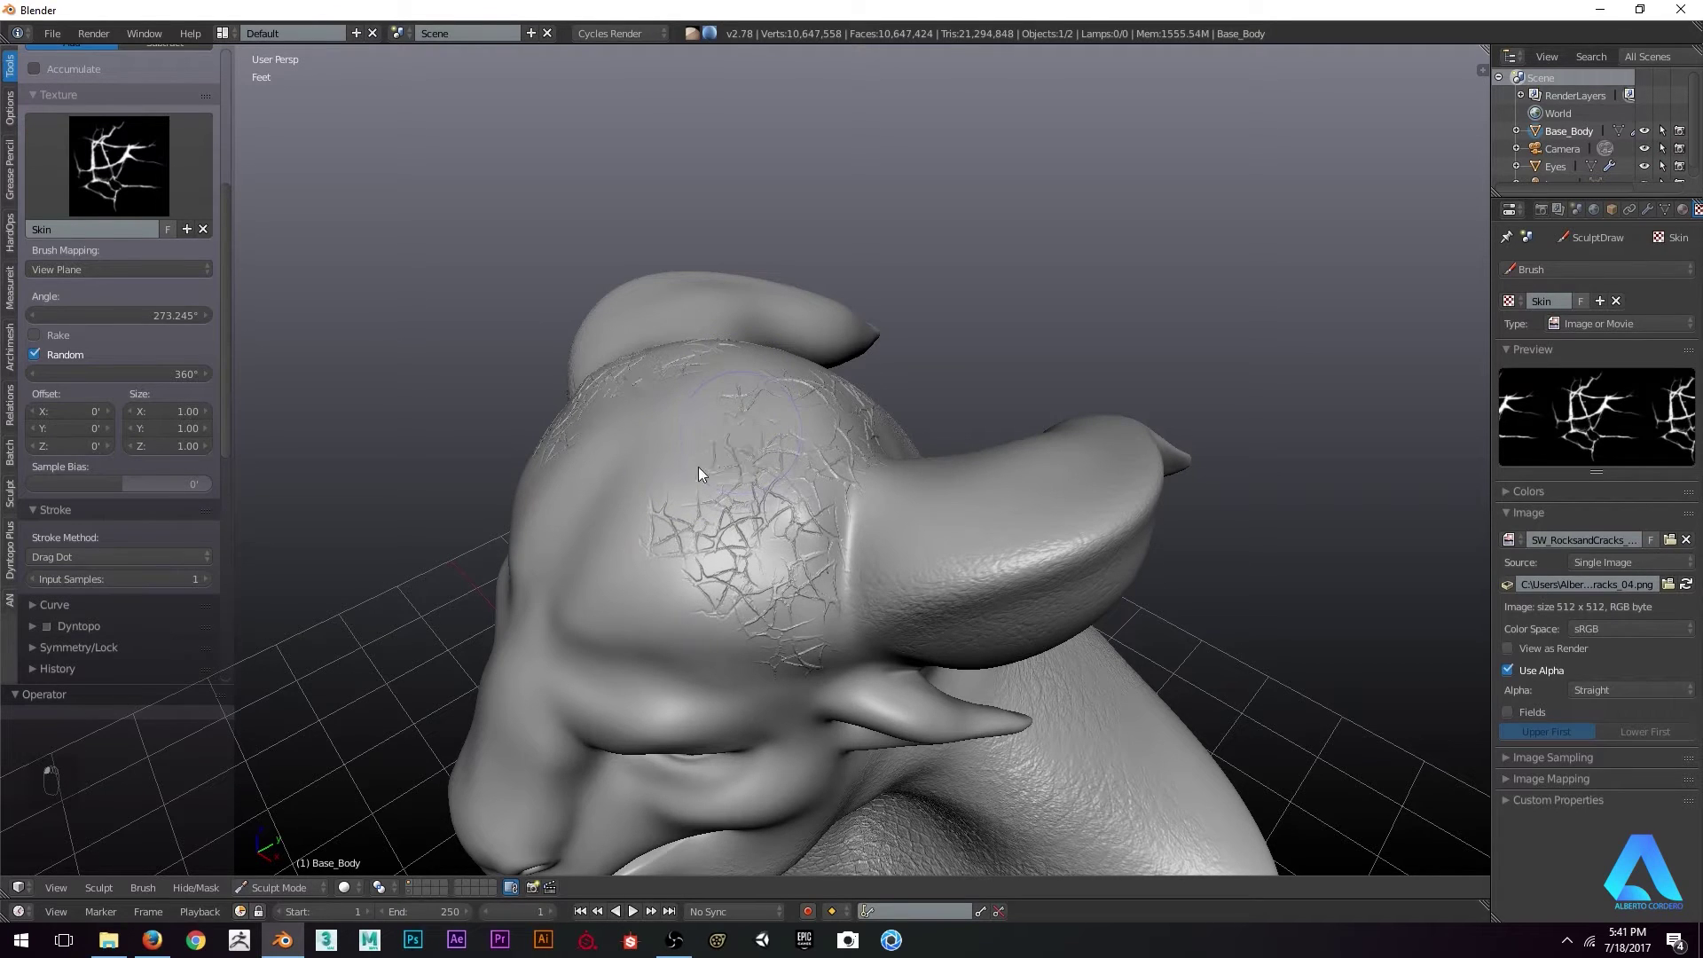
mouse_move(699, 468)
middle_mouse_down()
mouse_move(748, 495)
mouse_move(705, 479)
middle_mouse_up()
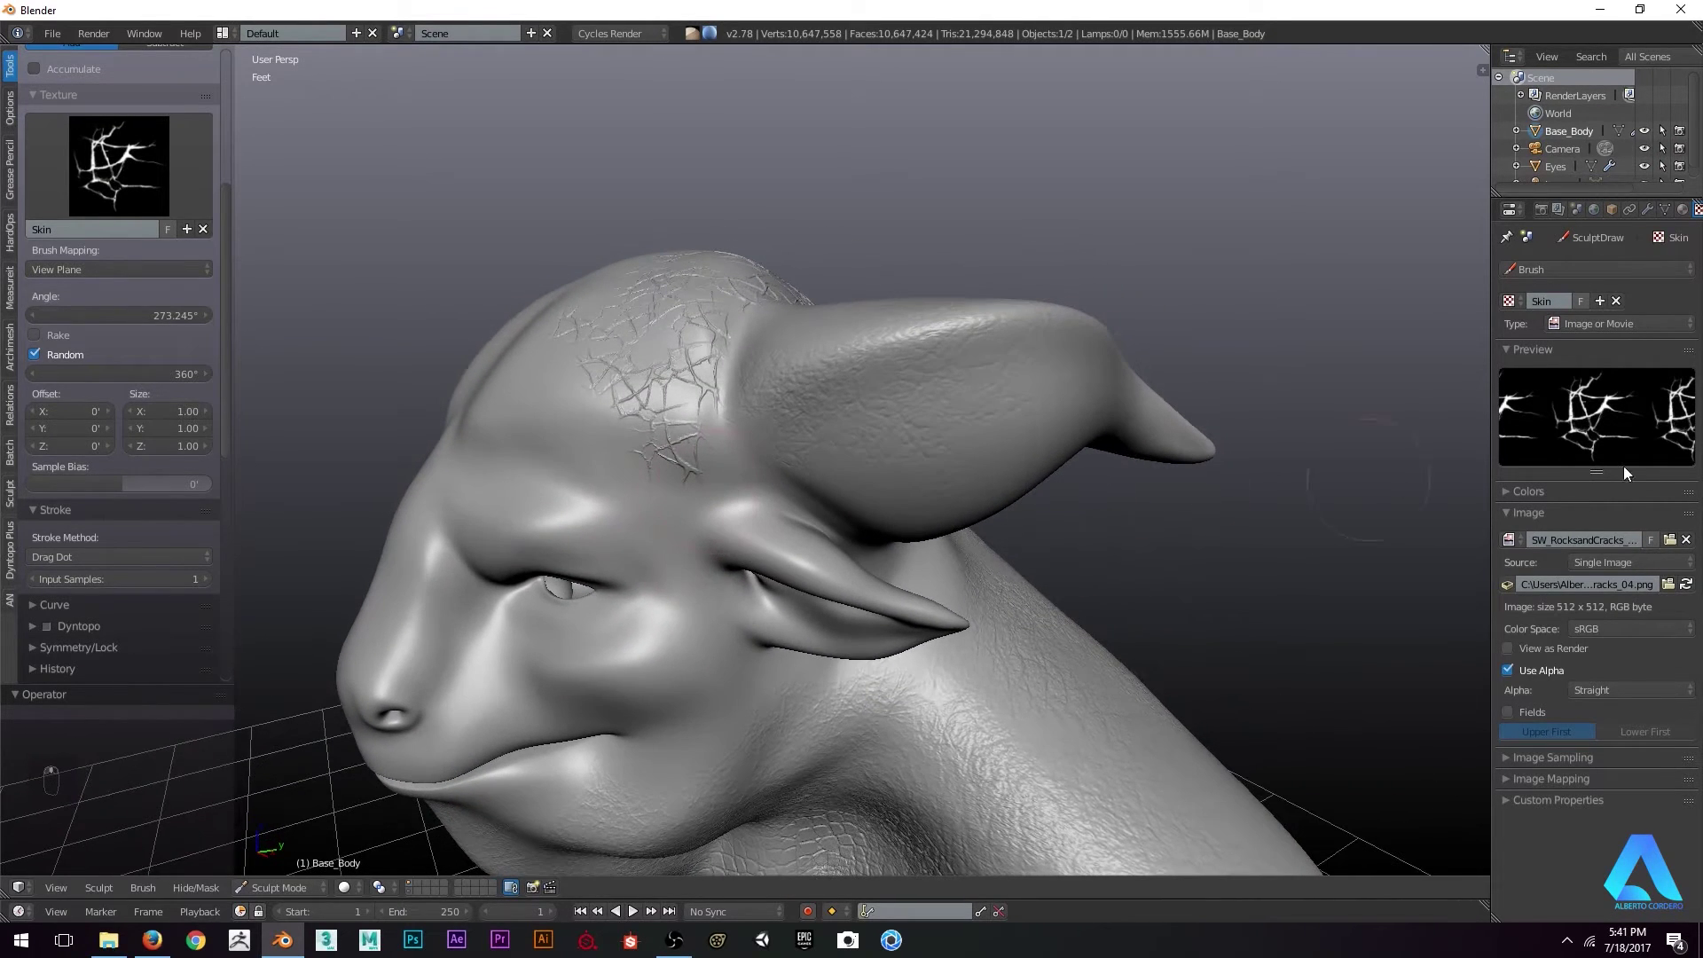
Replace the Skin texture's image with shutterstock_574888882.jpg
left_click(1669, 539)
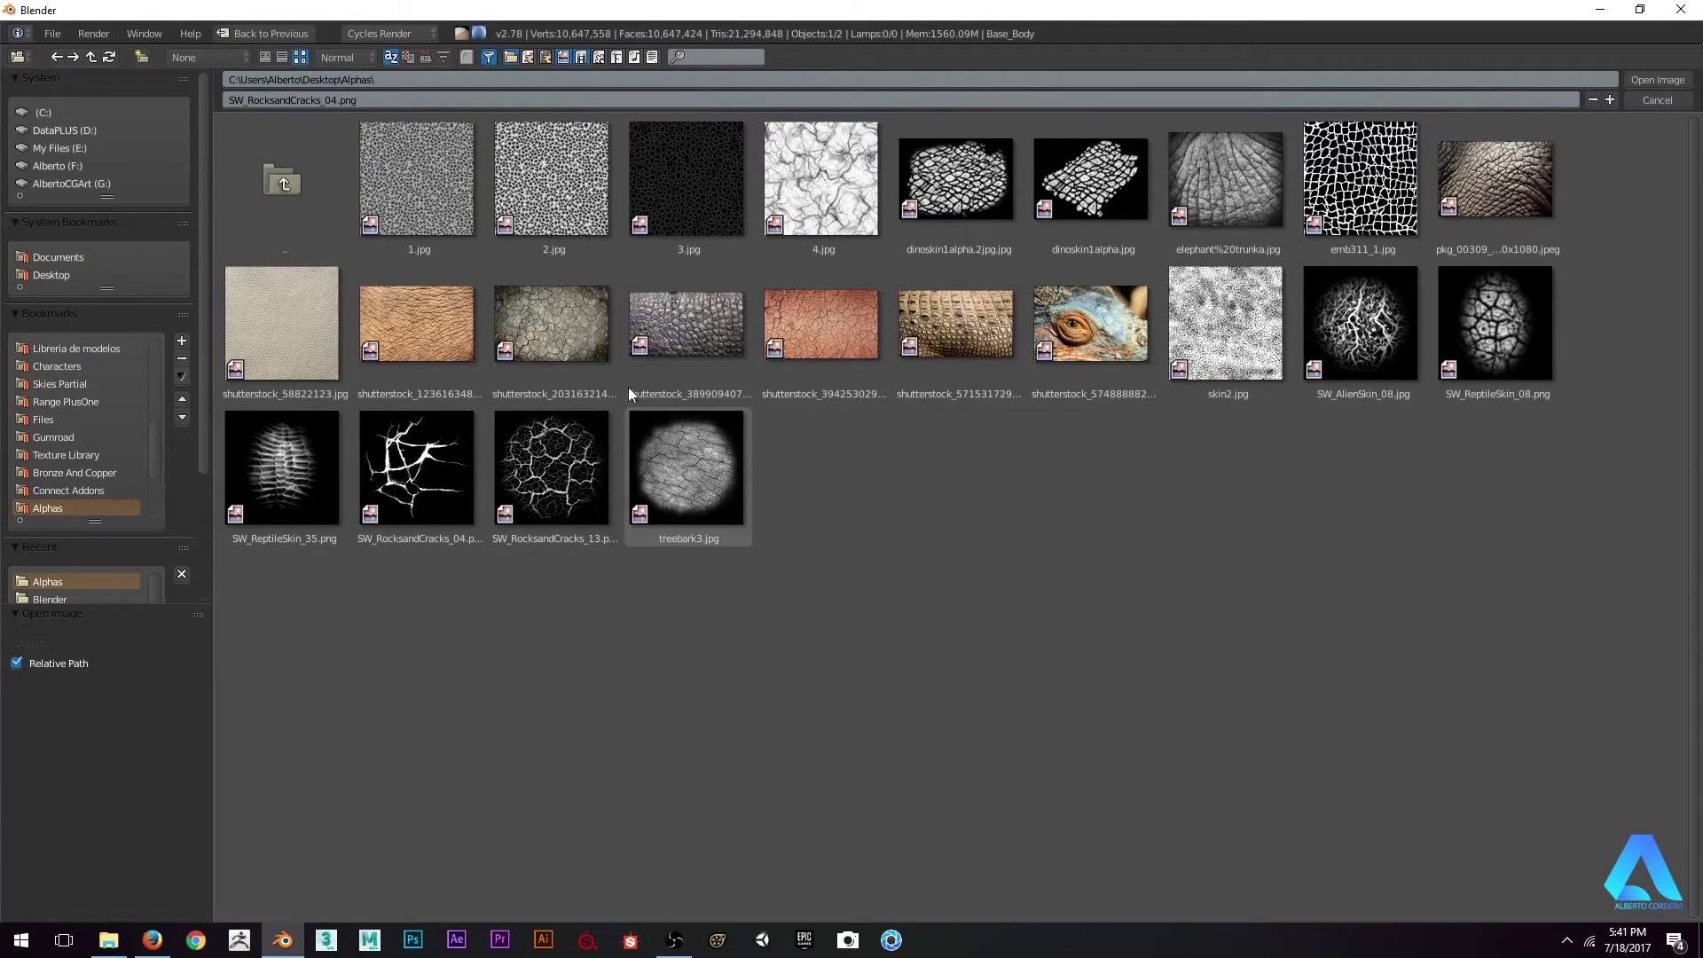
double_click(1081, 334)
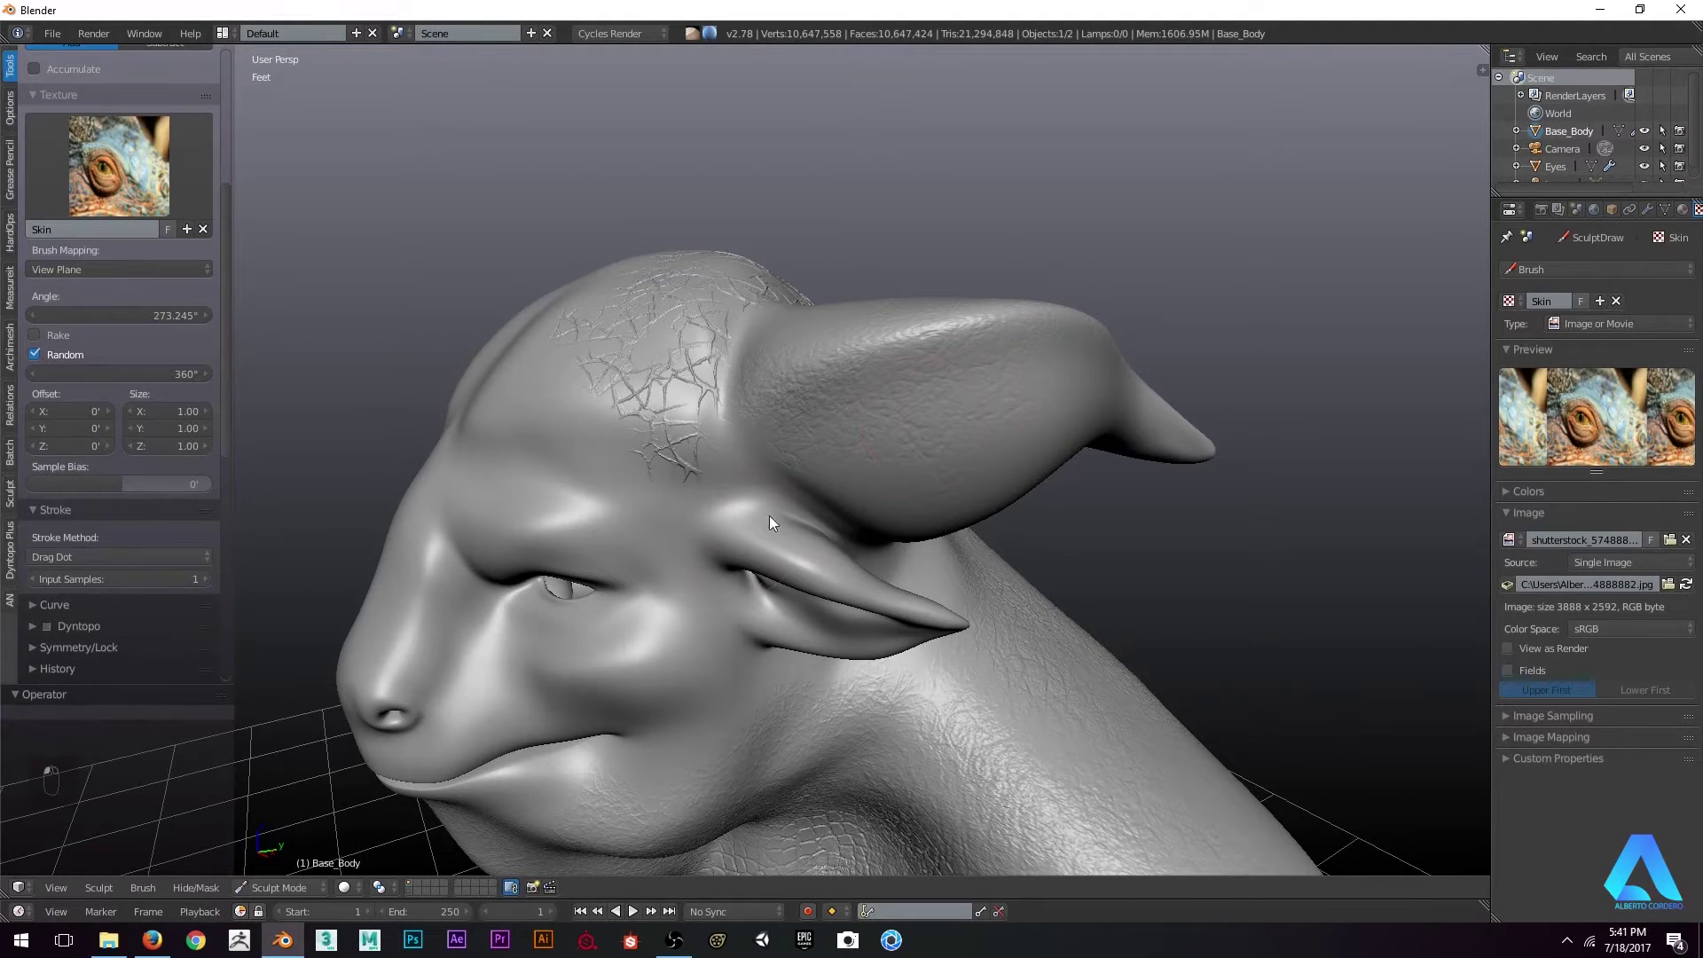
Stamp the lizard-eye skin image once on the forehead above the brow
middle_click_drag(769, 515, 743, 396)
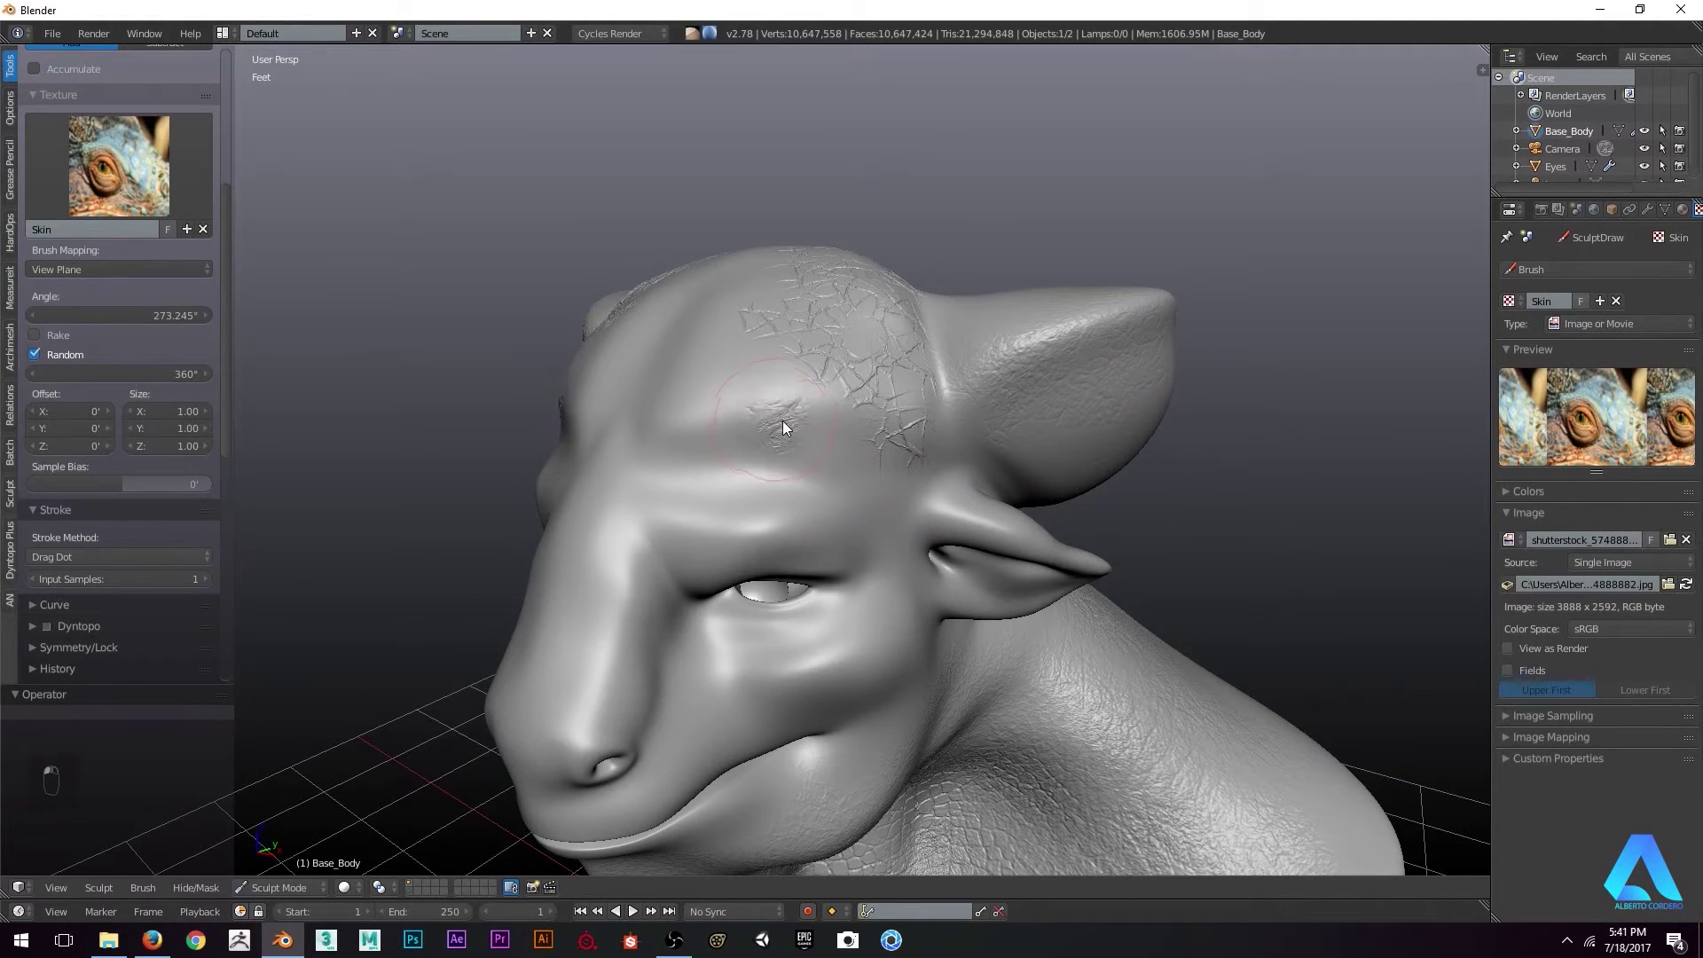
middle_click_drag(821, 487, 790, 568)
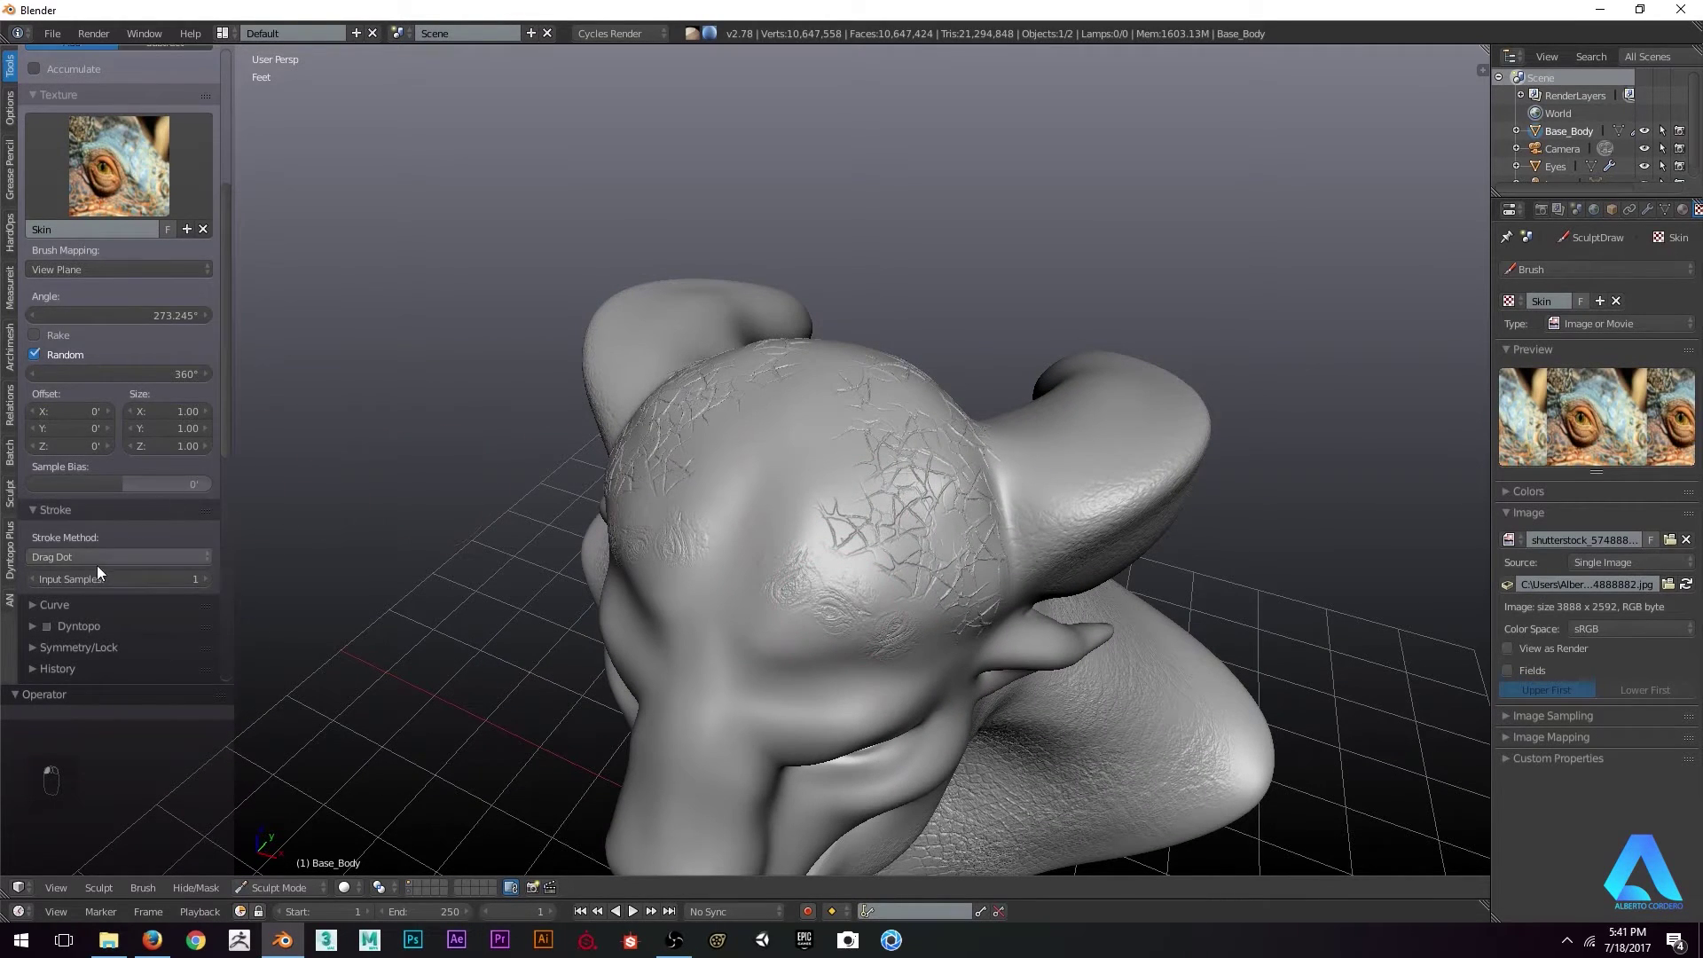
Switch the brush's stroke method to Dots and brush skin texture onto the temple and cheek near the ear
scroll(84, 481, "down", 3)
left_click(92, 501)
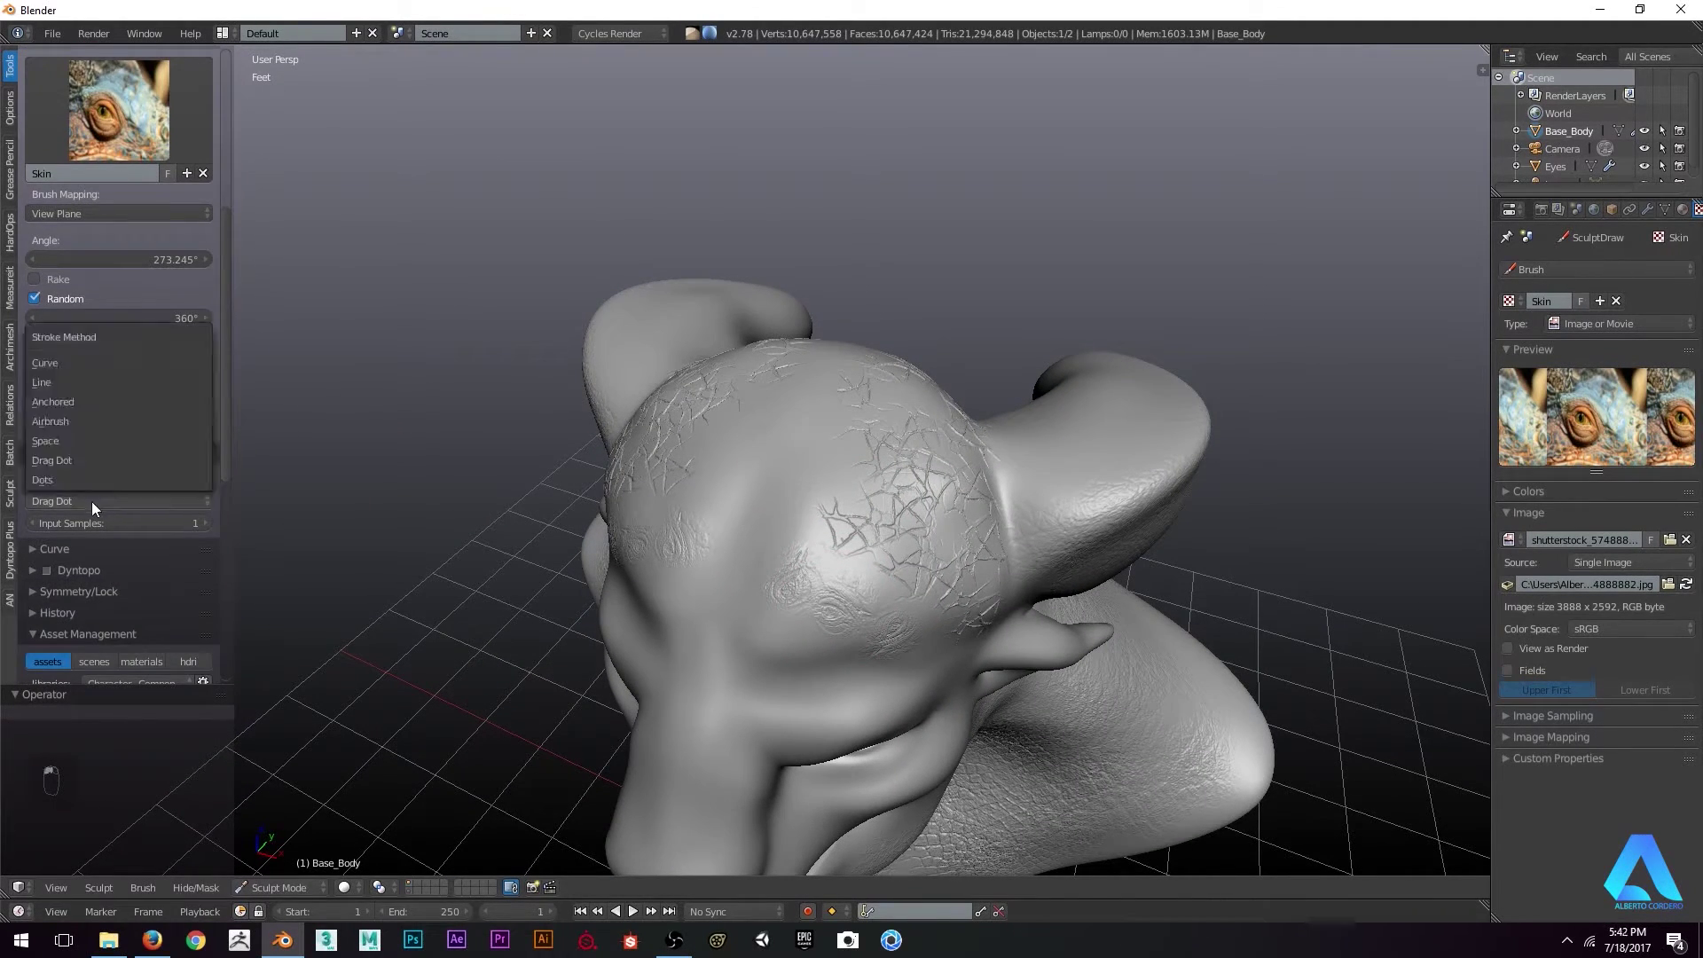
left_click(72, 480)
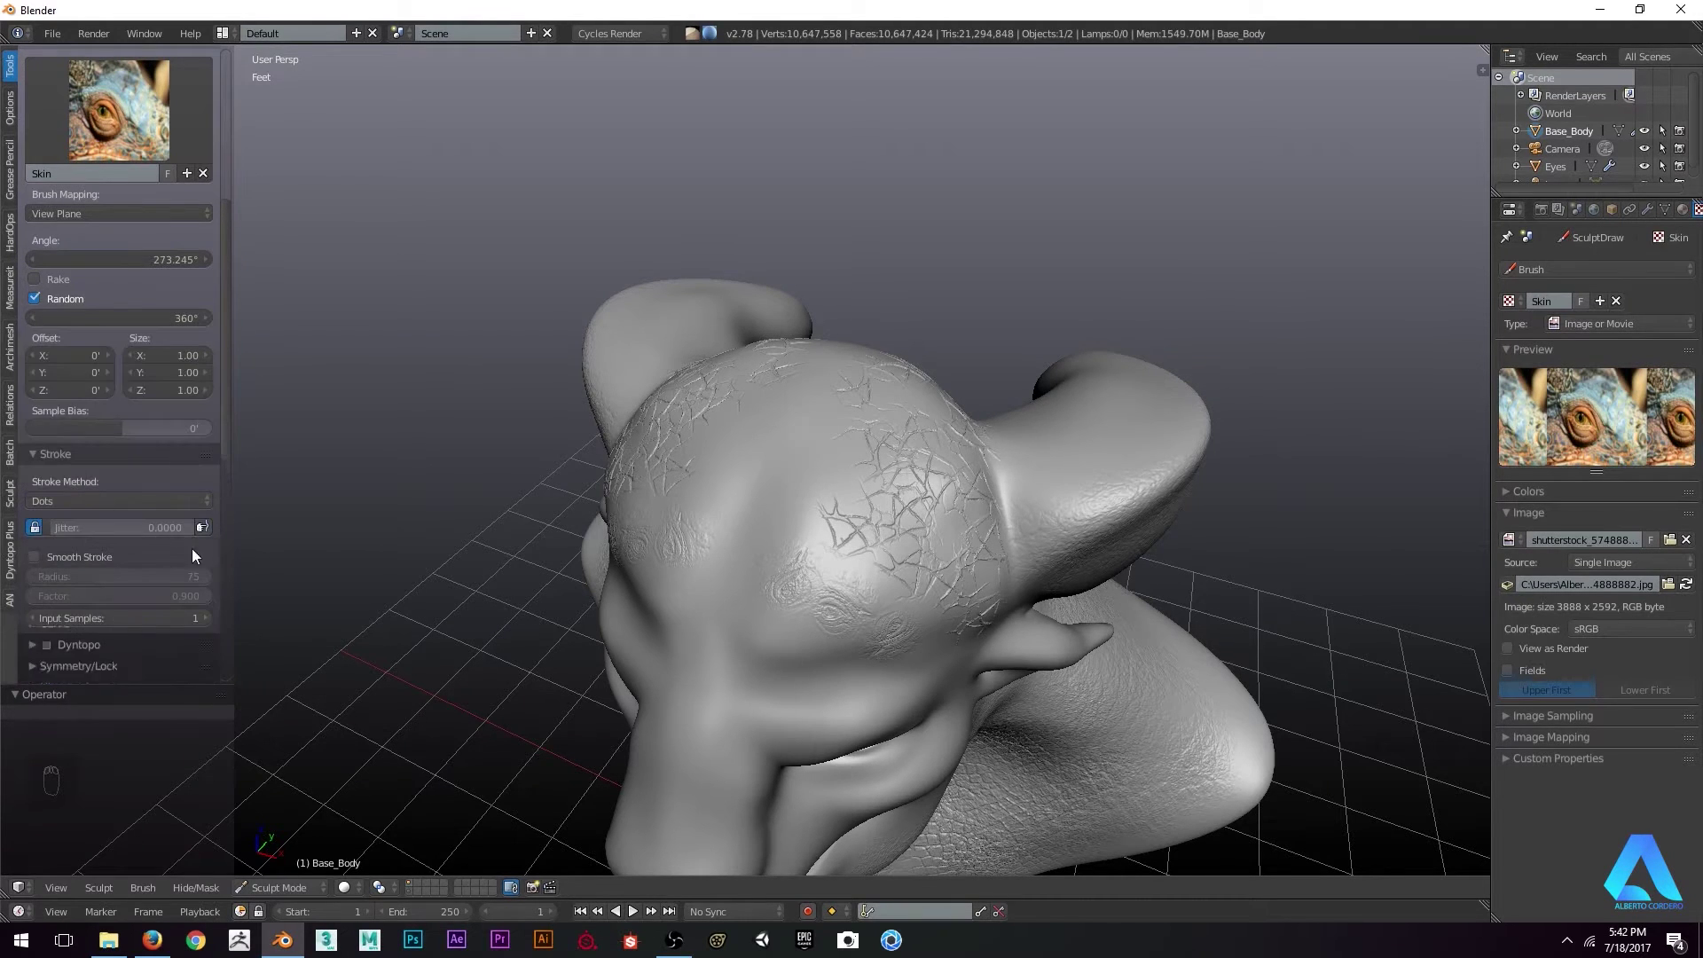
mouse_move(845, 553)
middle_mouse_down()
mouse_move(828, 536)
mouse_move(817, 582)
mouse_move(690, 504)
middle_mouse_up()
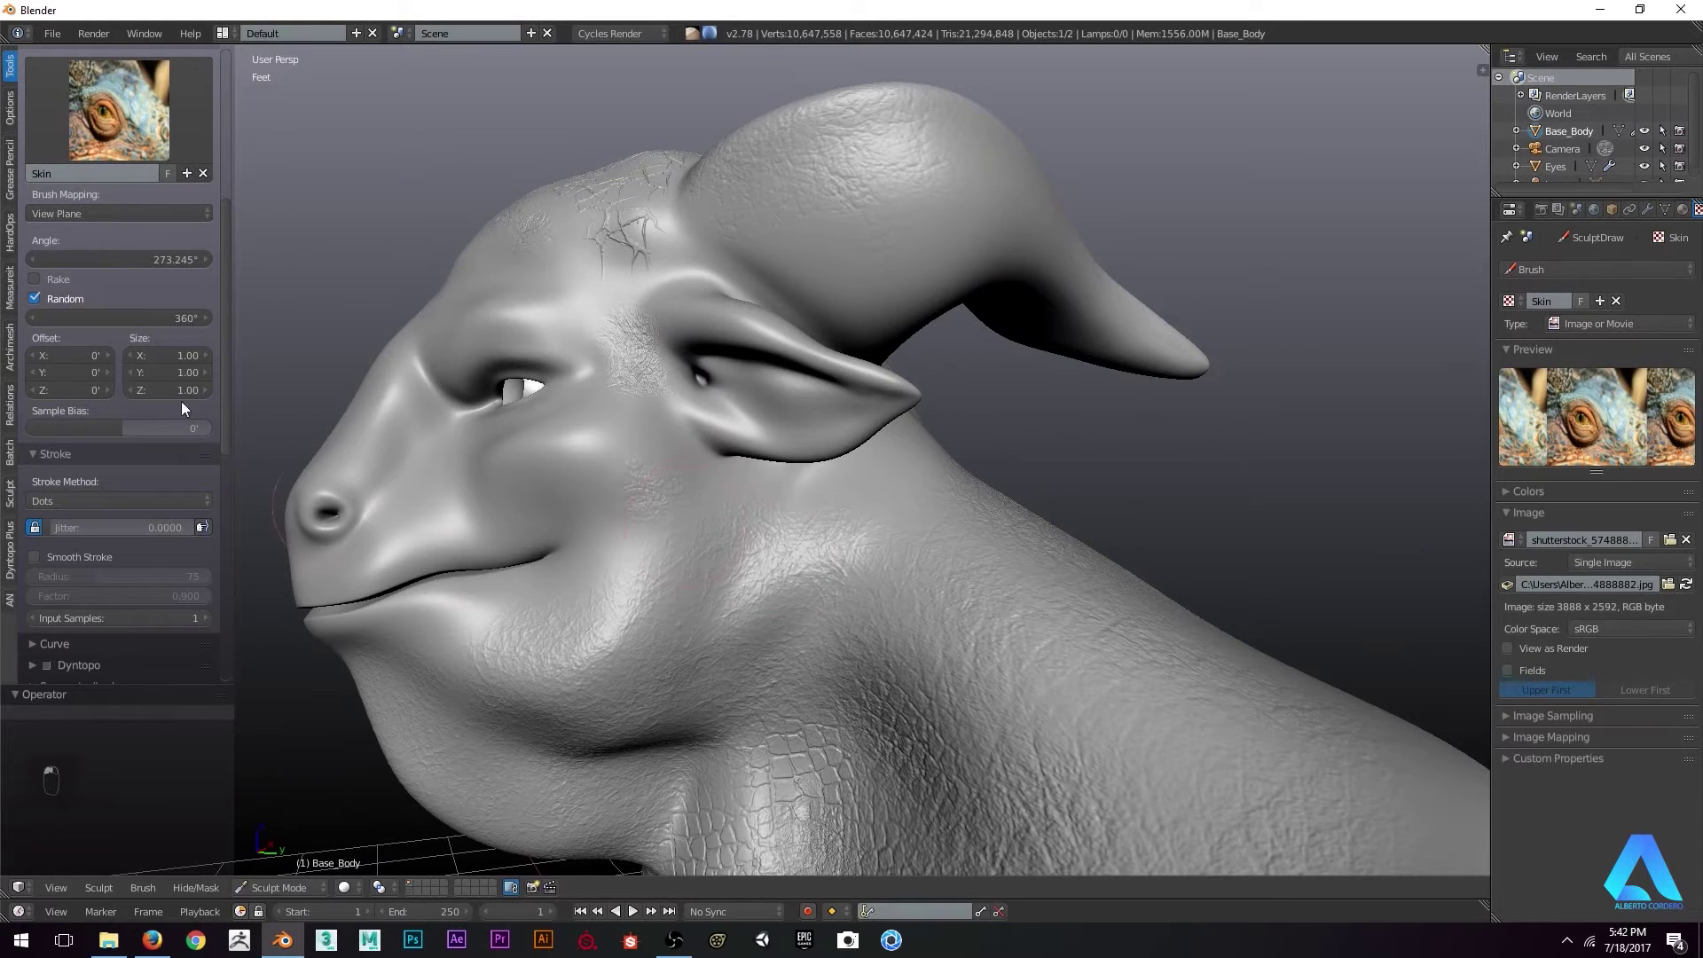
Enable Smooth Stroke with a radius of 81 and brush skin texture from below the ear down the neck
scroll(101, 477, "down", 2)
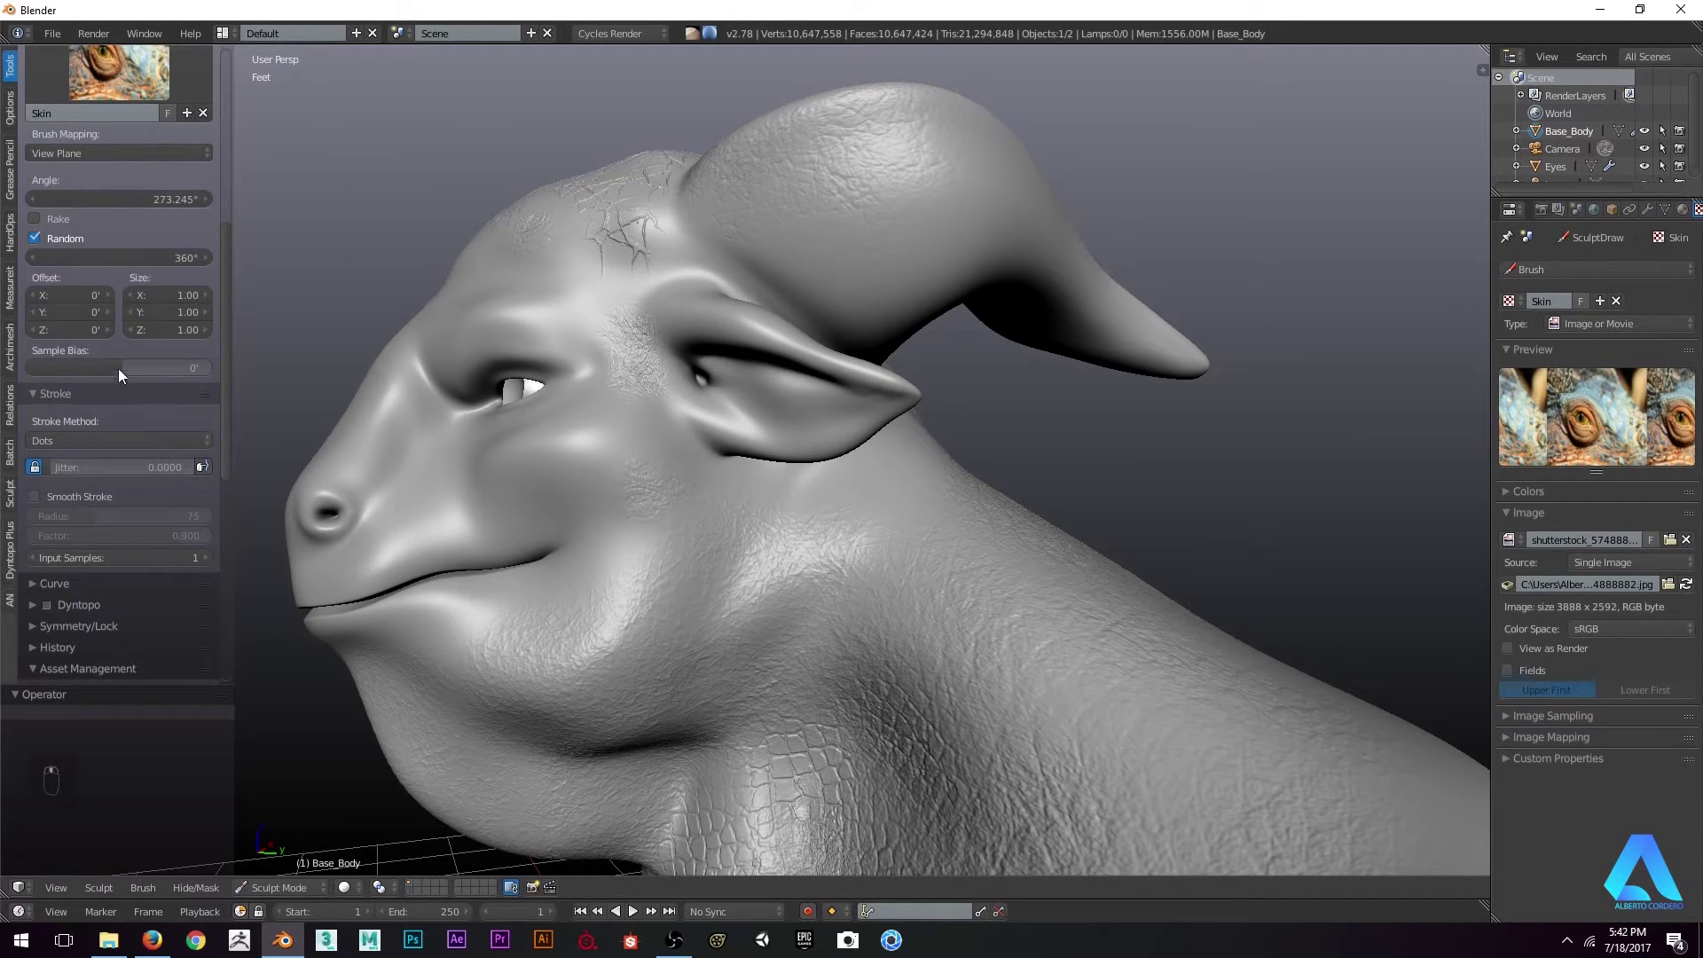
scroll(116, 416, "down", 2)
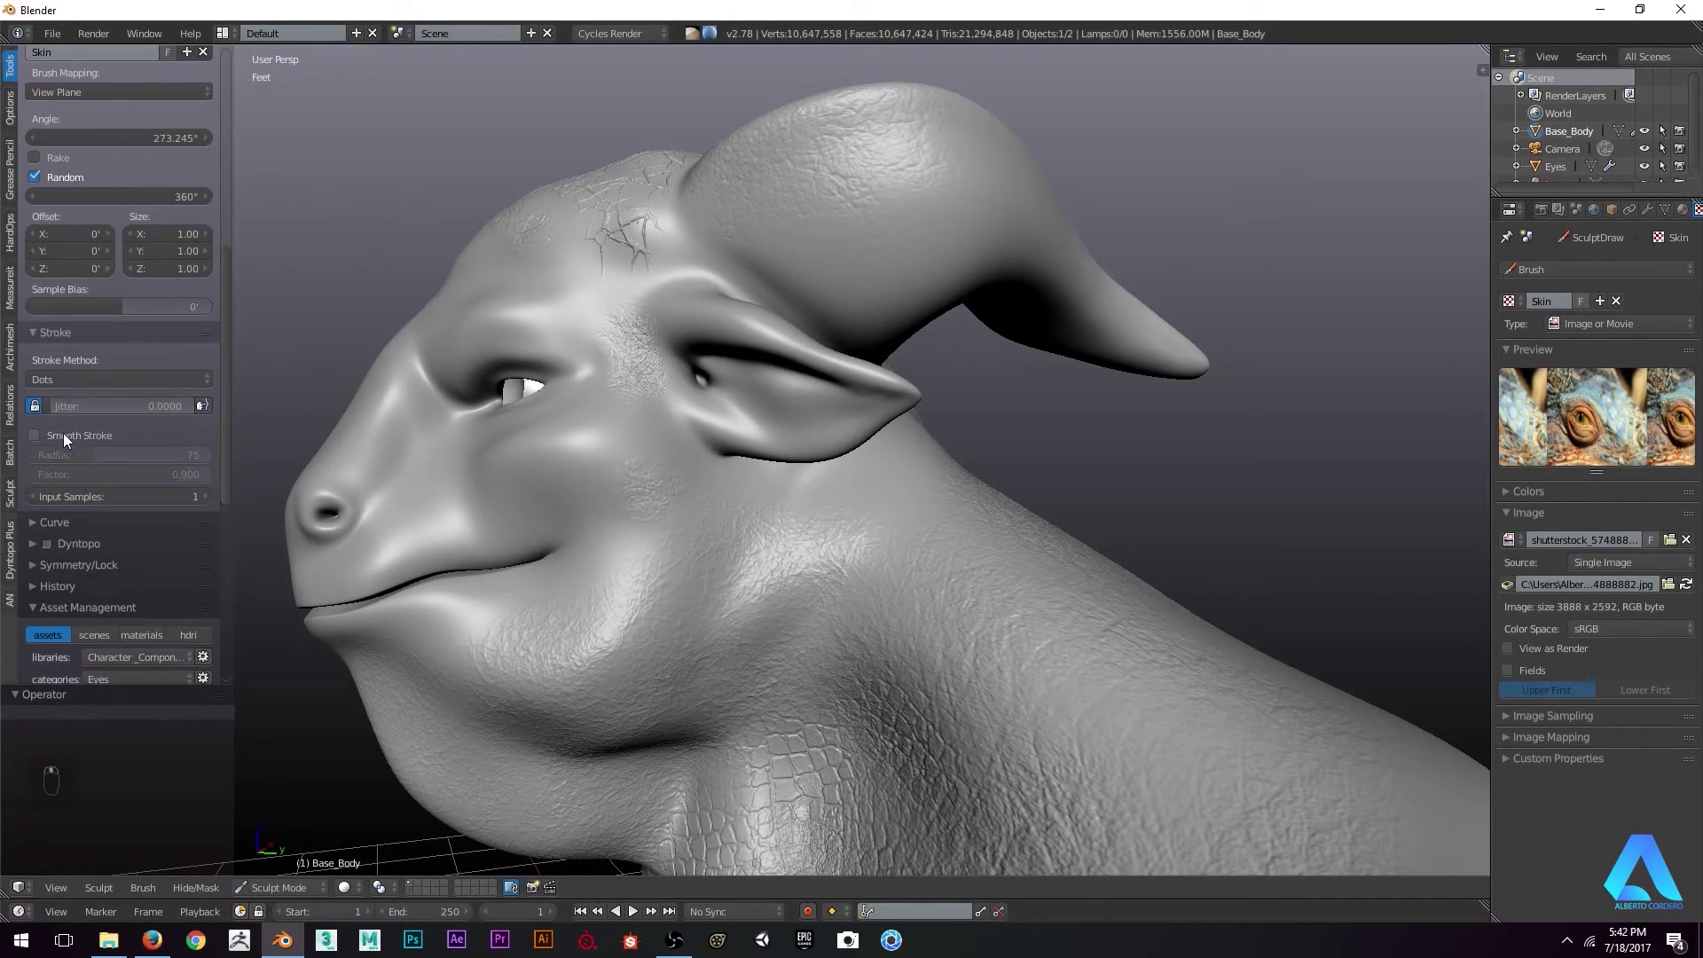
left_click(67, 436)
left_click_drag(88, 452, 131, 467)
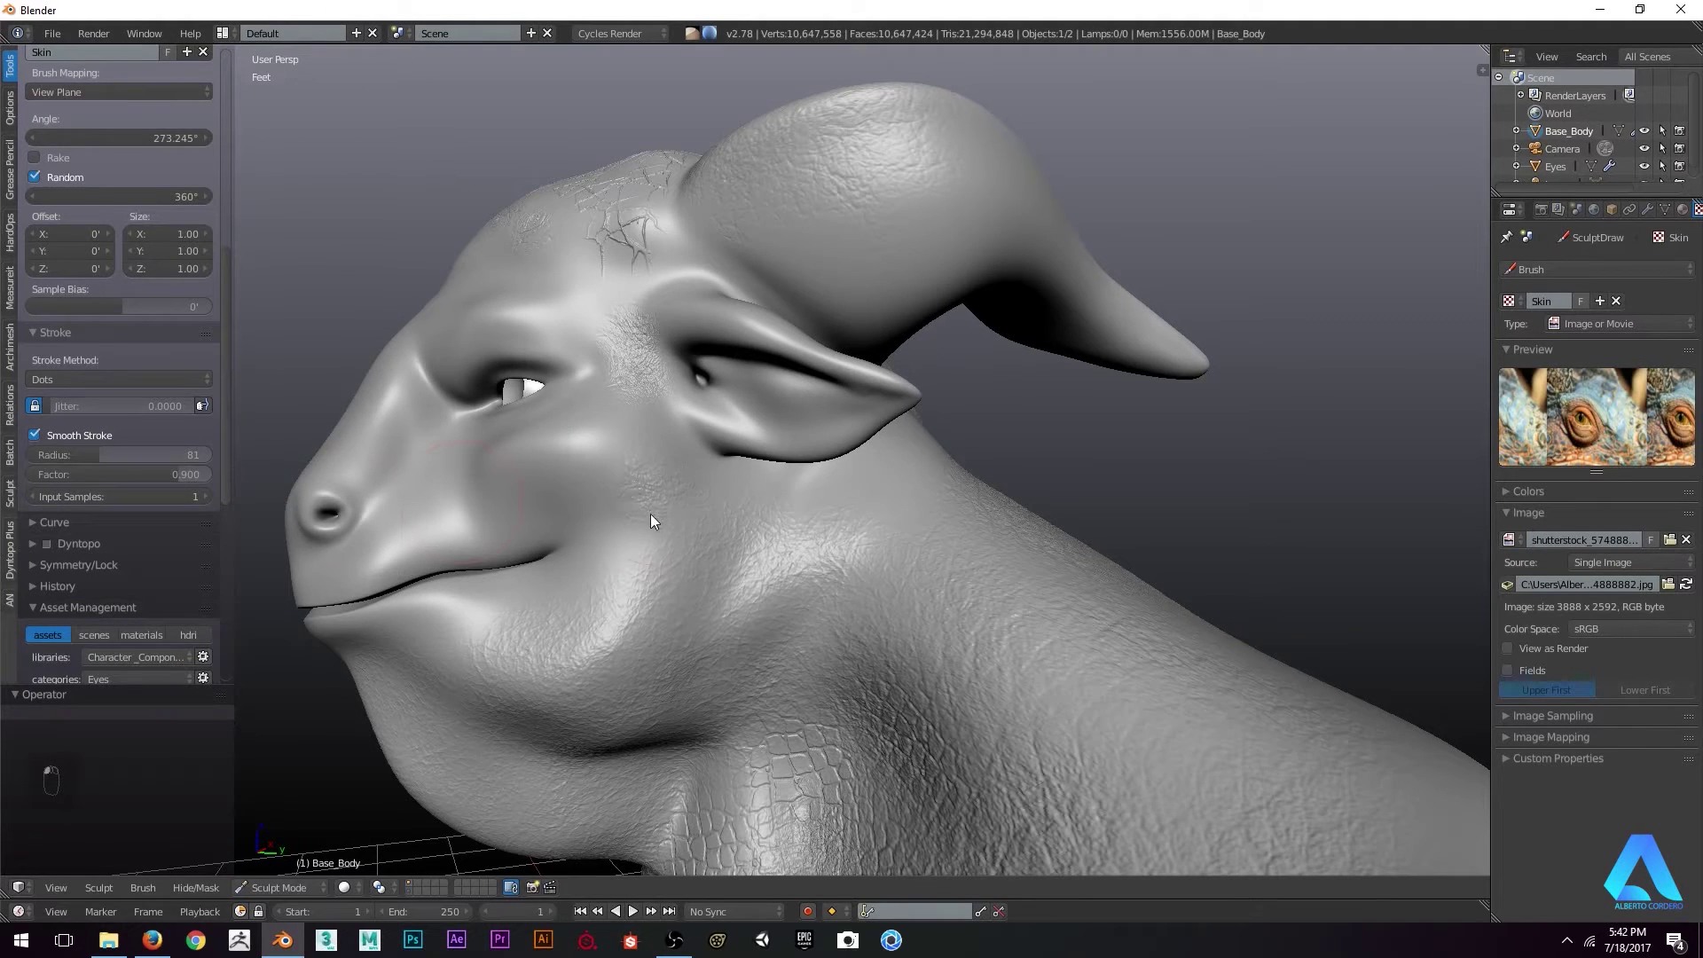
mouse_move(774, 511)
left_mouse_down()
mouse_move(869, 514)
mouse_move(1135, 737)
left_mouse_up()
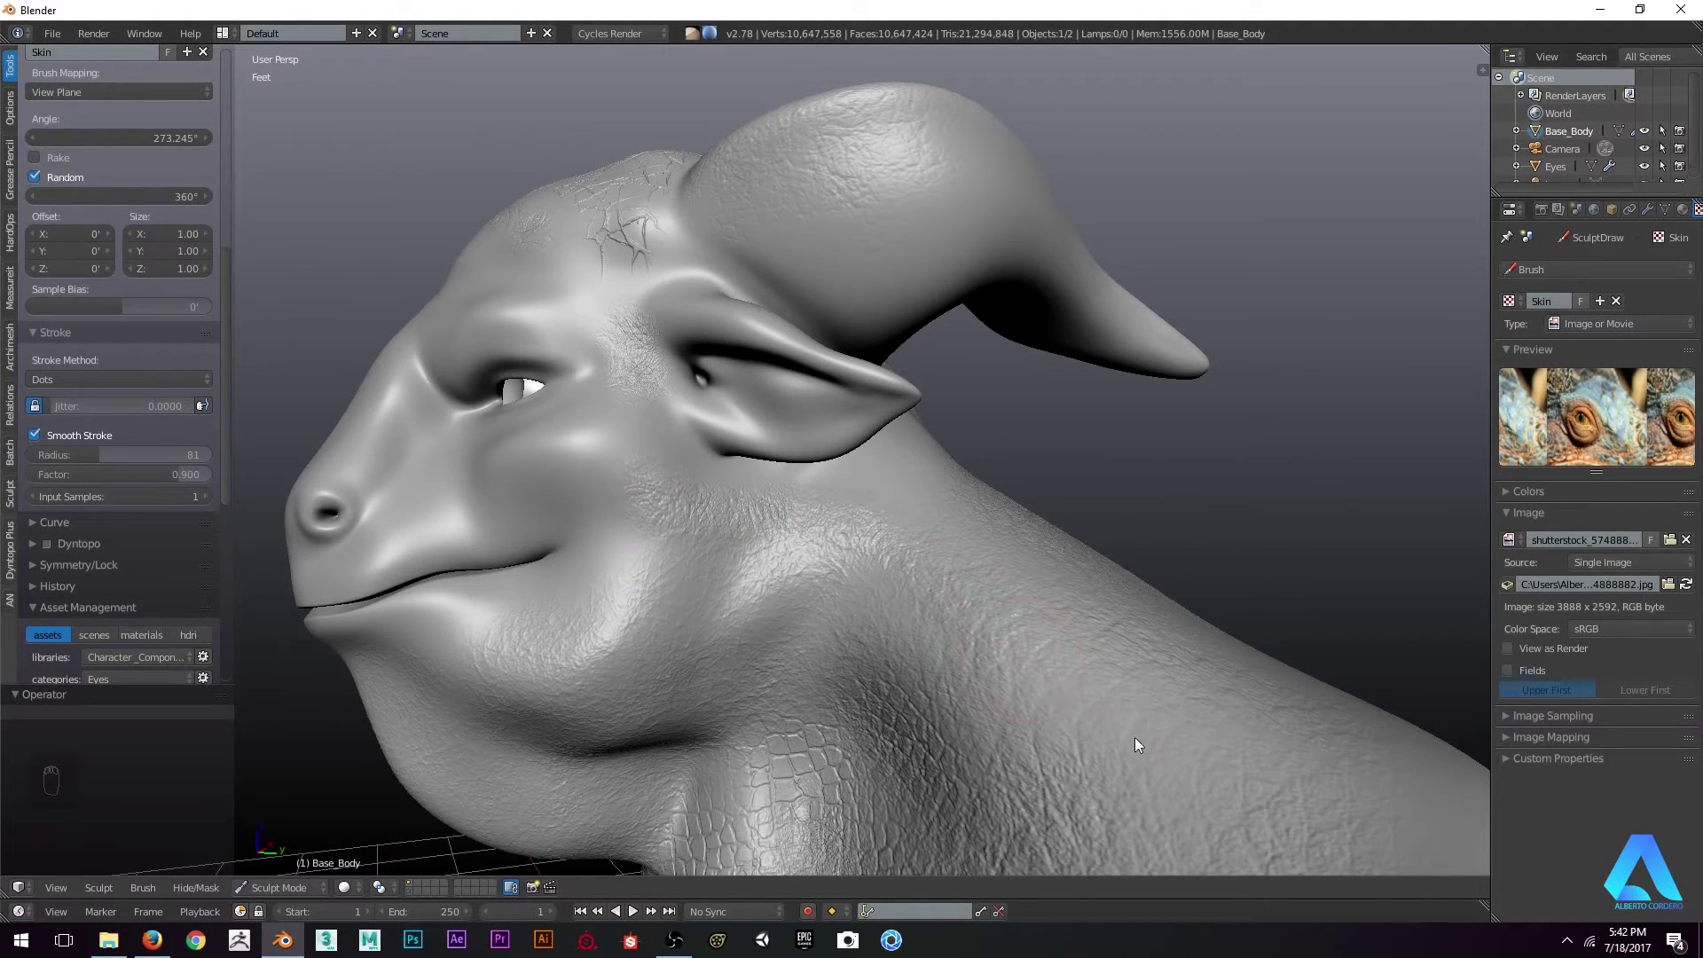
middle_click_drag(495, 509, 568, 532)
scroll(147, 291, "up", 9)
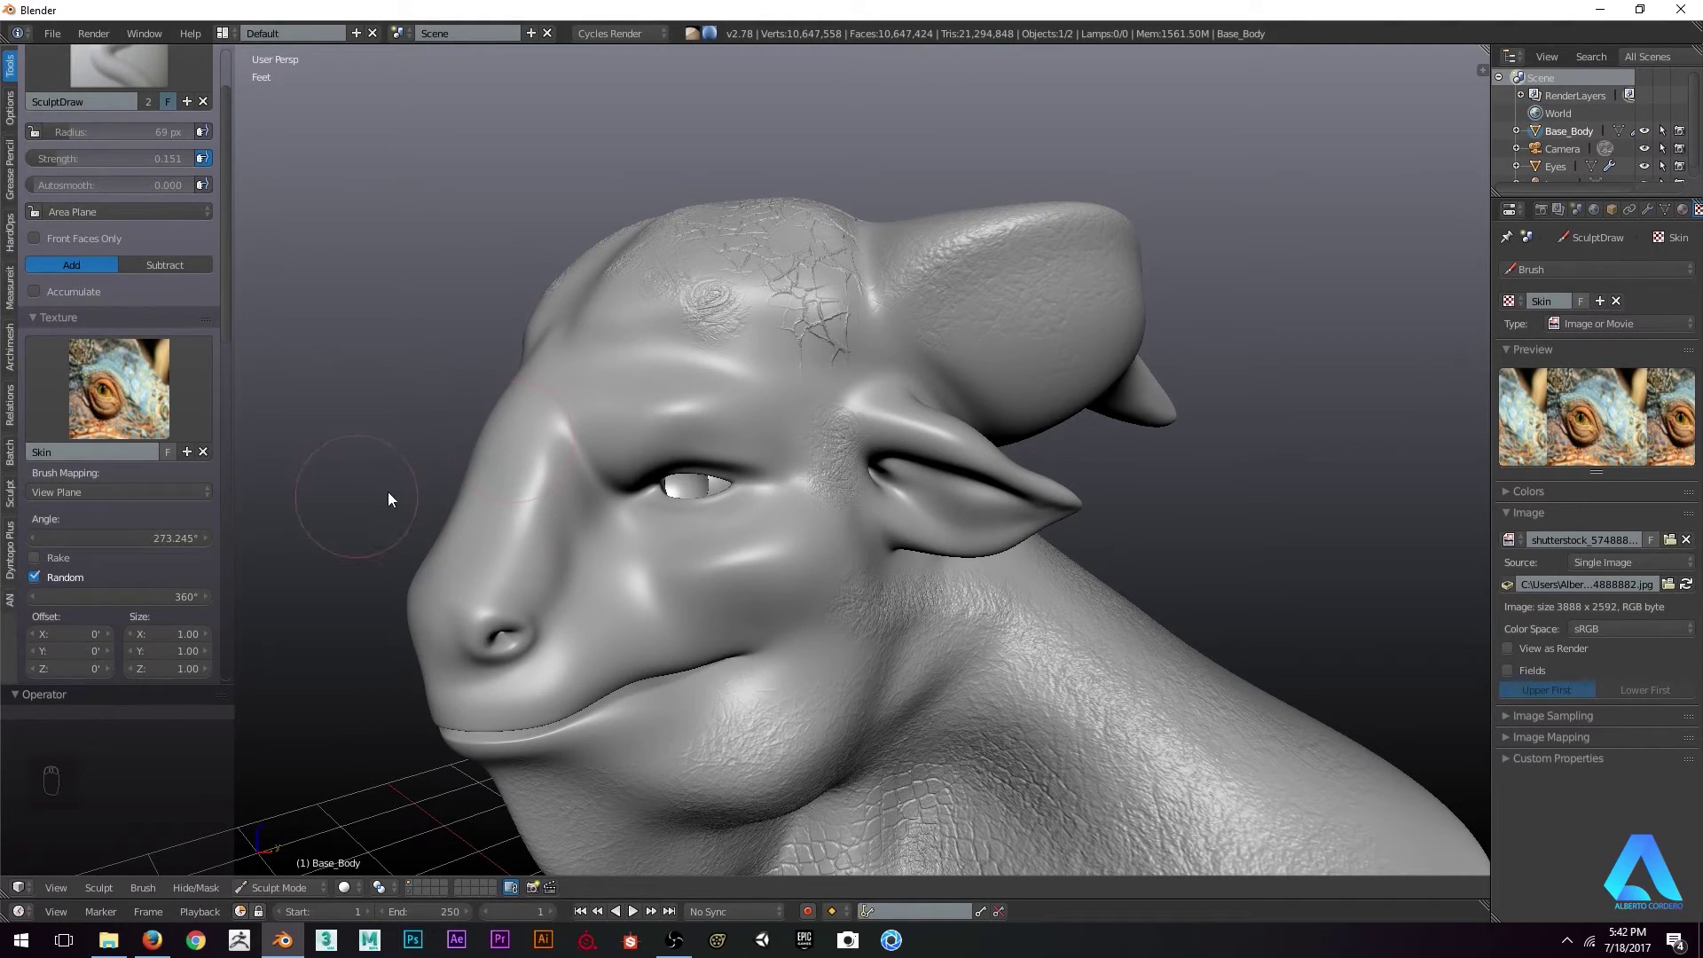
mouse_move(884, 439)
middle_mouse_down()
mouse_move(768, 522)
mouse_move(603, 566)
mouse_move(731, 358)
mouse_move(716, 392)
mouse_move(614, 424)
mouse_move(653, 401)
middle_mouse_up()
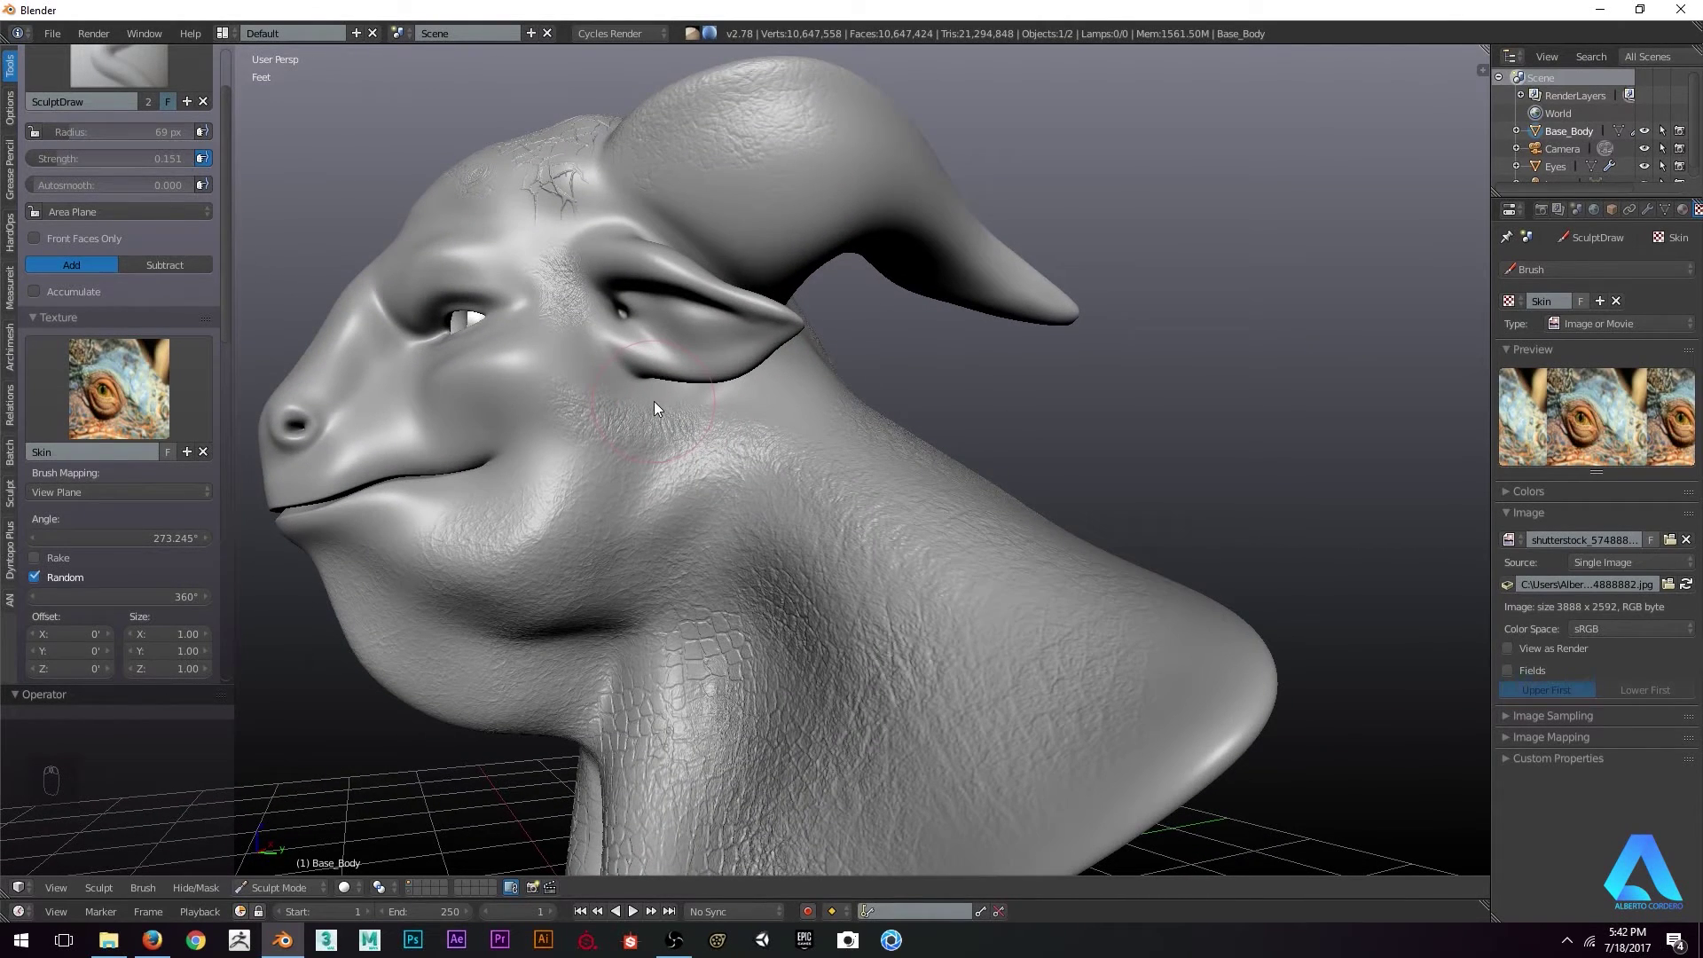
middle_click_drag(635, 532, 699, 456)
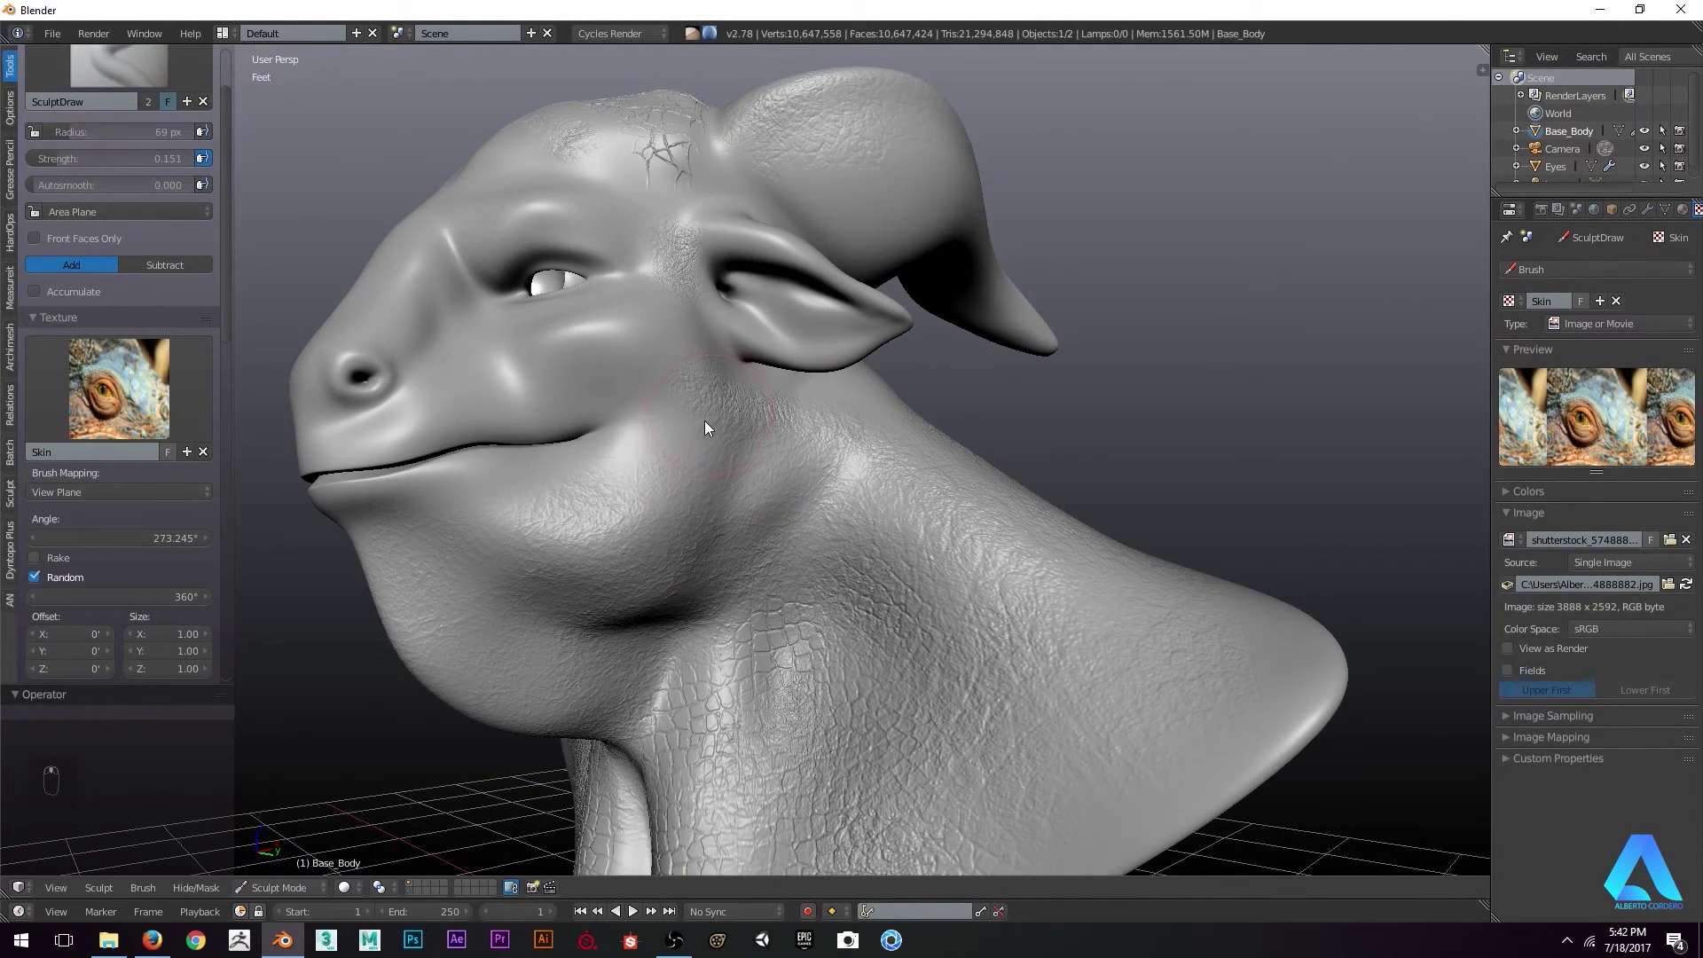